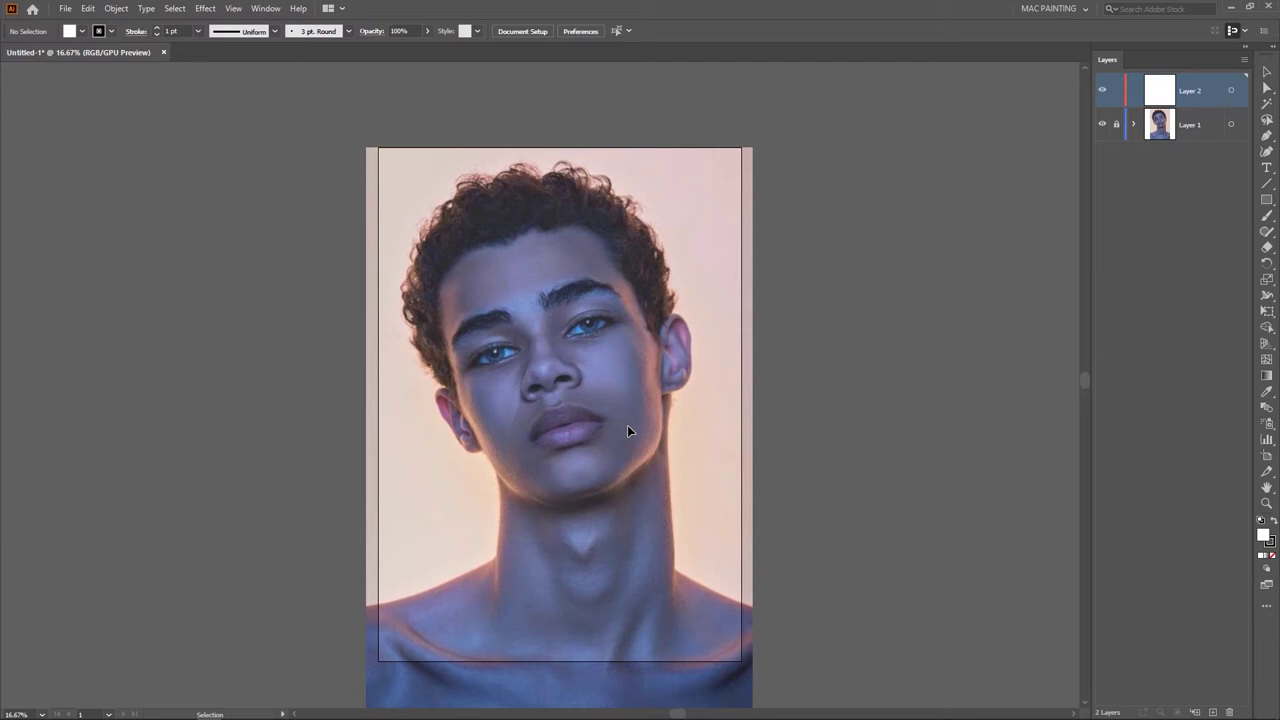
left_click_drag(643, 443, 643, 380)
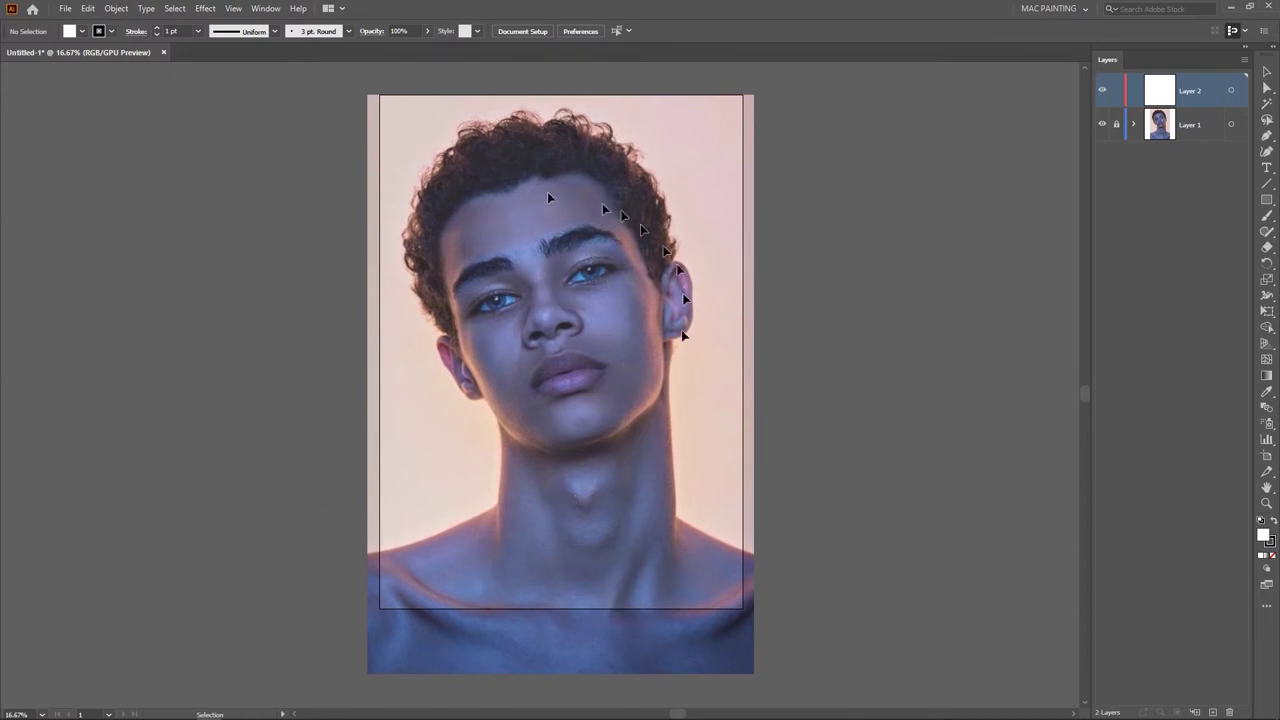
left_click_drag(552, 300, 567, 321)
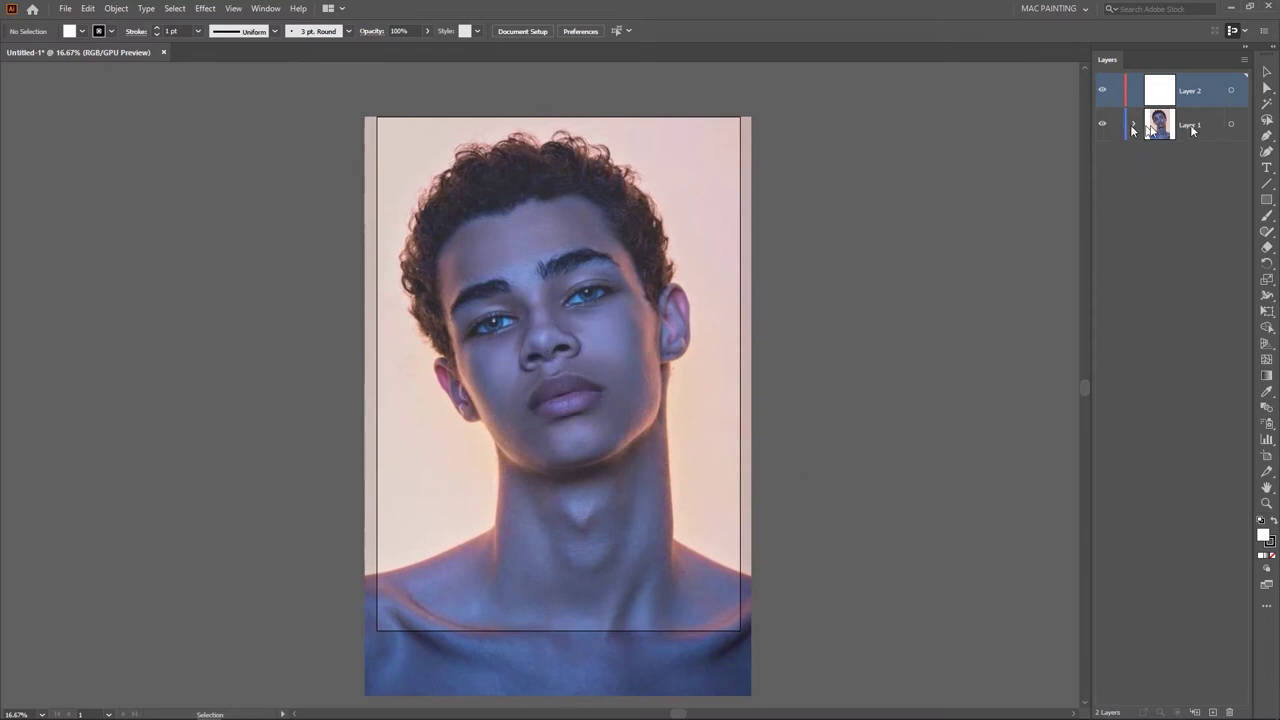
Step: Lock Layer 1 holding the portrait photo and make Layer 2 the active layer
left_click(621, 267)
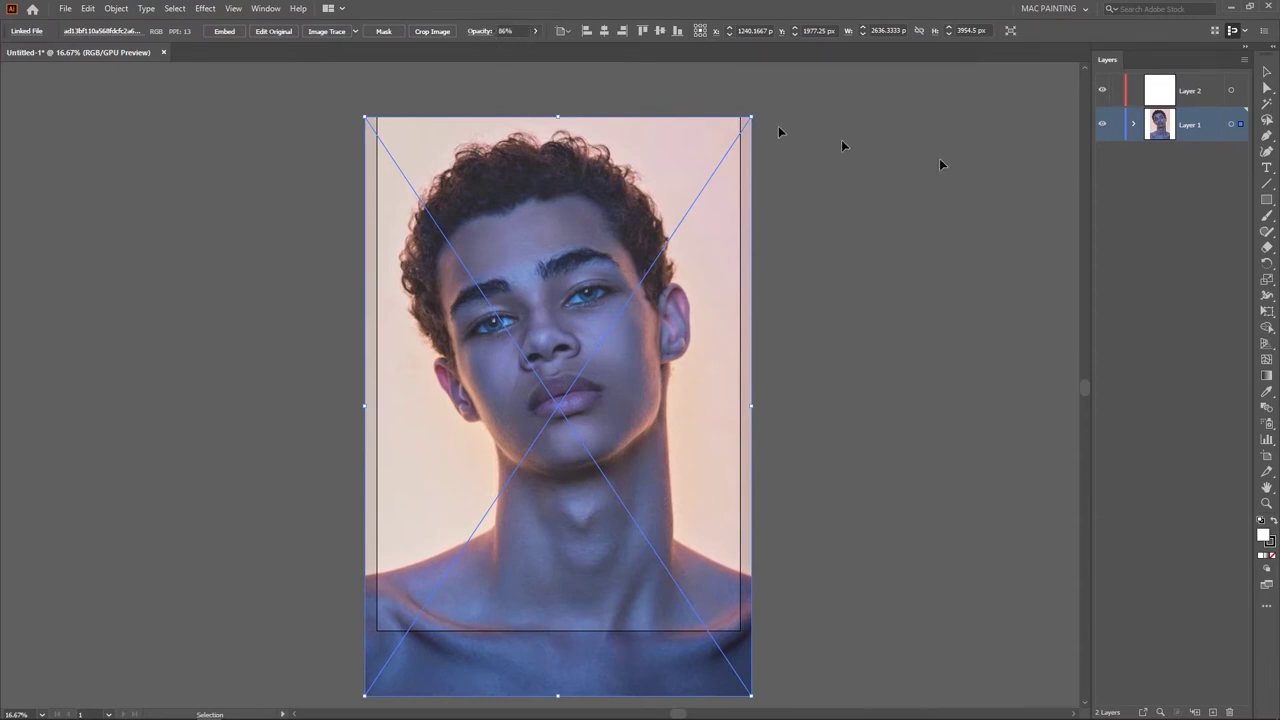
left_click(1116, 125)
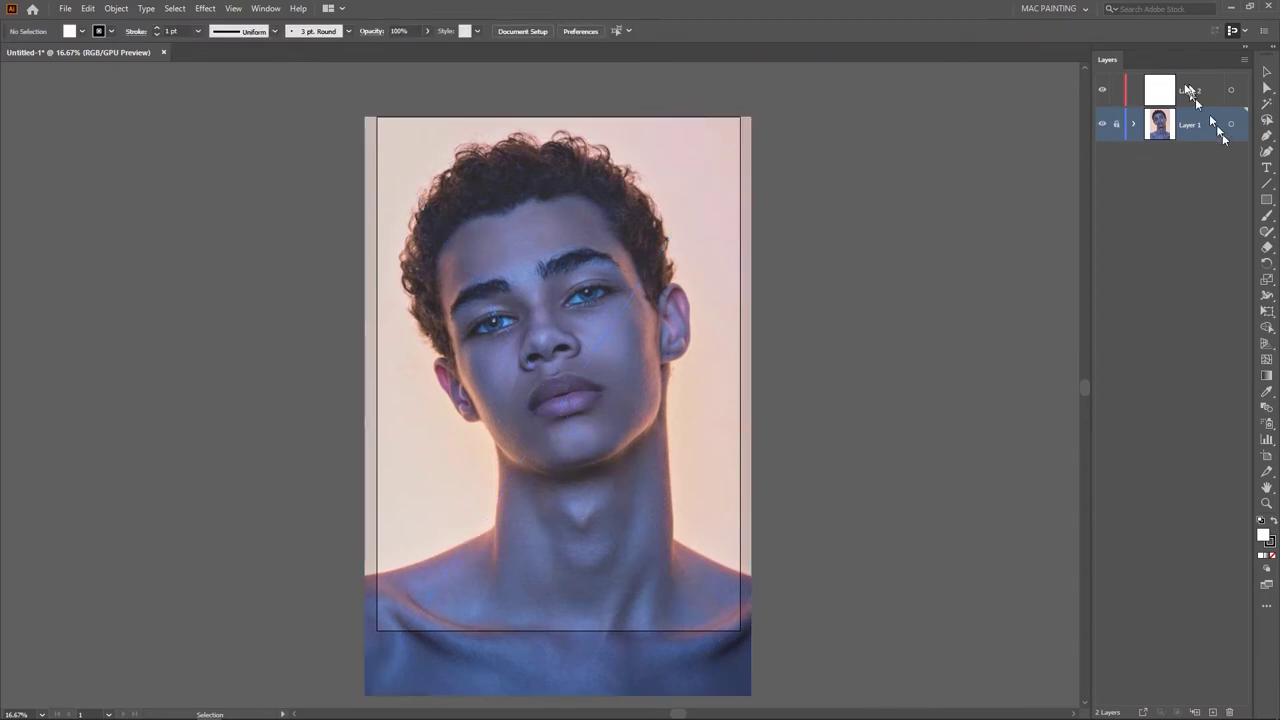
left_click(1195, 92)
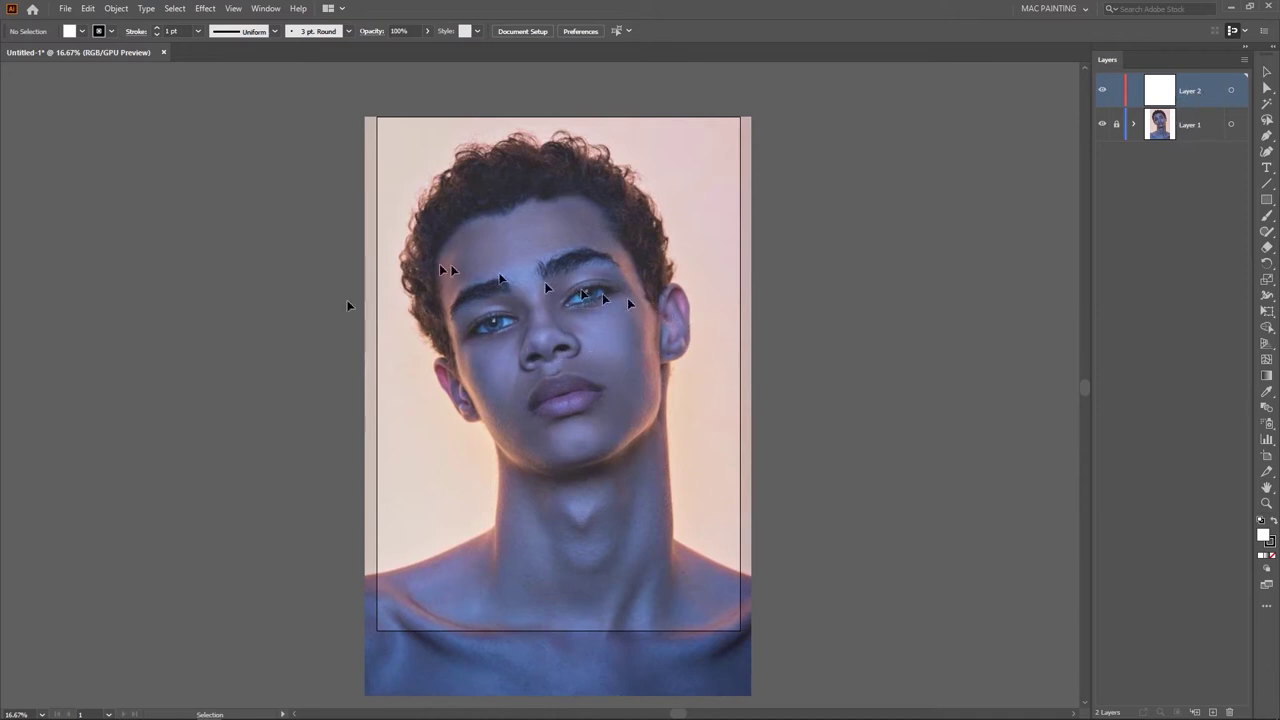
Step: Show the document's brushes in a floating window and place it beside the portrait
left_click_drag(521, 383, 546, 372)
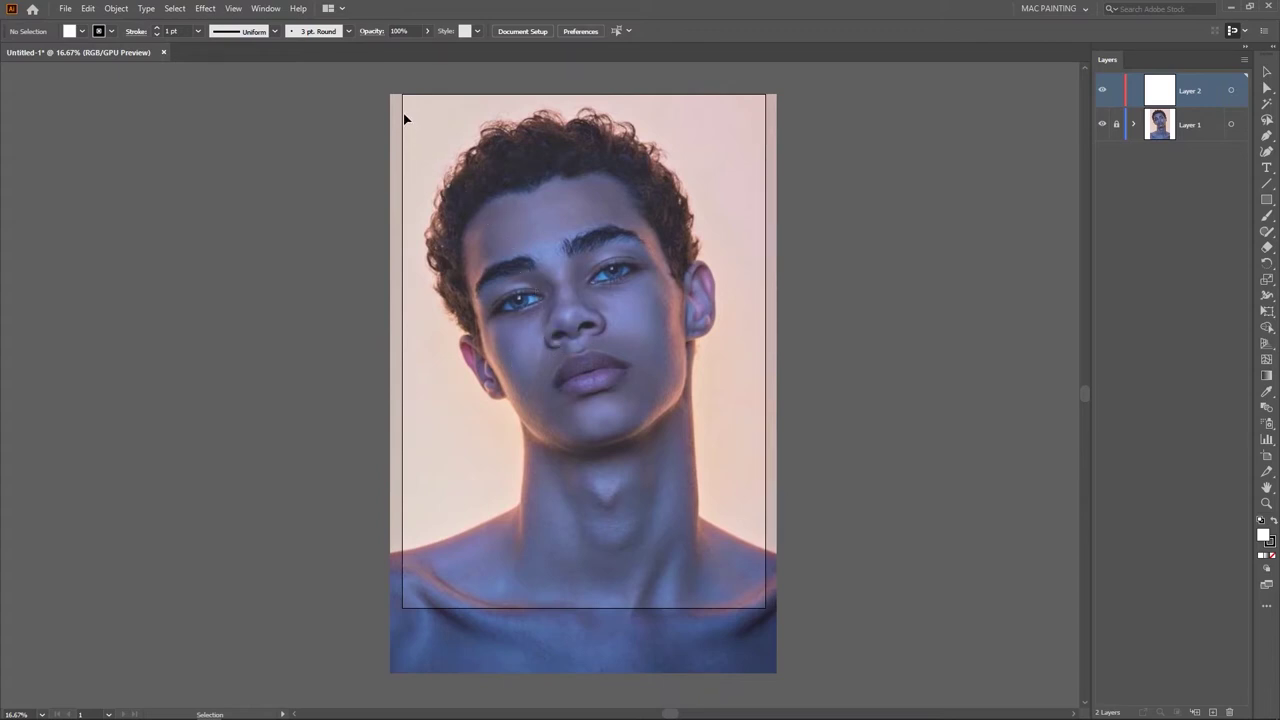
left_click(348, 31)
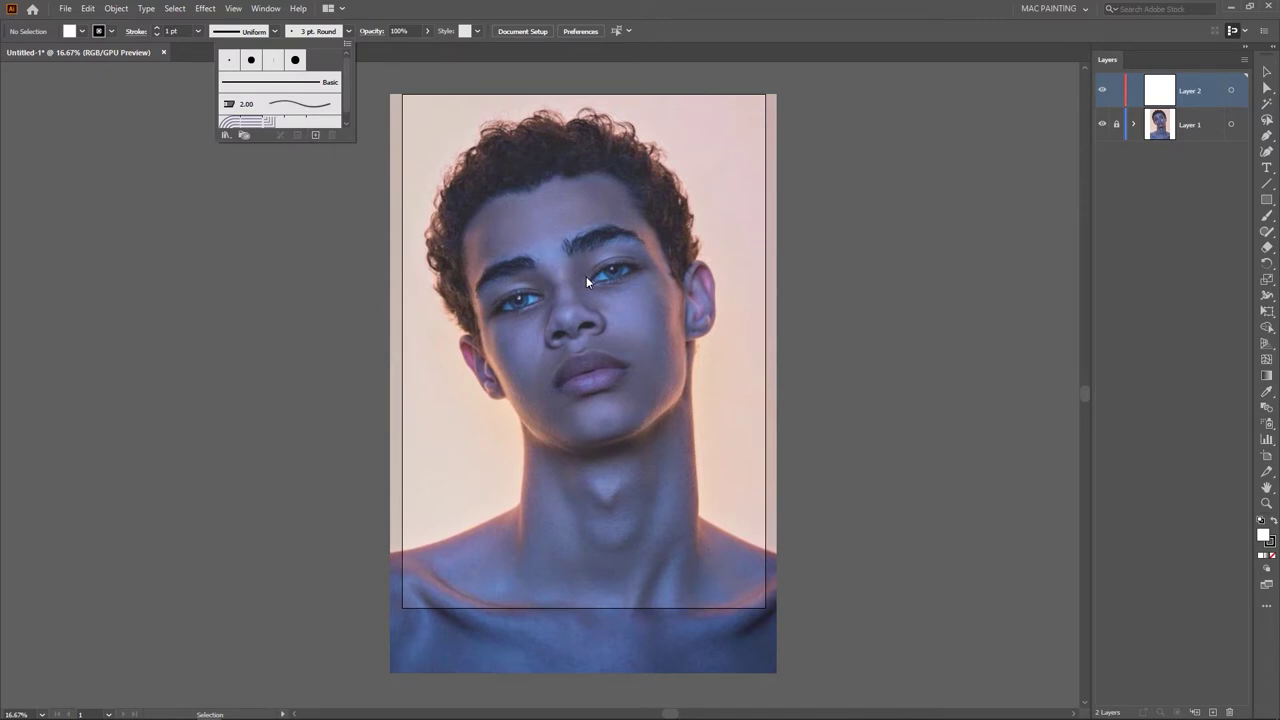
left_click(843, 260)
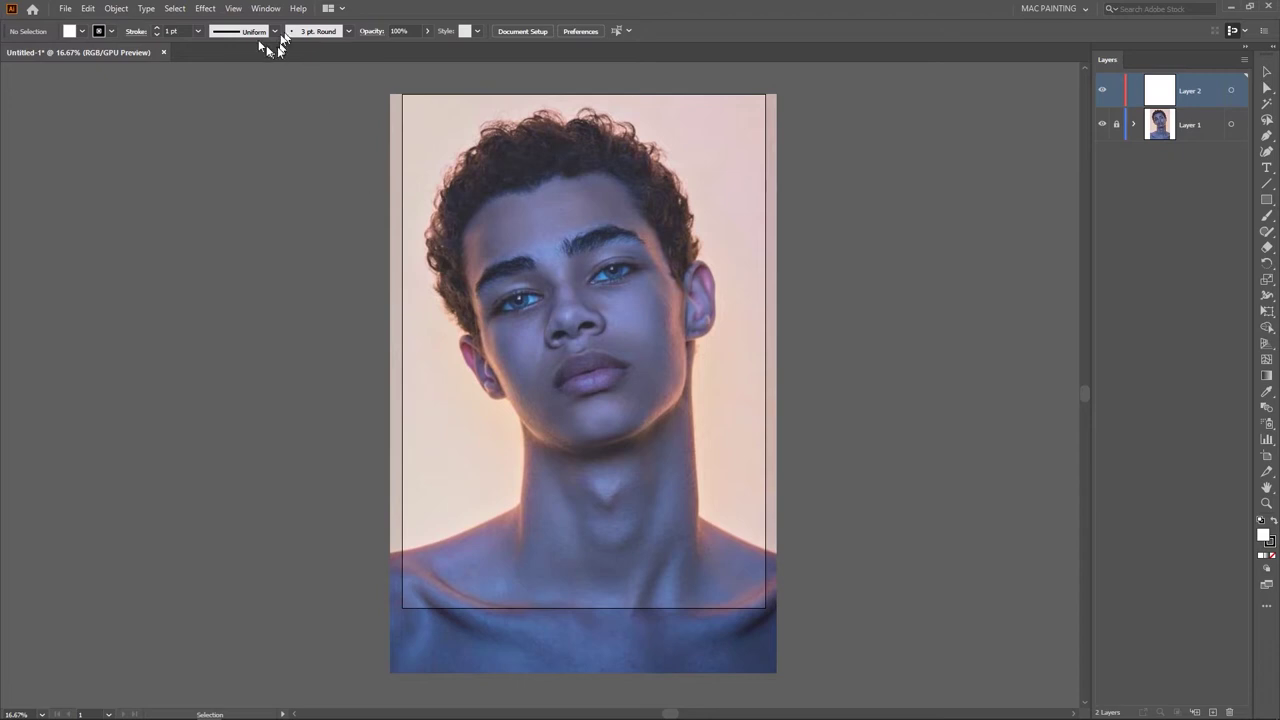
left_click(265, 9)
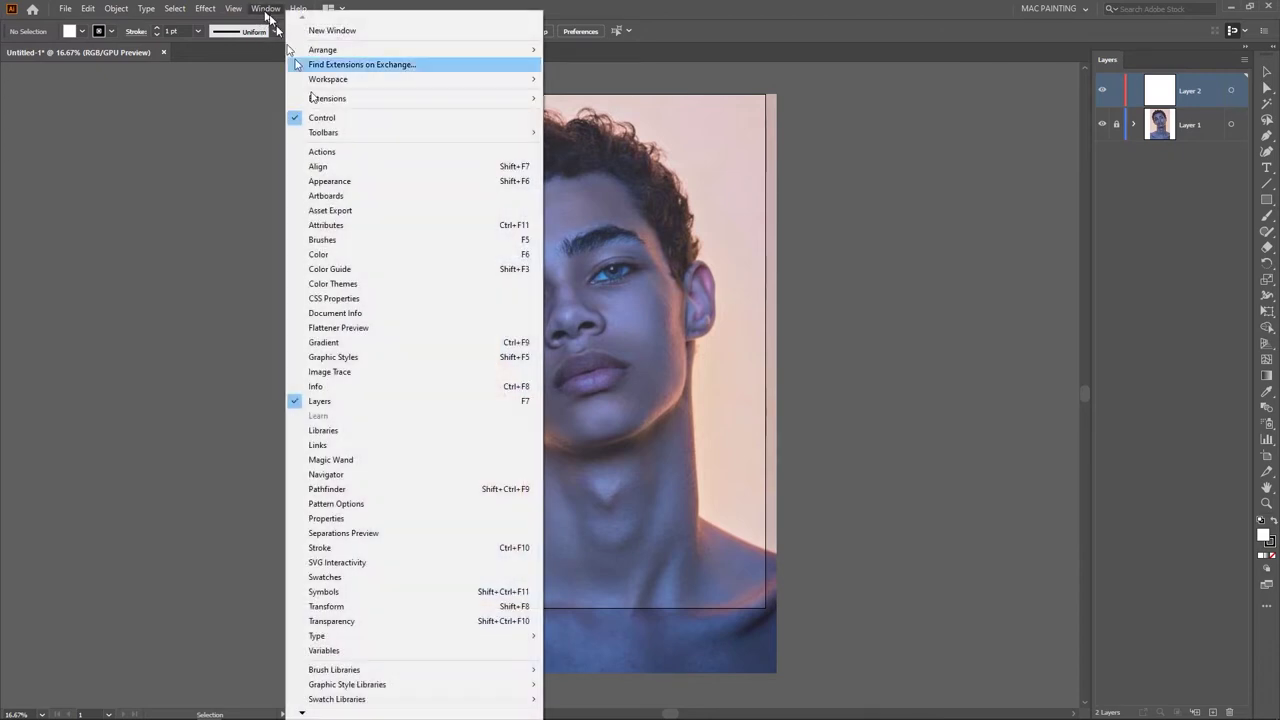
left_click(332, 242)
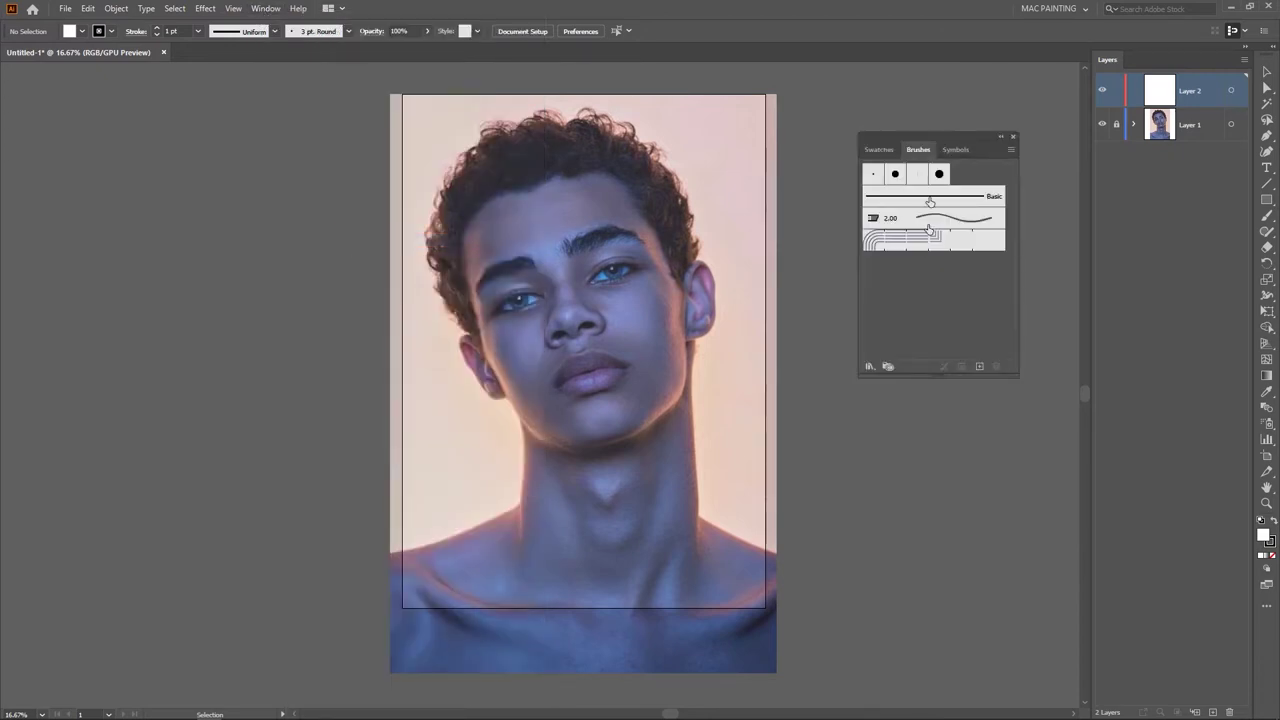
mouse_move(998, 137)
left_mouse_down()
mouse_move(1007, 86)
mouse_move(1019, 90)
left_mouse_up()
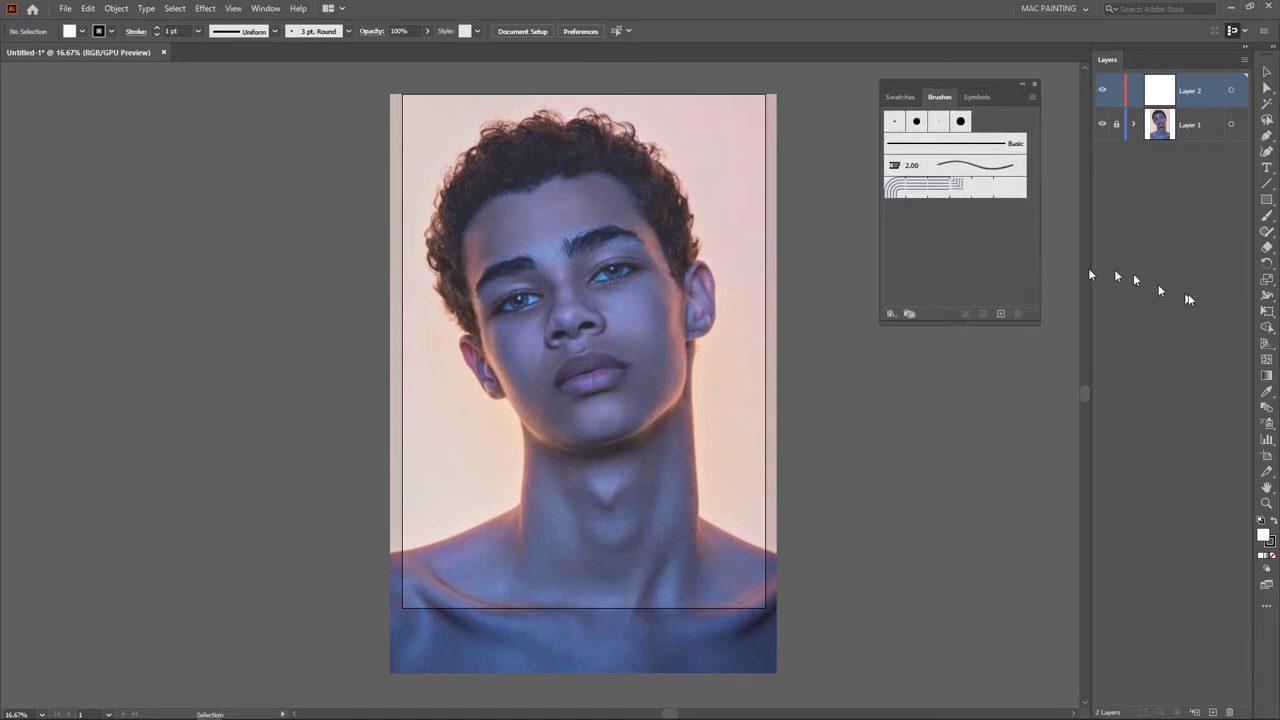
Step: Draw a thin horizontal ellipse about 2579 by 50 px across the face on Layer 2, filled black with no stroke
left_click_drag(1268, 200, 1183, 234)
mouse_move(399, 293)
left_mouse_down()
mouse_move(482, 308)
mouse_move(777, 297)
left_mouse_up()
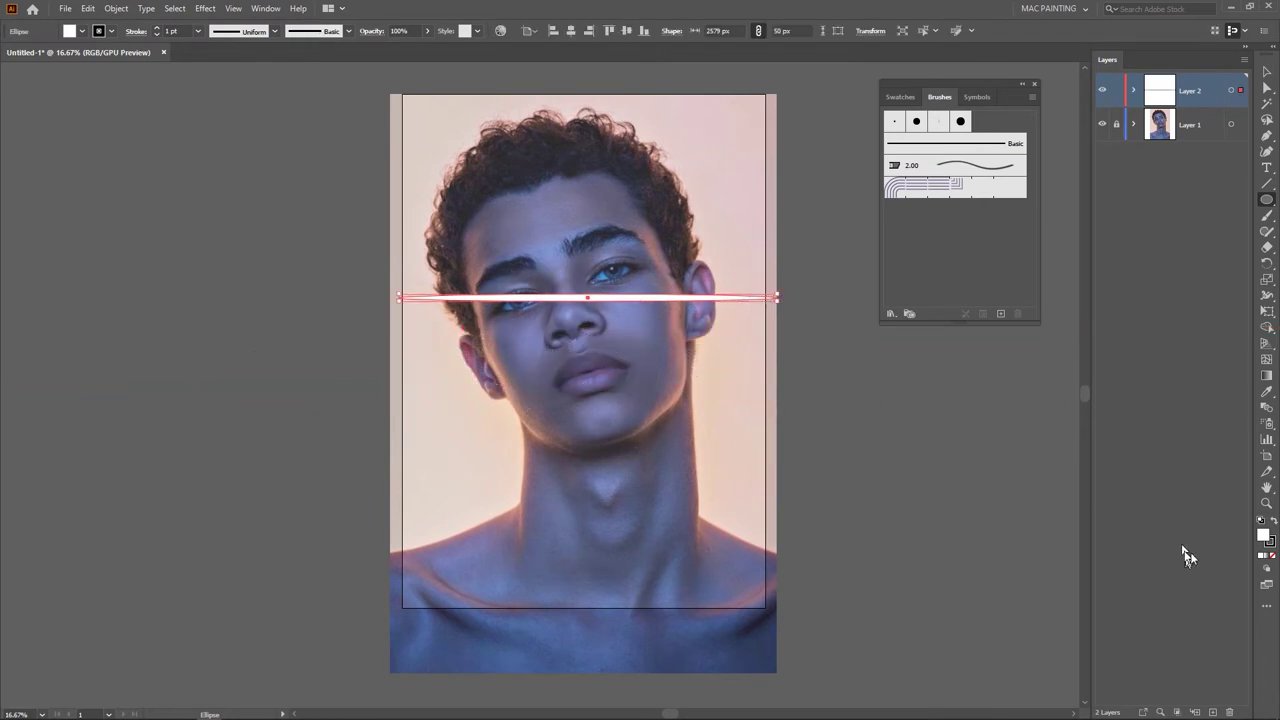
left_click(1273, 521)
left_click(1272, 545)
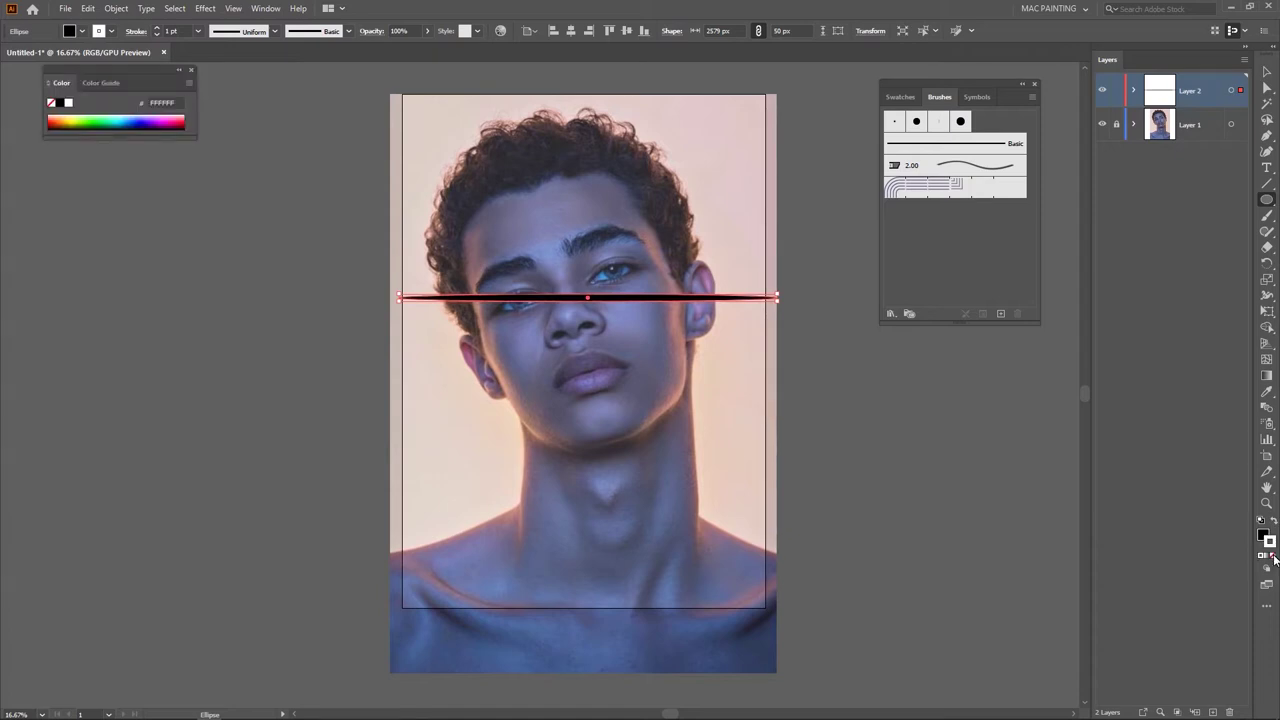
left_click(1274, 557)
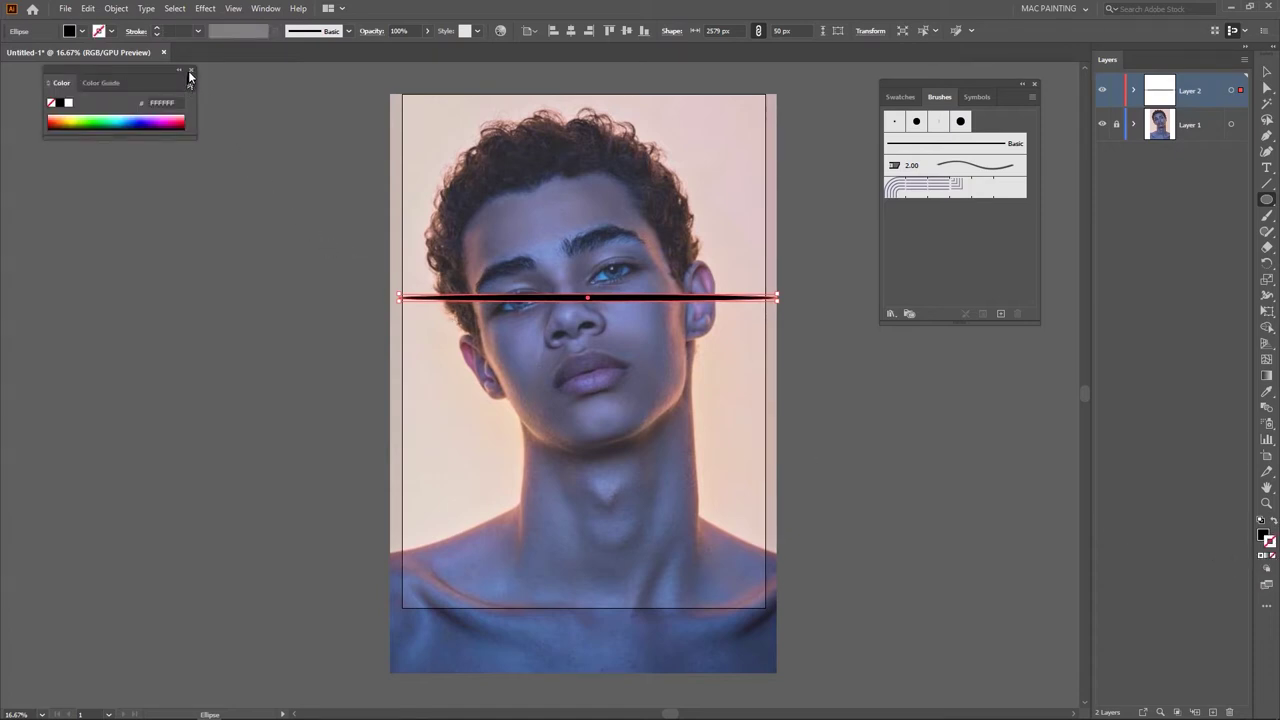
left_click(192, 72)
left_click(1267, 75)
left_click(925, 420)
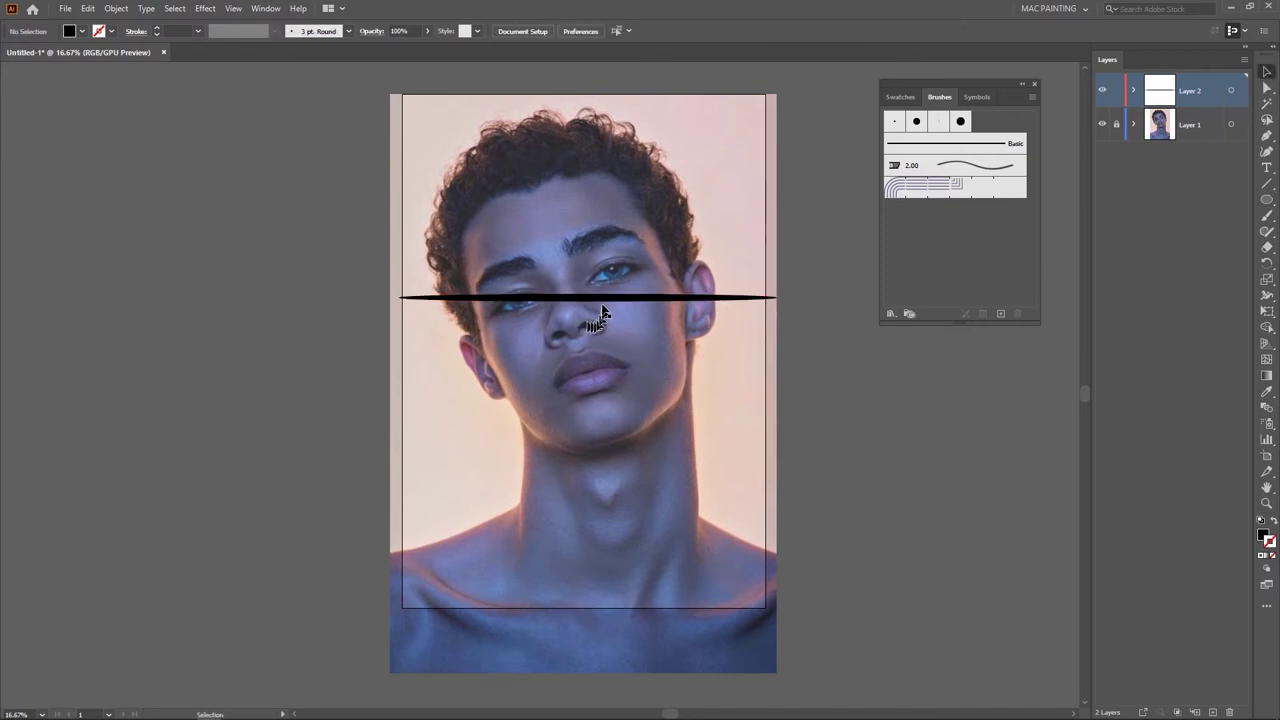
Step: Move the black ellipse slightly down the face and start a new Art Brush from it
left_click_drag(605, 305, 595, 357)
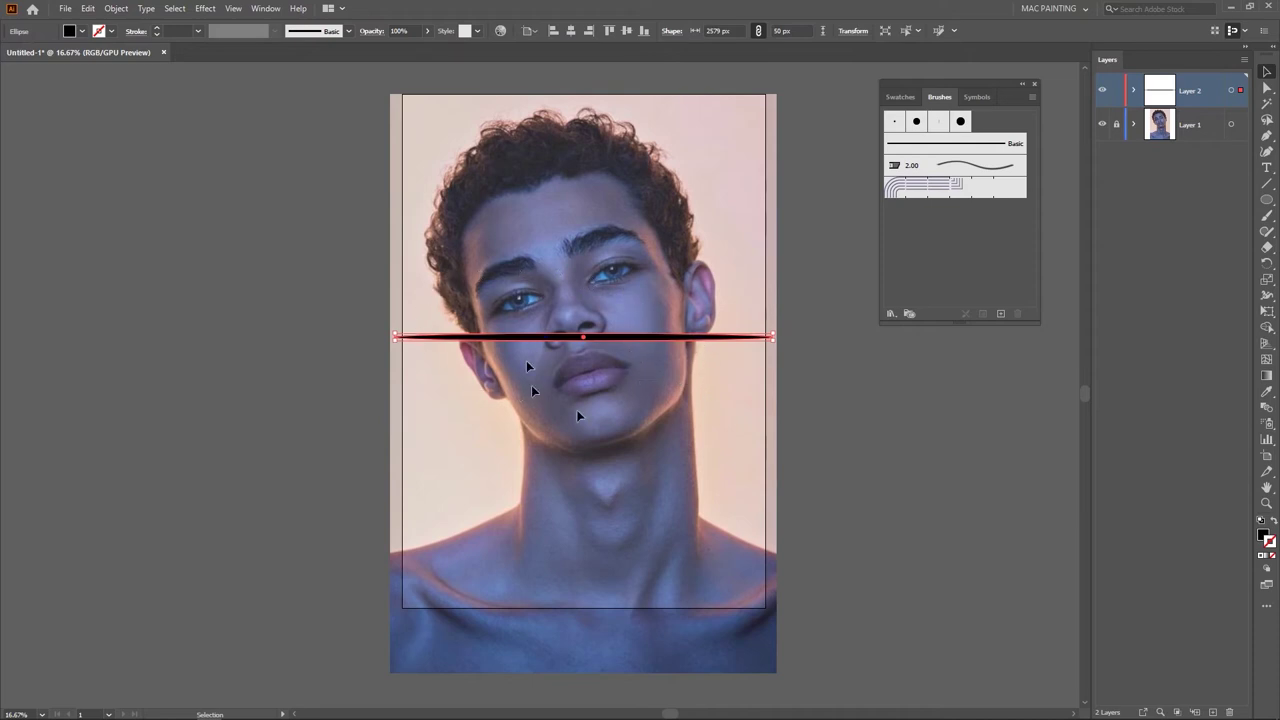
mouse_move(596, 338)
left_mouse_down()
mouse_move(894, 318)
mouse_move(968, 248)
mouse_move(952, 238)
left_mouse_up()
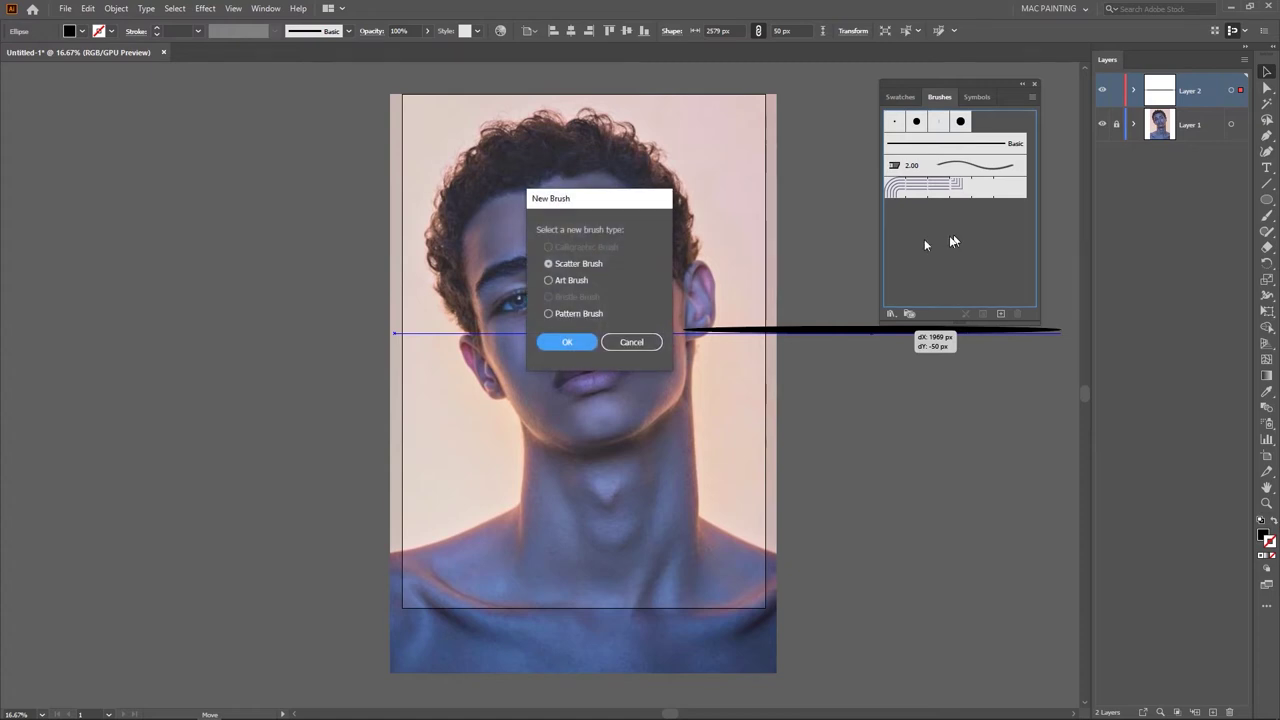
left_click(550, 281)
left_click(567, 344)
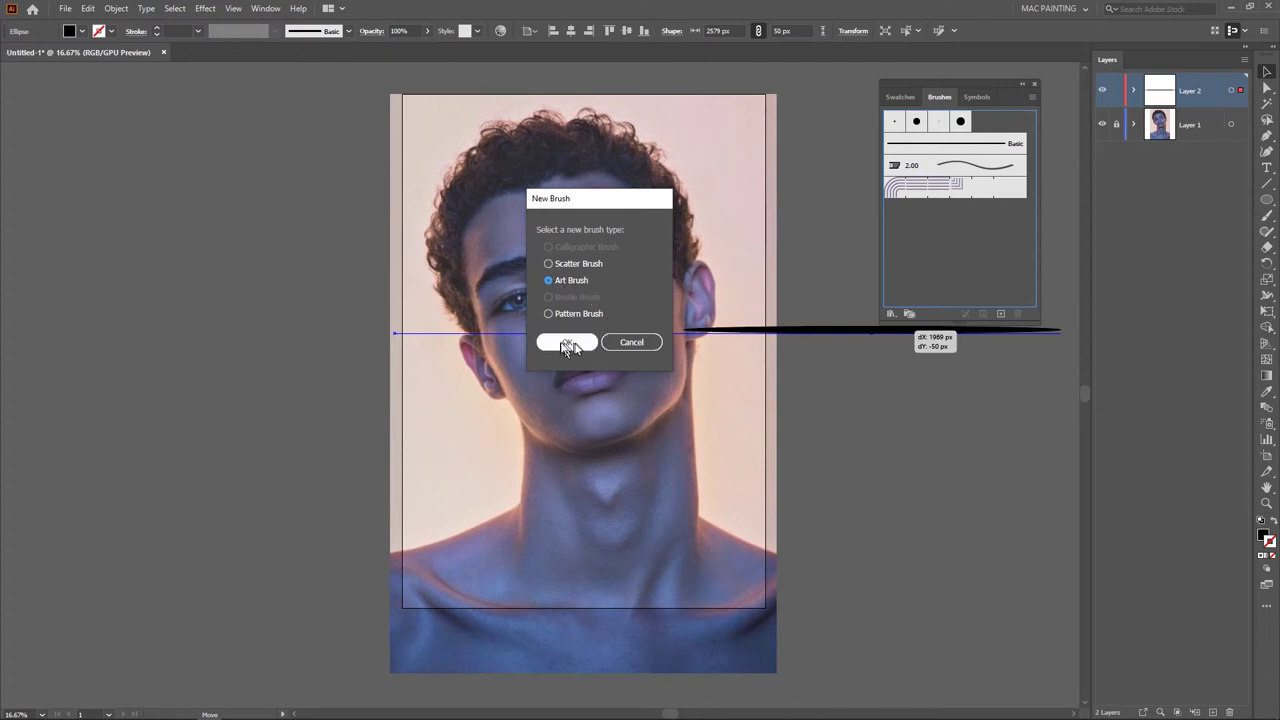
Step: Set the new art brush's colorization method to Tints and save the brush
mouse_move(408, 85)
left_mouse_down()
mouse_move(454, 132)
mouse_move(520, 144)
left_mouse_up()
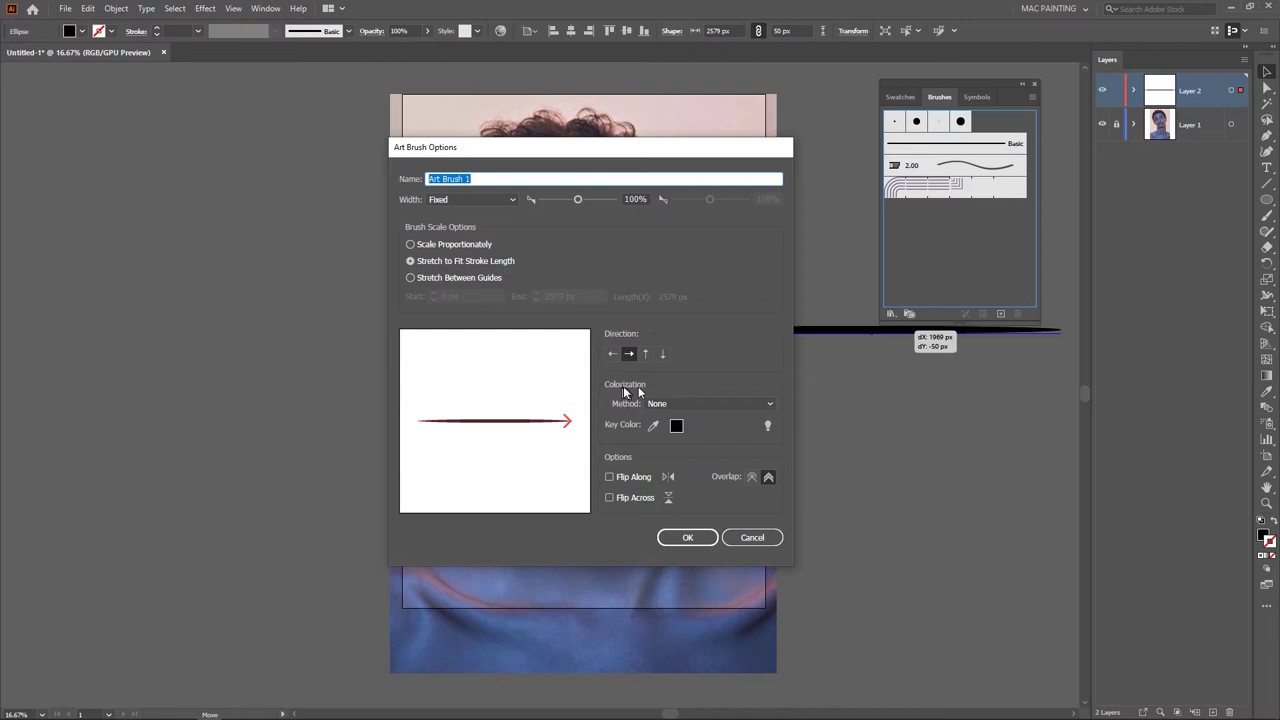
left_click(681, 403)
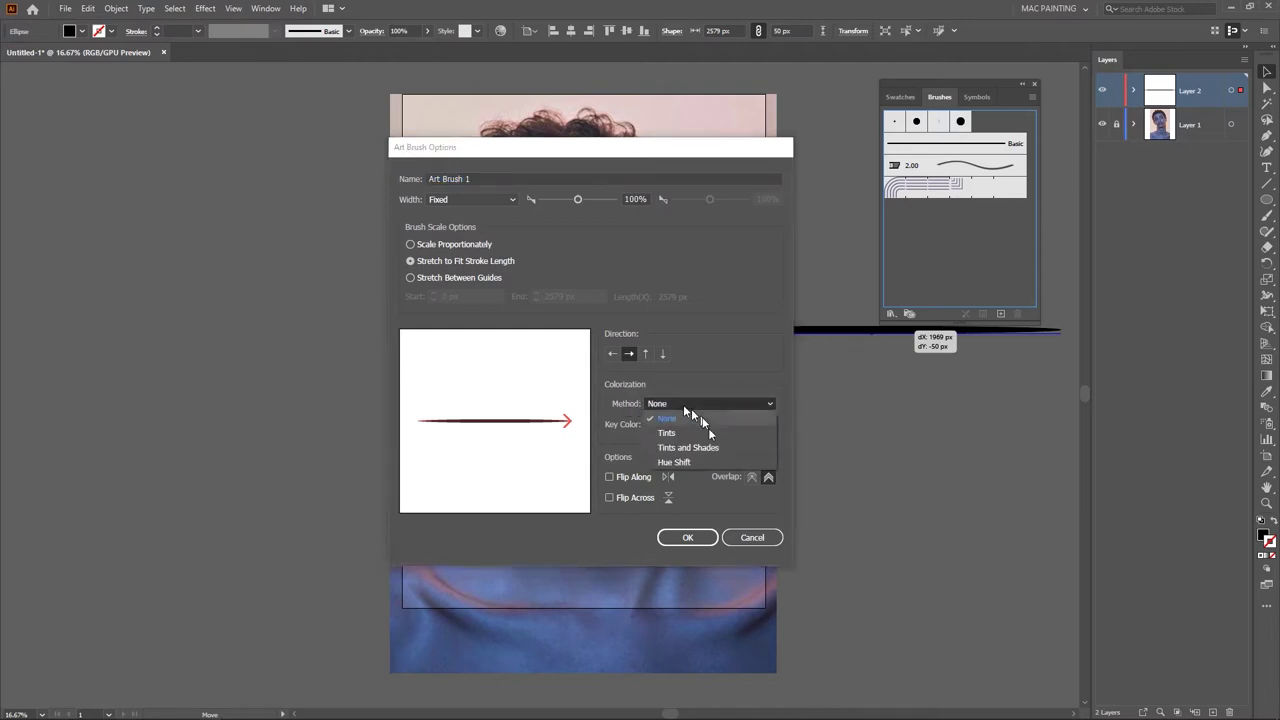
left_click(670, 433)
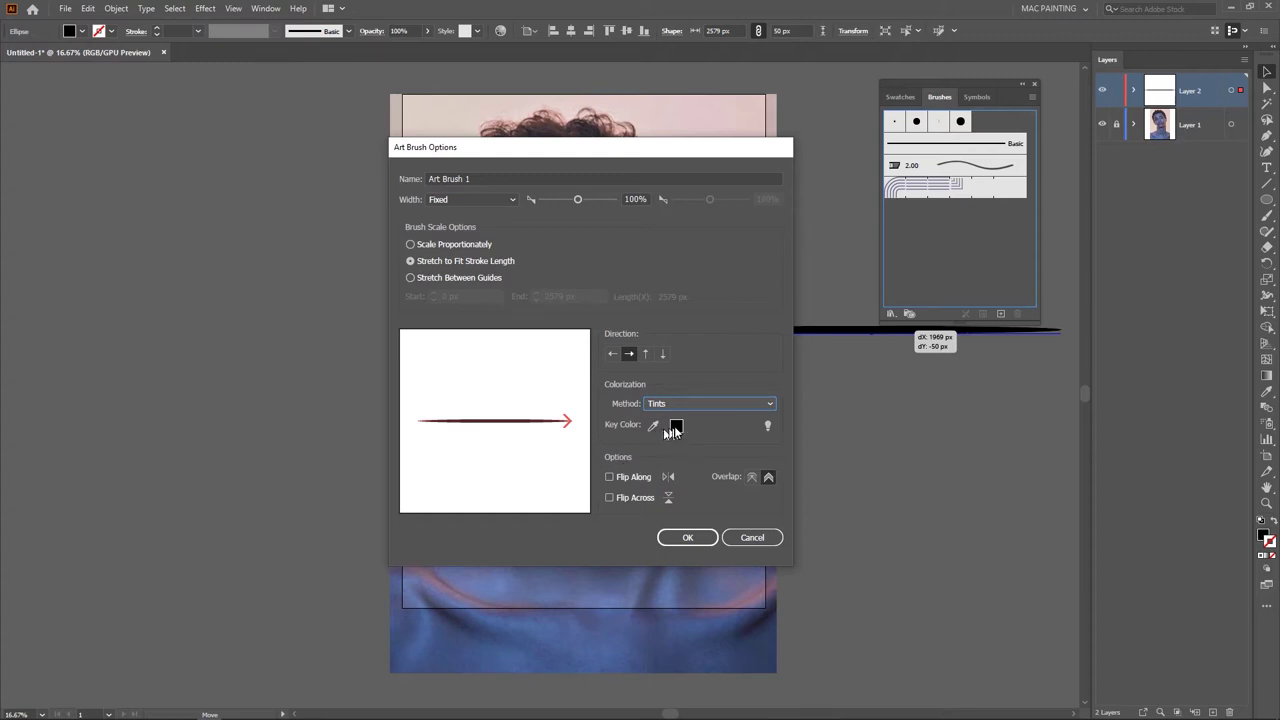
left_click(653, 425)
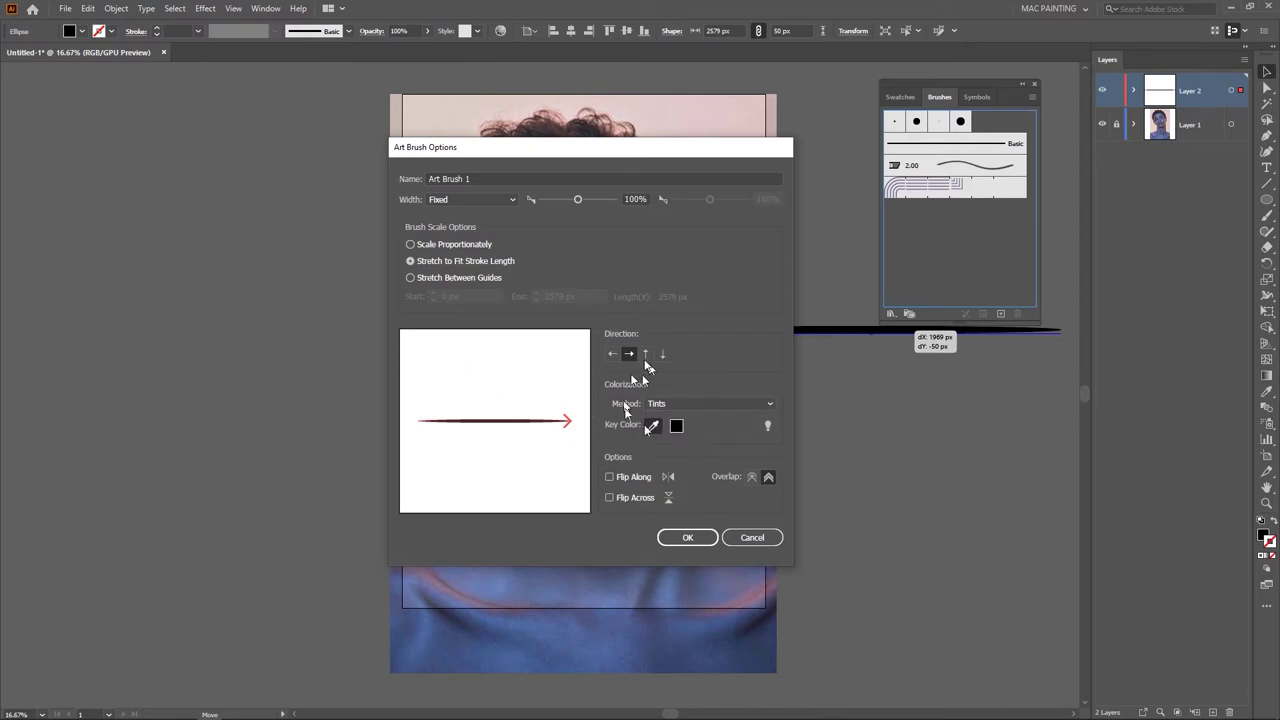
left_click(680, 541)
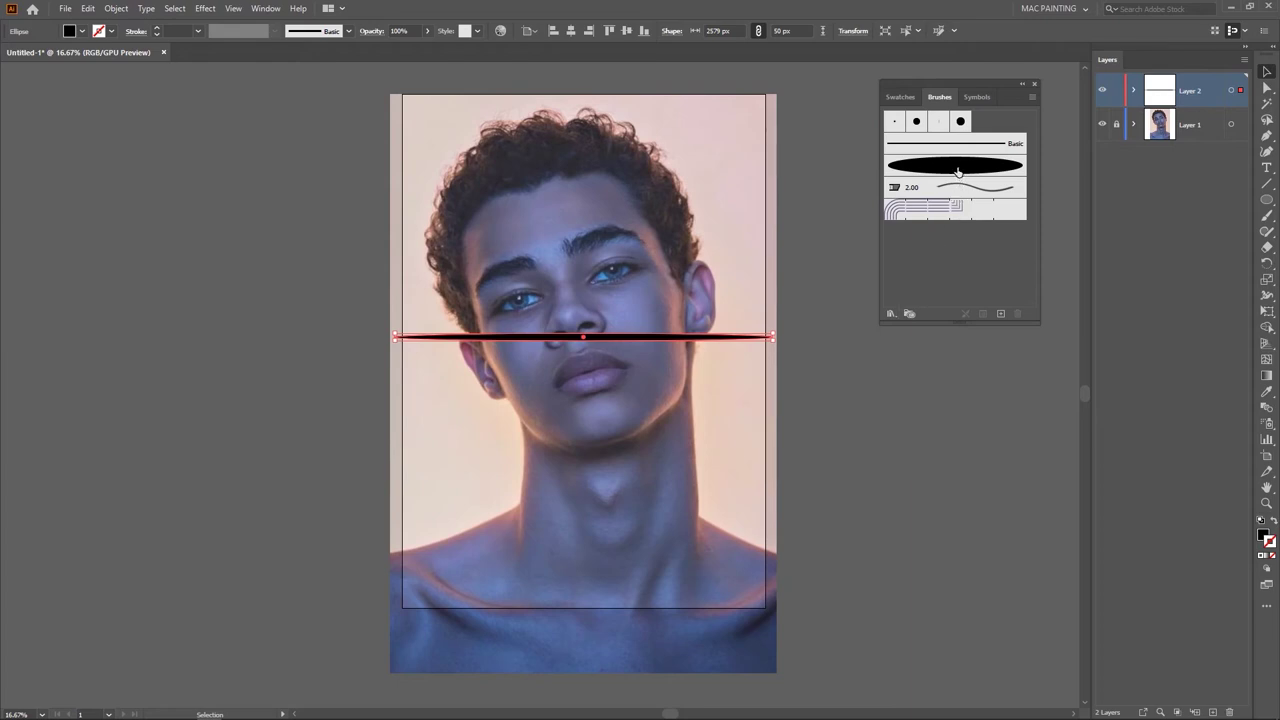
Step: Delete the black ellipse from the artwork
left_click(349, 31)
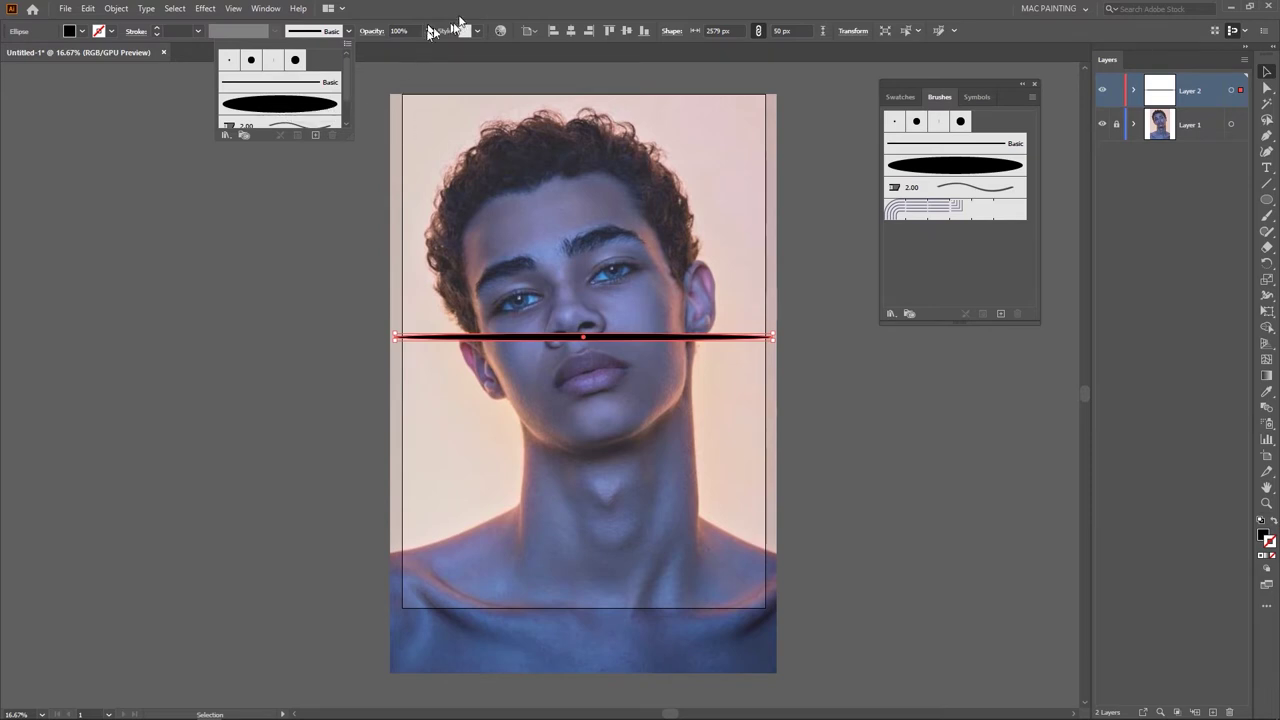
left_click_drag(427, 224, 720, 521)
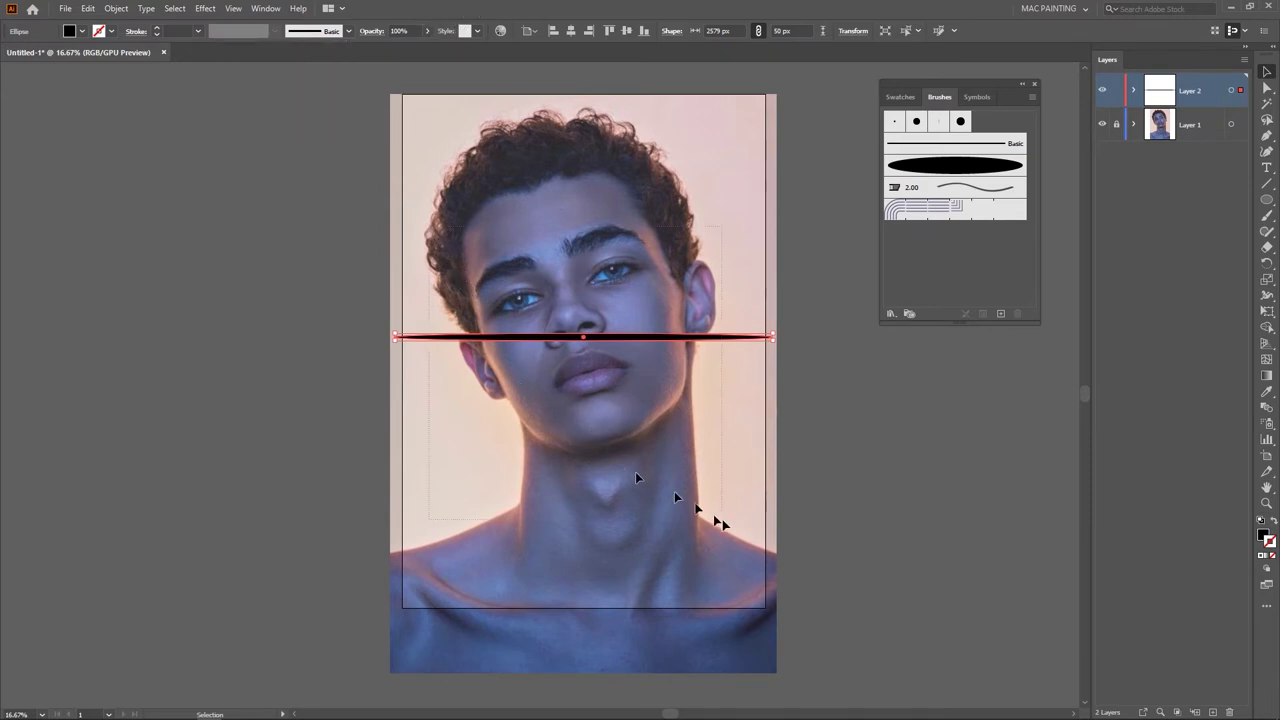
key("Delete")
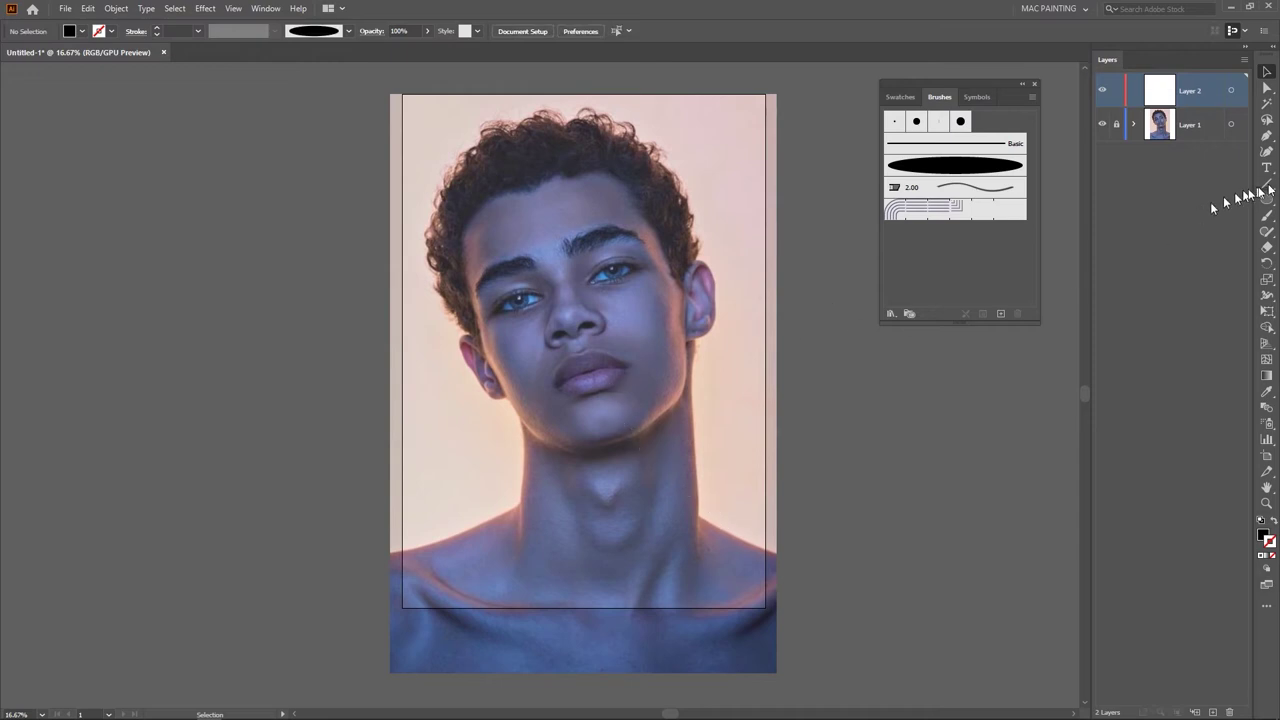
Step: Try the elliptical art brush with the Paintbrush by painting two long curves across the face and neck, and undo them
left_click(1268, 217)
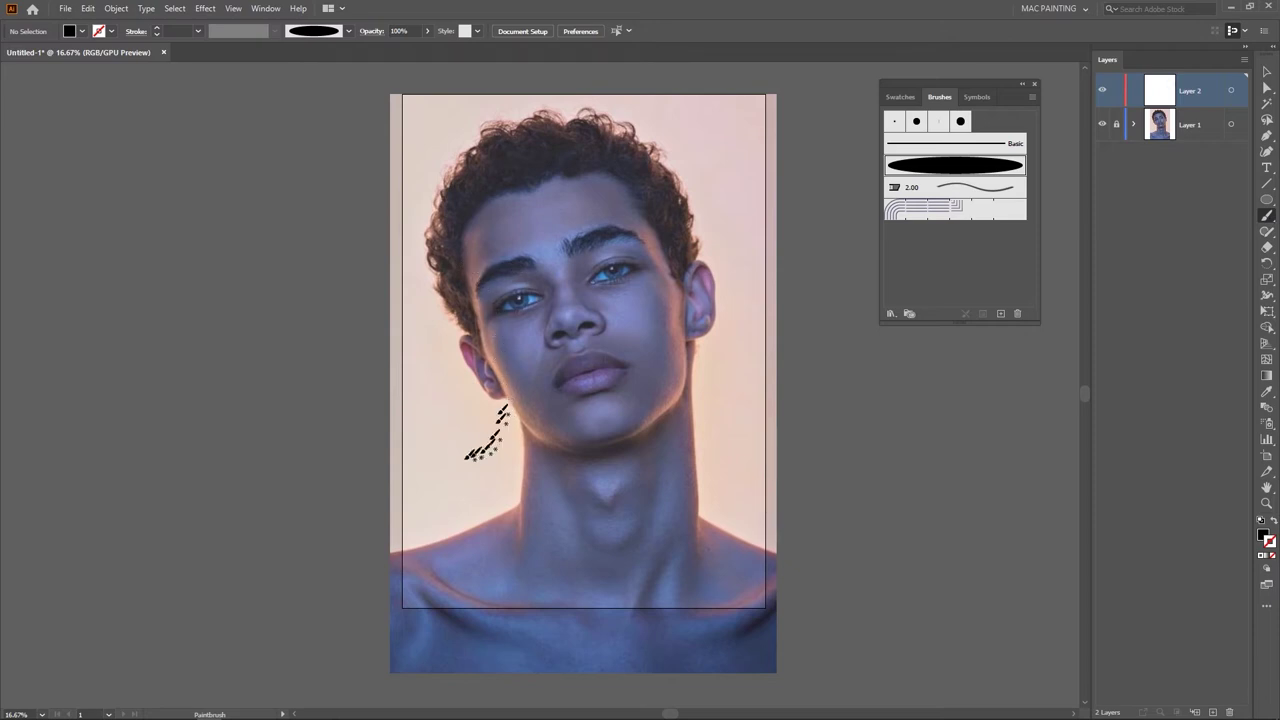
mouse_move(466, 440)
left_mouse_down()
mouse_move(588, 362)
mouse_move(646, 313)
mouse_move(661, 222)
left_mouse_up()
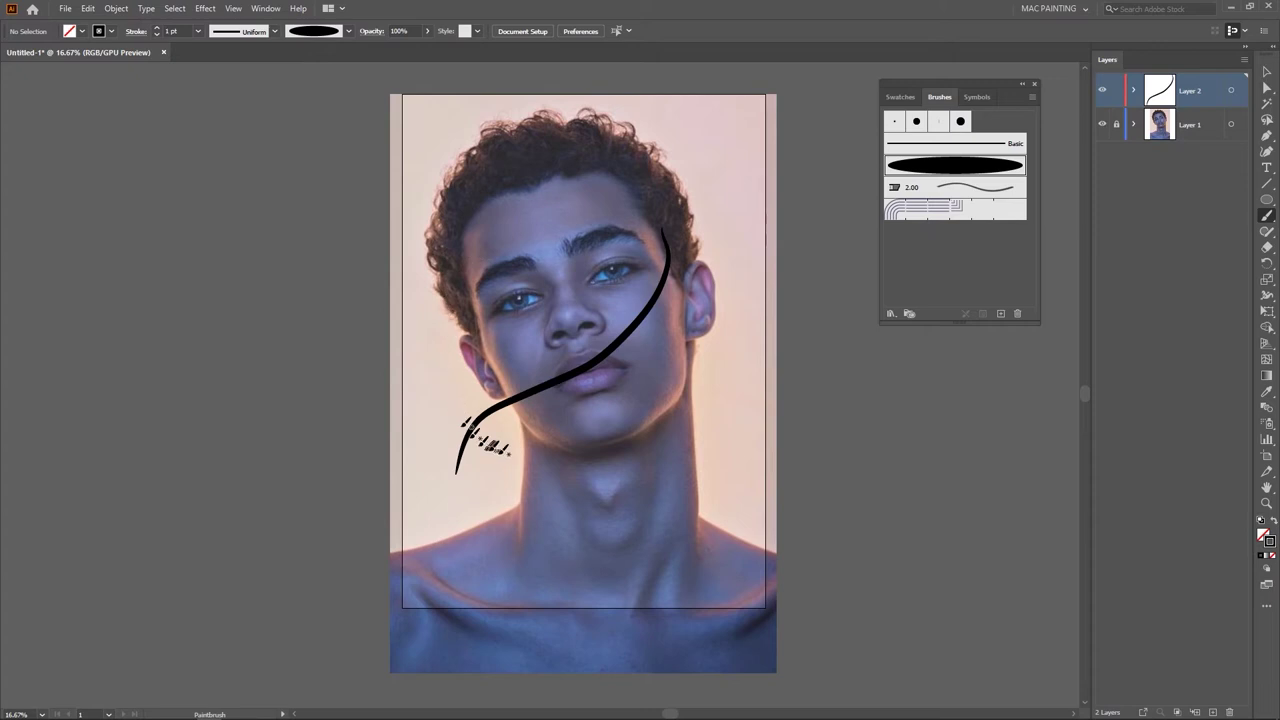
left_click_drag(685, 450, 742, 345)
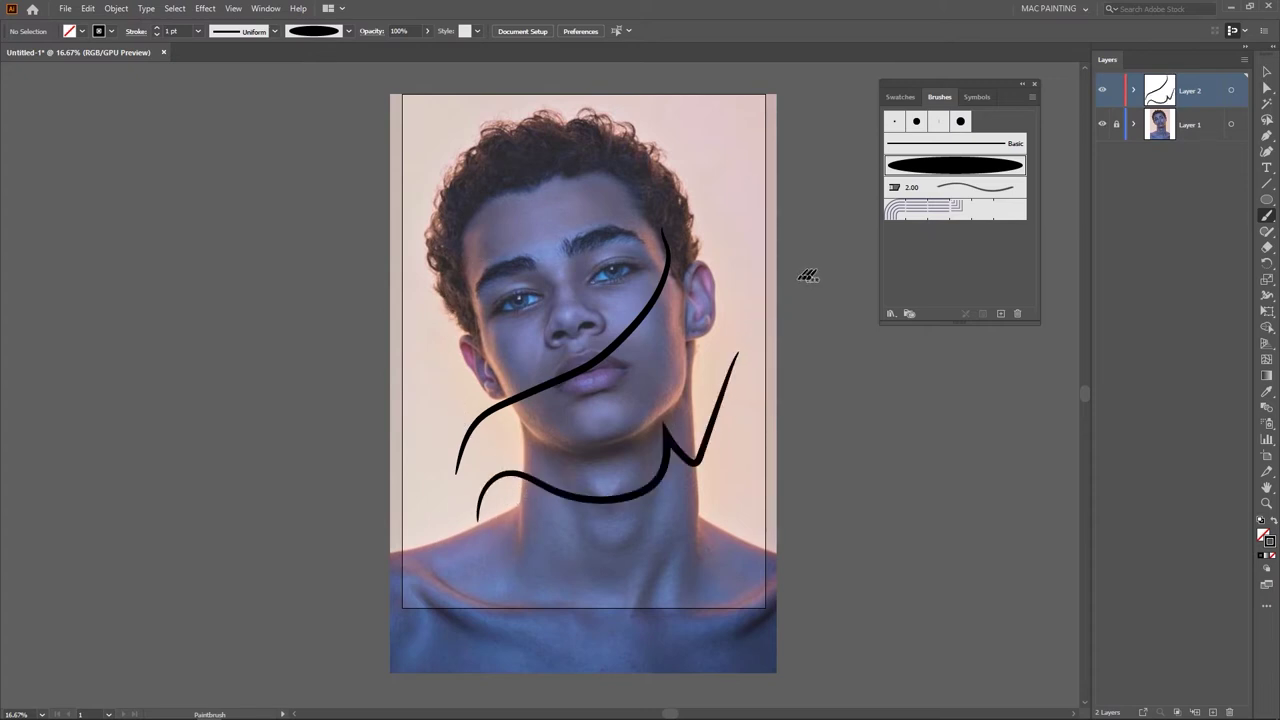
key("ctrl+z")
key("ctrl+z")
key("ctrl+z")
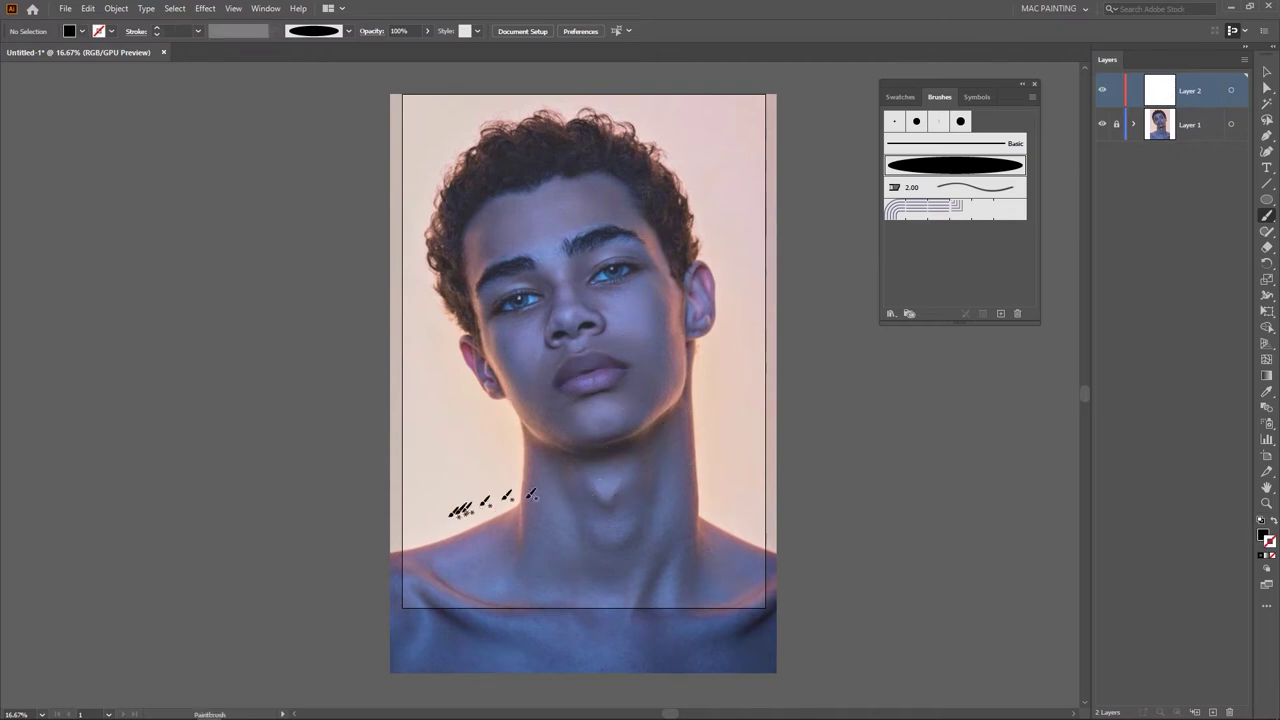
Step: Practise freehand strokes of varying length across the portrait with the elliptical art brush, undoing each one
mouse_move(520, 460)
left_mouse_down()
mouse_move(690, 315)
mouse_move(805, 340)
mouse_move(560, 614)
mouse_move(495, 612)
left_mouse_up()
key("ctrl+z")
left_click_drag(478, 493, 765, 350)
key("ctrl+z")
mouse_move(486, 500)
left_mouse_down()
mouse_move(738, 406)
mouse_move(797, 362)
left_mouse_up()
key("ctrl+z")
mouse_move(532, 505)
left_mouse_down()
mouse_move(577, 502)
mouse_move(762, 418)
left_mouse_up()
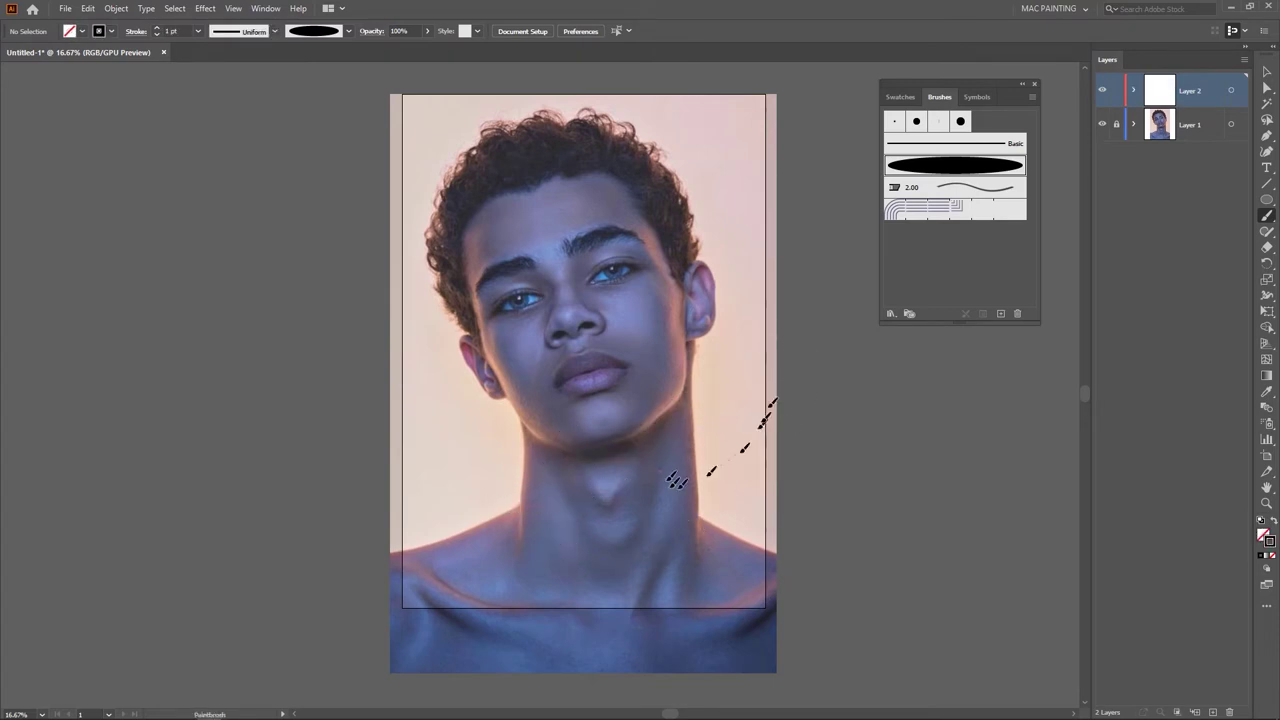
key("ctrl+z")
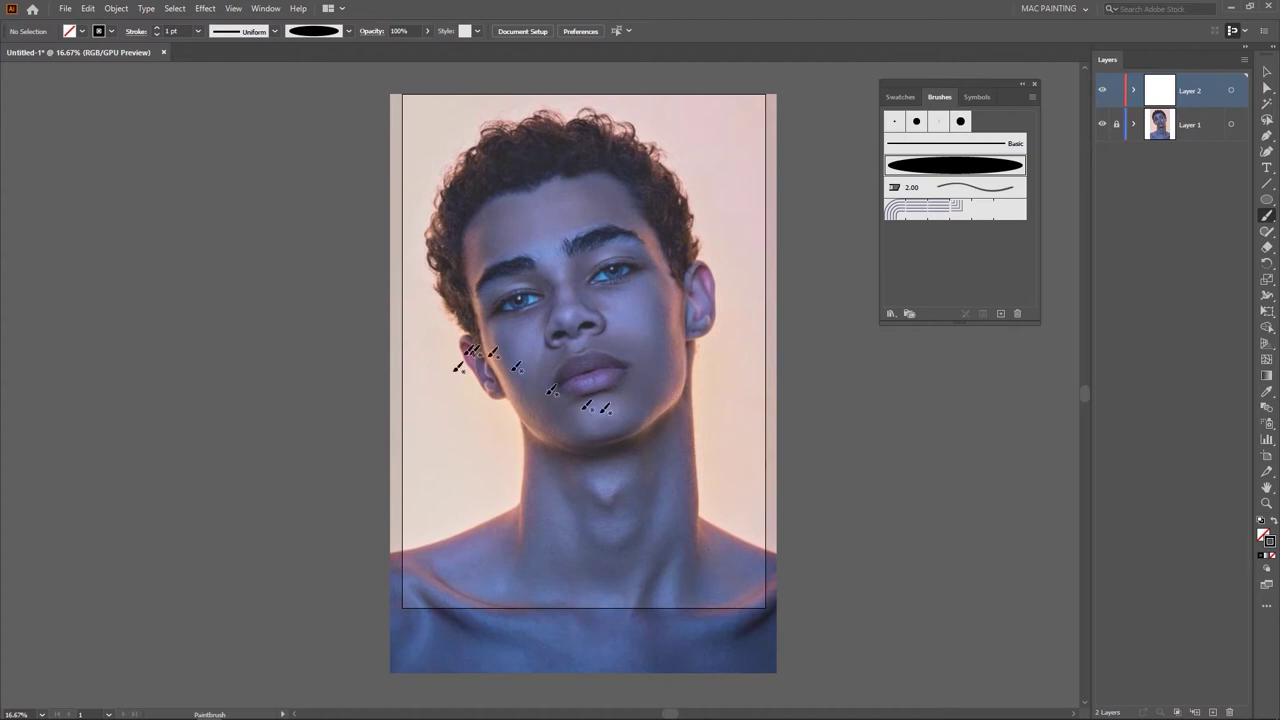
mouse_move(430, 435)
left_mouse_down()
mouse_move(728, 278)
mouse_move(757, 243)
left_mouse_up()
key("ctrl+z")
left_click_drag(432, 505, 634, 432)
key("ctrl+z")
left_click_drag(458, 461, 575, 418)
key("ctrl+z")
mouse_move(396, 505)
left_mouse_down()
mouse_move(508, 453)
mouse_move(709, 437)
mouse_move(1075, 365)
left_mouse_up()
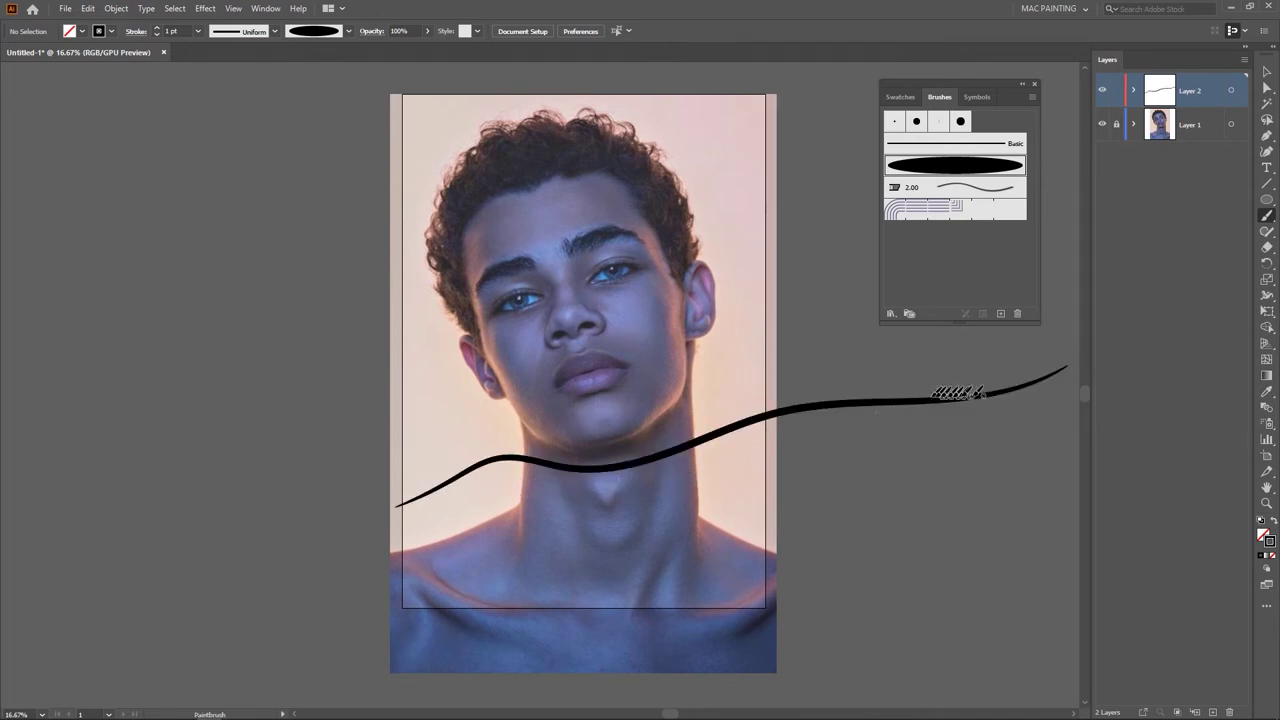
key("ctrl+z")
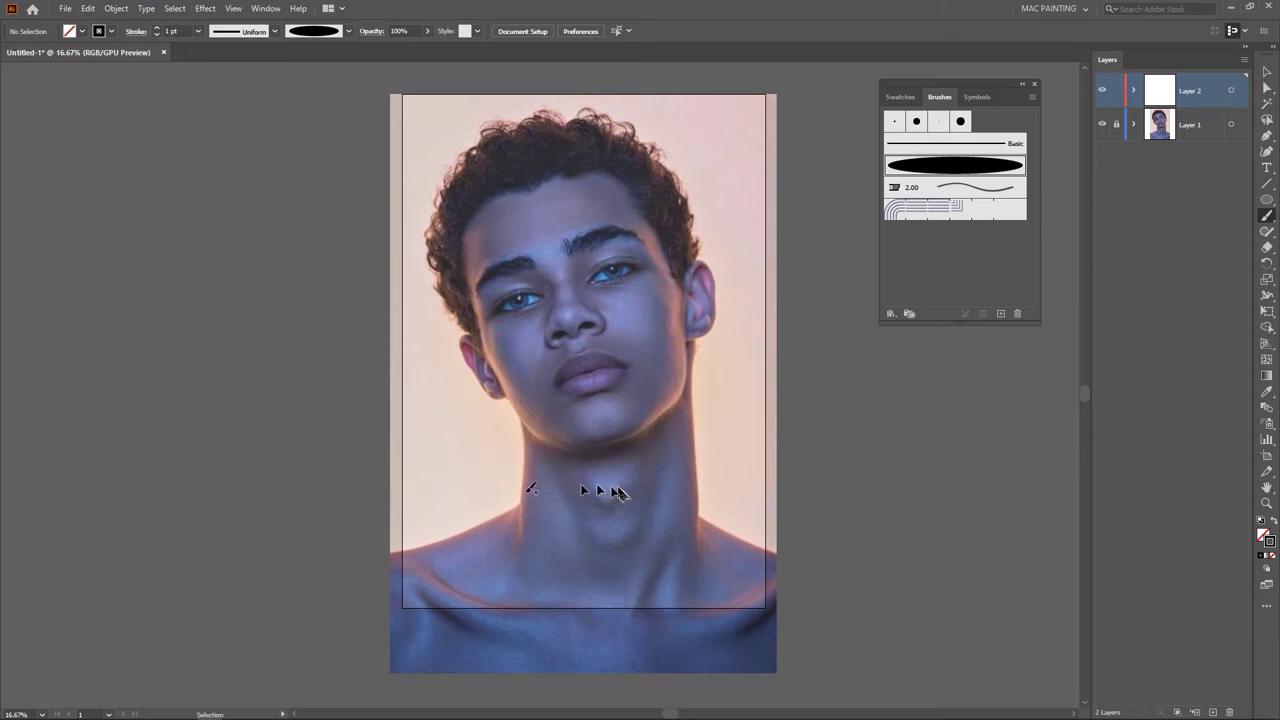
Step: Test the elliptical brush with a short stroke beside the neck and a 0.75 pt curve across the cheek and nose, undoing both
left_click_drag(445, 509, 488, 506)
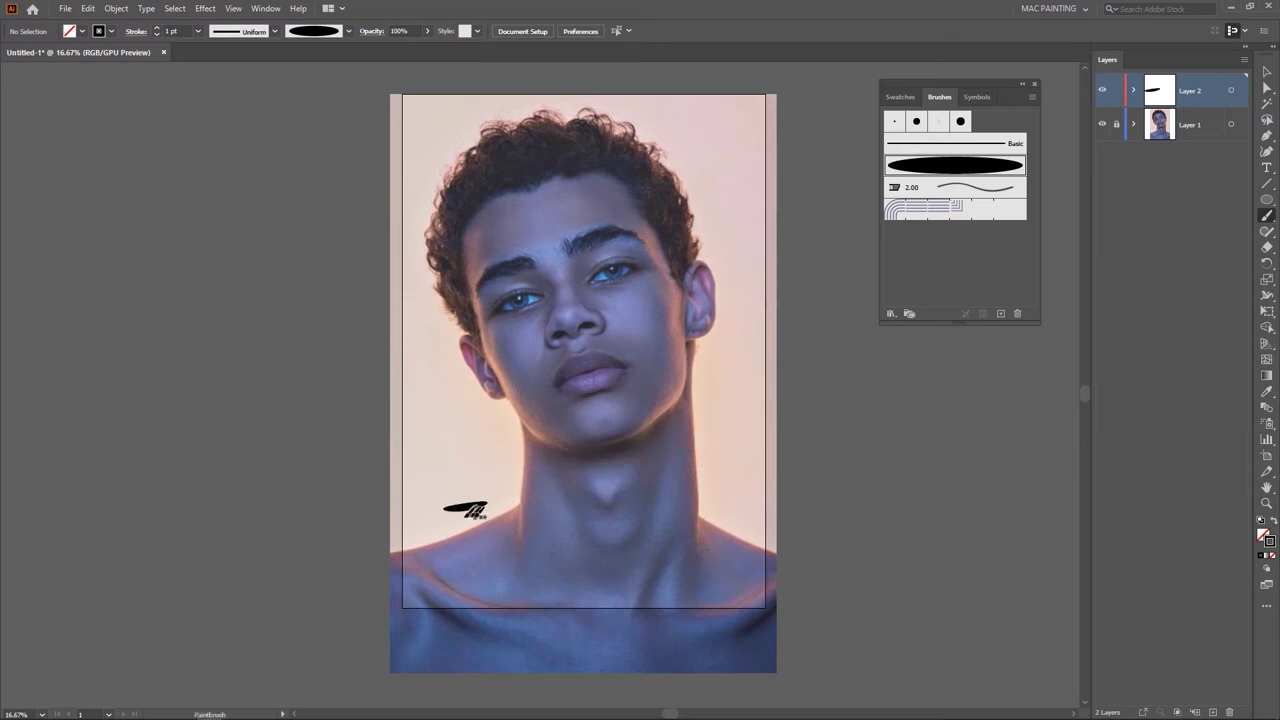
scroll(668, 470, "up", 2)
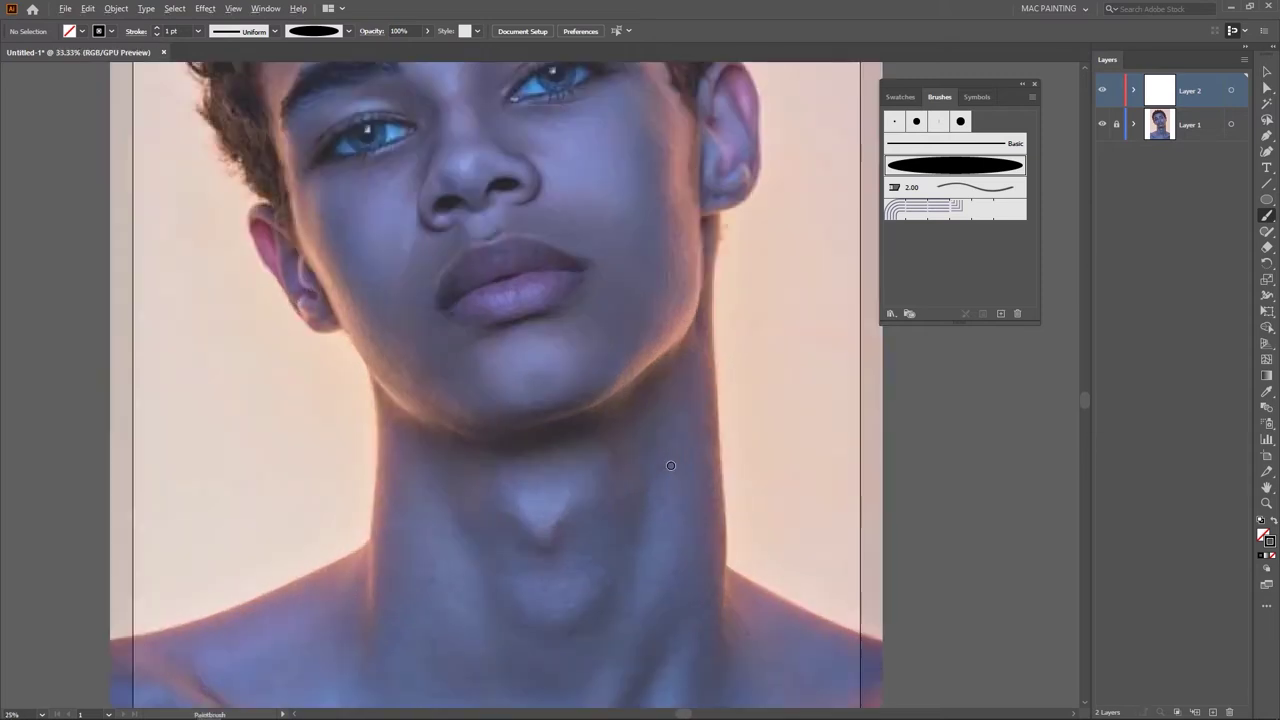
mouse_move(556, 293)
left_mouse_down()
mouse_move(588, 514)
mouse_move(631, 553)
left_mouse_up()
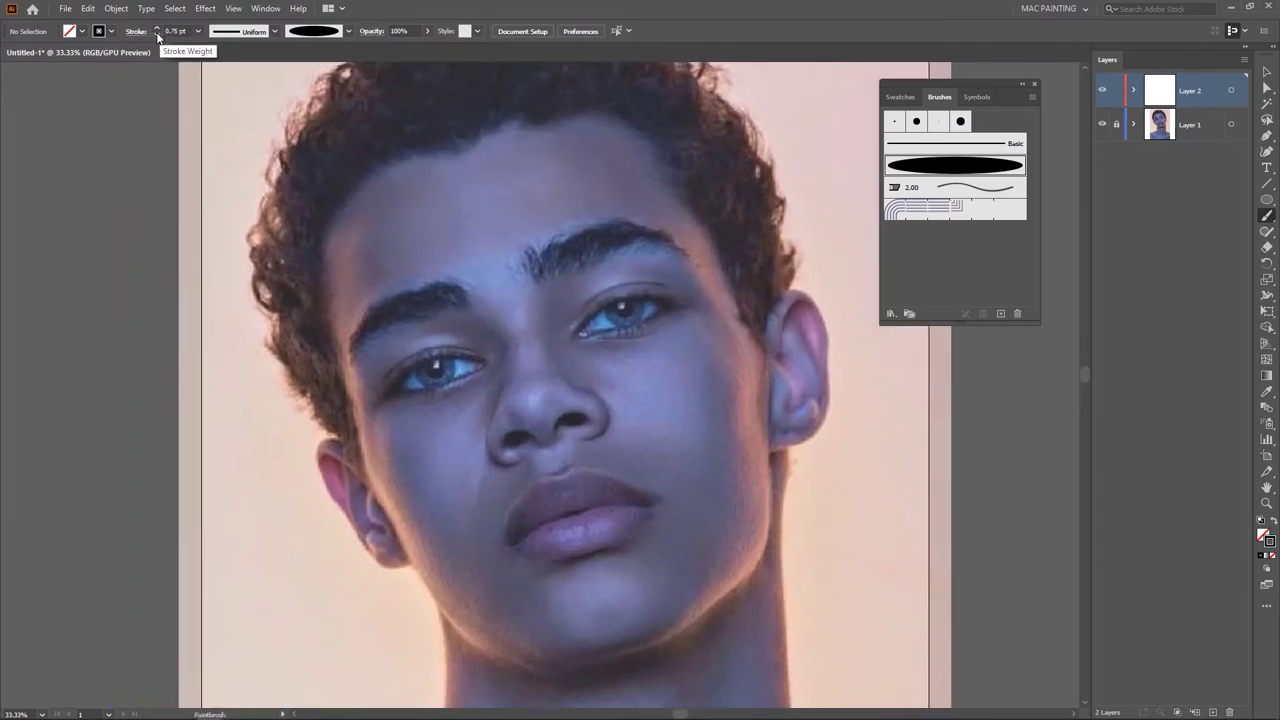
mouse_move(410, 450)
left_mouse_down()
mouse_move(550, 348)
mouse_move(561, 316)
left_mouse_up()
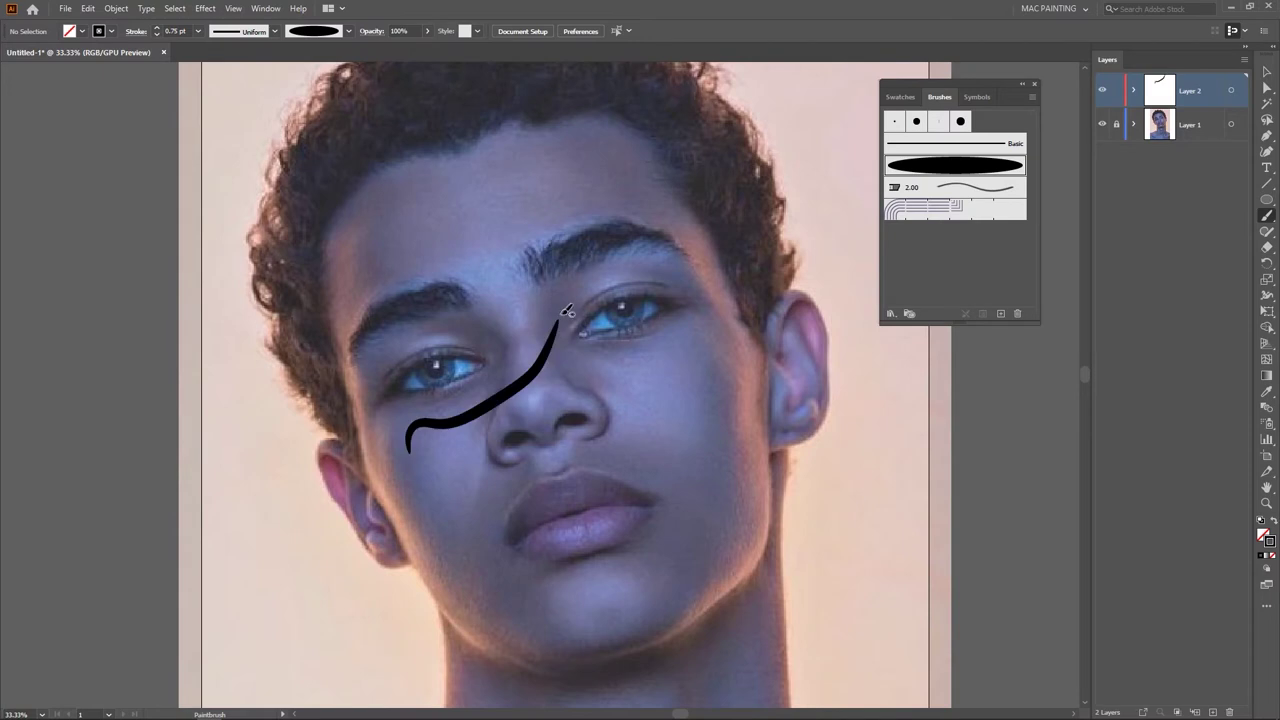
key("ctrl+z")
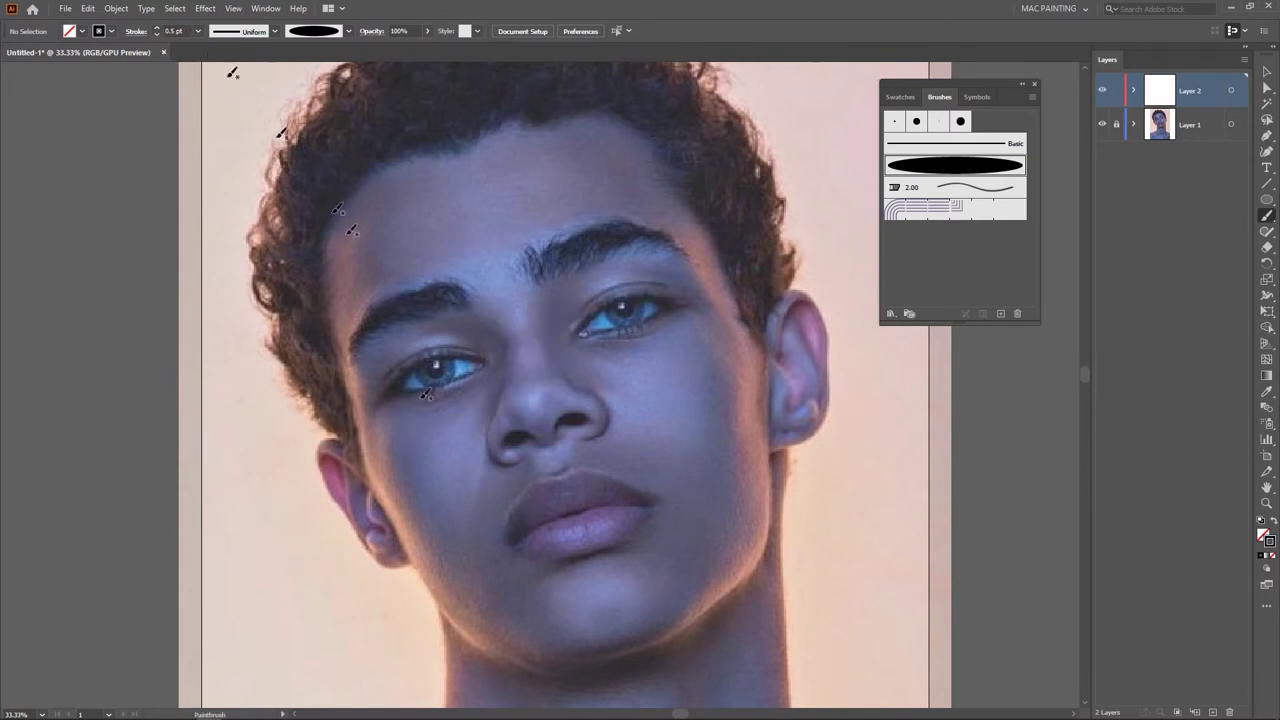
Step: Lower the stroke weight to 0.5 pt and test short and long curves from the cheek up the nose, undoing the first
left_click_drag(436, 452, 542, 357)
key("v")
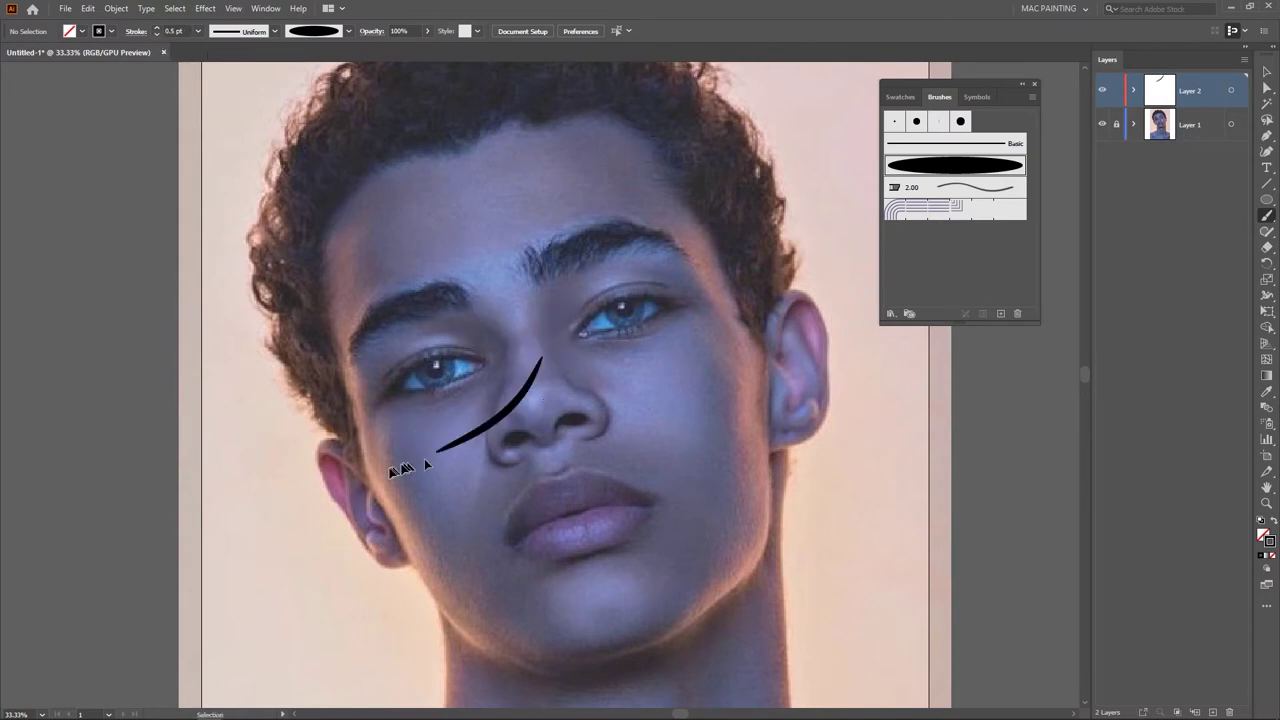
key("ctrl+z")
mouse_move(393, 485)
left_mouse_down()
mouse_move(431, 432)
mouse_move(526, 393)
mouse_move(544, 308)
left_mouse_up()
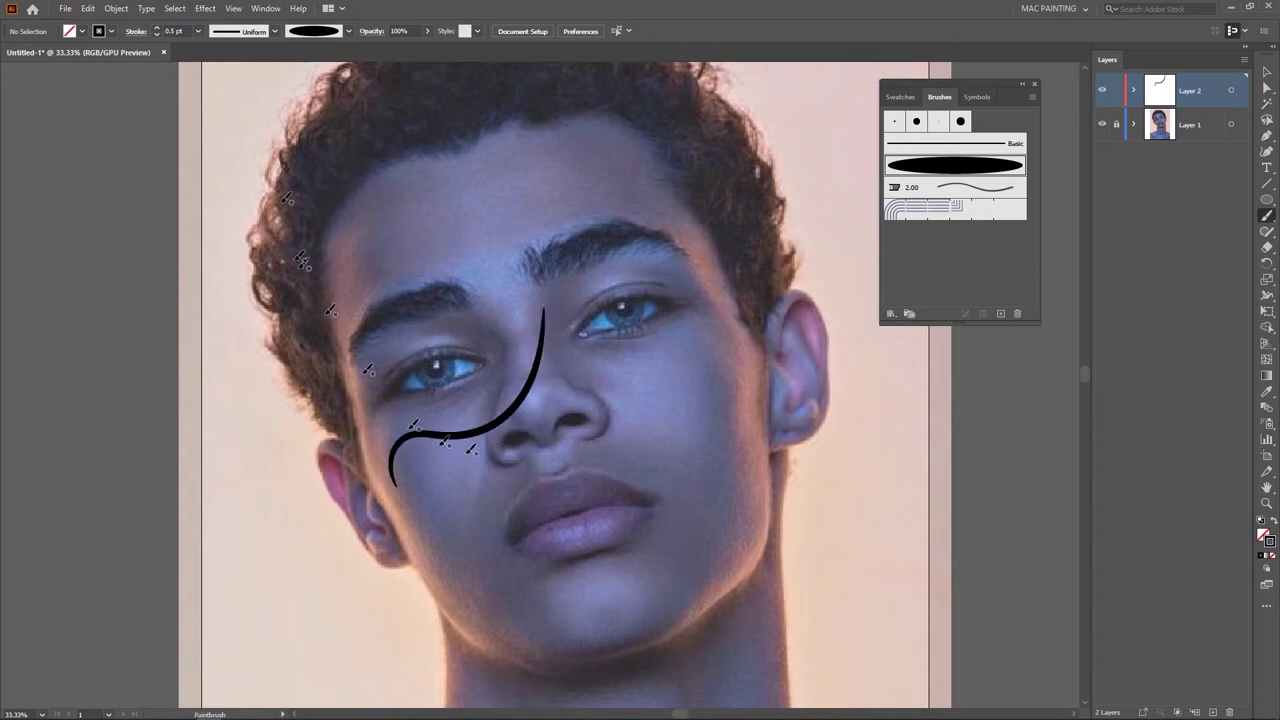
Step: Compare a 0.25 pt test curve with the 0.5 pt strokes on the cheek and undo all the test strokes
left_click(156, 36)
mouse_move(450, 464)
left_mouse_down()
mouse_move(440, 503)
mouse_move(490, 474)
mouse_move(560, 312)
left_mouse_up()
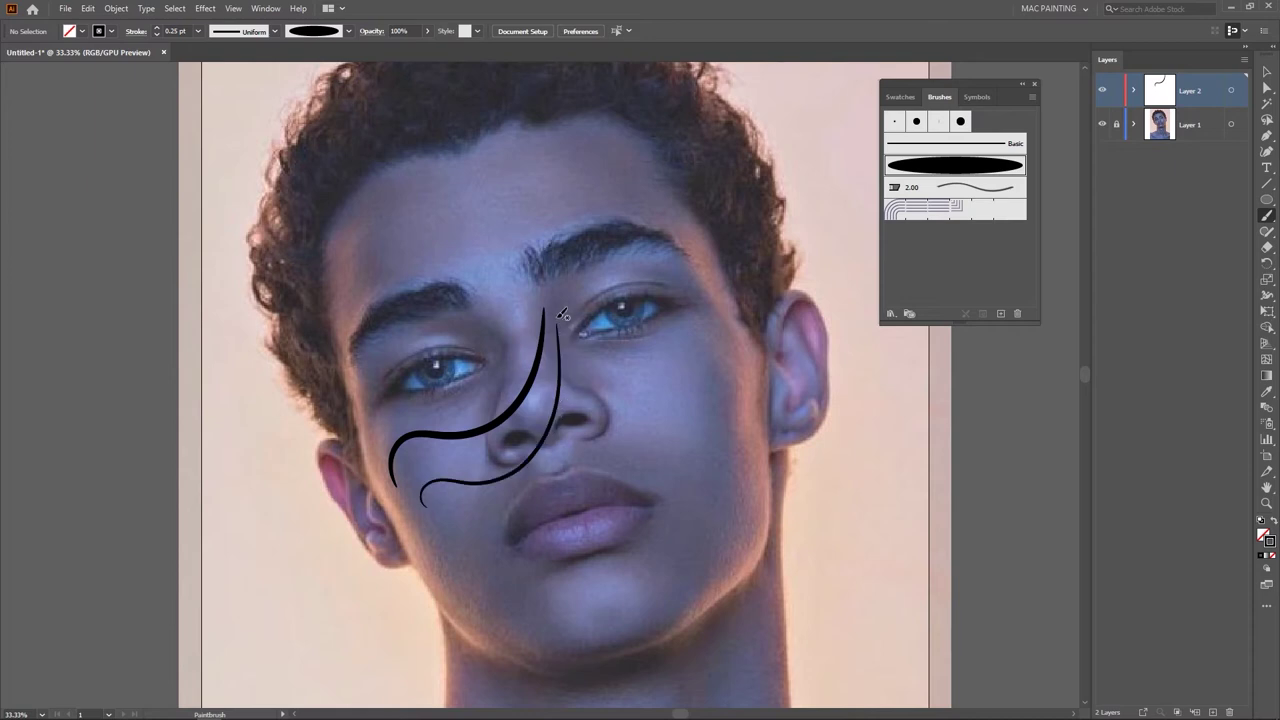
key("ctrl+z")
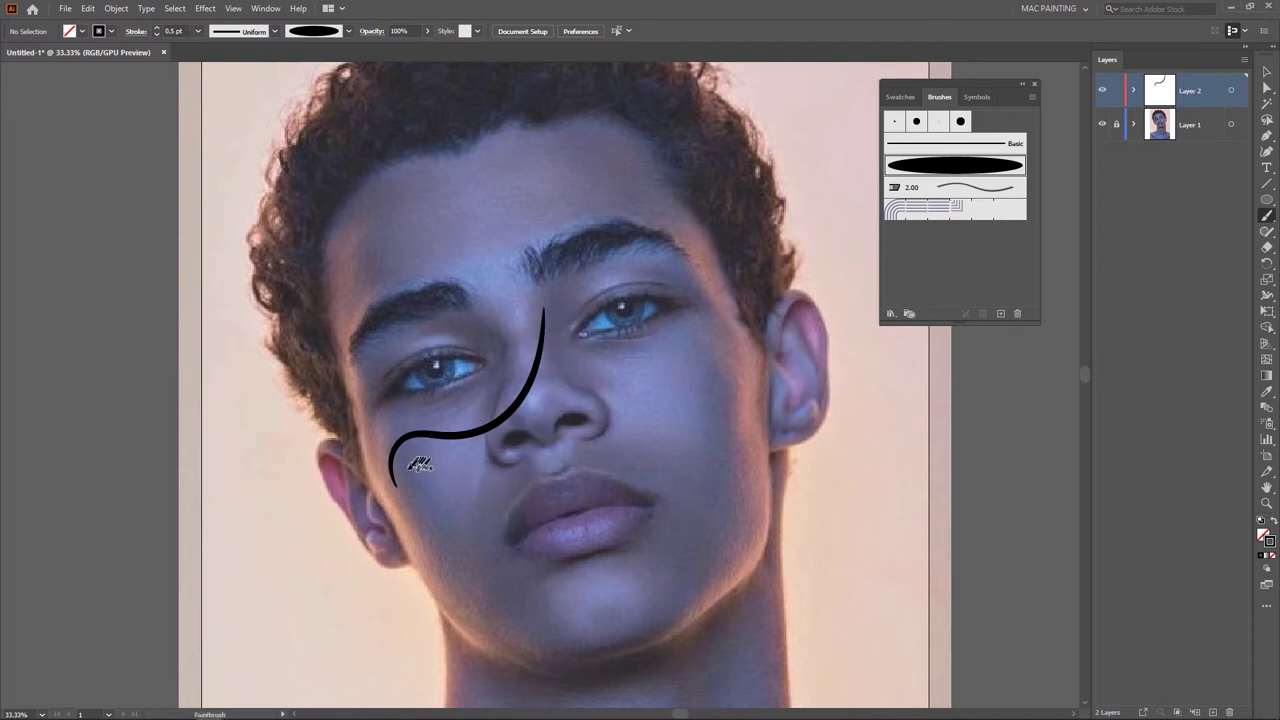
key("ctrl+z")
mouse_move(402, 470)
left_mouse_down()
mouse_move(419, 429)
mouse_move(520, 345)
left_mouse_up()
key("ctrl+z")
Step: Set the stroke weight to 0.25 pt and trace the line between the lips from corner to corner
left_click(155, 32)
mouse_move(554, 561)
left_mouse_down()
mouse_move(514, 491)
mouse_move(481, 372)
mouse_move(431, 410)
left_mouse_up()
scroll(497, 373, "up", 1)
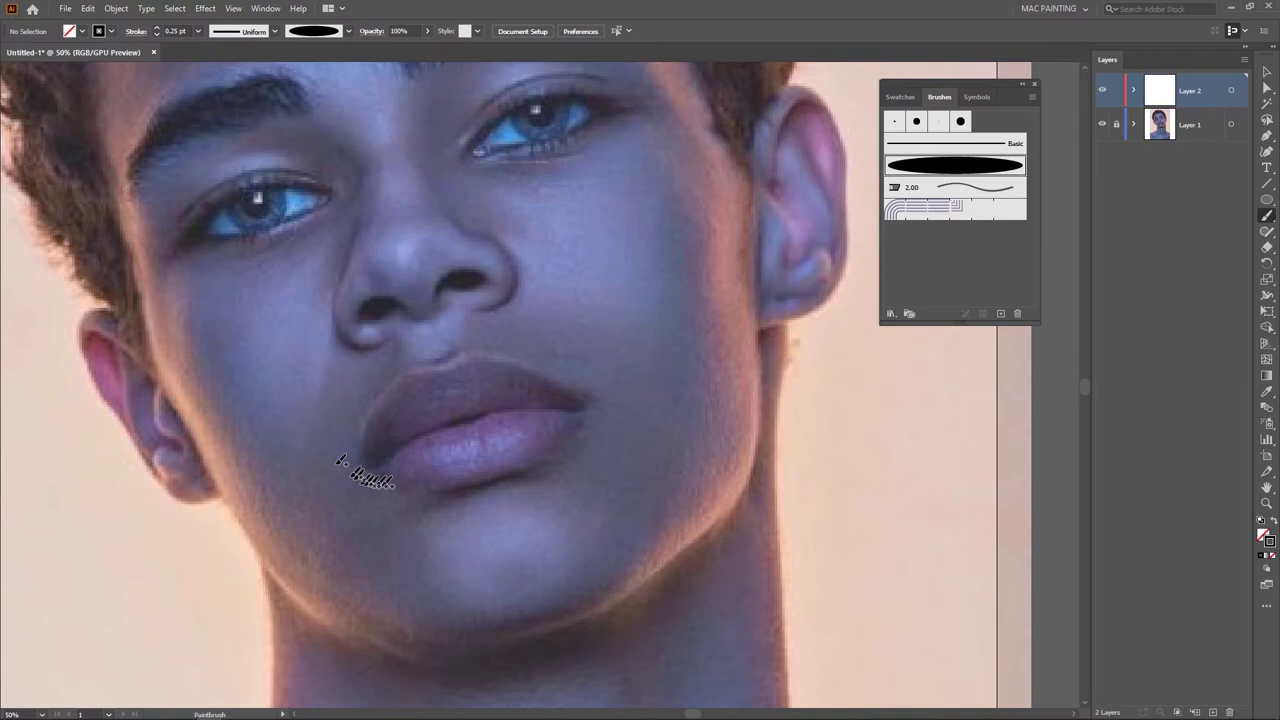
mouse_move(525, 422)
left_mouse_down()
mouse_move(568, 468)
mouse_move(530, 390)
left_mouse_up()
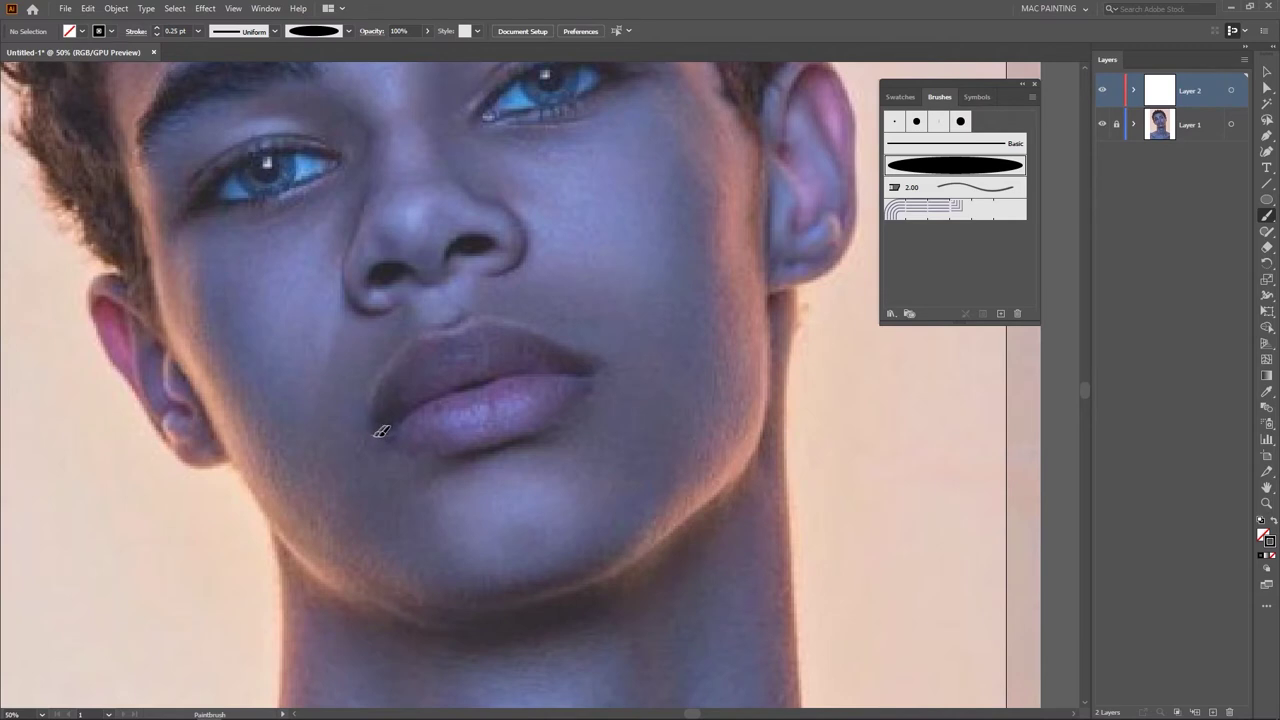
left_click_drag(404, 424, 409, 421)
key("ctrl+z")
left_click_drag(521, 477, 515, 507)
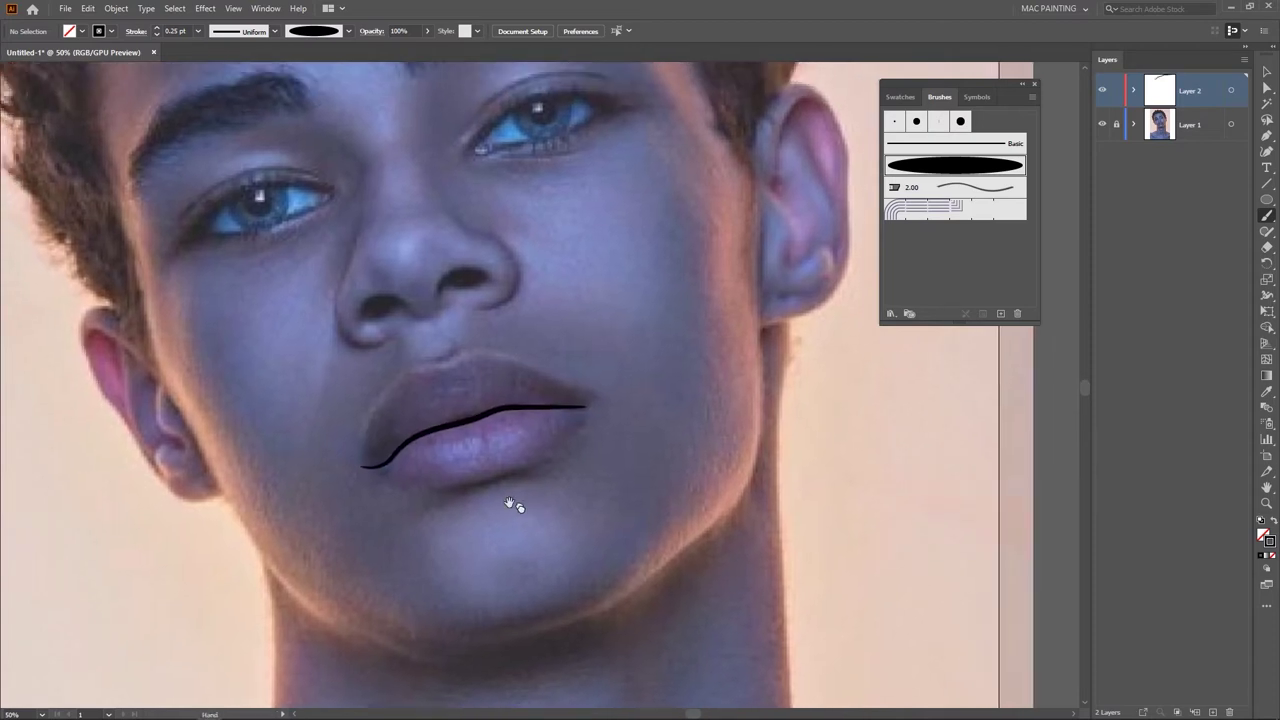
key("v")
Step: Trace the upper lip's outline with the Paintbrush from the left corner of the mouth to the right corner
scroll(430, 485, "up", 1)
mouse_move(412, 427)
left_mouse_down()
mouse_move(434, 443)
mouse_move(434, 430)
left_mouse_up()
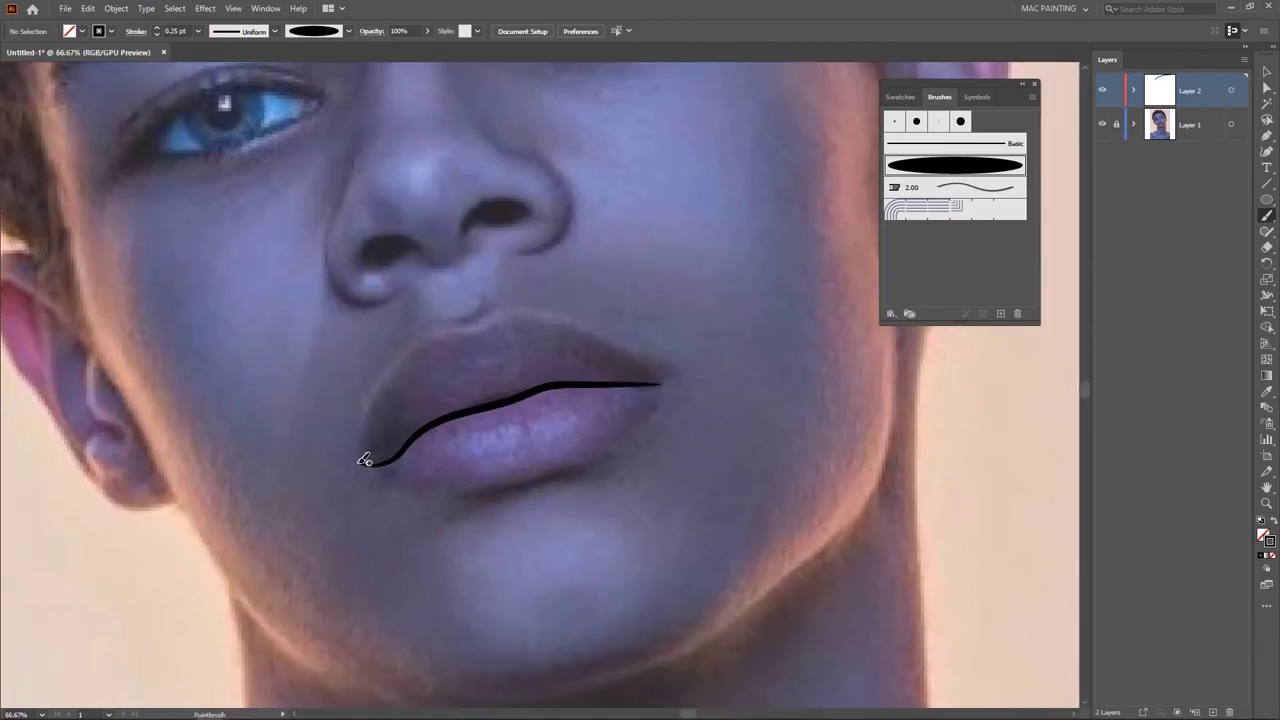
left_click_drag(362, 461, 365, 437)
left_click_drag(677, 373, 677, 378)
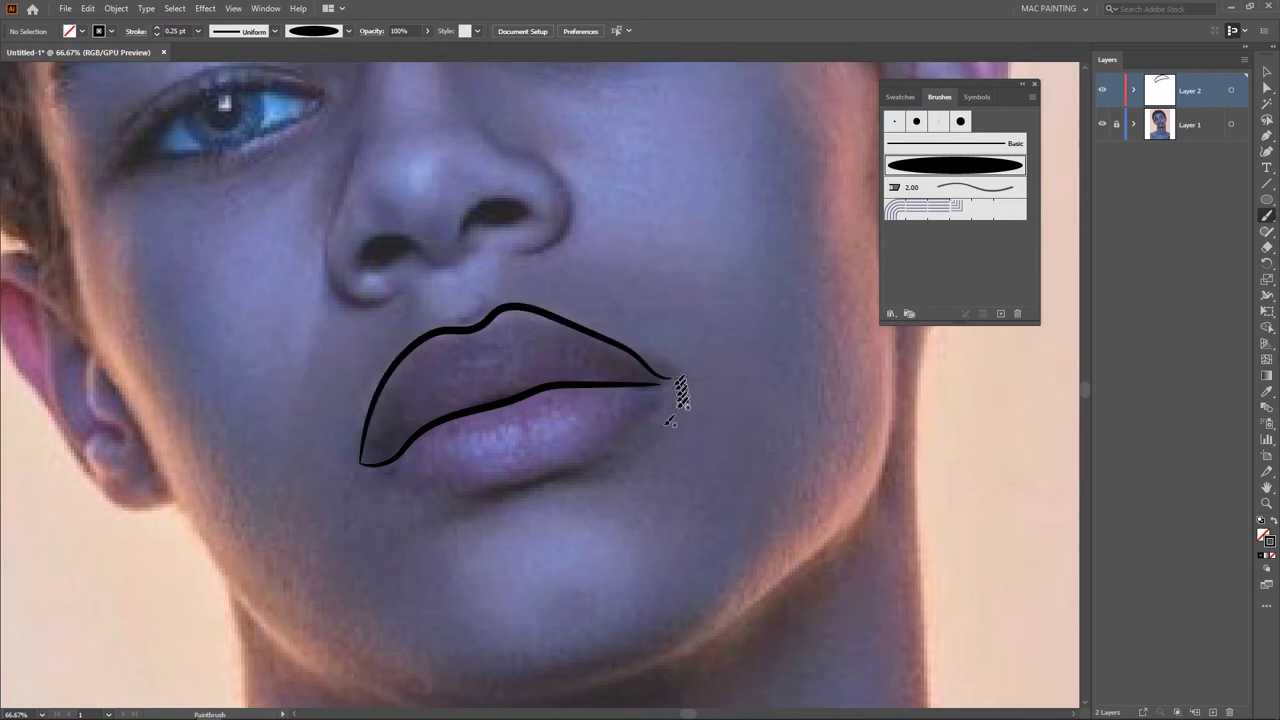
Step: Move the right end anchors of the mouth line and the upper-lip outline so that they meet at the corner
left_click_drag(677, 480, 636, 525)
scroll(562, 478, "down", 2)
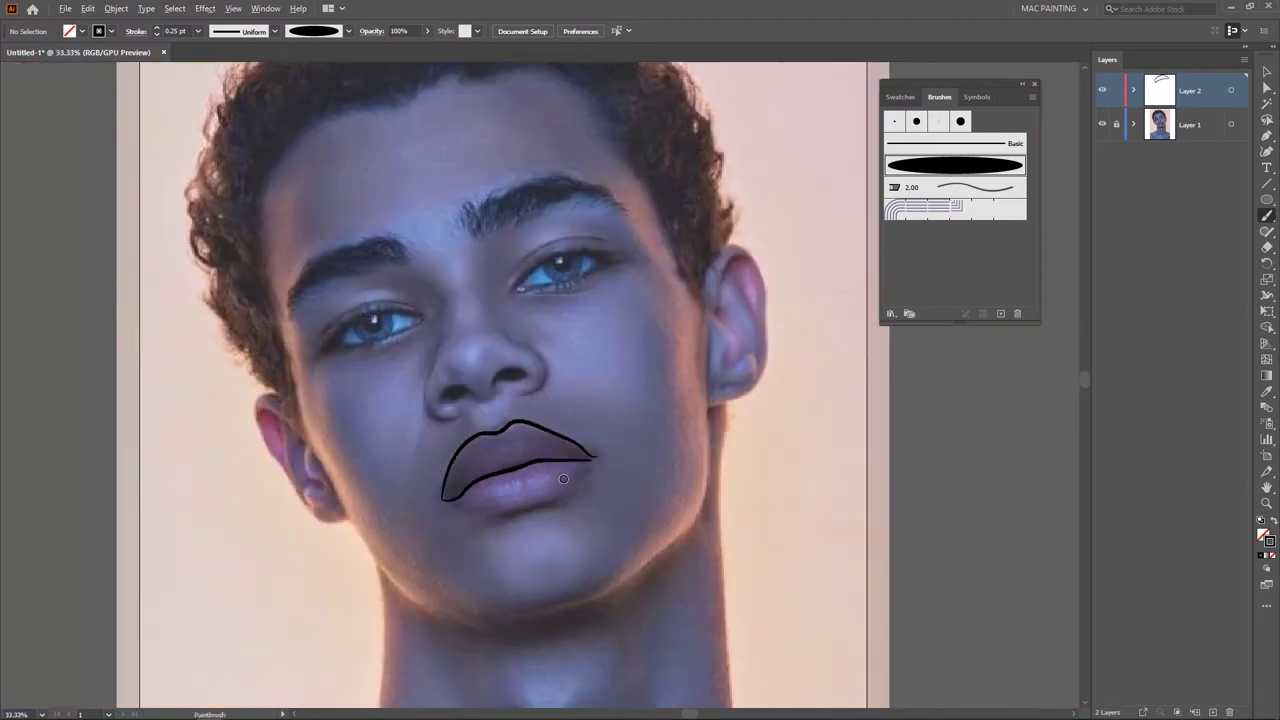
scroll(535, 525, "up", 3)
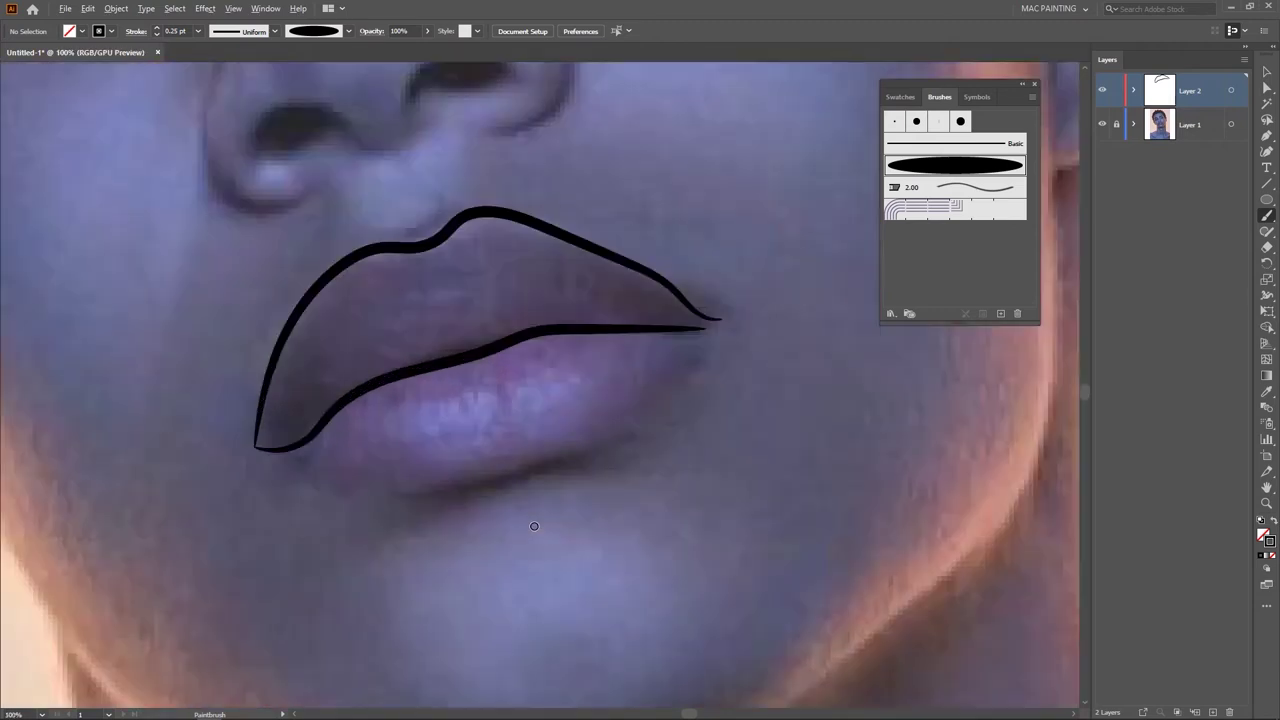
left_click_drag(596, 449, 460, 531)
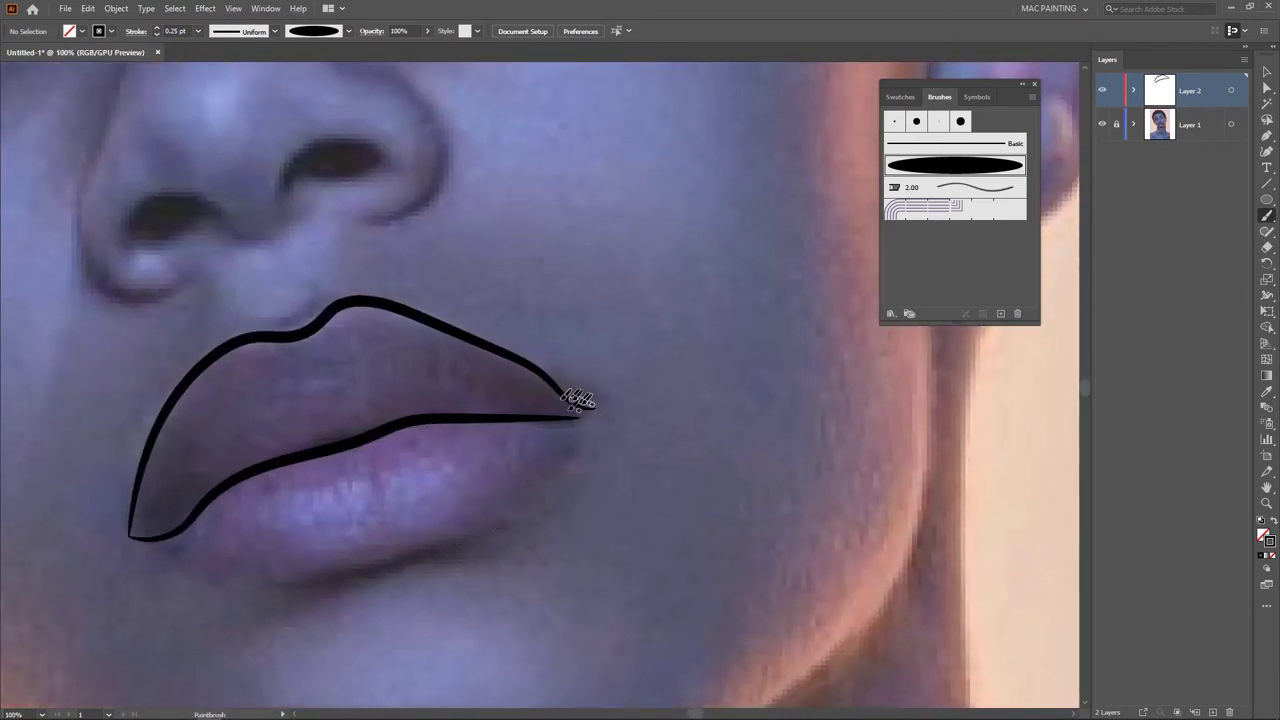
key("a")
left_click(560, 423)
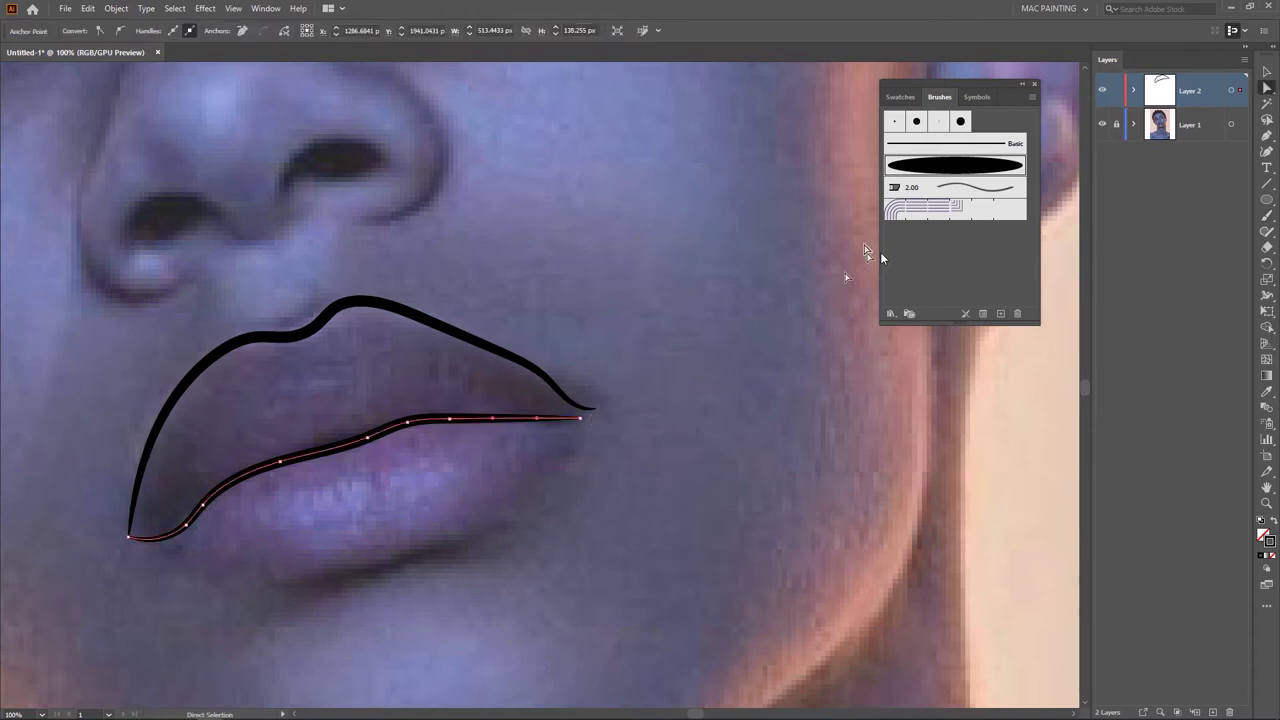
left_click(580, 419)
left_click_drag(581, 421, 594, 410)
left_click(595, 409)
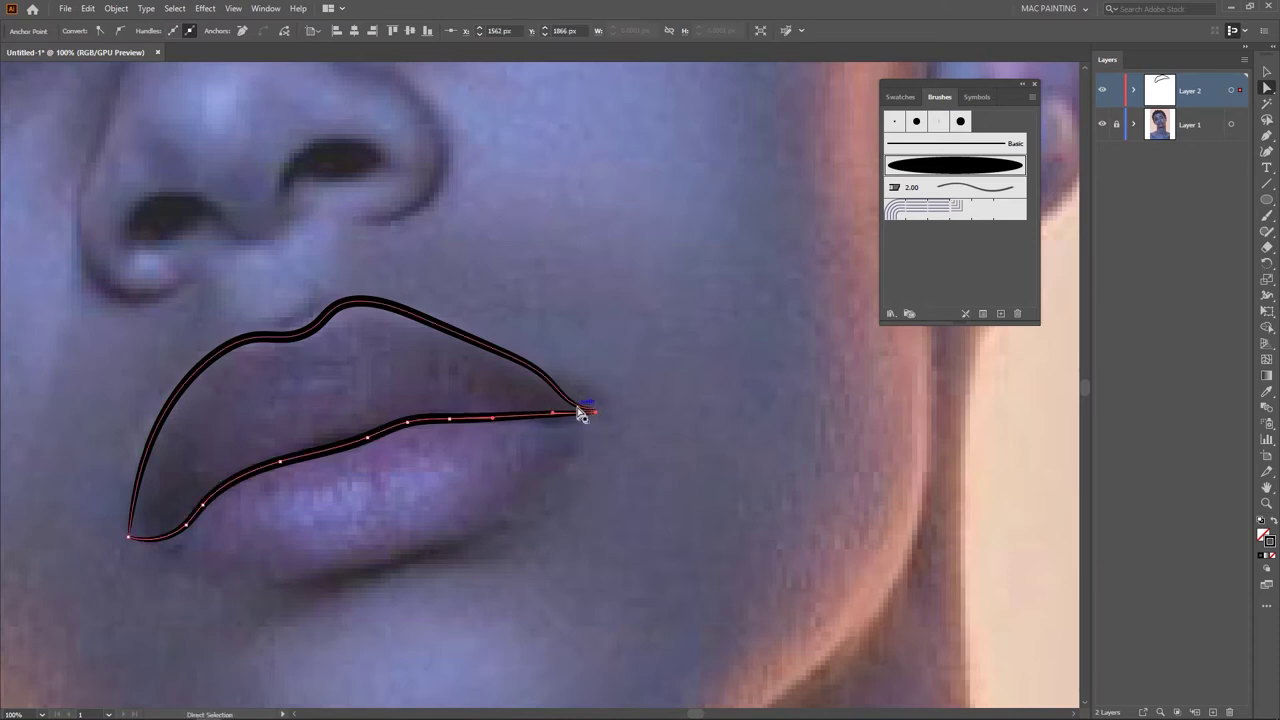
left_click(597, 414)
left_click_drag(597, 410, 596, 413)
left_click(614, 427)
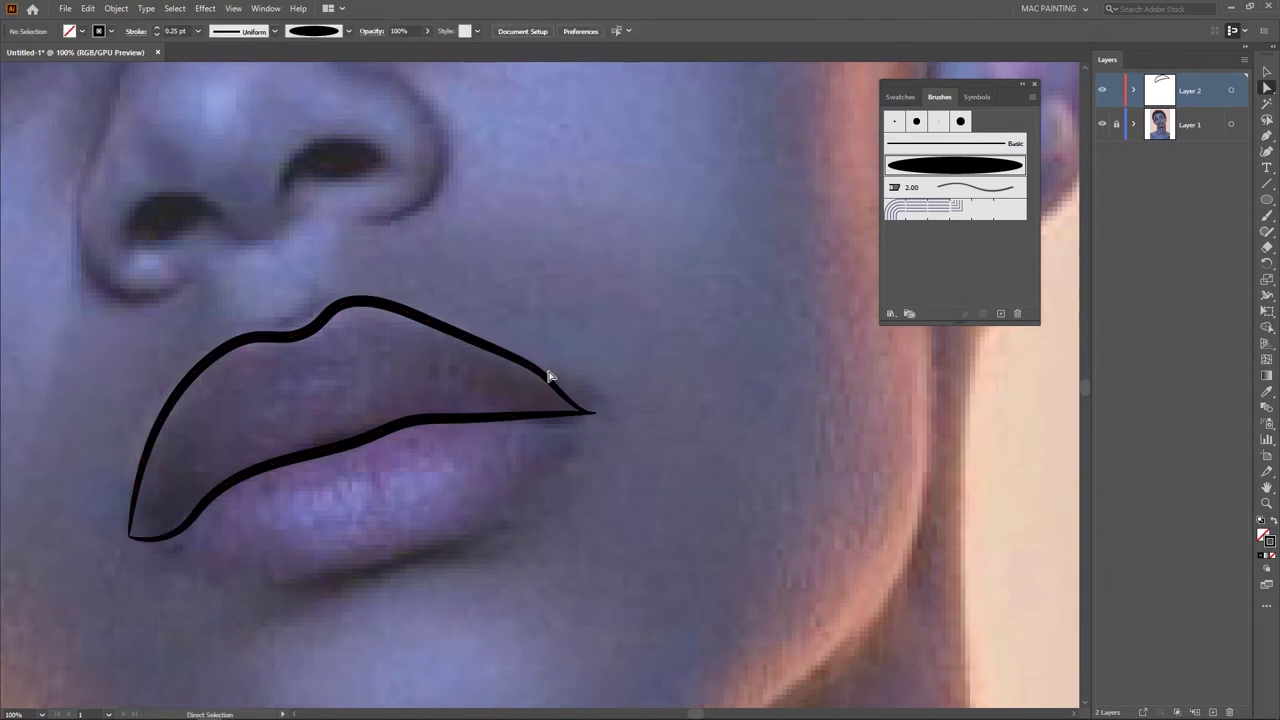
Step: Smooth the right half of the upper-lip outline with the Smooth tool and deselect it
left_click(545, 373)
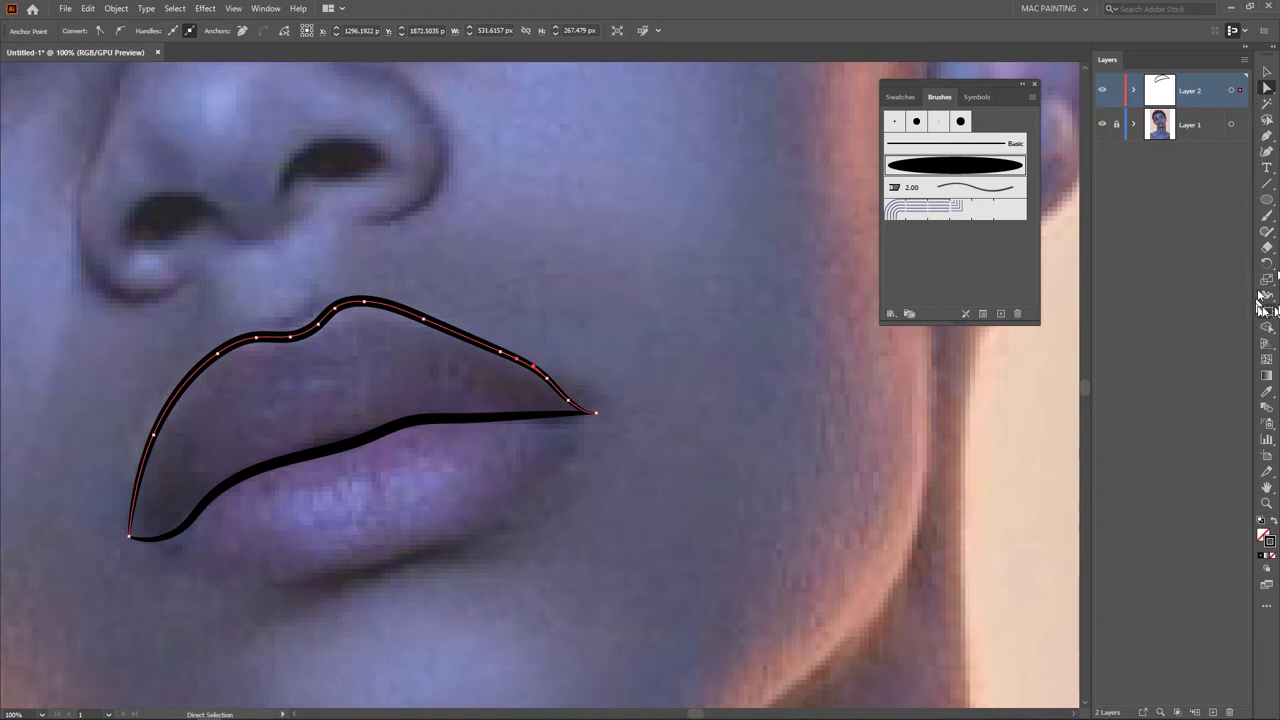
left_click(1268, 233)
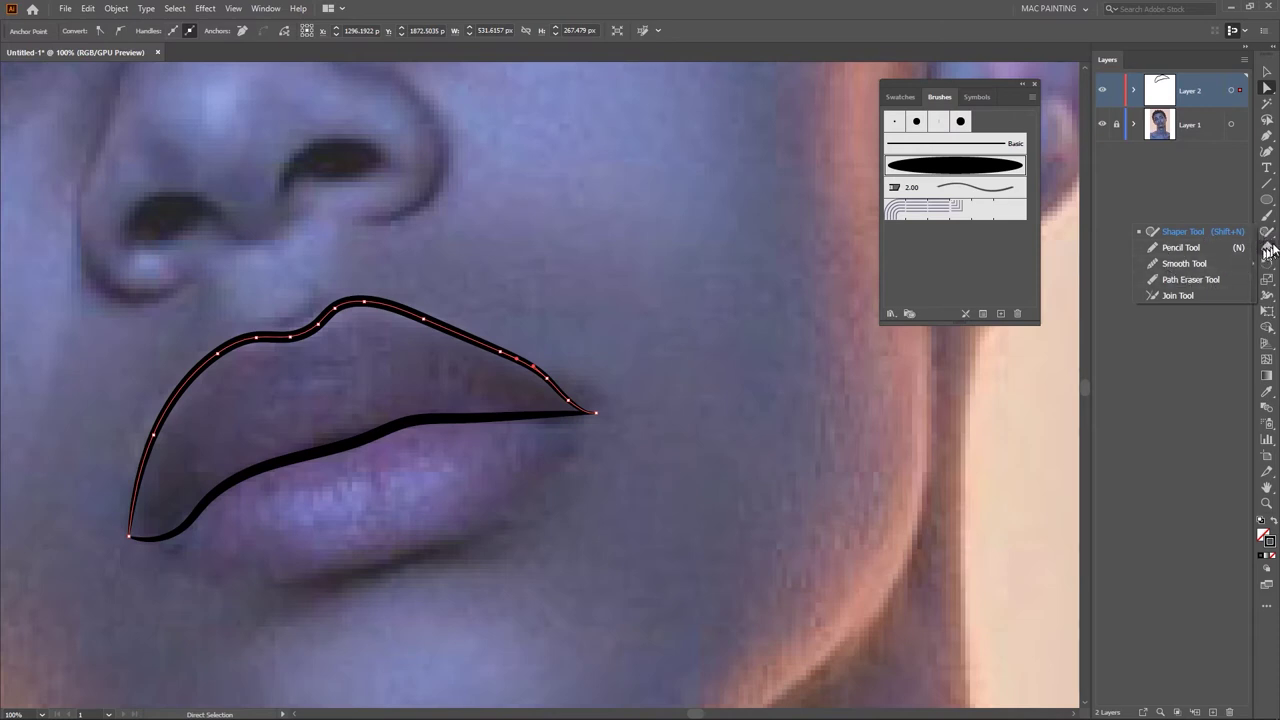
left_click(1203, 265)
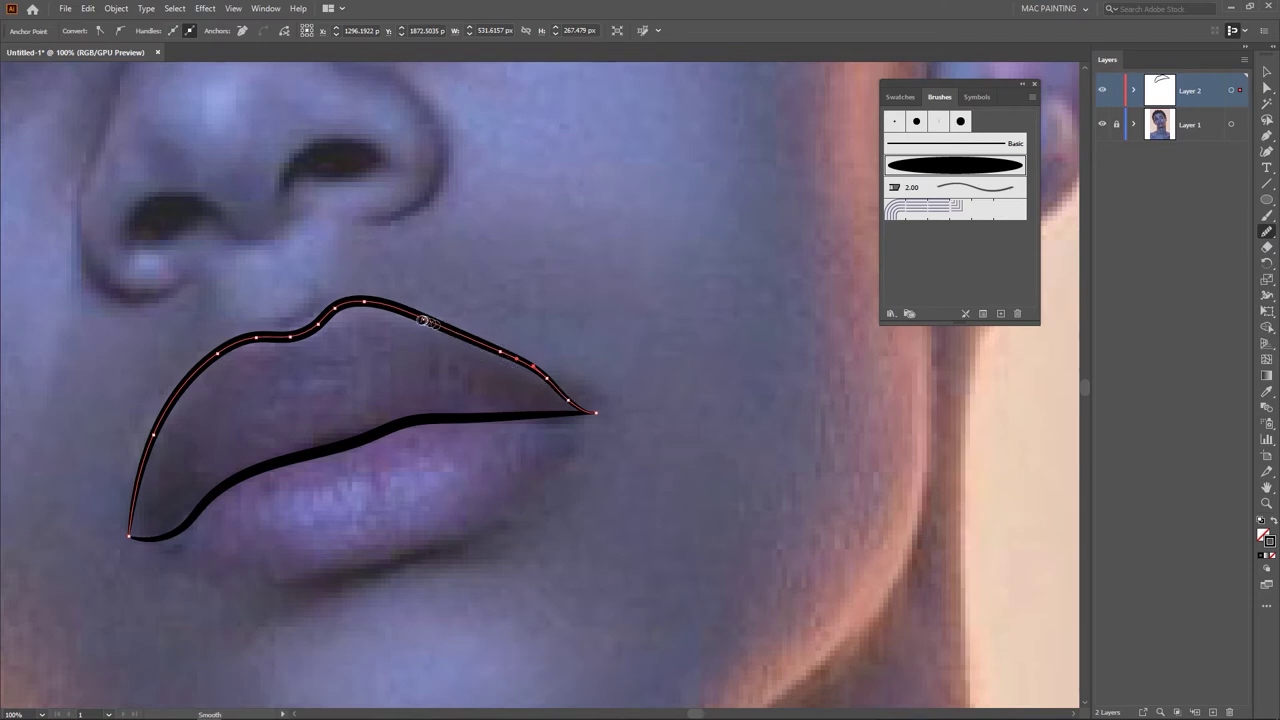
left_click_drag(430, 323, 480, 346)
mouse_move(548, 378)
left_mouse_down()
mouse_move(385, 309)
mouse_move(578, 376)
mouse_move(445, 327)
mouse_move(593, 394)
mouse_move(456, 322)
mouse_move(417, 310)
mouse_move(555, 389)
mouse_move(642, 415)
mouse_move(562, 386)
mouse_move(484, 335)
mouse_move(519, 316)
left_mouse_up()
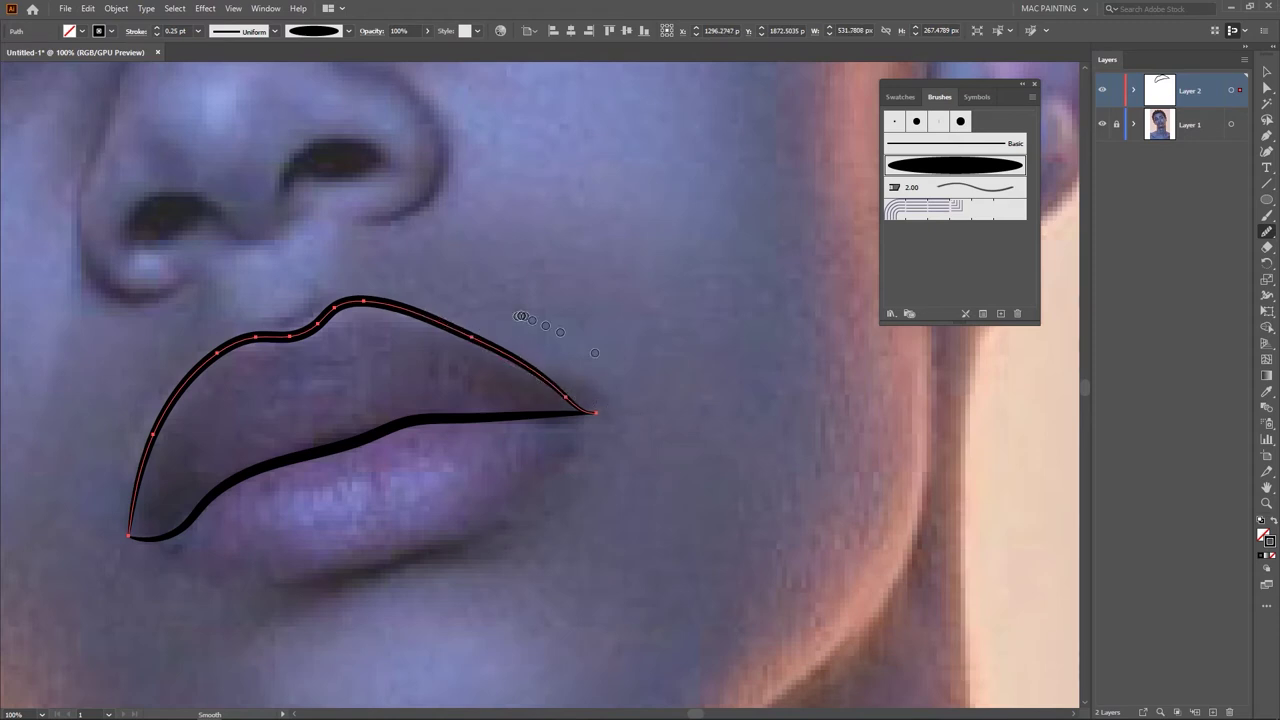
key("v")
left_click(640, 399)
Step: Try to trace the lower lip's outline with the Paintbrush from corner to corner, and undo the stroke
scroll(640, 399, "down", 2)
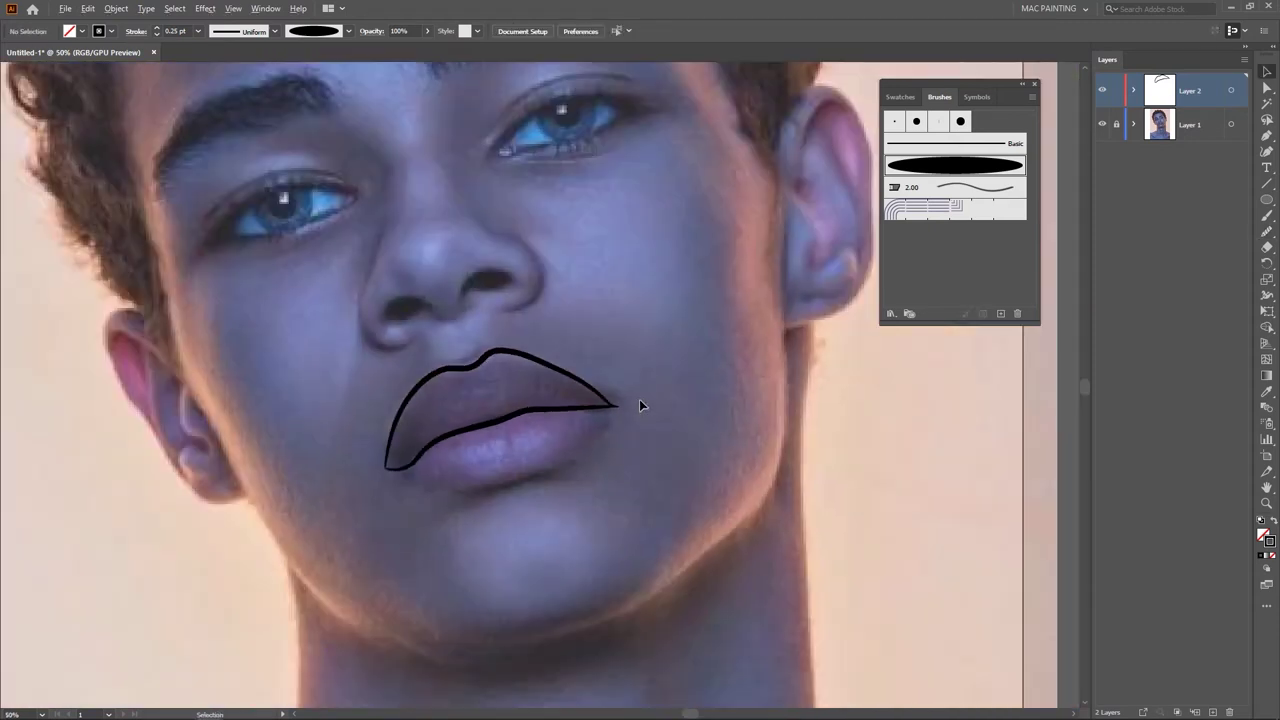
scroll(639, 399, "down", 1)
scroll(665, 409, "up", 1)
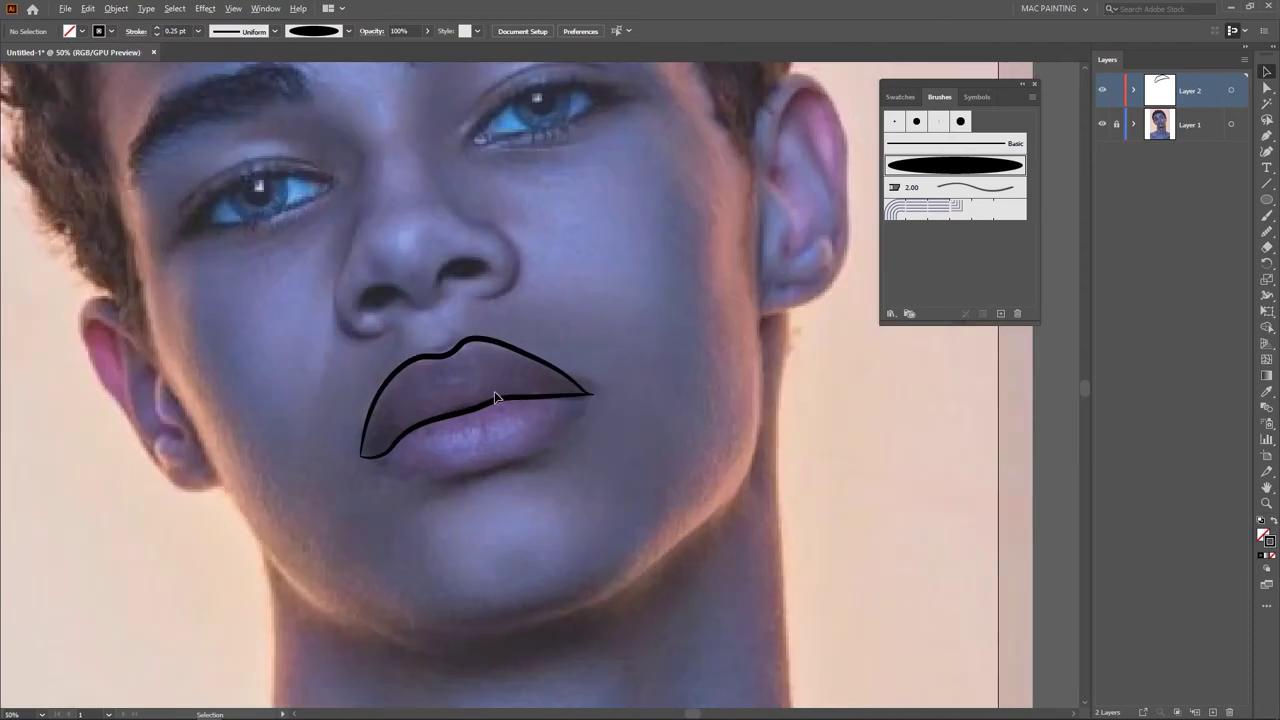
scroll(495, 392, "up", 1)
scroll(616, 419, "down", 1)
left_click_drag(611, 480, 508, 422)
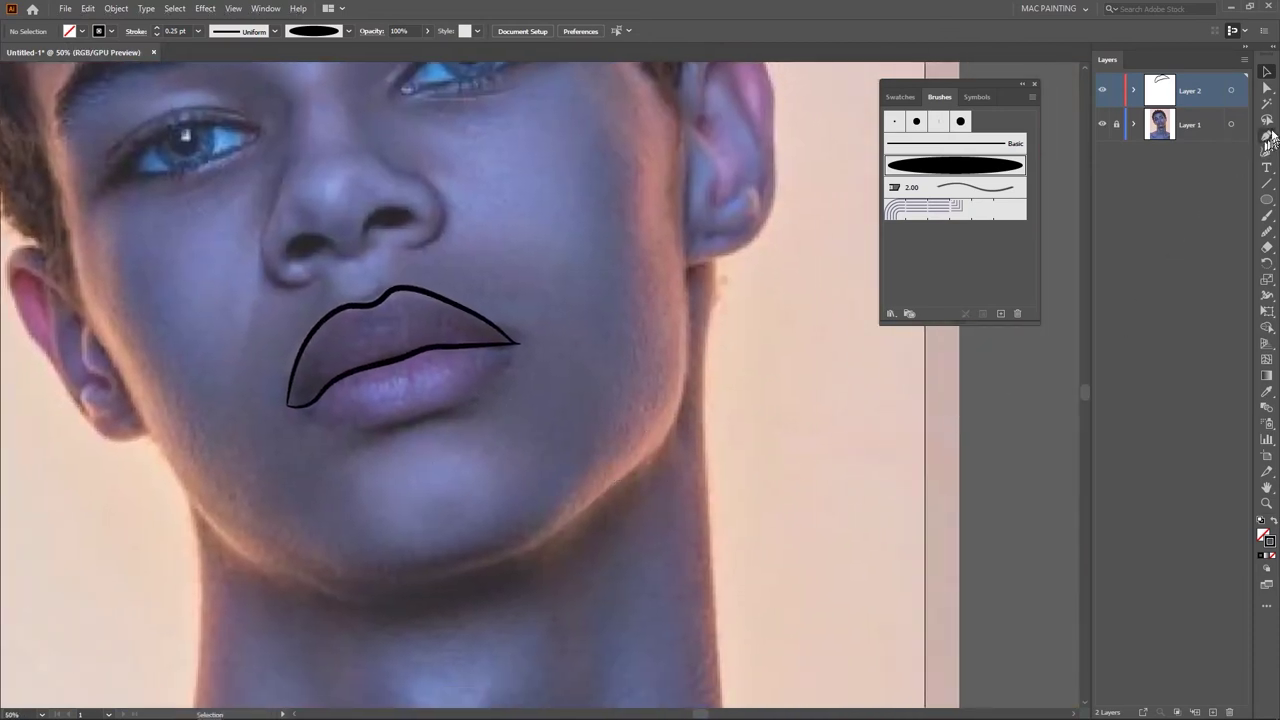
left_click(1273, 217)
scroll(467, 416, "up", 2)
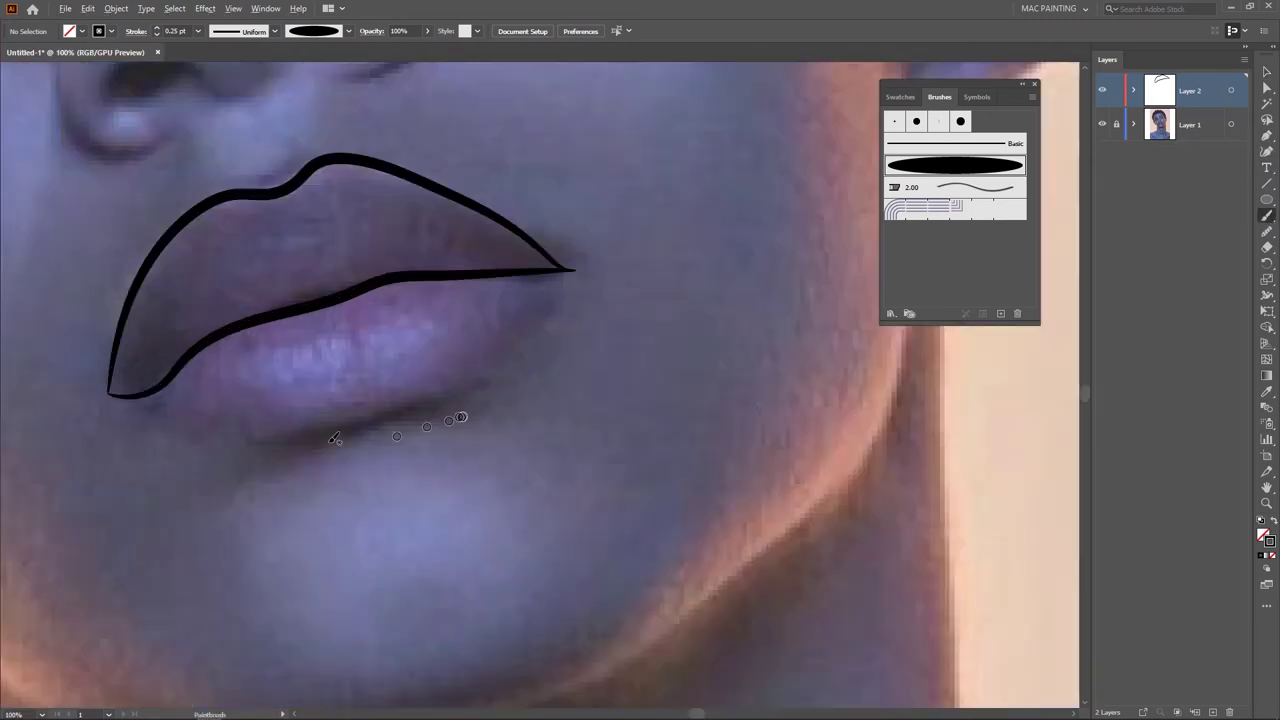
left_click_drag(234, 437, 372, 333)
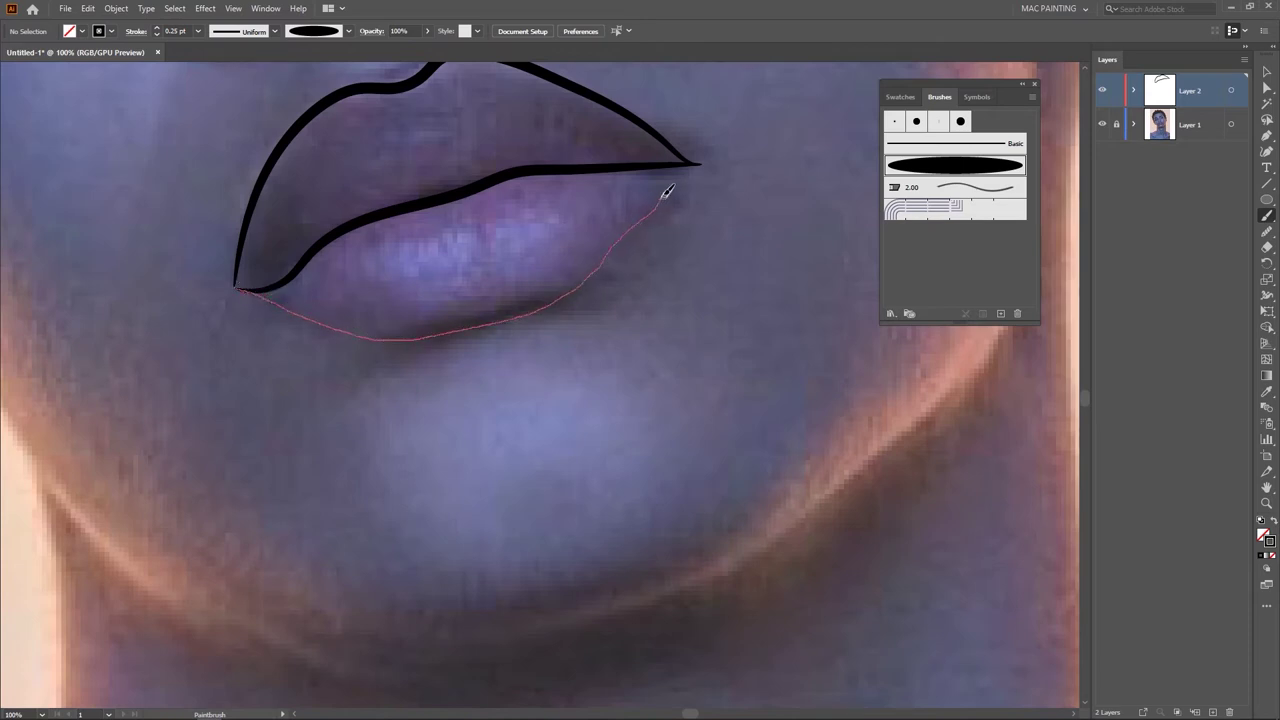
left_click_drag(698, 164, 701, 162)
left_click_drag(752, 373, 616, 424)
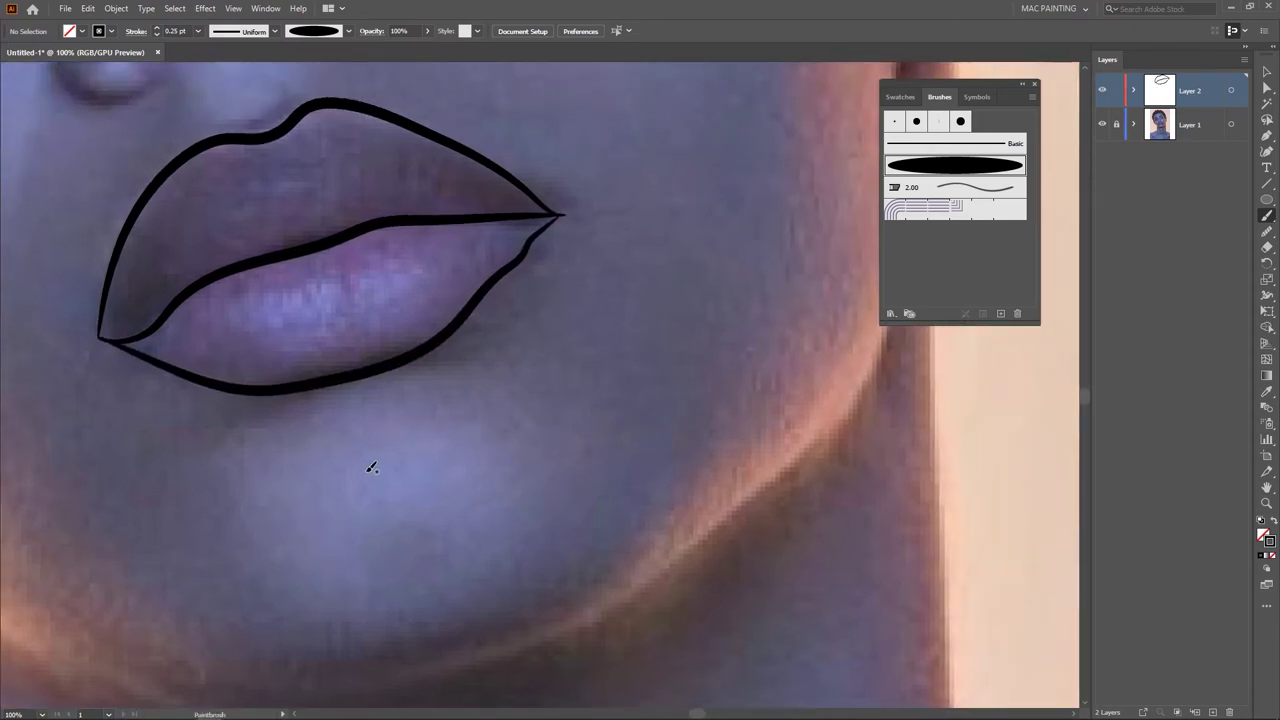
key("ctrl+z")
Step: Repaint the lower lip's outline as one tapered stroke connecting both corners of the mouth
mouse_move(98, 338)
left_mouse_down()
mouse_move(173, 377)
mouse_move(240, 385)
left_mouse_up()
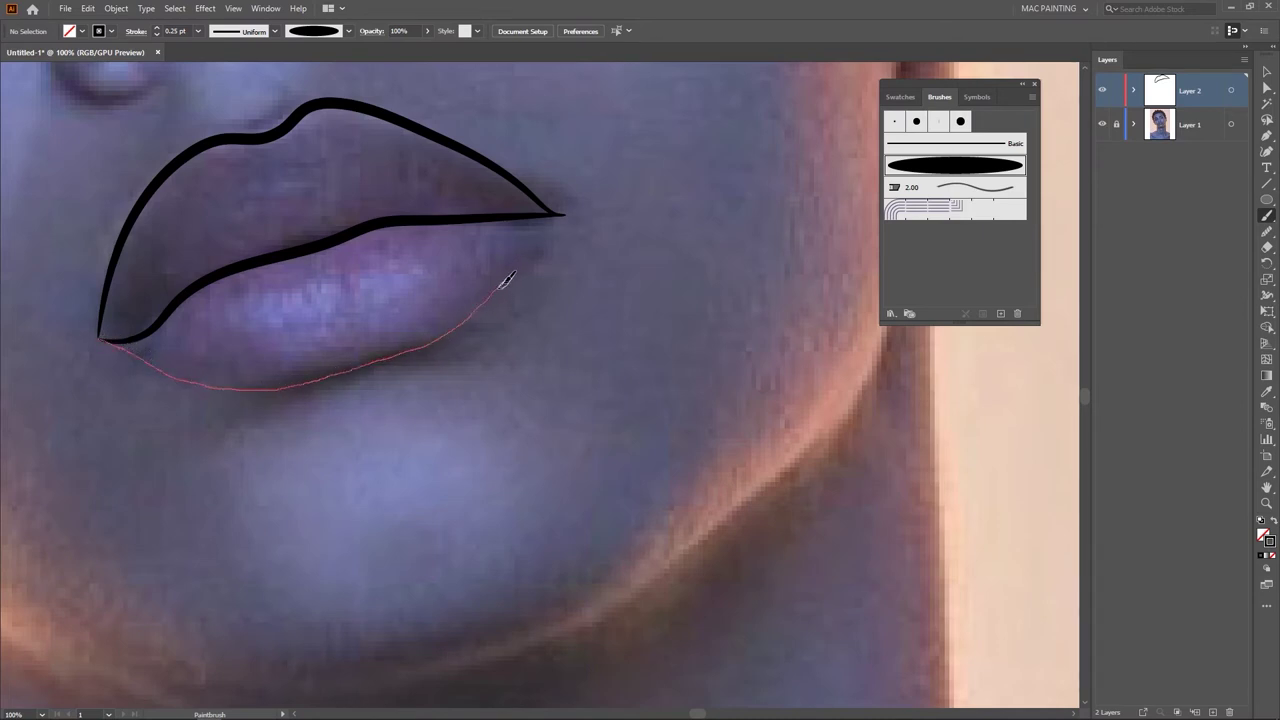
left_click_drag(562, 215, 559, 217)
key("a")
left_click(475, 335)
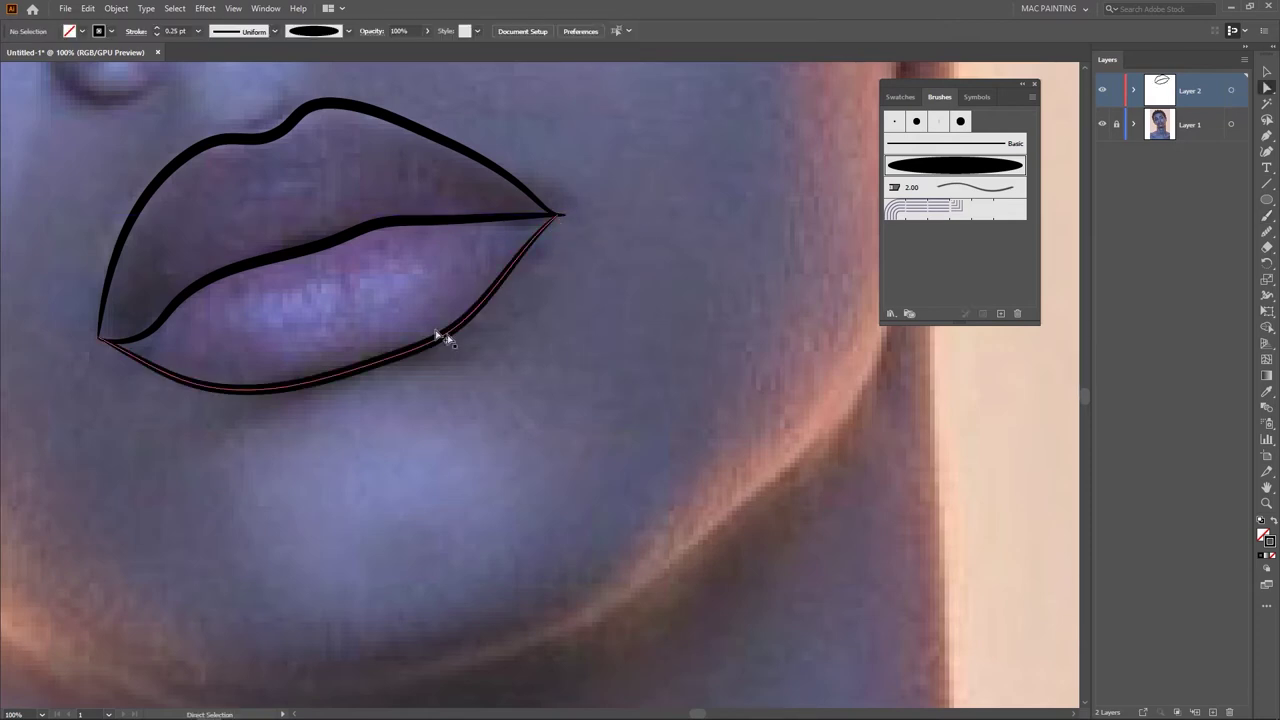
Step: Hide the photo on Layer 1 briefly to check the lip line art, and show it again
scroll(443, 340, "down", 5)
scroll(563, 420, "up", 1)
left_click_drag(566, 422, 760, 492)
left_click(1102, 124)
left_click(1102, 124)
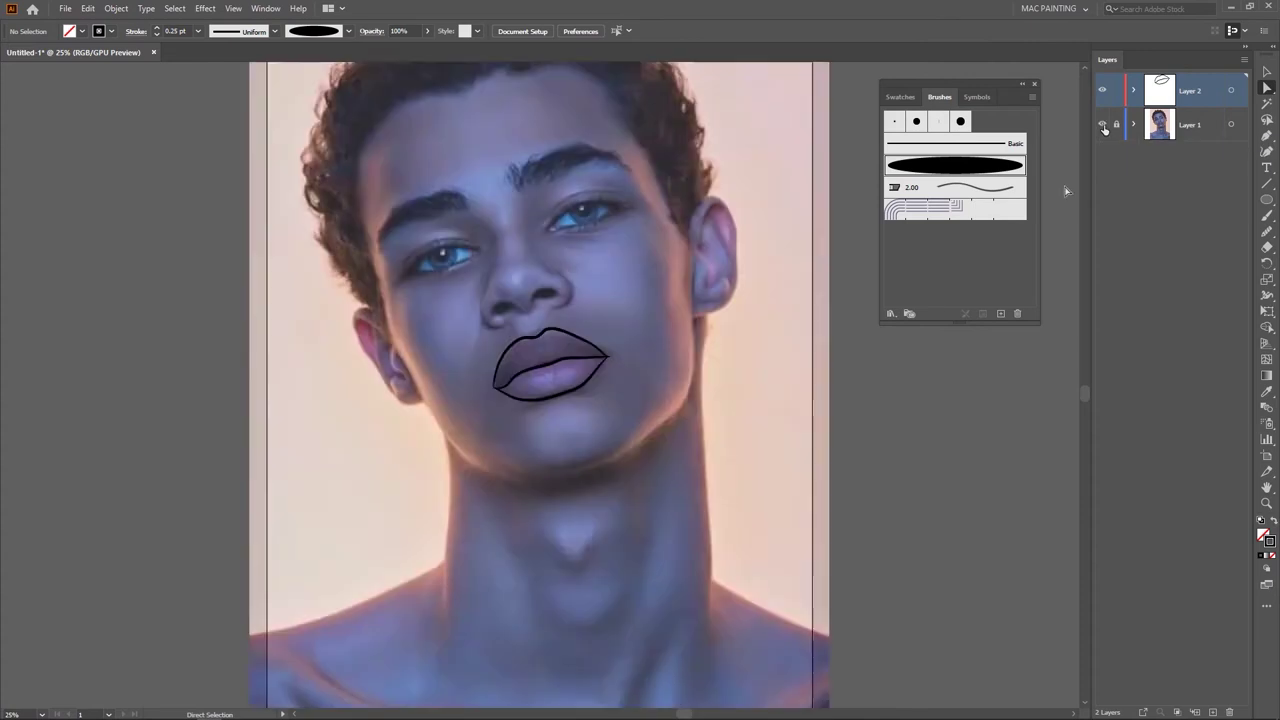
Step: Adjust the lip outlines' end anchors at the right corner of the mouth so that the lines meet cleanly
scroll(608, 360, "up", 4)
left_click(624, 362)
left_click(714, 391)
left_click(606, 339)
left_click(636, 359)
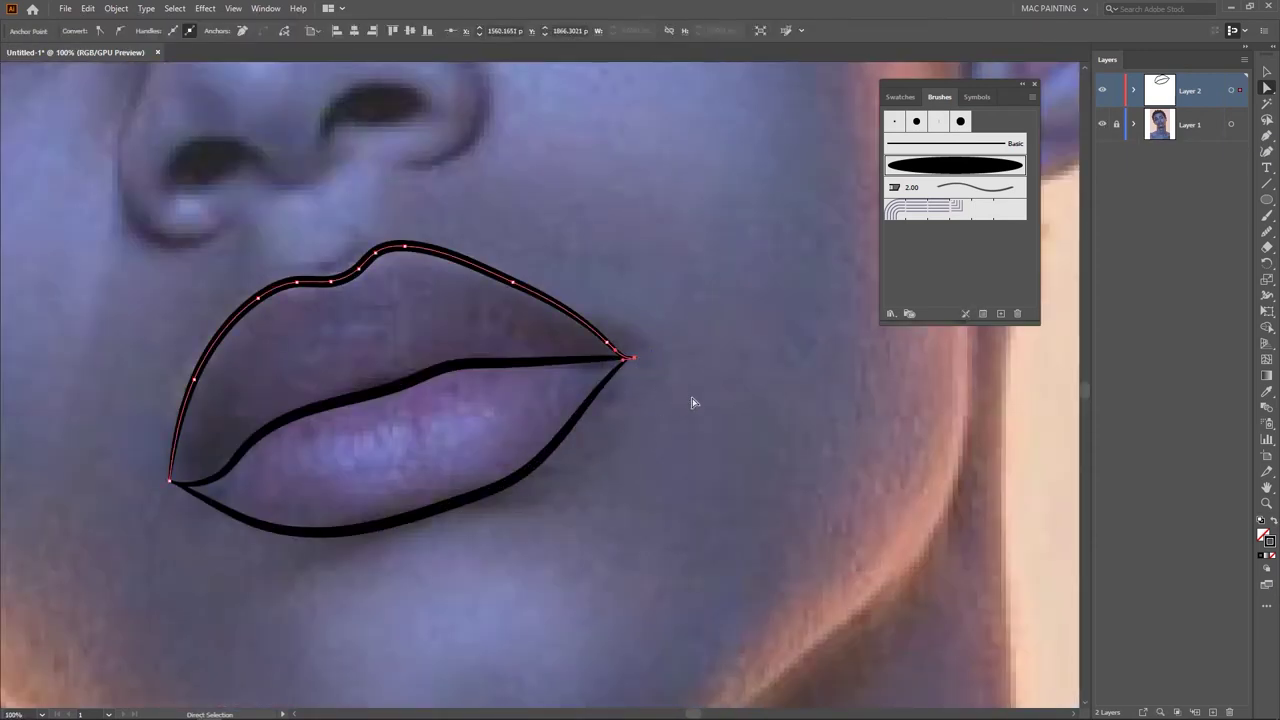
left_click(695, 403)
left_click_drag(629, 357, 632, 359)
left_click(671, 389)
scroll(688, 390, "down", 4)
scroll(688, 390, "down", 1)
left_click_drag(705, 377, 507, 413)
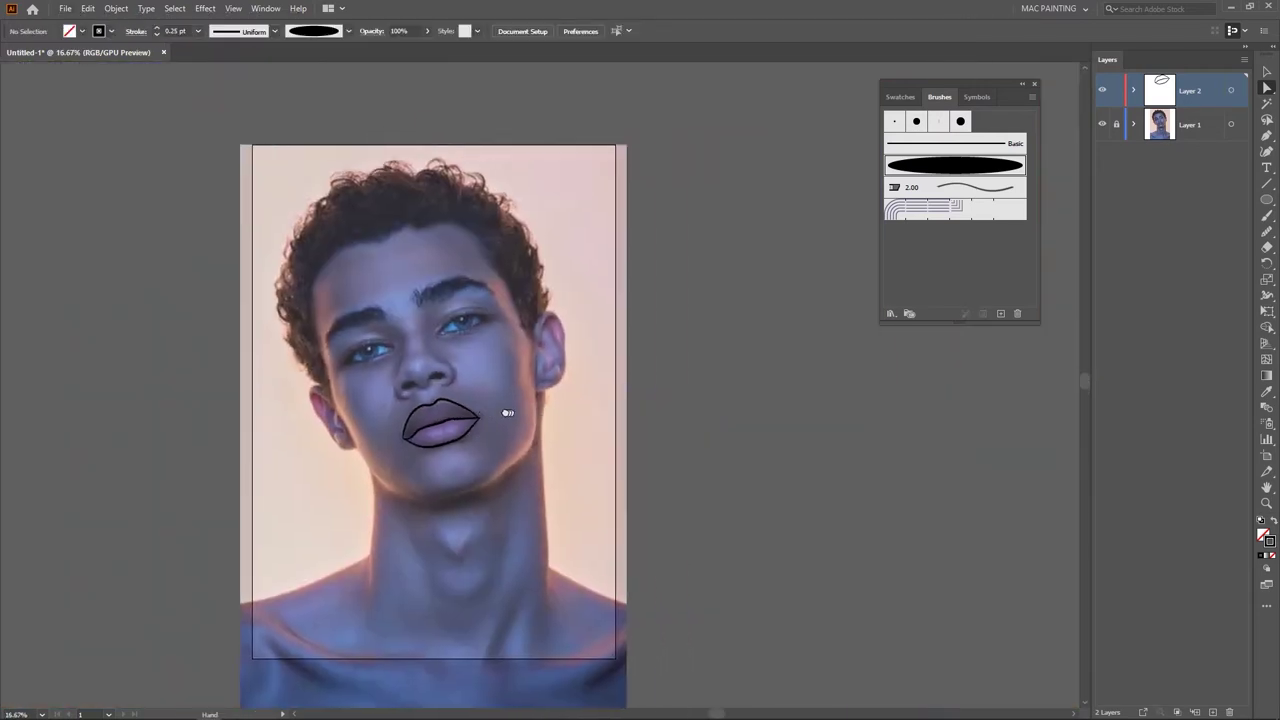
Step: Trace the outer contour of the ear on the photo's right side as one tapered Paintbrush stroke down to the lobe
scroll(454, 447, "up", 2)
left_click_drag(607, 345, 497, 455)
scroll(488, 452, "up", 2)
left_click_drag(647, 287, 554, 418)
left_click(1267, 215)
left_click_drag(546, 318, 603, 283)
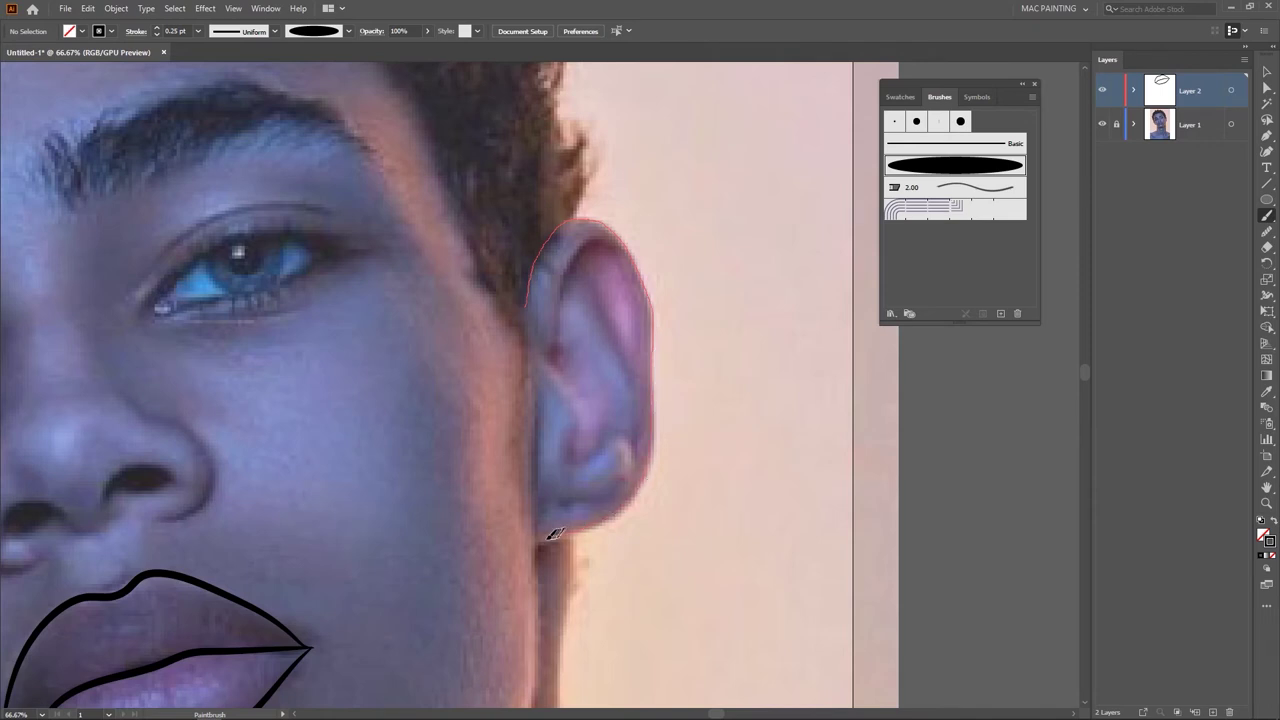
left_click_drag(541, 542, 540, 544)
Step: Paint the inner folds of the right-side ear: the inner rim, the curve around the ear opening and the short lobe crease
mouse_move(591, 346)
left_mouse_down()
mouse_move(648, 260)
mouse_move(582, 168)
mouse_move(428, 306)
left_mouse_up()
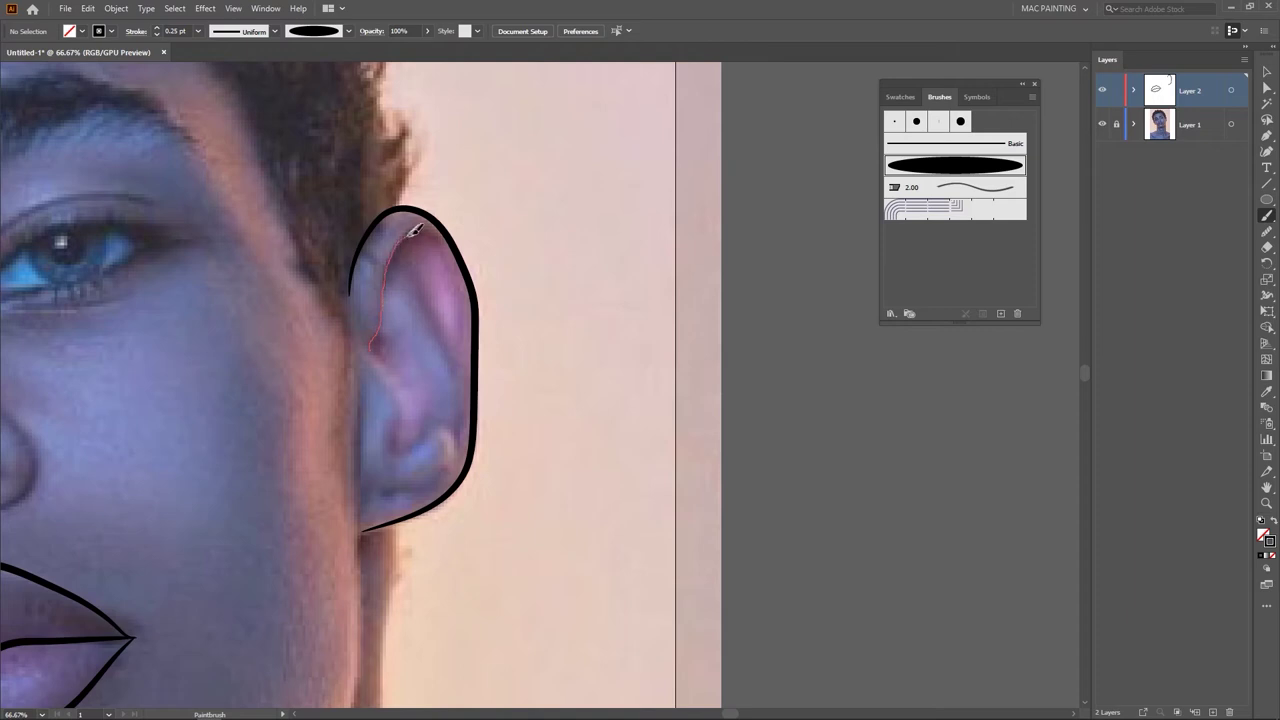
left_click_drag(466, 331, 464, 335)
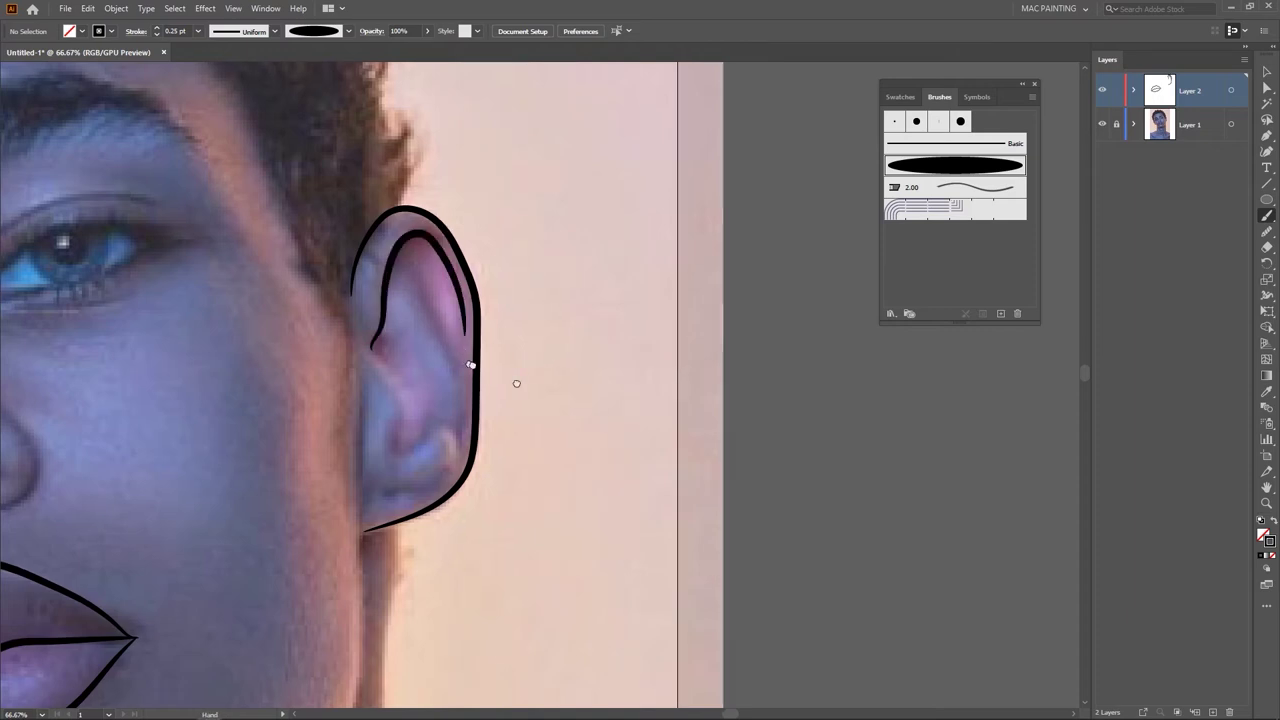
scroll(517, 386, "down", 5)
scroll(610, 377, "up", 5)
left_click_drag(514, 300, 449, 231)
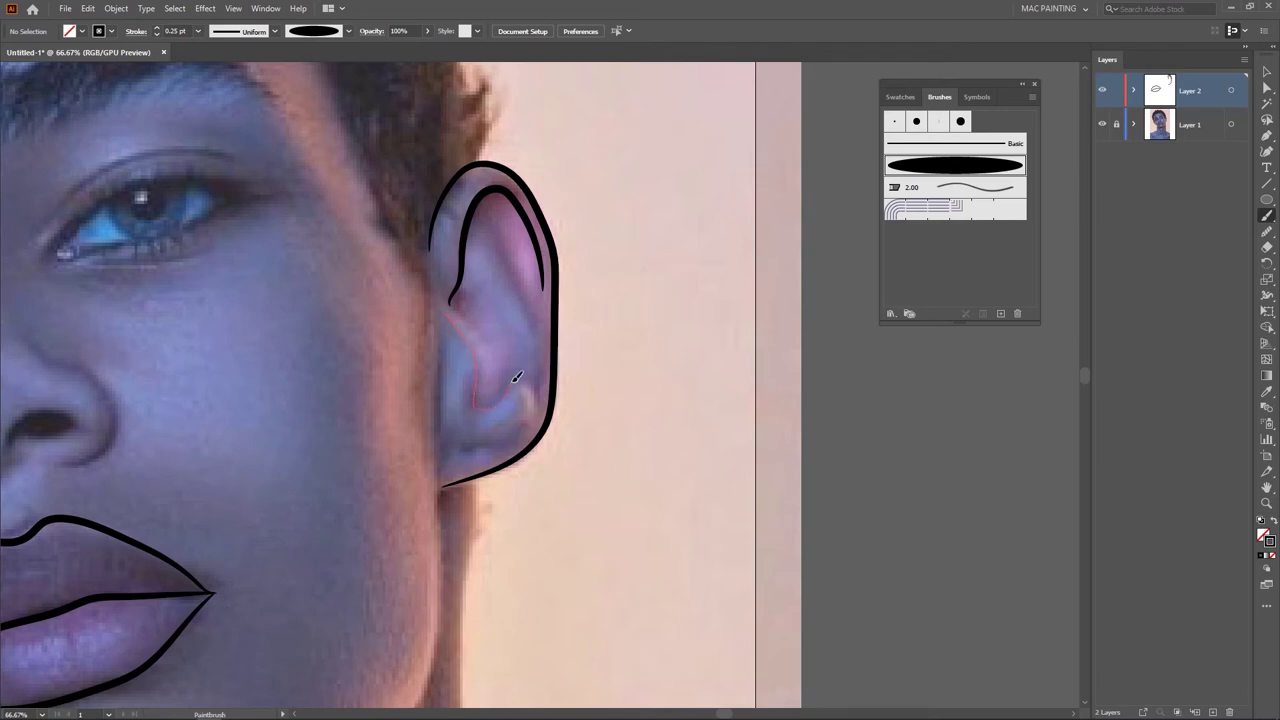
left_click_drag(516, 376, 512, 382)
left_click_drag(508, 440, 525, 424)
left_click_drag(530, 274, 505, 348)
Step: Trace the left wing of the nose as one stroke curving under the nostril, and undo the stray extra stroke
mouse_move(443, 485)
left_mouse_down()
mouse_move(494, 420)
mouse_move(905, 377)
left_mouse_up()
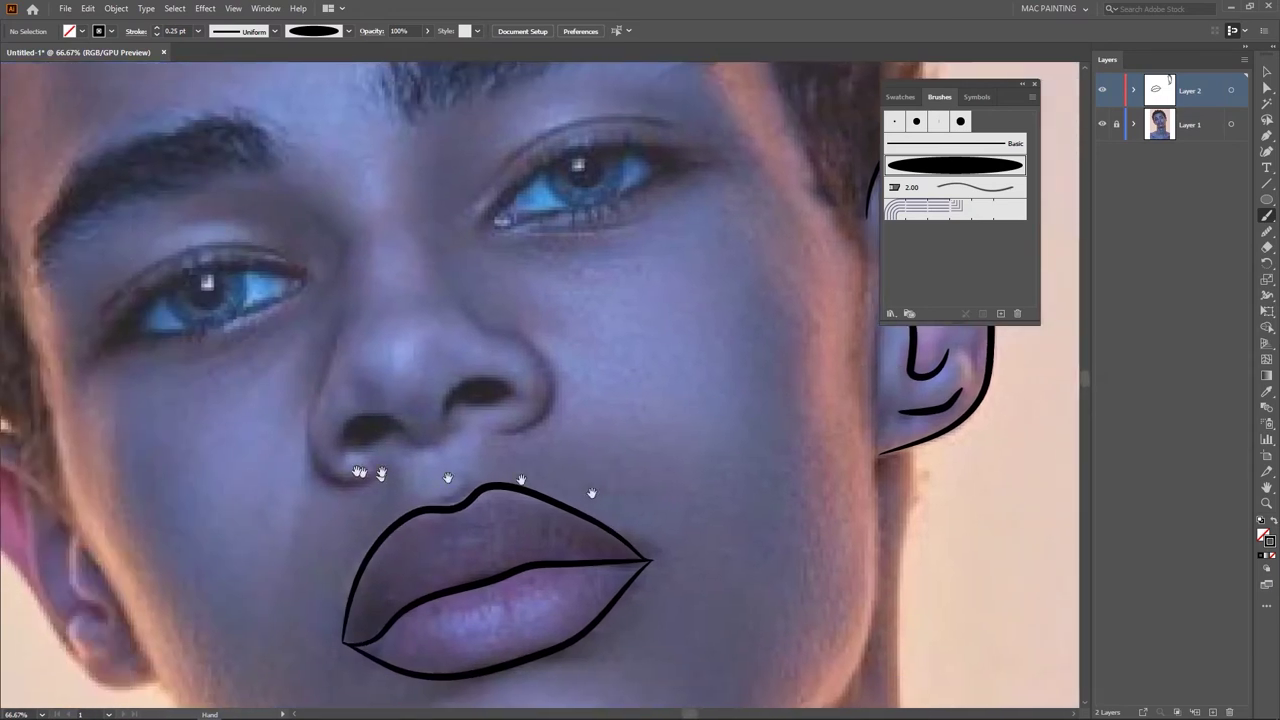
left_click_drag(358, 472, 456, 437)
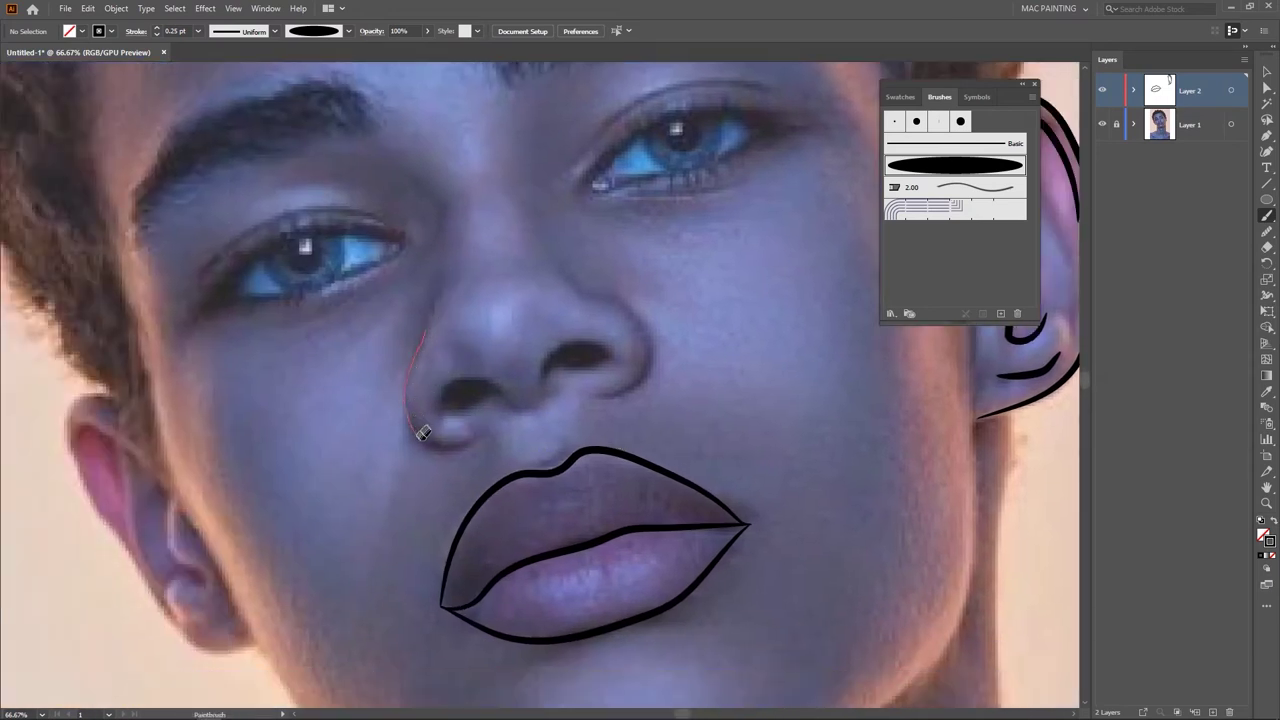
left_click_drag(482, 440, 483, 439)
mouse_move(606, 431)
left_mouse_down()
mouse_move(471, 428)
mouse_move(441, 333)
mouse_move(483, 378)
mouse_move(479, 417)
mouse_move(433, 432)
left_mouse_up()
mouse_move(535, 420)
left_mouse_down()
mouse_move(563, 377)
mouse_move(502, 378)
left_mouse_up()
key("ctrl+z")
Step: Trace the right wing of the nose as one stroke from the bridge around to below the nostril
left_click_drag(376, 268, 421, 292)
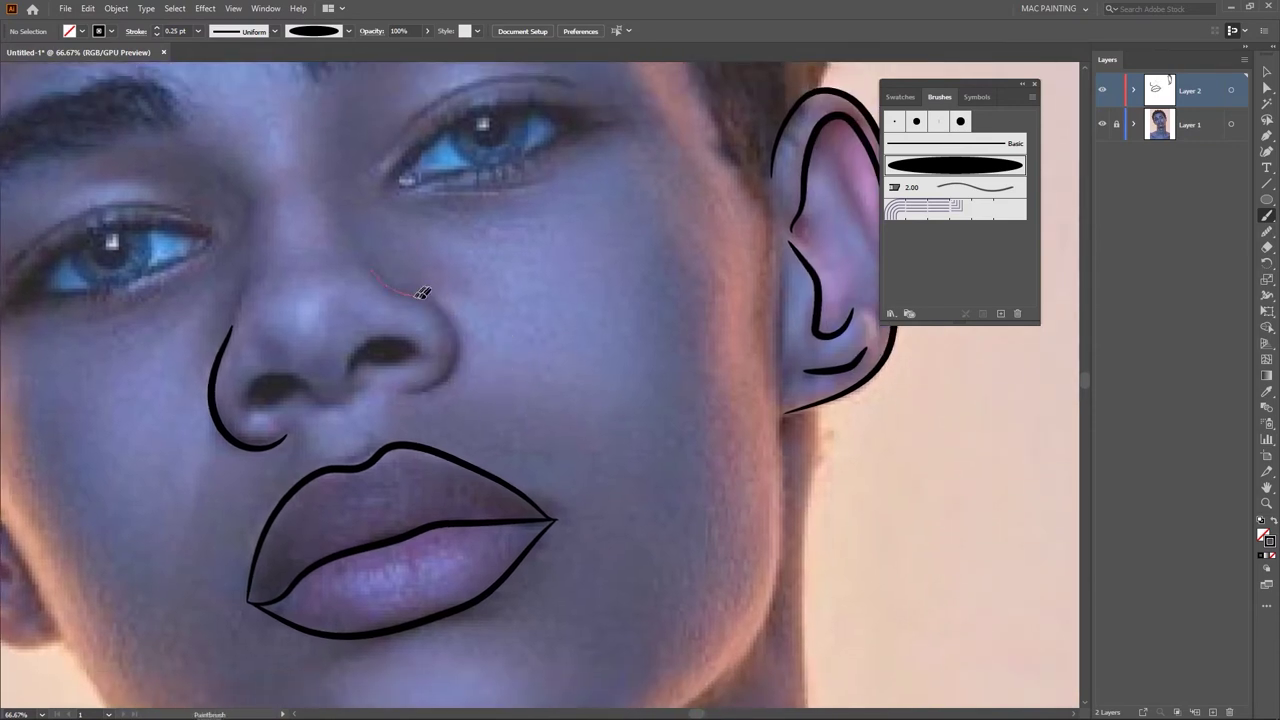
left_click_drag(403, 391, 400, 390)
mouse_move(566, 304)
left_mouse_down()
mouse_move(617, 287)
mouse_move(602, 300)
left_mouse_up()
Step: Redraw along the right nose wing's path with the Pencil tool to even out its curve, and deselect it
key("a")
left_click(488, 326)
left_click(1267, 230)
mouse_move(500, 334)
left_mouse_down()
mouse_move(484, 371)
mouse_move(450, 387)
mouse_move(541, 384)
left_mouse_up()
key("v")
left_click(588, 406)
Step: Paint the arched upper edges of both nostrils with the Paintbrush, redoing the right nostril's stroke once
key("b")
scroll(407, 418, "up", 1)
mouse_move(426, 420)
left_mouse_down()
mouse_move(395, 323)
mouse_move(421, 312)
mouse_move(490, 347)
left_mouse_up()
mouse_move(590, 390)
left_mouse_down()
mouse_move(483, 428)
mouse_move(446, 469)
left_mouse_up()
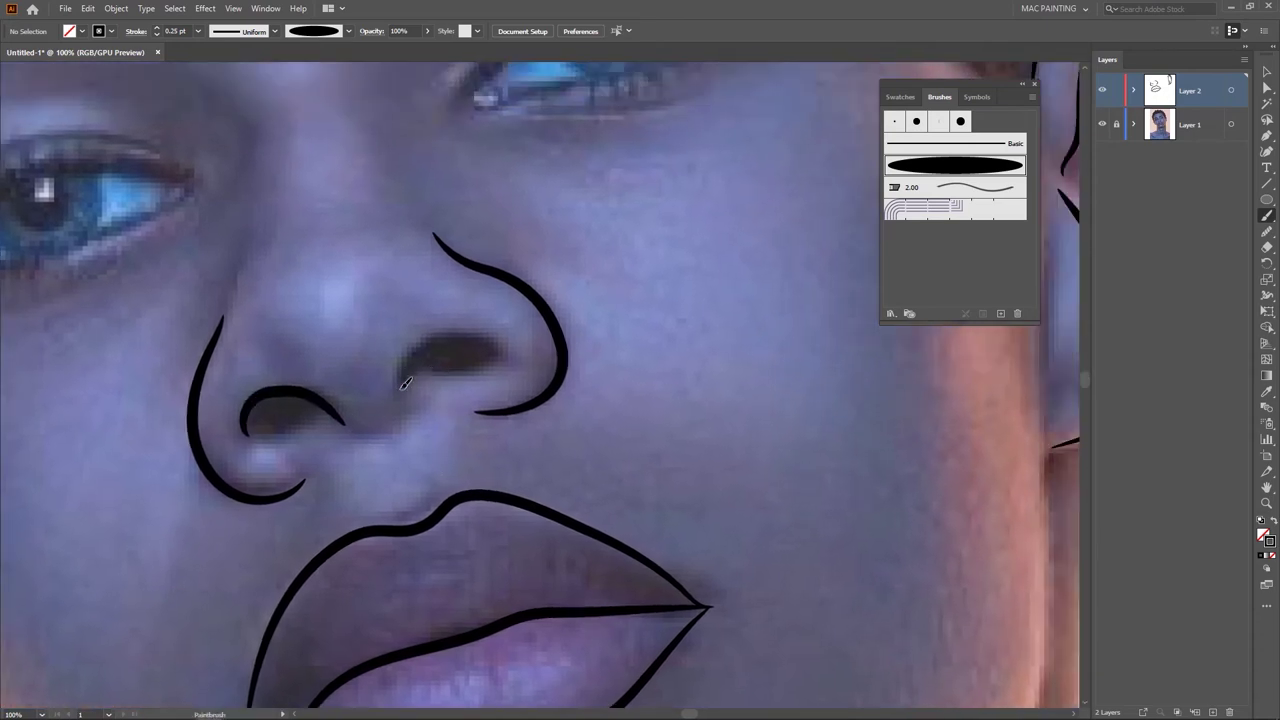
left_click_drag(455, 340, 462, 341)
key("ctrl+z")
mouse_move(499, 346)
left_mouse_down()
mouse_move(427, 364)
mouse_move(496, 352)
left_mouse_up()
Step: Close both nostrils by painting their lower edges between the ends of the upper arcs
left_click_drag(444, 437, 557, 443)
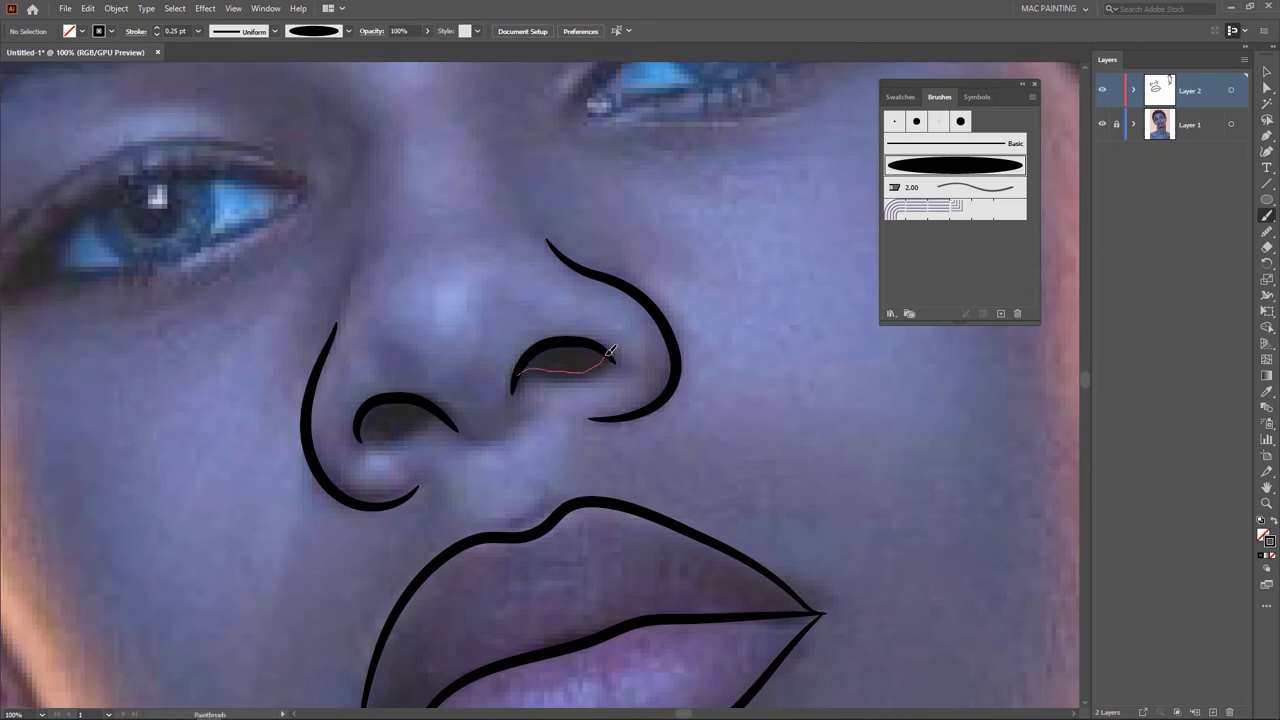
left_click_drag(610, 350, 610, 351)
left_click_drag(467, 431, 529, 443)
left_click_drag(421, 441, 518, 437)
Step: Hide the photo on Layer 1 briefly to check the lip, nose and ear line art, and show it again
key("ctrl+0")
left_click(1102, 124)
left_click(1102, 126)
Step: Trace the outer contour of the ear on the photo's left side from the hairline down around the lobe
scroll(406, 444, "up", 2)
left_click_drag(349, 502, 612, 350)
scroll(580, 353, "up", 1)
left_click_drag(498, 331, 514, 360)
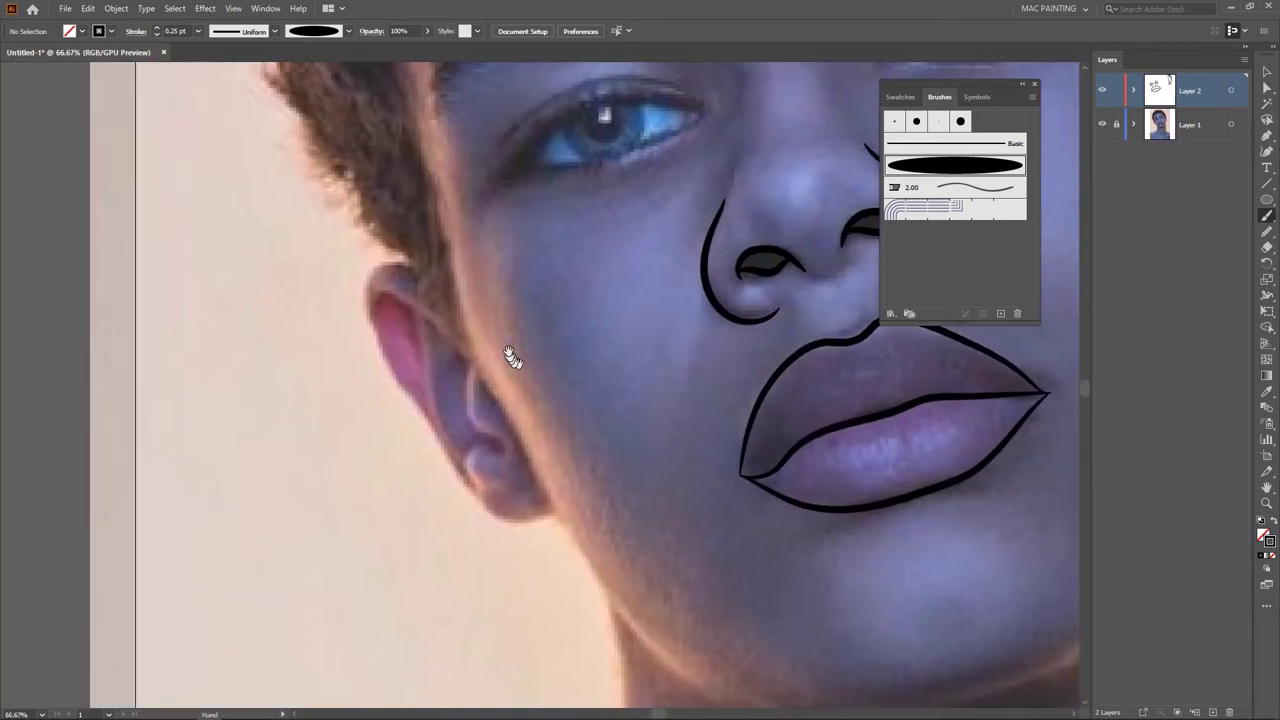
key("v")
left_click_drag(384, 341, 405, 383)
mouse_move(454, 468)
left_mouse_down()
mouse_move(489, 507)
mouse_move(554, 516)
left_mouse_up()
Step: Redraw the upper part of the left-side ear's outline with the Pencil tool to smooth its bend, and deselect it
mouse_move(622, 416)
left_mouse_down()
mouse_move(550, 443)
mouse_move(506, 418)
left_mouse_up()
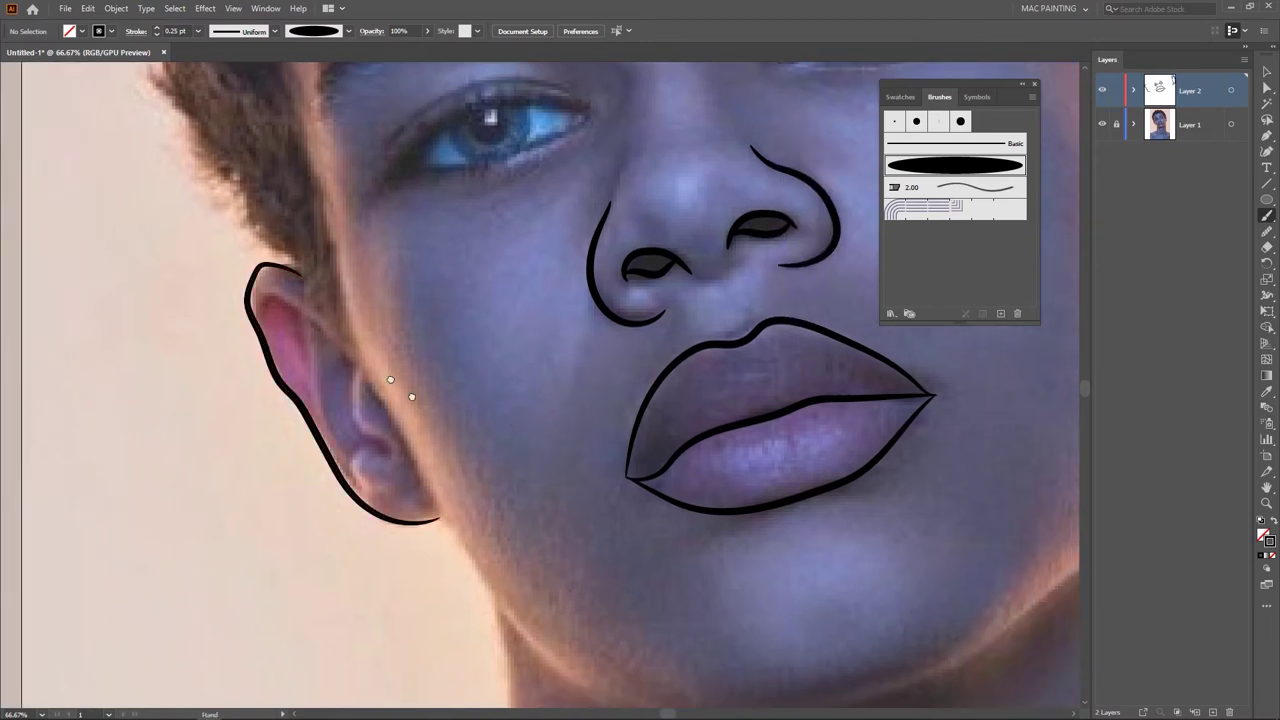
left_click_drag(394, 380, 394, 489)
key("a")
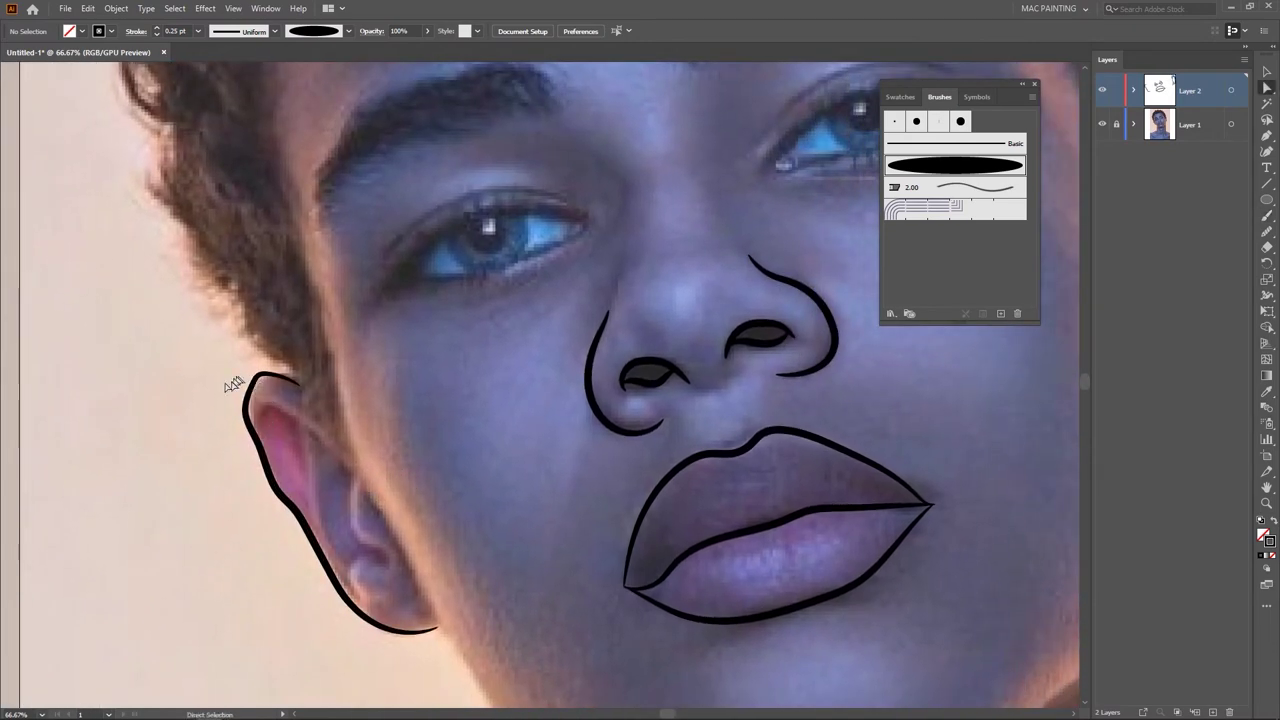
left_click(246, 398)
left_click(1267, 231)
mouse_move(245, 392)
left_mouse_down()
mouse_move(264, 462)
mouse_move(288, 468)
left_mouse_up()
left_click(405, 460, "ctrl")
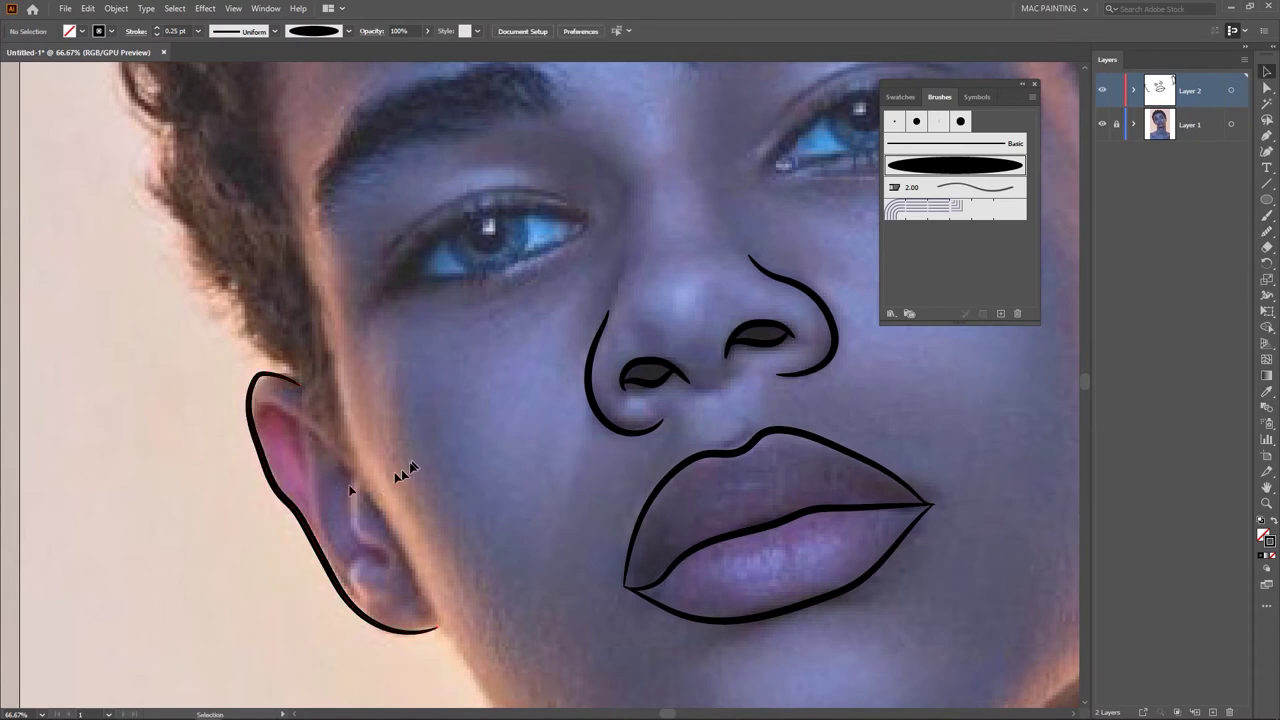
Step: Paint the inner folds of the left-side ear with the Paintbrush, including the inner rim, the long fold and the ear opening
left_click(1267, 216)
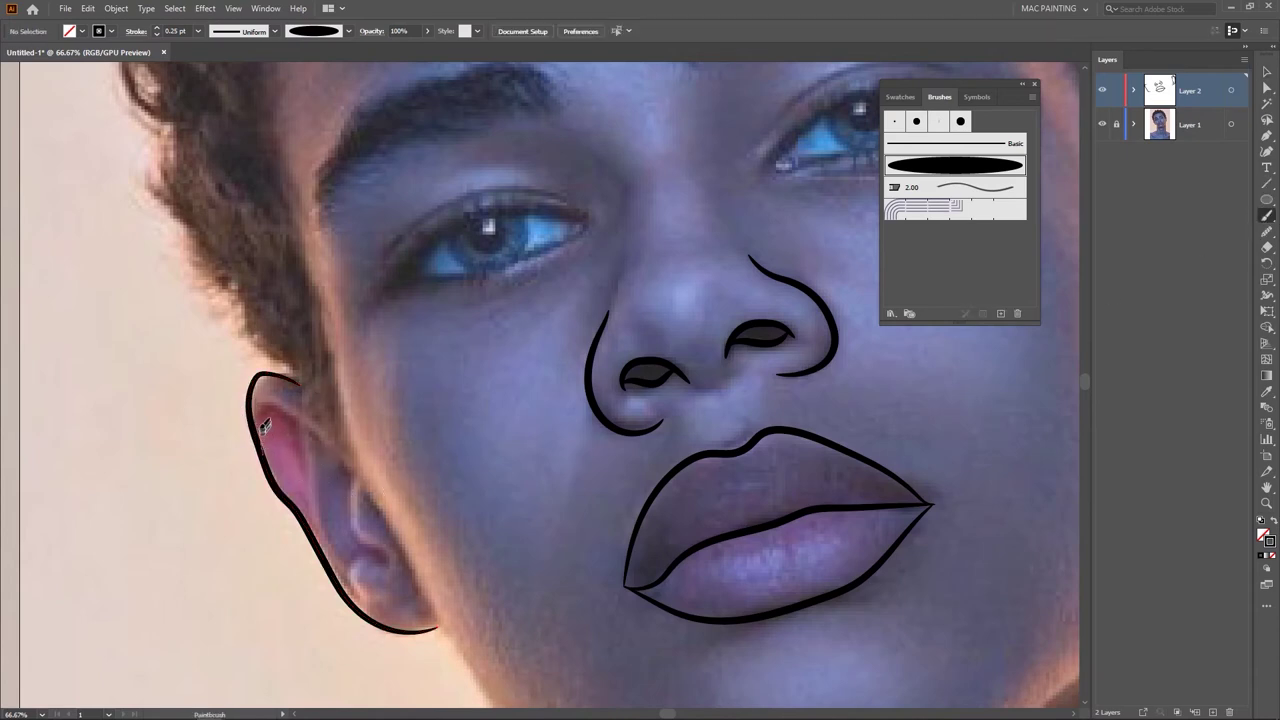
left_click_drag(318, 432, 335, 462)
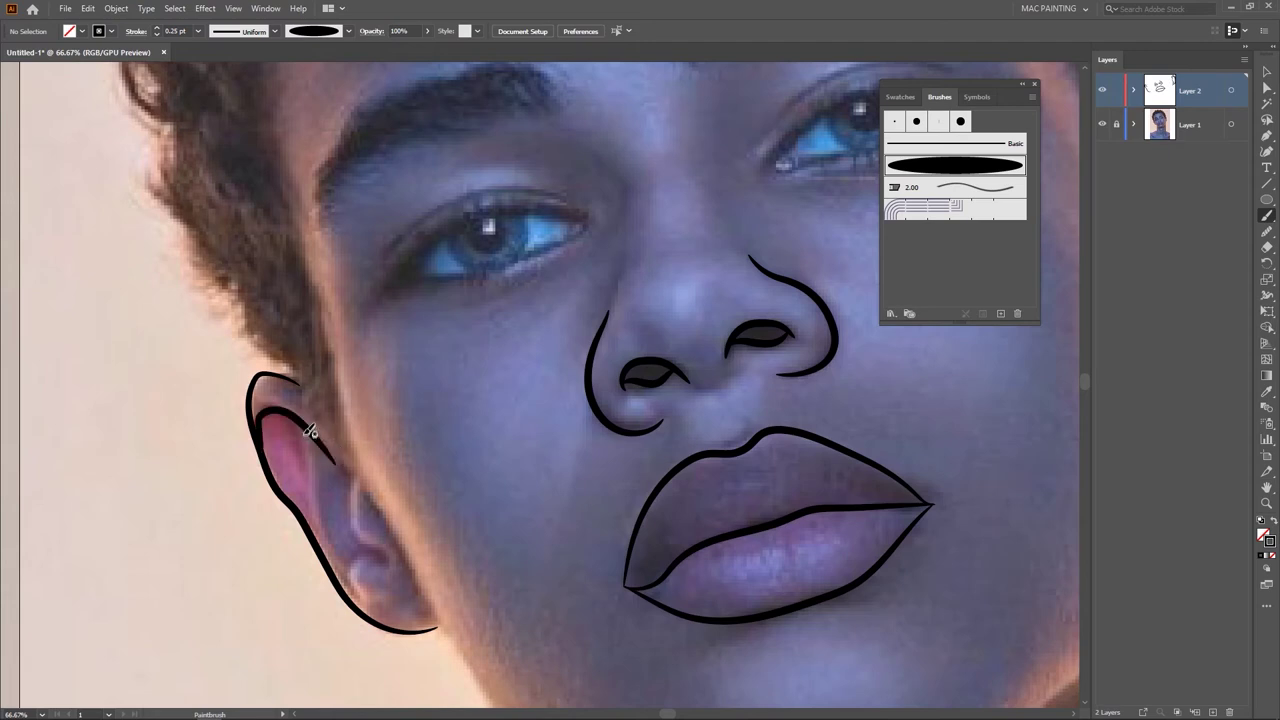
left_click_drag(345, 558, 306, 433)
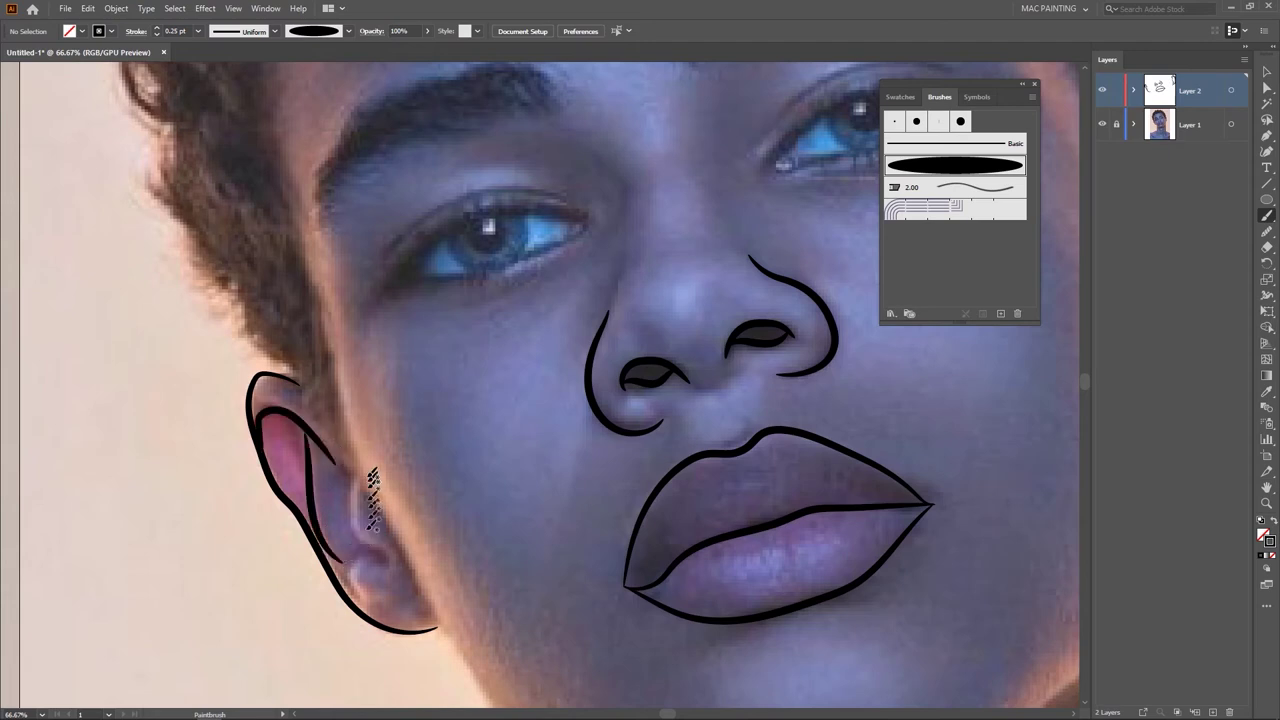
left_click_drag(390, 560, 372, 604)
left_click_drag(545, 522, 400, 580)
mouse_move(383, 466)
left_mouse_down()
mouse_move(412, 570)
mouse_move(352, 588)
left_mouse_up()
Step: Try to trace the upper lid of the eye on the photo's left side, and undo the strokes
left_click_drag(230, 483, 251, 464)
key("ctrl+z")
key("ctrl+z")
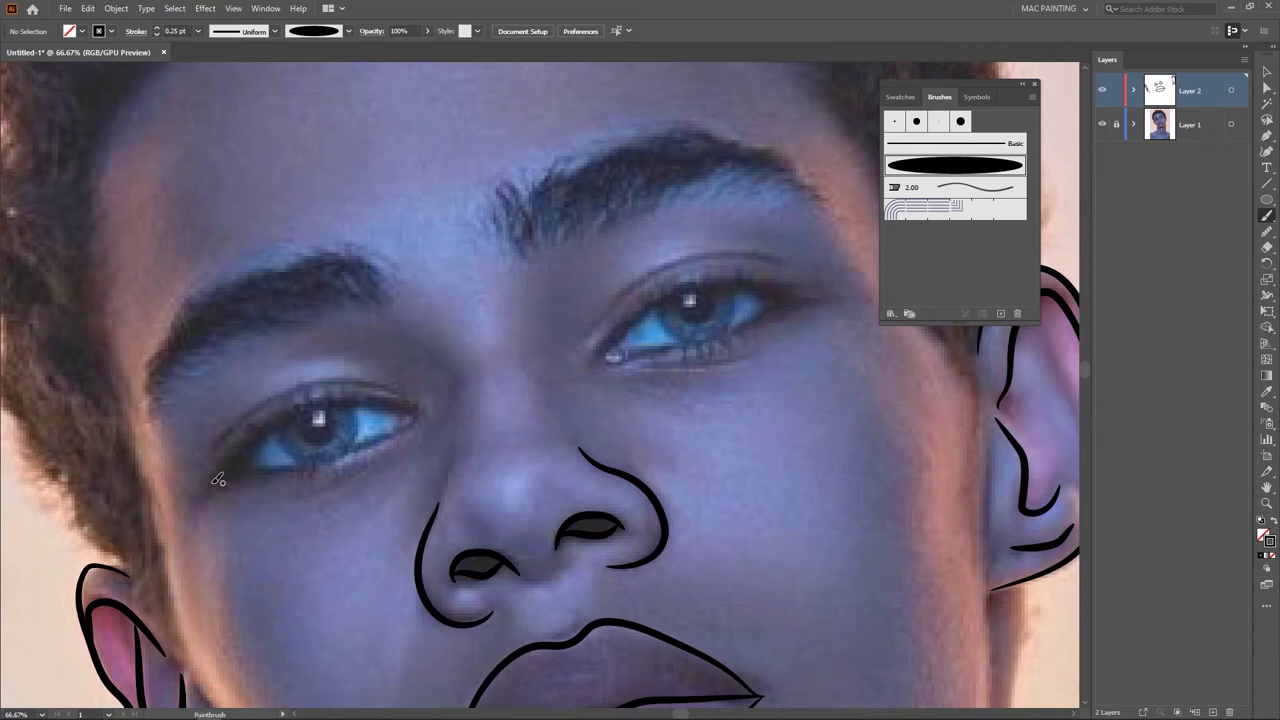
Step: Trace the upper and lower lids of the left-side eye as tapered strokes meeting at the inner corner
left_click_drag(336, 404, 418, 413)
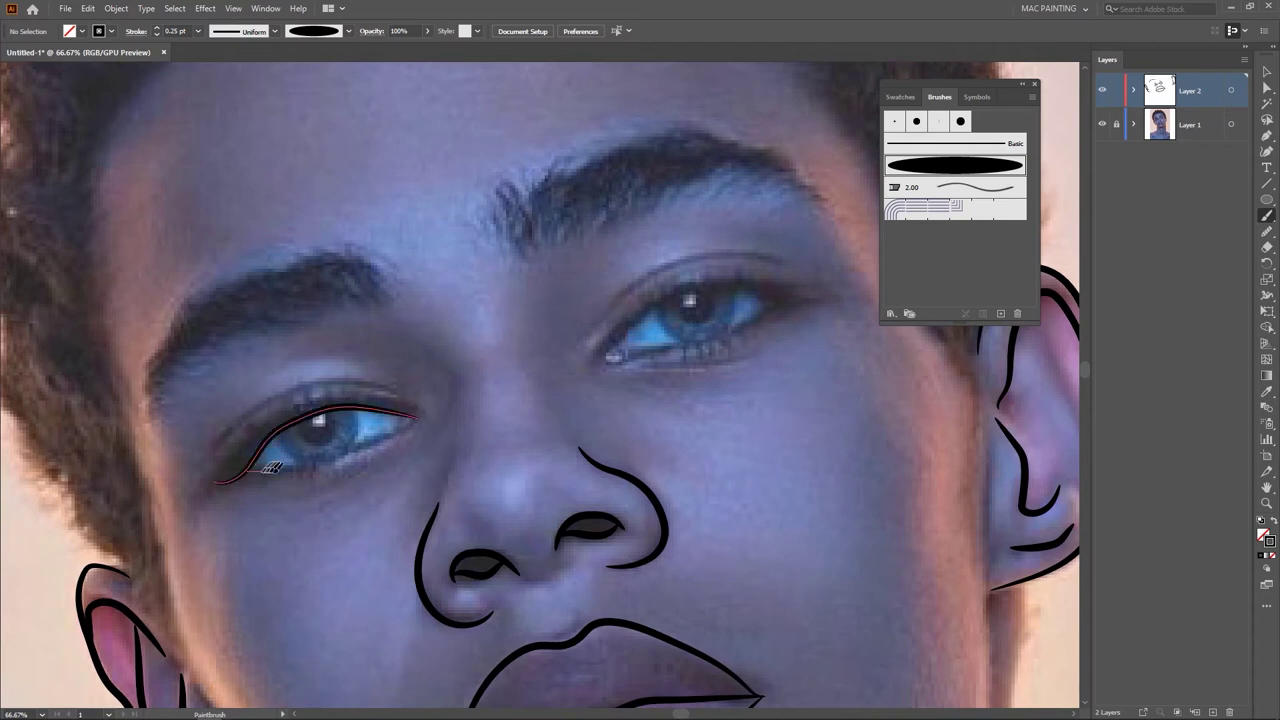
left_click_drag(323, 466, 366, 452)
left_click_drag(422, 416, 422, 416)
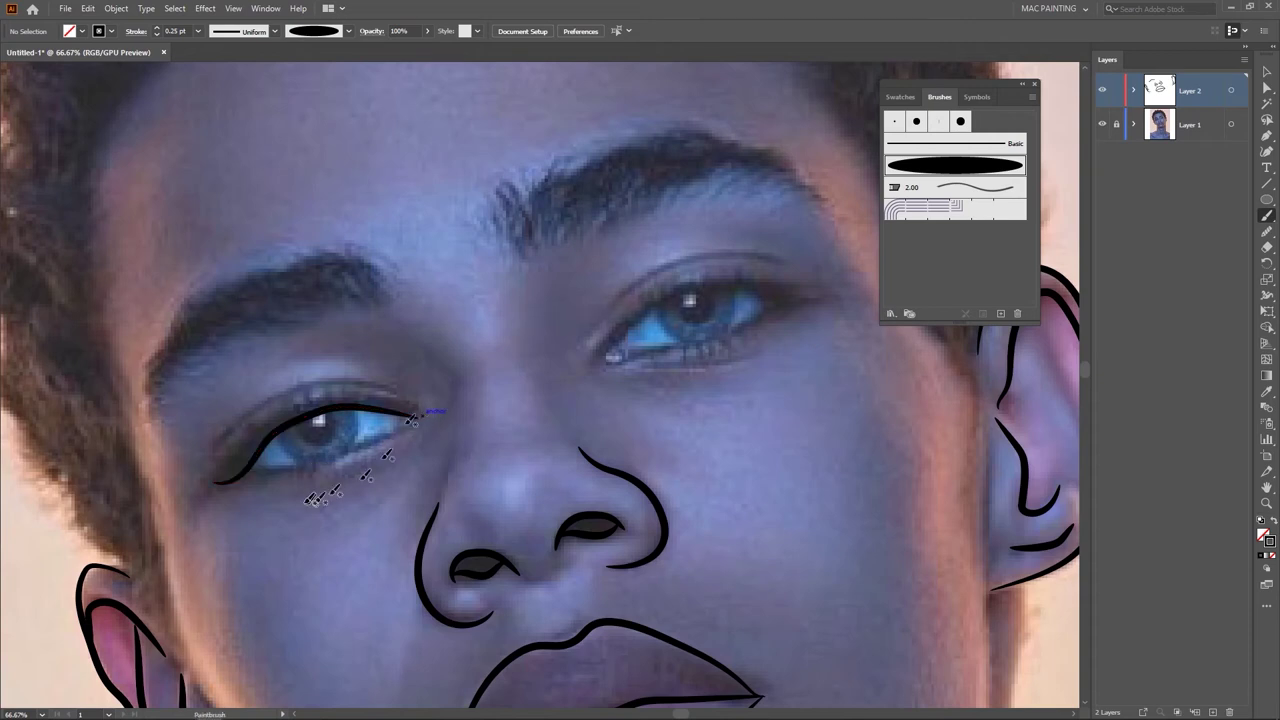
left_click_drag(321, 460, 420, 416)
Step: Move the lower lid's end anchors at both corners of the left-side eye so that the lid lines join cleanly
scroll(334, 571, "up", 2)
left_click_drag(274, 494, 220, 668)
key("a")
left_click(474, 399)
left_click_drag(474, 399, 480, 397)
left_click_drag(98, 512, 104, 512)
left_click(438, 516)
Step: Trace the upper and lower lids of the eye on the photo's right side with the Paintbrush, redoing the upper lid once
scroll(470, 547, "down", 5)
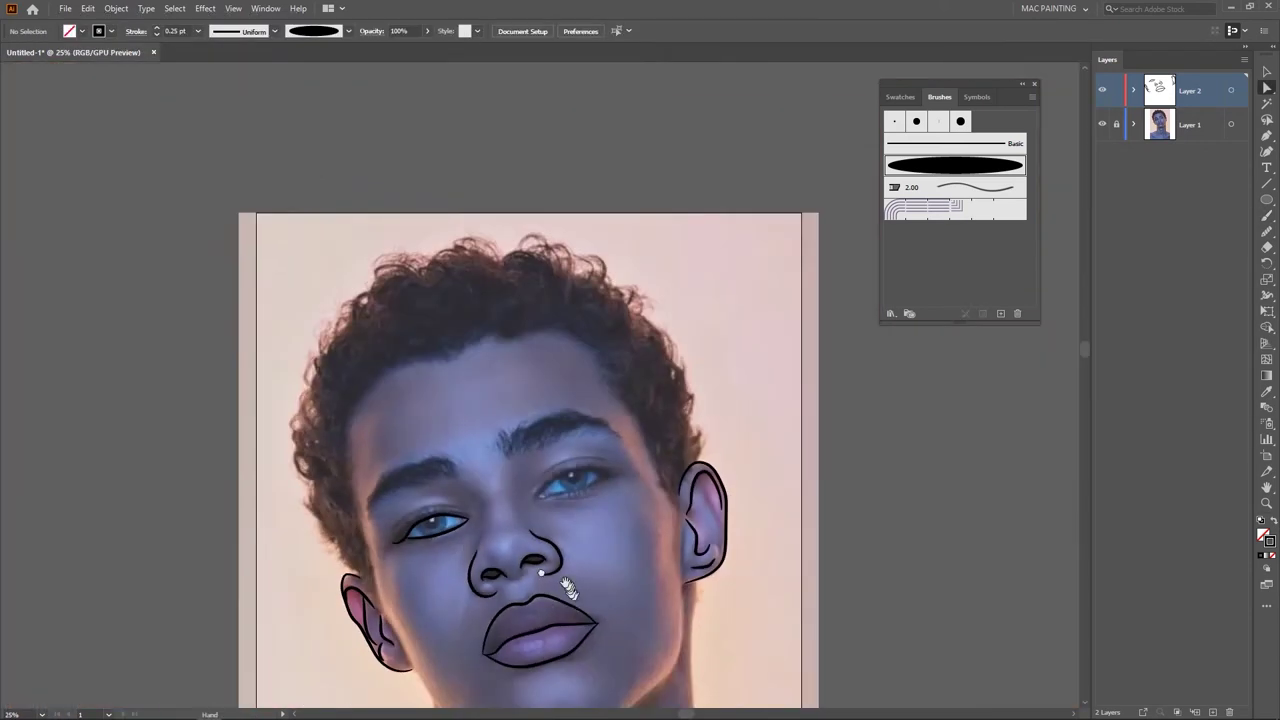
left_click_drag(568, 589, 583, 575)
scroll(486, 557, "up", 3)
left_click_drag(645, 462, 342, 515)
key("b")
left_click_drag(324, 490, 326, 488)
key("ctrl+z")
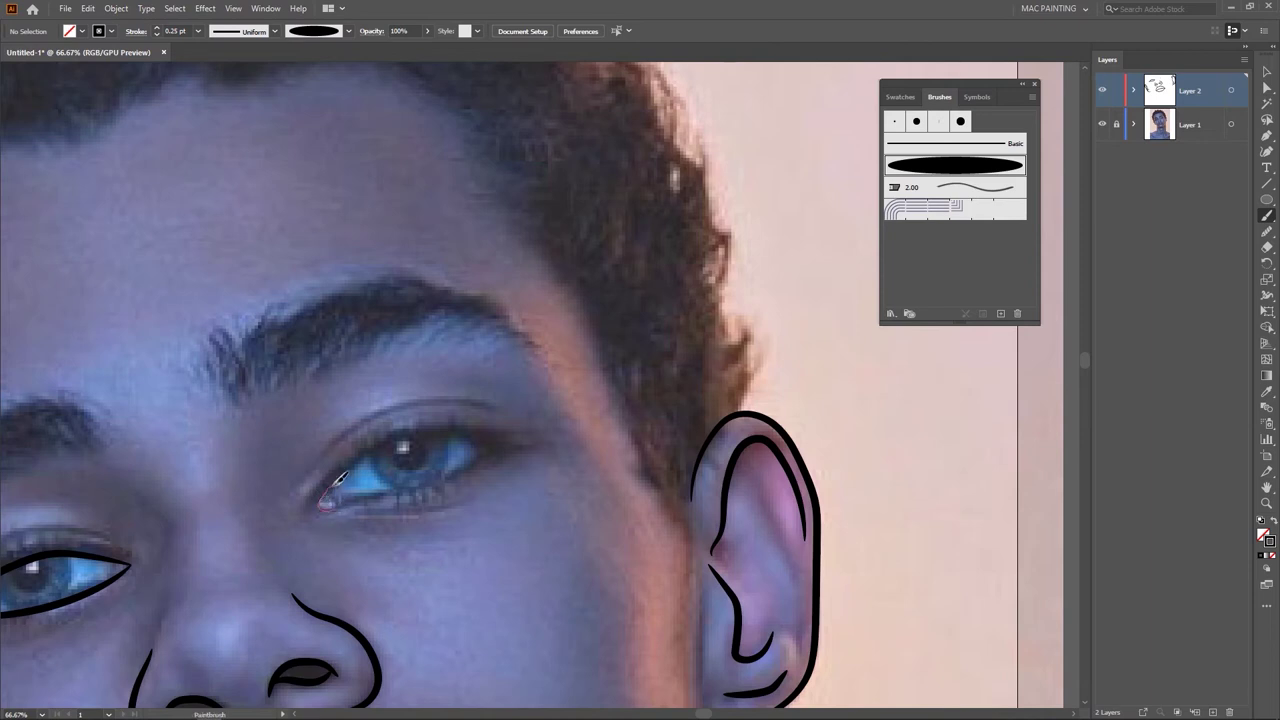
left_click_drag(376, 450, 414, 434)
left_click_drag(508, 441, 514, 443)
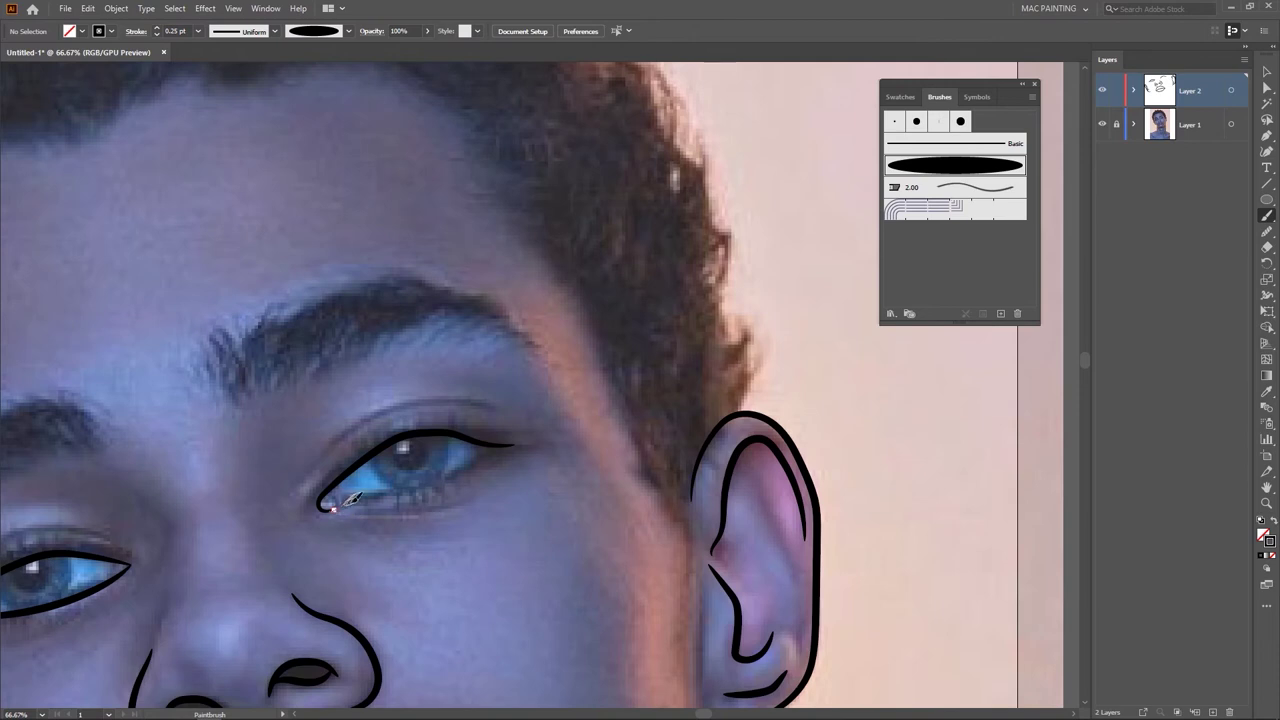
mouse_move(450, 480)
left_mouse_down()
mouse_move(504, 441)
mouse_move(494, 426)
left_mouse_up()
Step: Adjust the lower lid's end anchors at both corners of the right-side eye so that they meet the upper lid line
scroll(500, 485, "up", 2)
key("a")
left_click(509, 431)
left_click_drag(380, 583, 636, 574)
left_click_drag(405, 566, 397, 563)
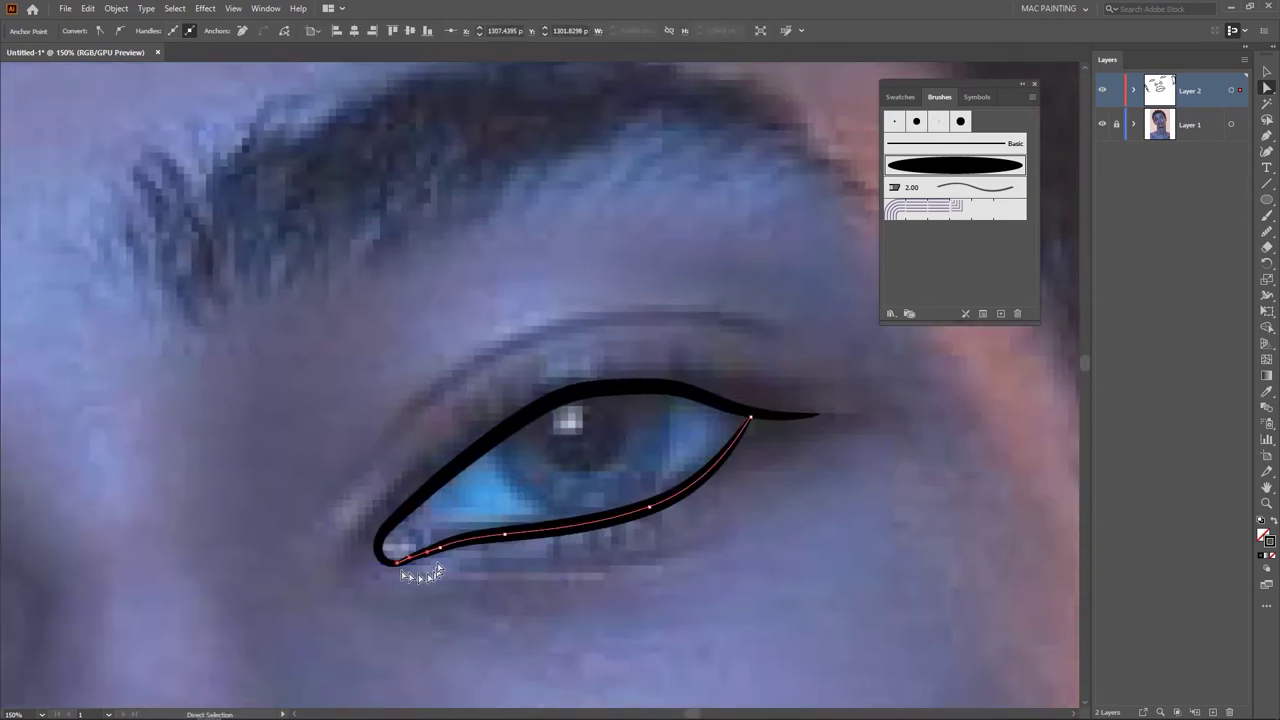
left_click(493, 610)
Step: Hide the photo on Layer 1 briefly to check the line art with both eyes, and show it again
scroll(500, 610, "down", 4)
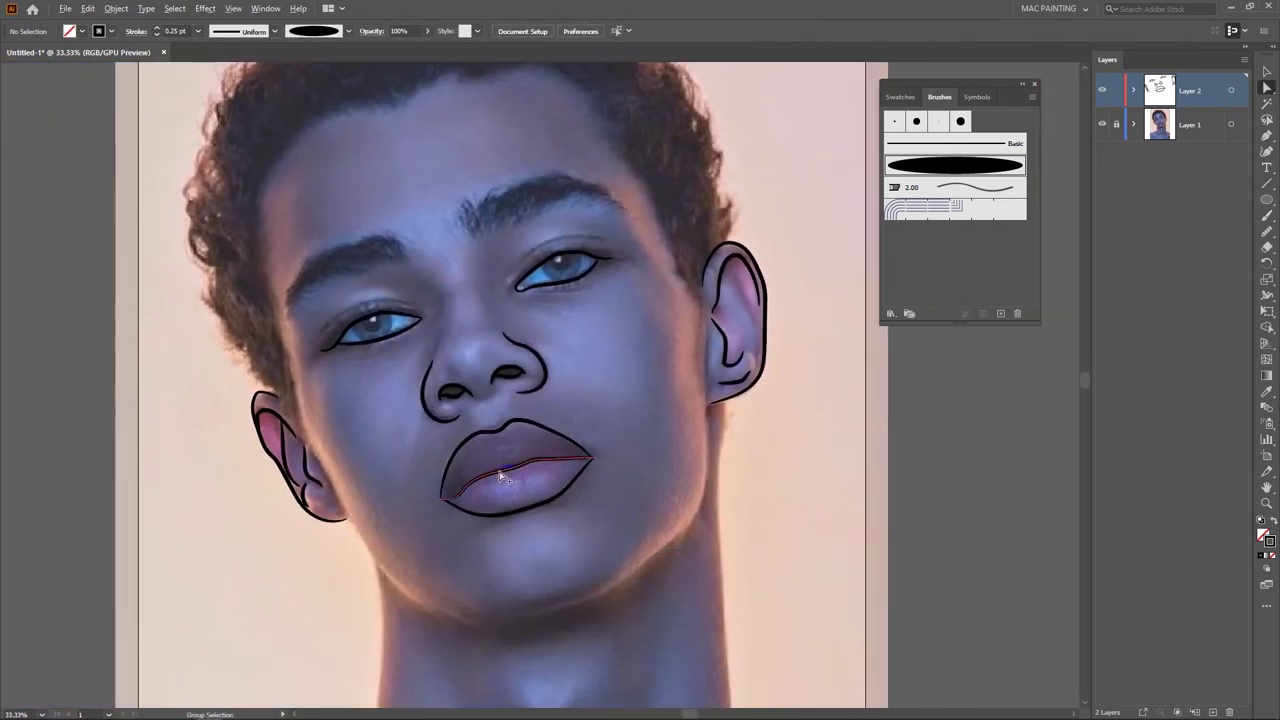
scroll(499, 471, "down", 1)
left_click_drag(499, 471, 449, 463)
left_click(1102, 125)
left_click(1102, 125)
Step: Try to trace the jawline from the left temple down to the chin with the Paintbrush, and undo the stroke
scroll(475, 438, "up", 1)
scroll(526, 445, "up", 1)
mouse_move(457, 348)
left_mouse_down()
mouse_move(583, 548)
mouse_move(597, 428)
left_mouse_up()
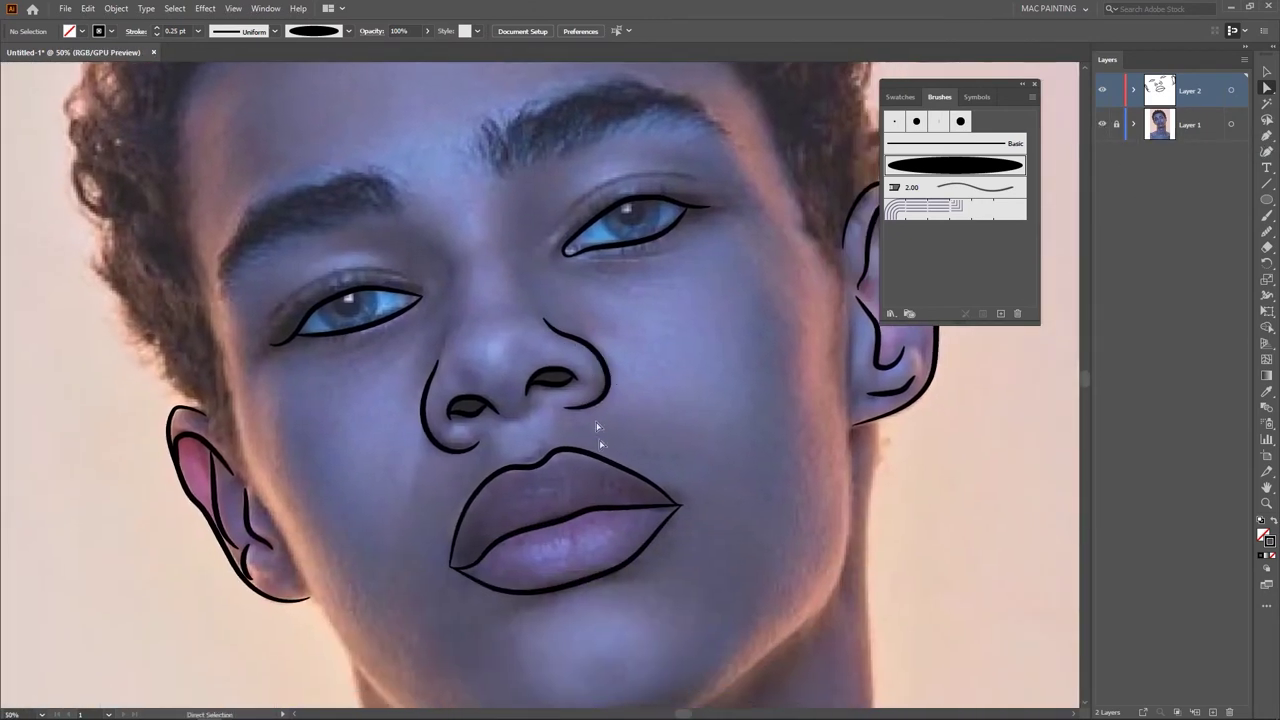
scroll(580, 430, "down", 1)
left_click_drag(590, 525, 466, 437)
key("b")
left_click_drag(262, 377, 339, 344)
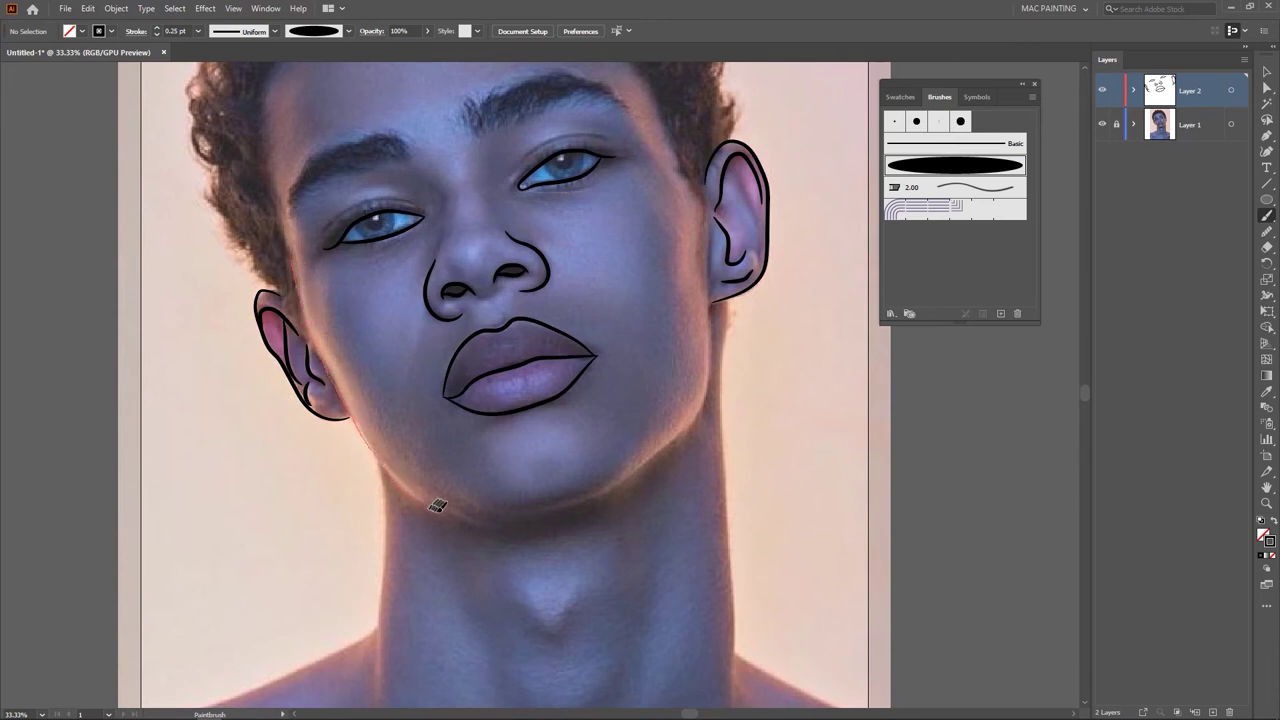
left_click_drag(476, 522, 563, 518)
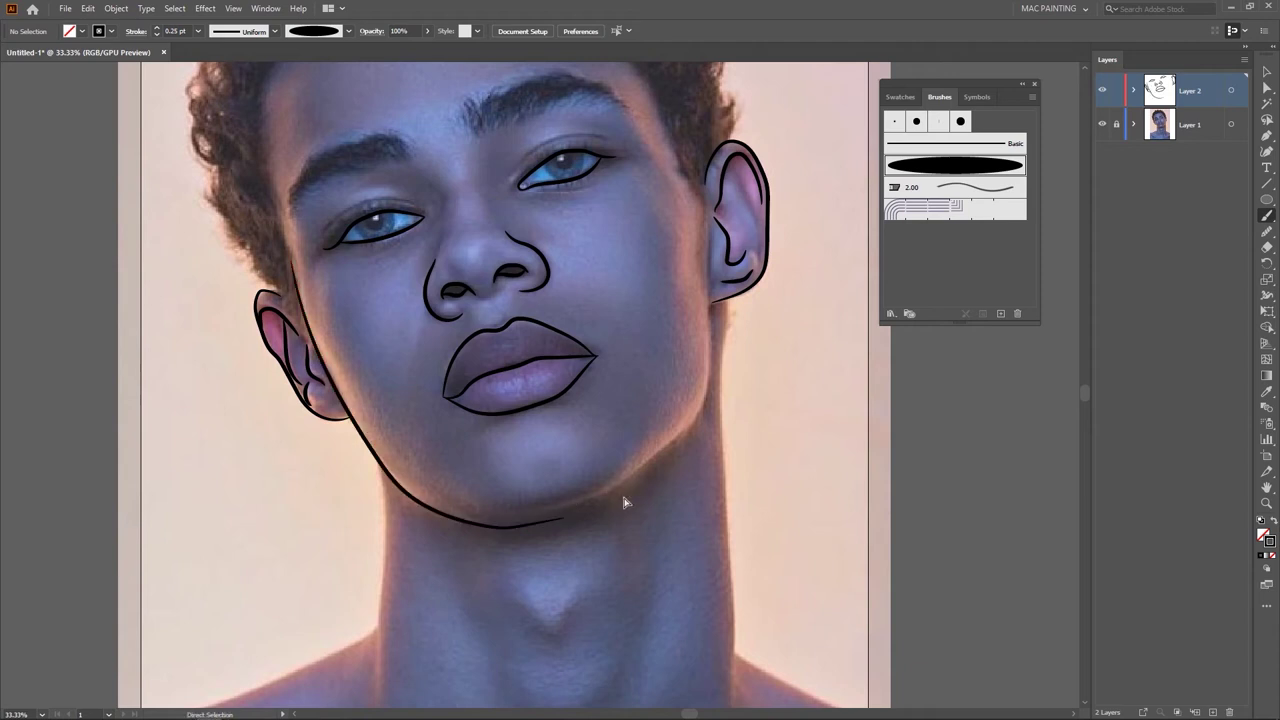
key("ctrl+z")
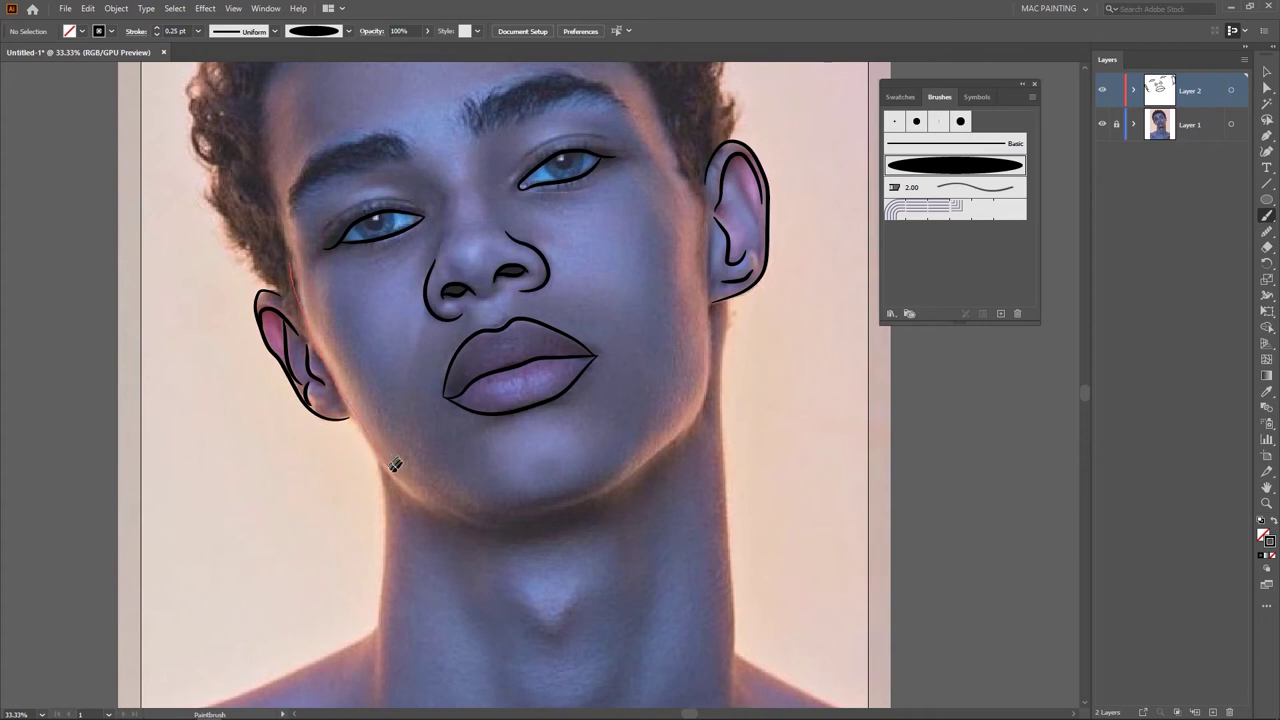
Step: Repaint the jawline as one stroke from the left temple around the chin, and extend its right end up to the earlobe
left_click_drag(464, 503, 502, 511)
mouse_move(708, 350)
left_mouse_down()
mouse_move(671, 420)
mouse_move(620, 420)
left_mouse_up()
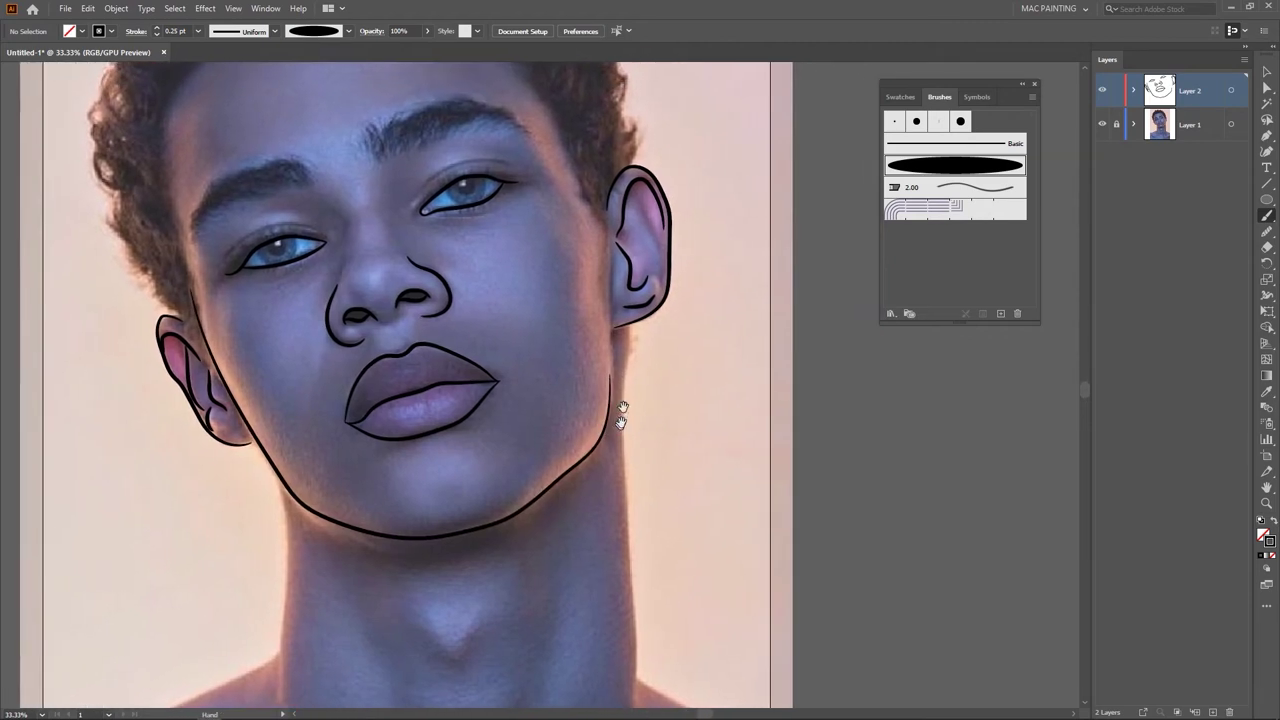
scroll(633, 406, "up", 1)
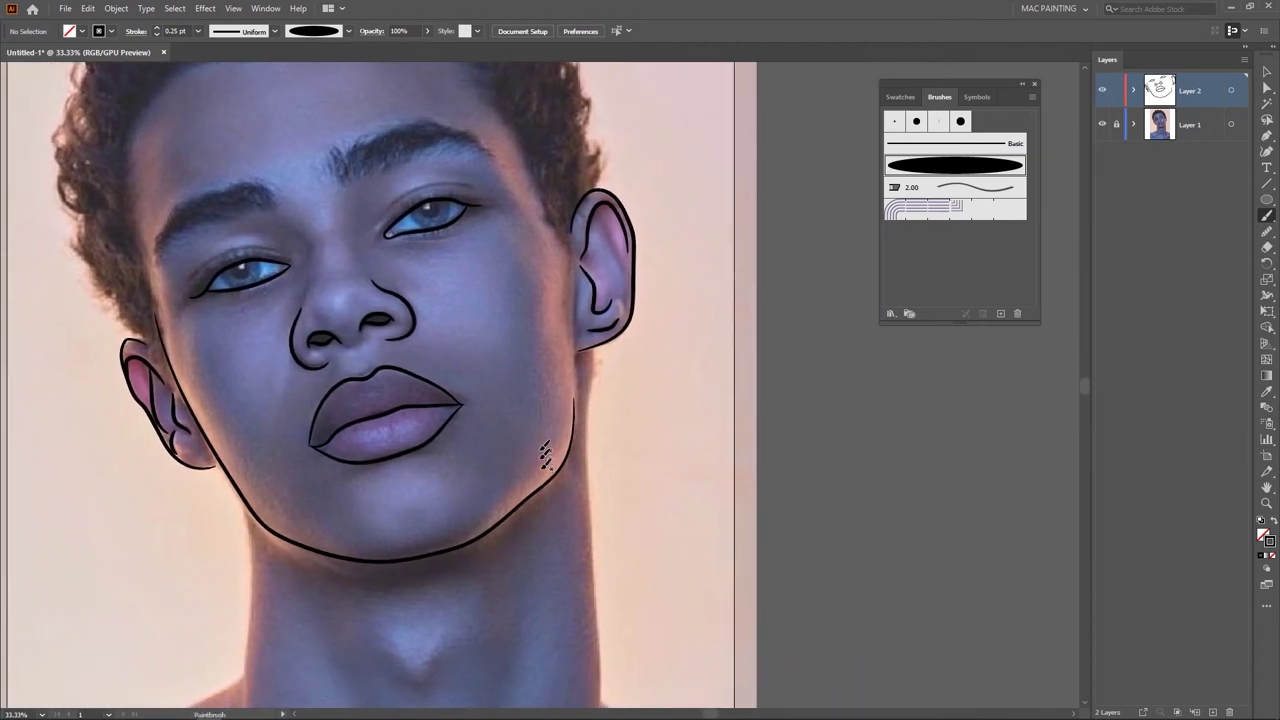
key("a")
left_click(591, 418)
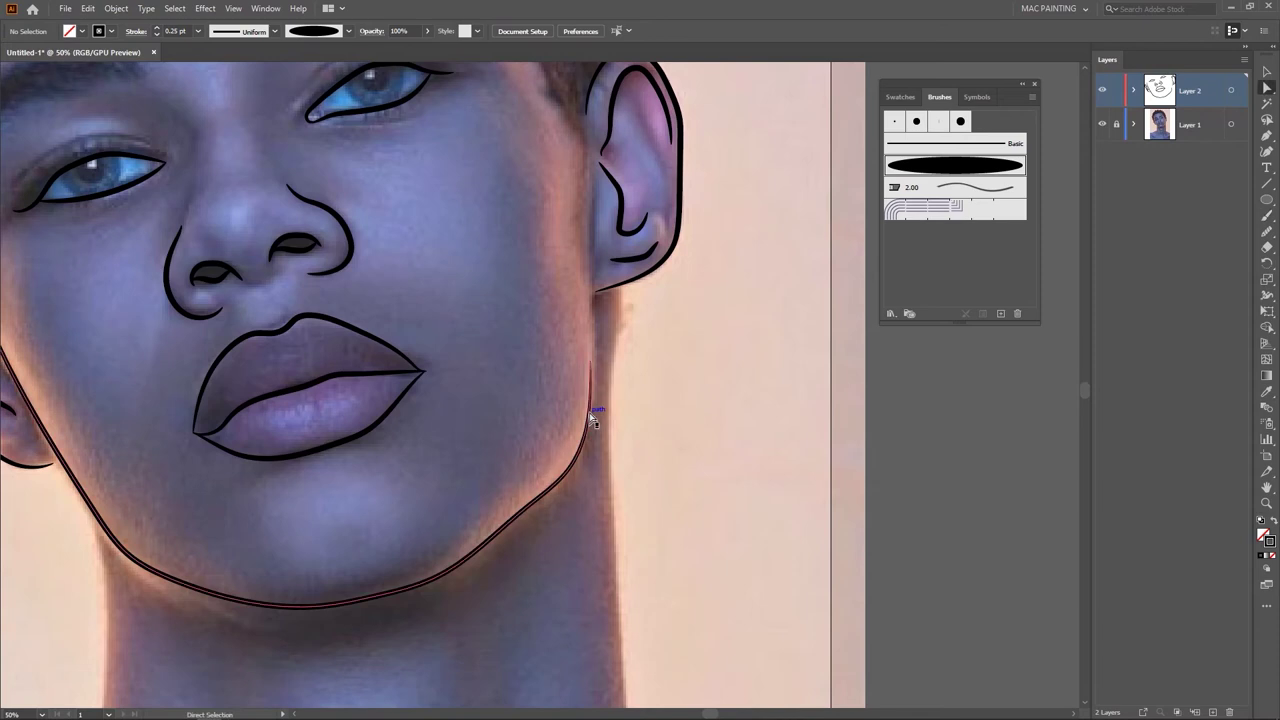
left_click_drag(591, 368, 596, 292)
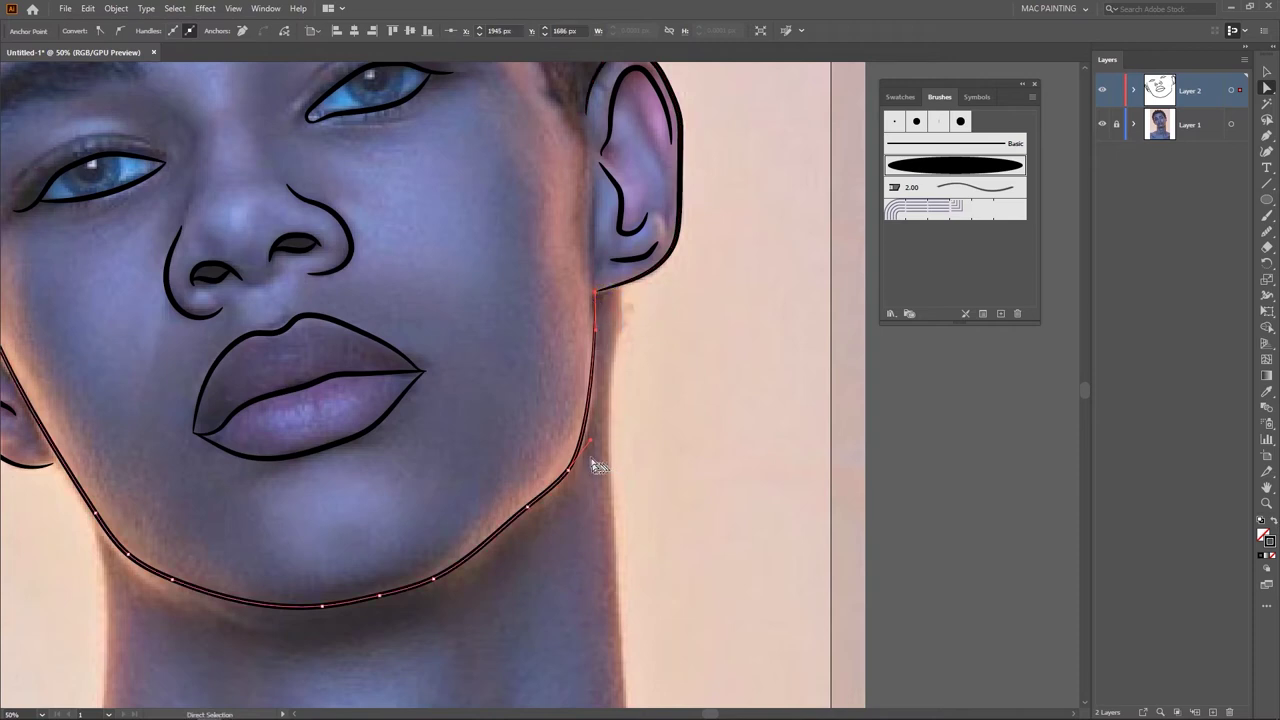
left_click_drag(591, 447, 598, 434)
left_click(672, 423)
Step: Move the jawline's upper end anchor onto the tip of the earlobe line below the right-side ear
scroll(602, 474, "down", 3)
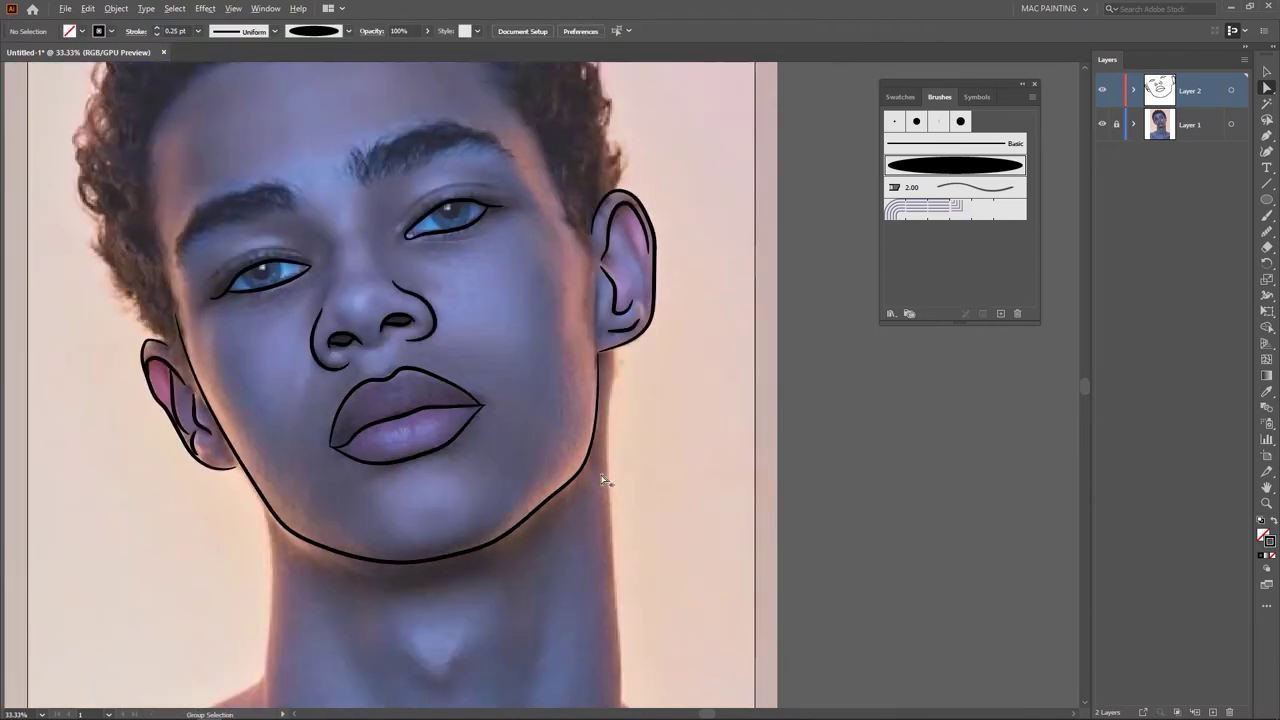
scroll(604, 484, "up", 4)
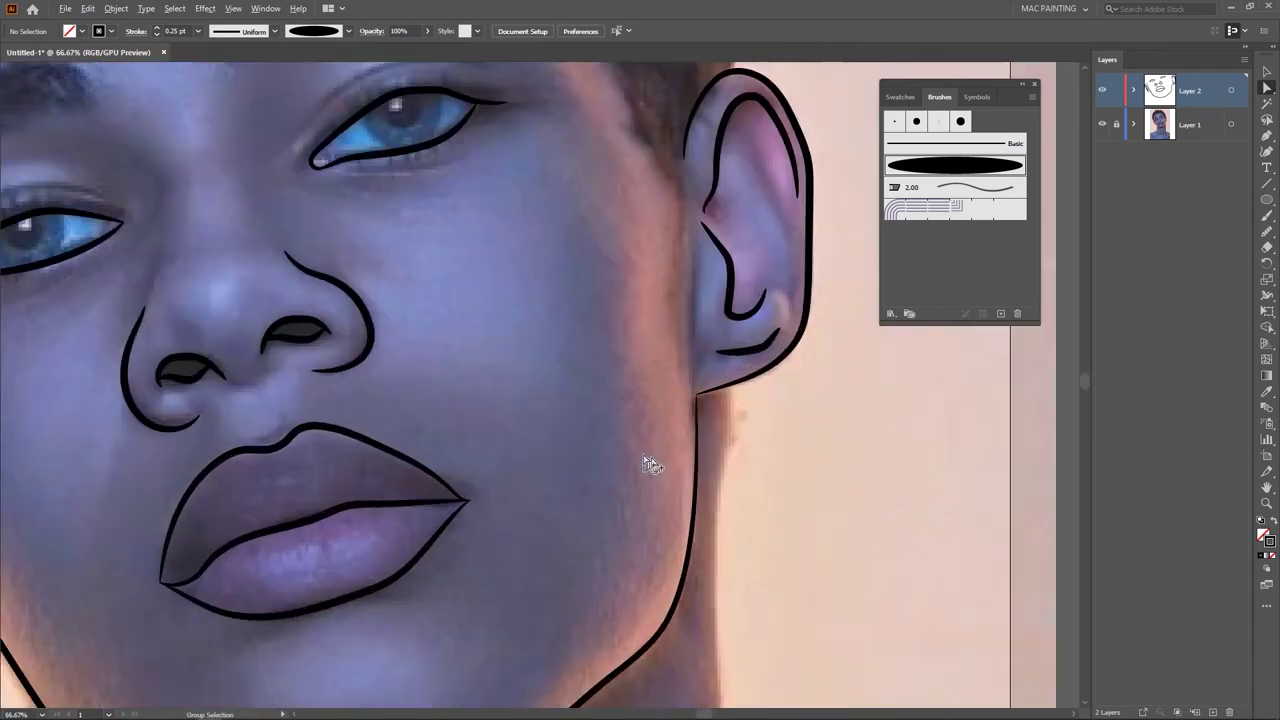
scroll(649, 461, "up", 1)
scroll(720, 443, "up", 3)
left_click_drag(744, 376, 550, 562)
left_click(530, 398)
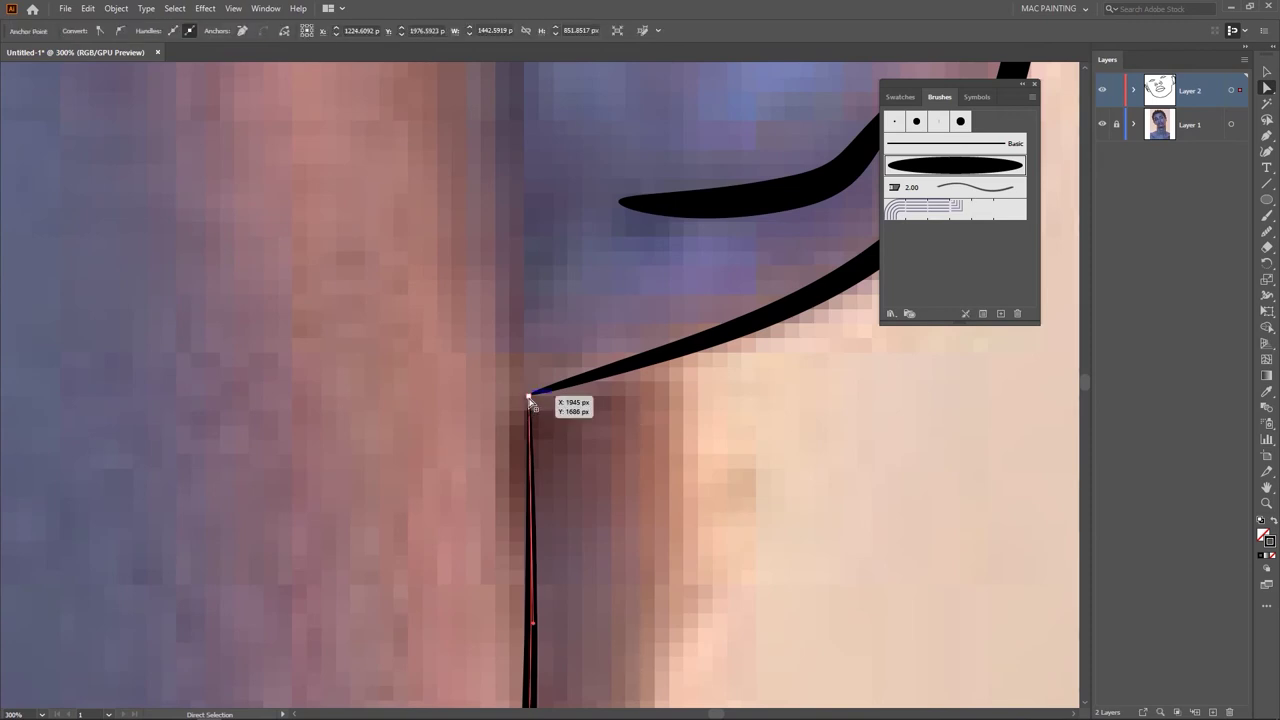
left_click(546, 392)
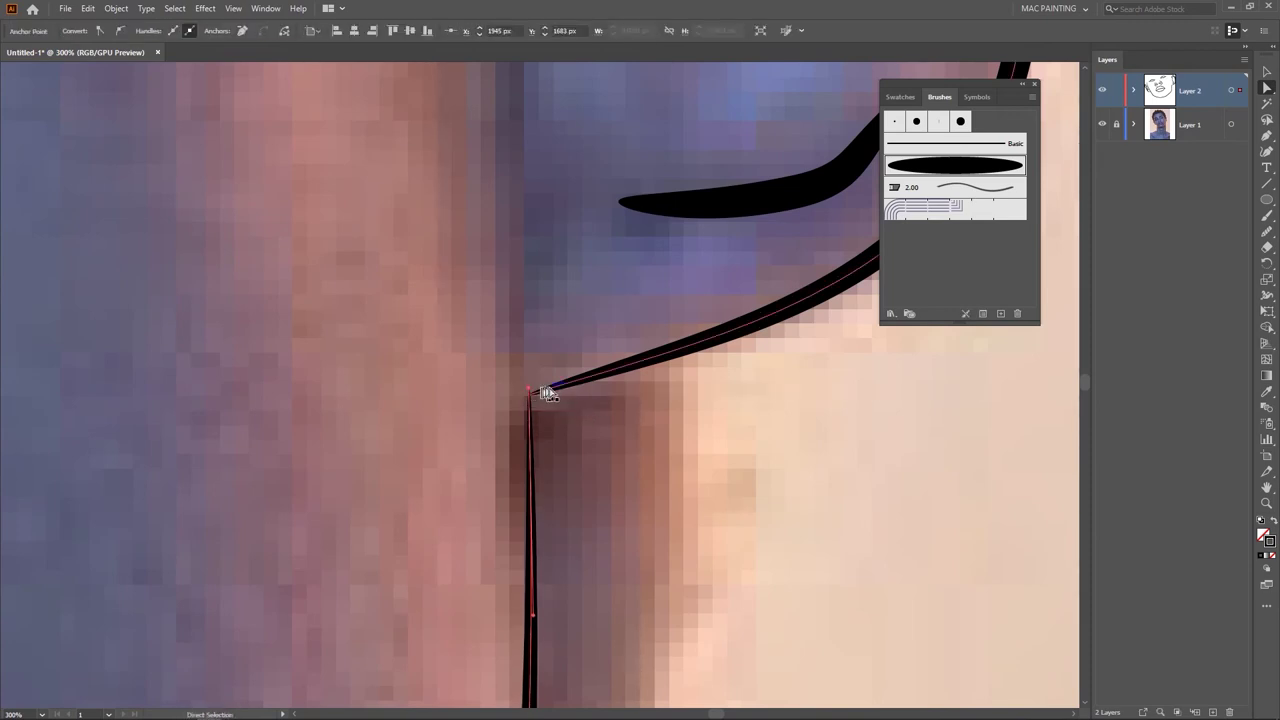
left_click_drag(532, 398, 531, 399)
left_click(513, 459)
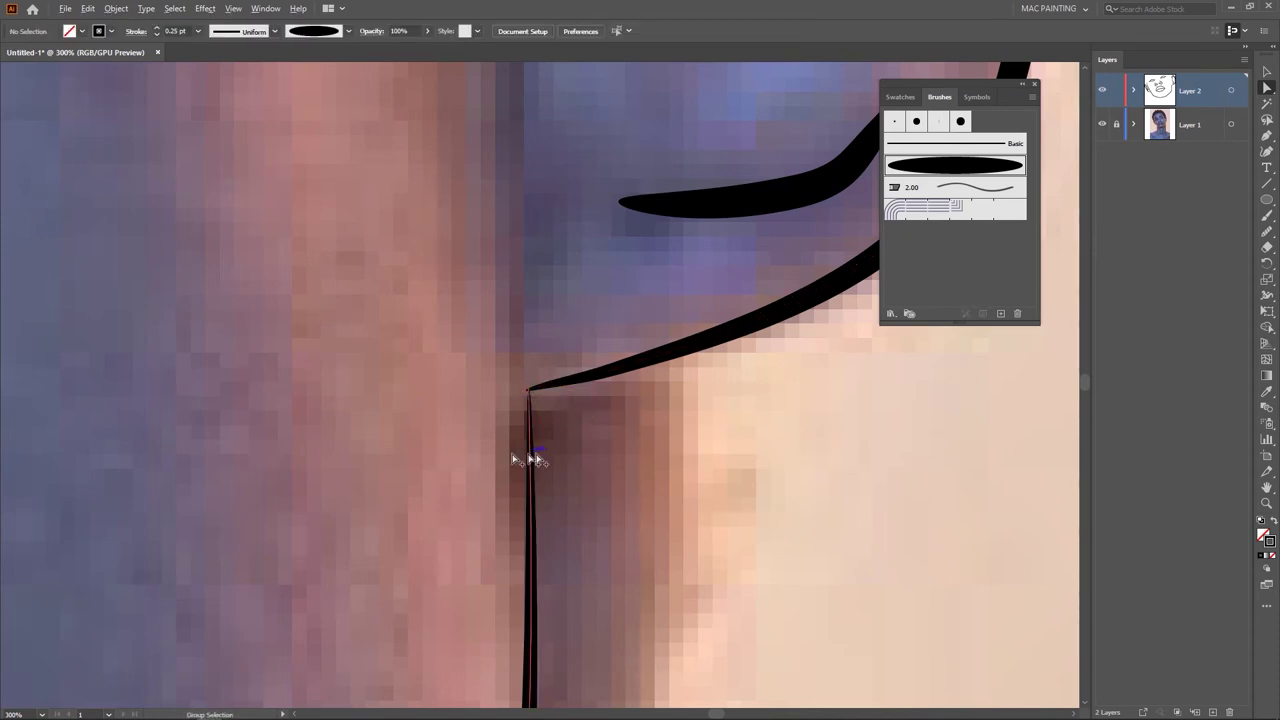
Step: Hide the photo on Layer 1 briefly to check the line art with the finished jawline, and show it again
scroll(513, 459, "down", 8)
left_click_drag(420, 461, 604, 519)
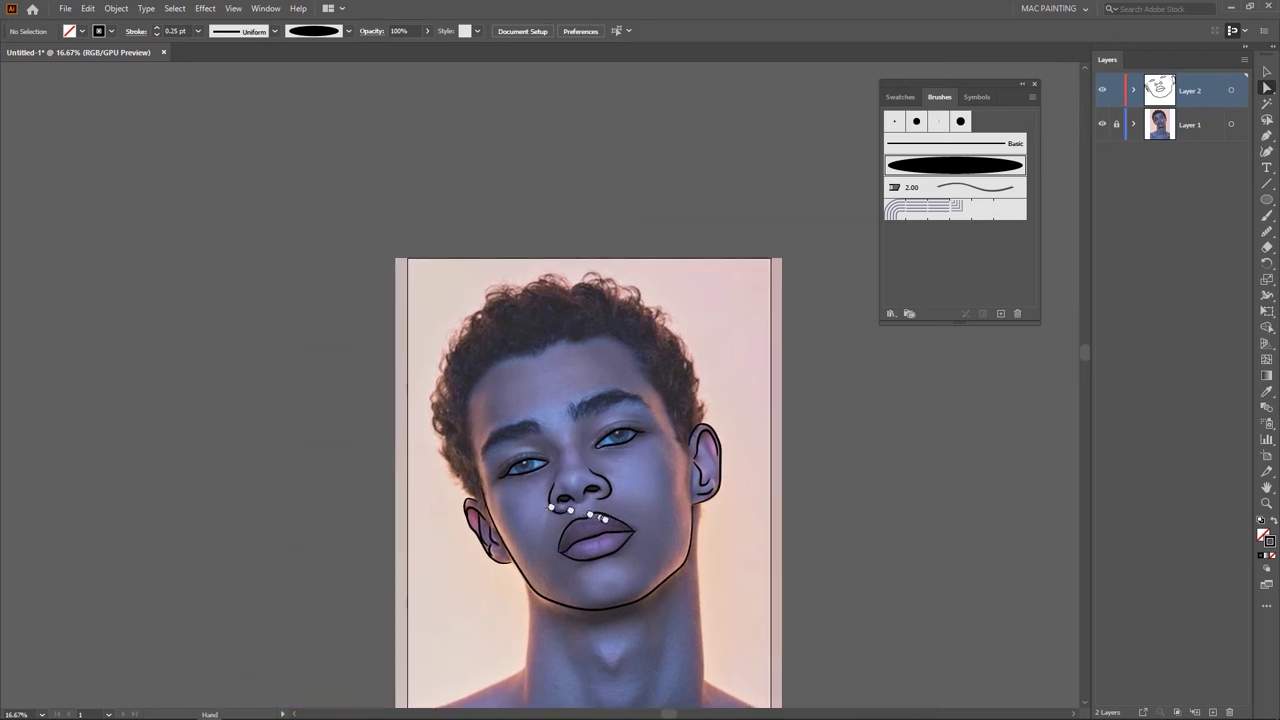
scroll(700, 543, "up", 1)
left_click_drag(620, 443, 658, 475)
scroll(548, 486, "down", 2)
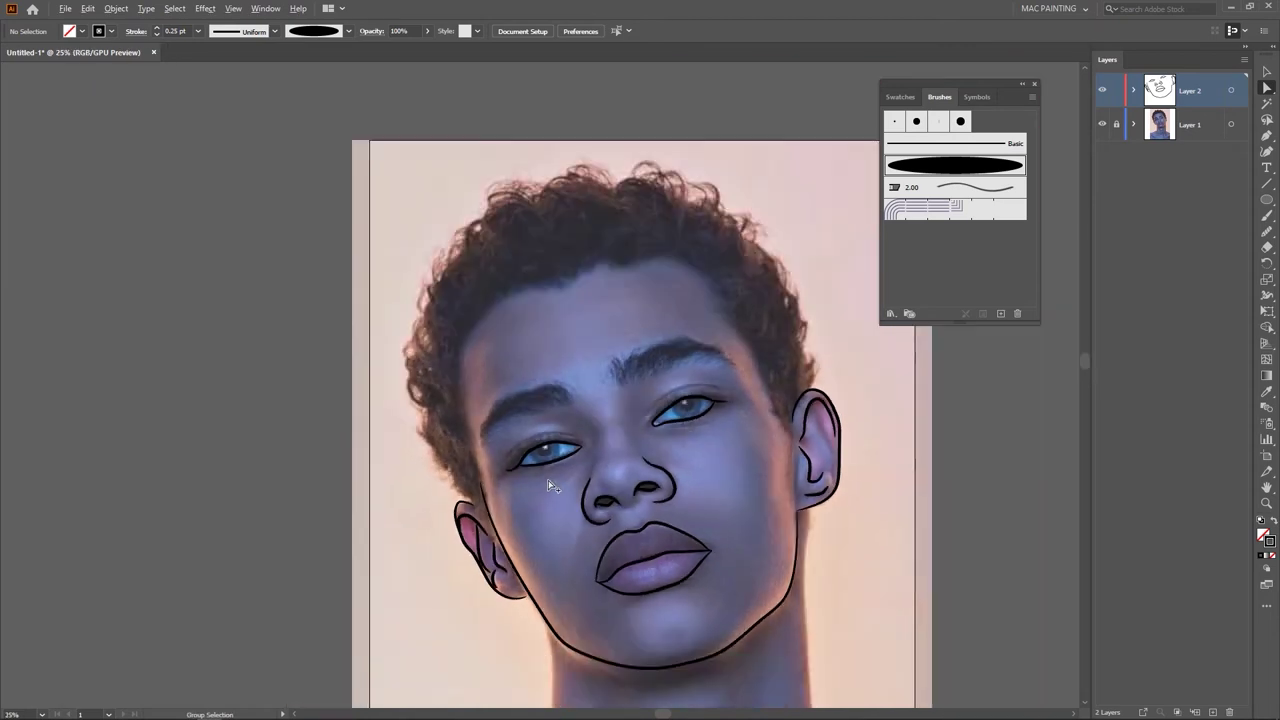
left_click_drag(674, 528, 593, 397)
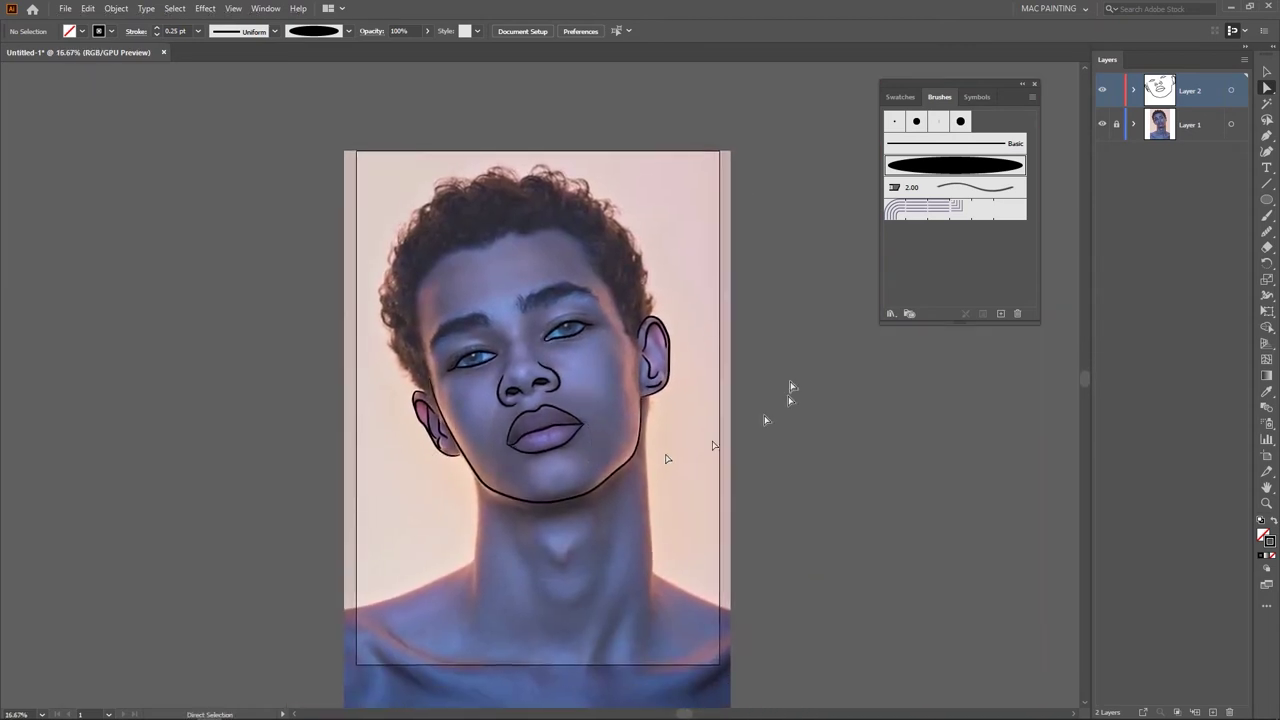
left_click(1102, 124)
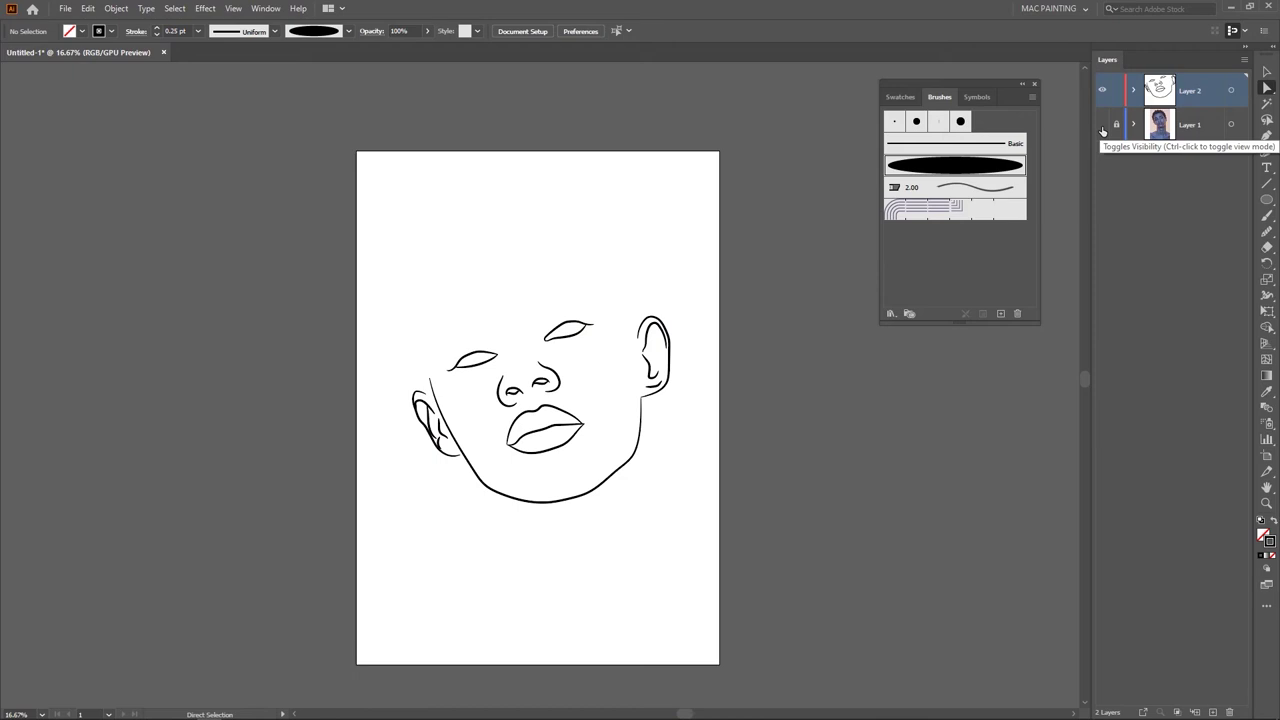
left_click(1102, 124)
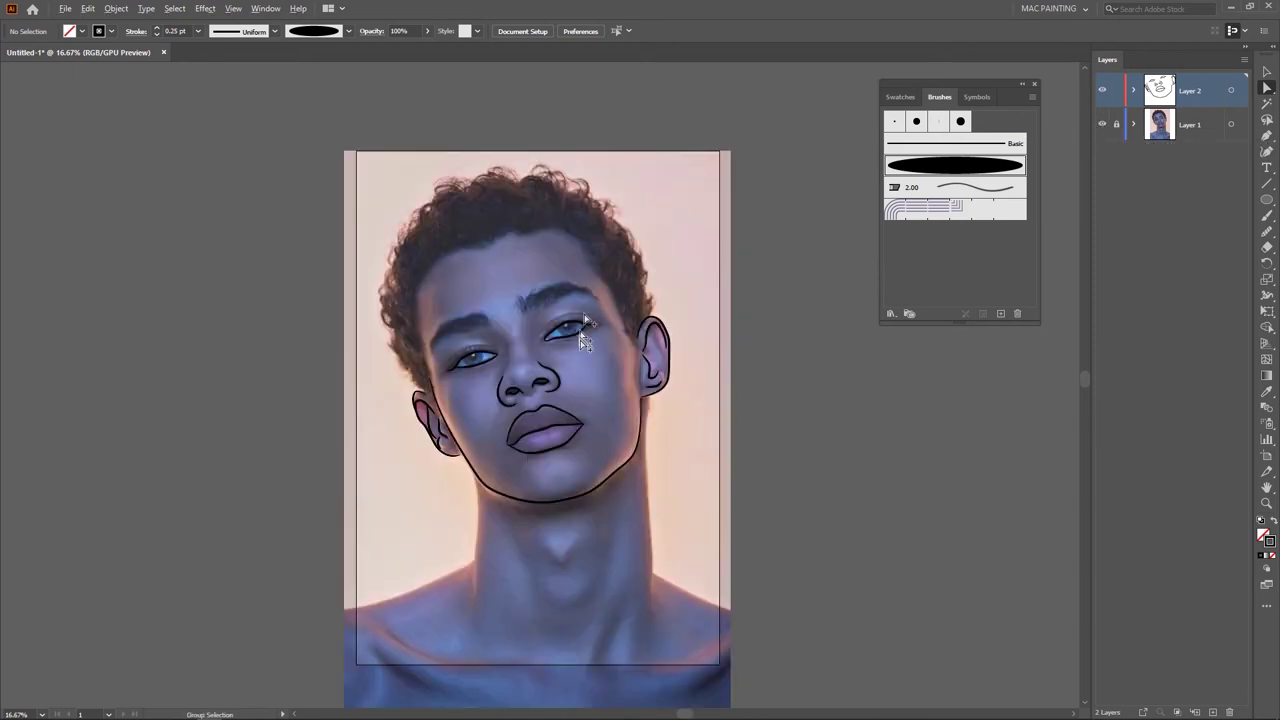
Step: Try out the Pencil tool with a closed freehand loop beside the head, and undo the loop
scroll(582, 342, "up", 1)
left_click_drag(471, 296, 566, 362)
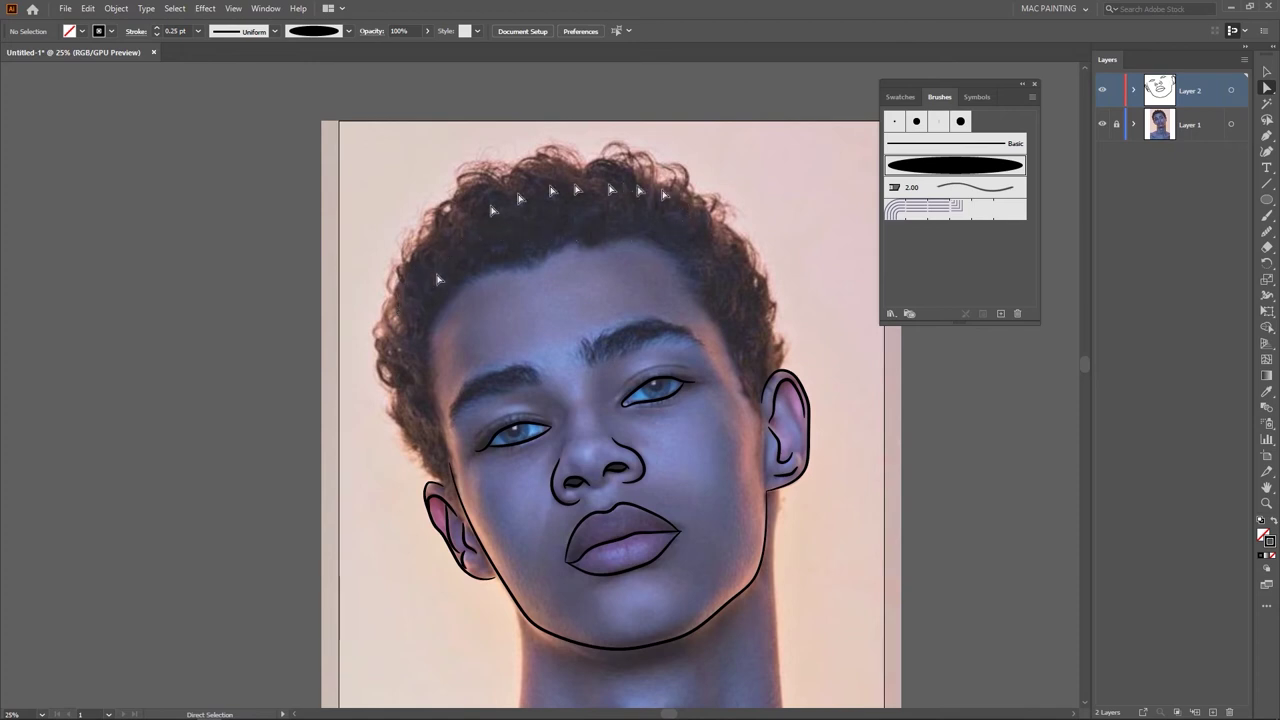
left_click_drag(686, 311, 681, 286)
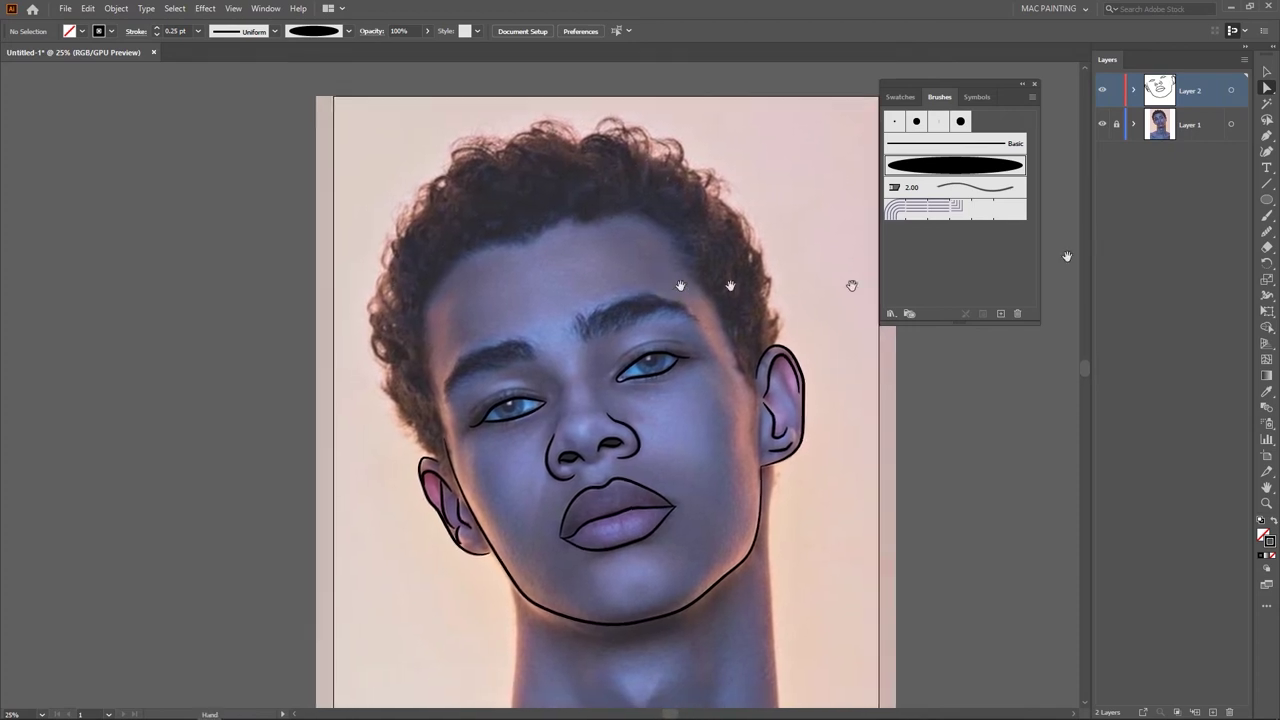
left_click_drag(1267, 234, 1176, 247)
key("space")
mouse_move(870, 360)
left_mouse_down()
mouse_move(775, 380)
mouse_move(784, 338)
mouse_move(756, 344)
left_mouse_up()
mouse_move(686, 291)
left_mouse_down()
mouse_move(742, 216)
mouse_move(852, 321)
mouse_move(750, 357)
mouse_move(690, 285)
left_mouse_up()
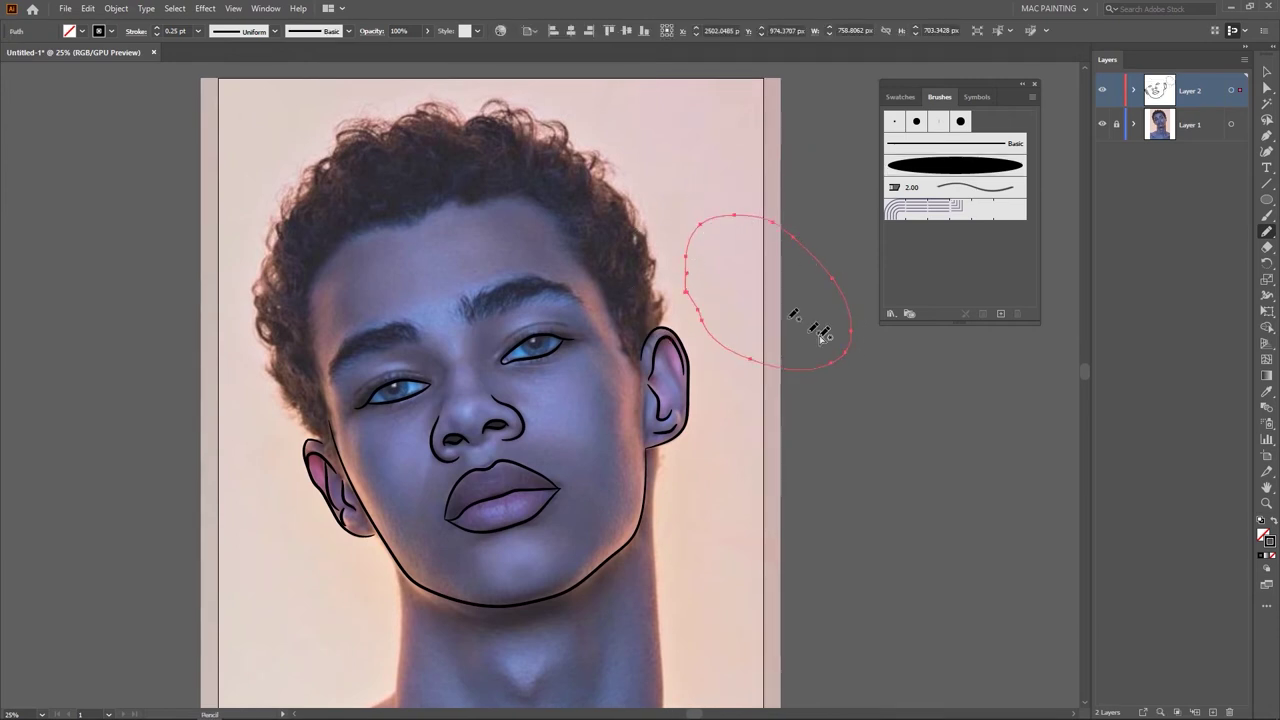
key("ctrl+z")
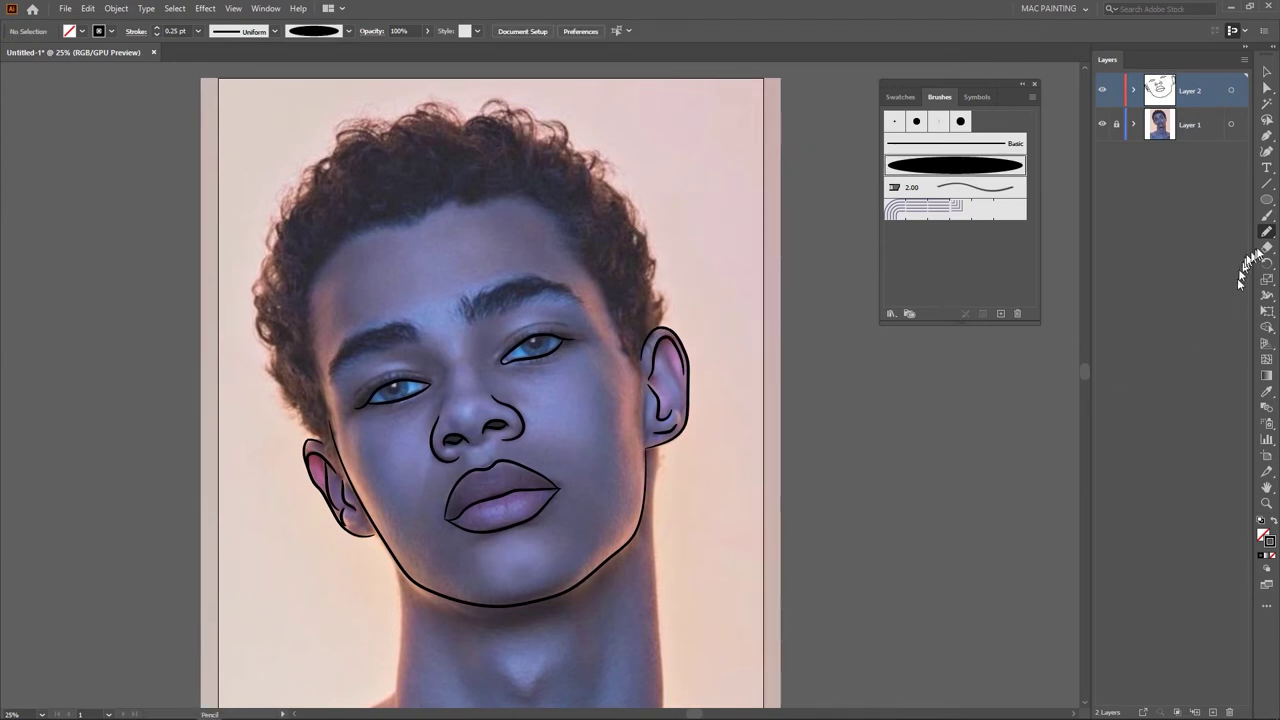
Step: Enable Fill new pencil strokes in the Pencil Tool options, then draw a test loop over the right-side ear and undo it
double_click(1266, 232)
left_click(389, 233)
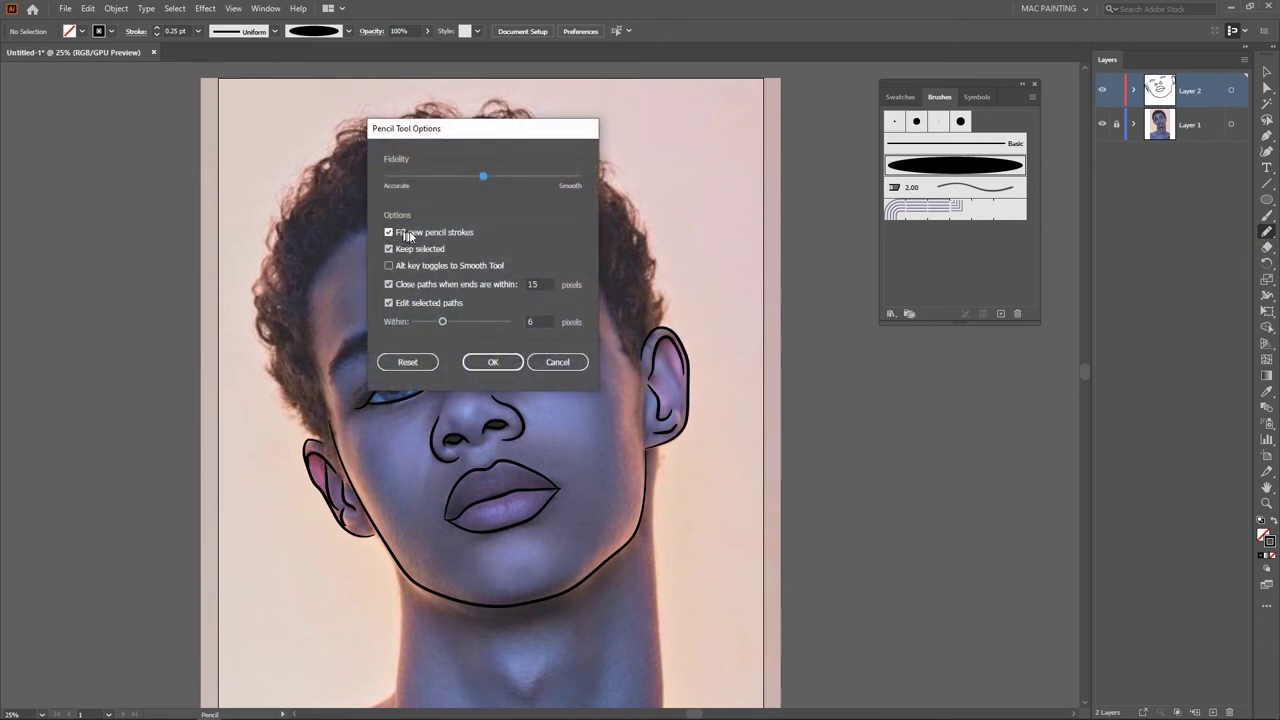
left_click(500, 362)
mouse_move(770, 290)
left_mouse_down()
mouse_move(603, 305)
mouse_move(660, 250)
mouse_move(789, 284)
left_mouse_up()
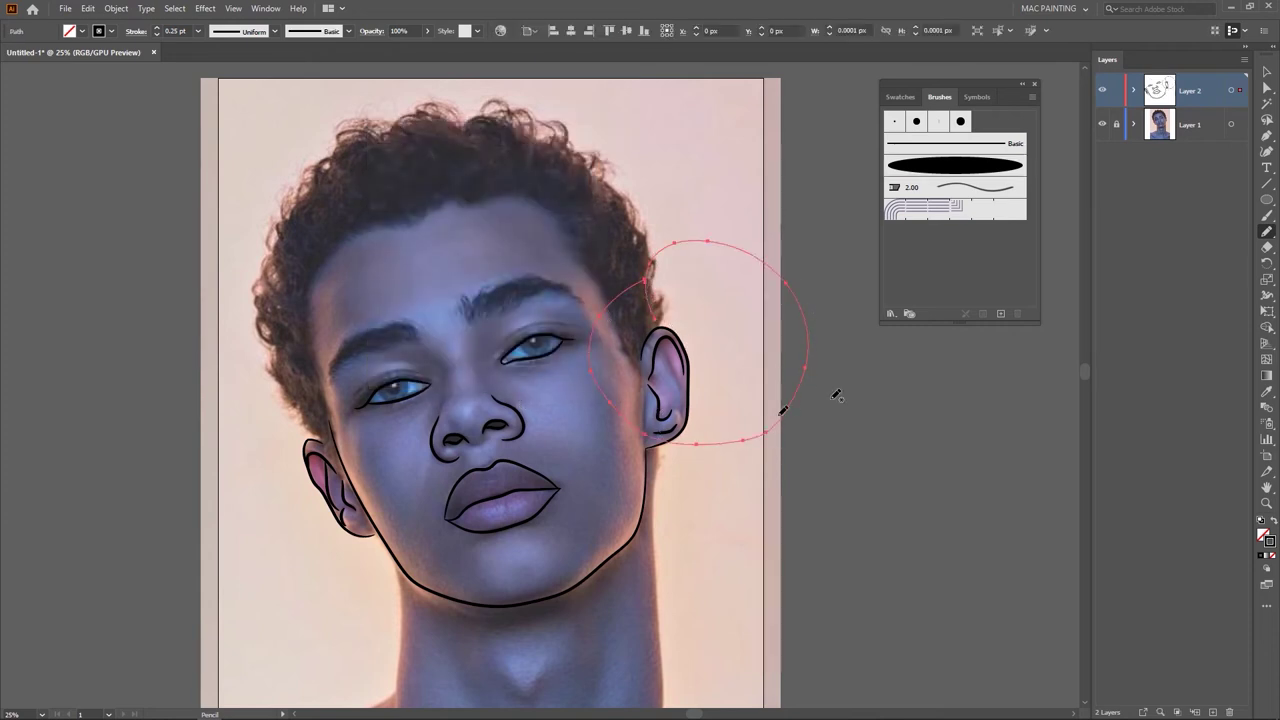
key("ctrl+z")
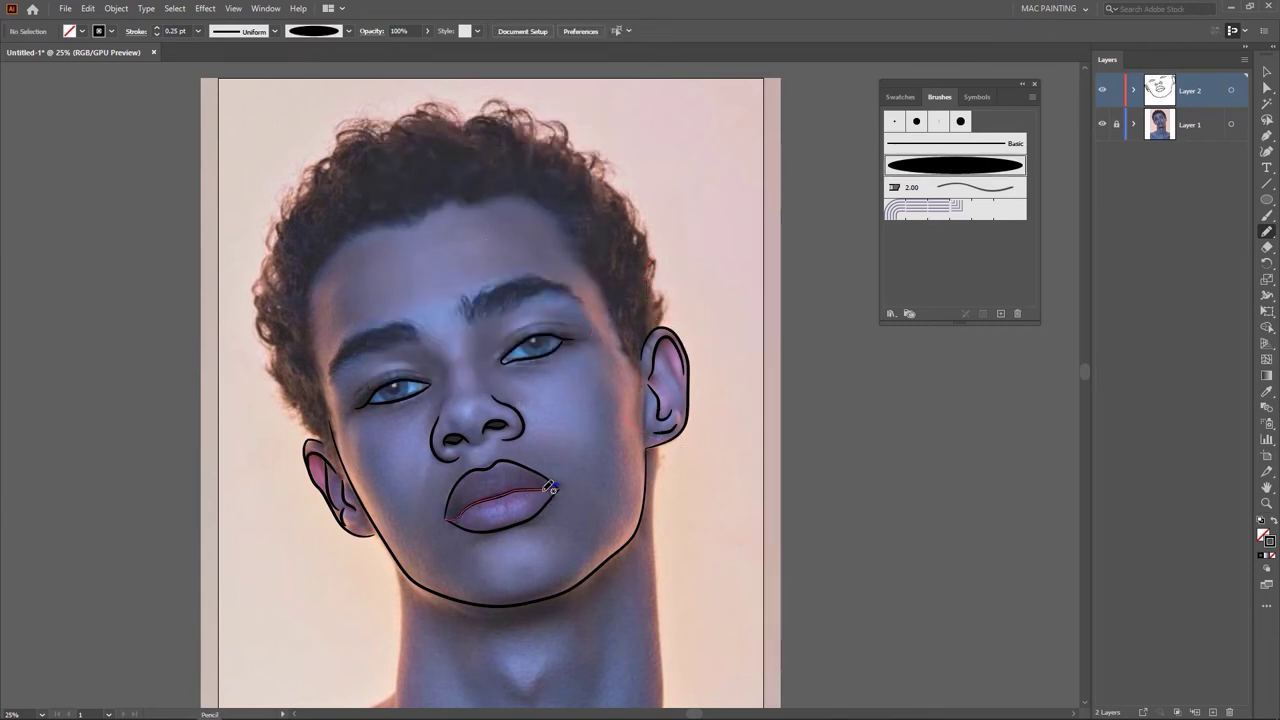
Step: Outline the left sideburn with the Pencil as a closed shape along the hair edge, from the ear up to brow height and back
mouse_move(463, 442)
left_mouse_down()
mouse_move(513, 441)
mouse_move(508, 421)
left_mouse_up()
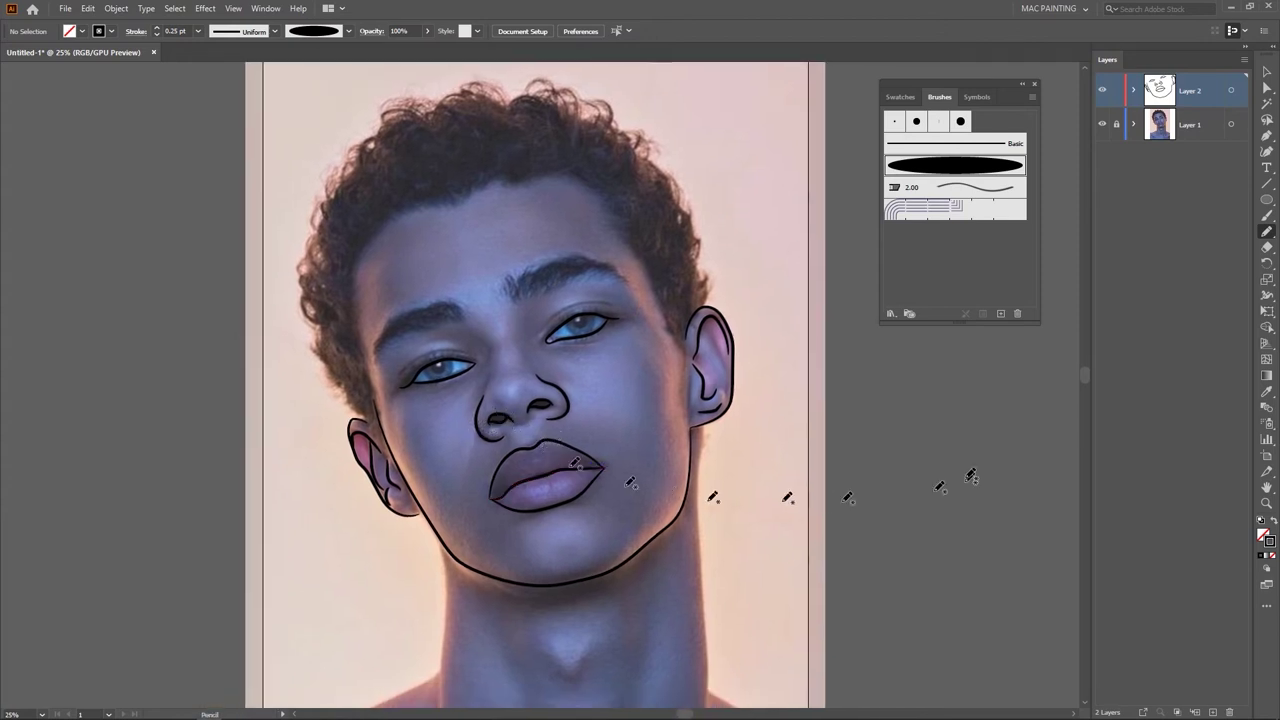
left_click_drag(458, 458, 530, 498)
scroll(530, 498, "up", 2)
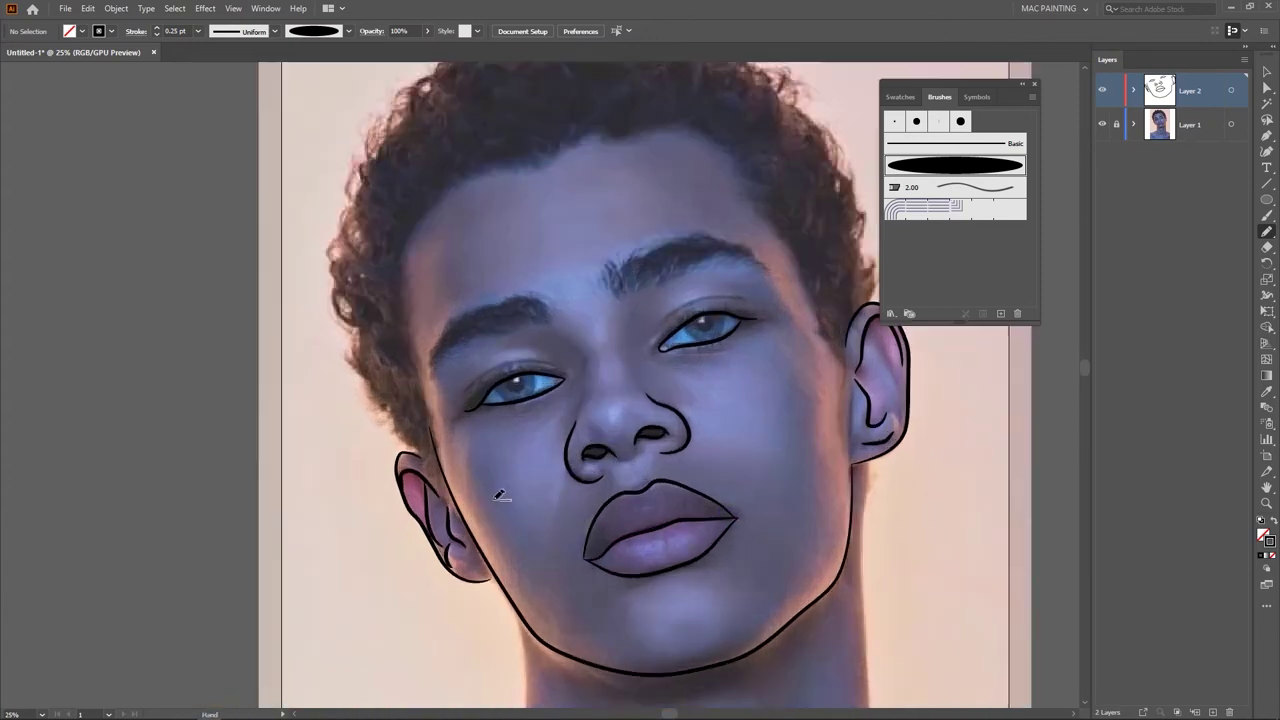
scroll(510, 541, "up", 1)
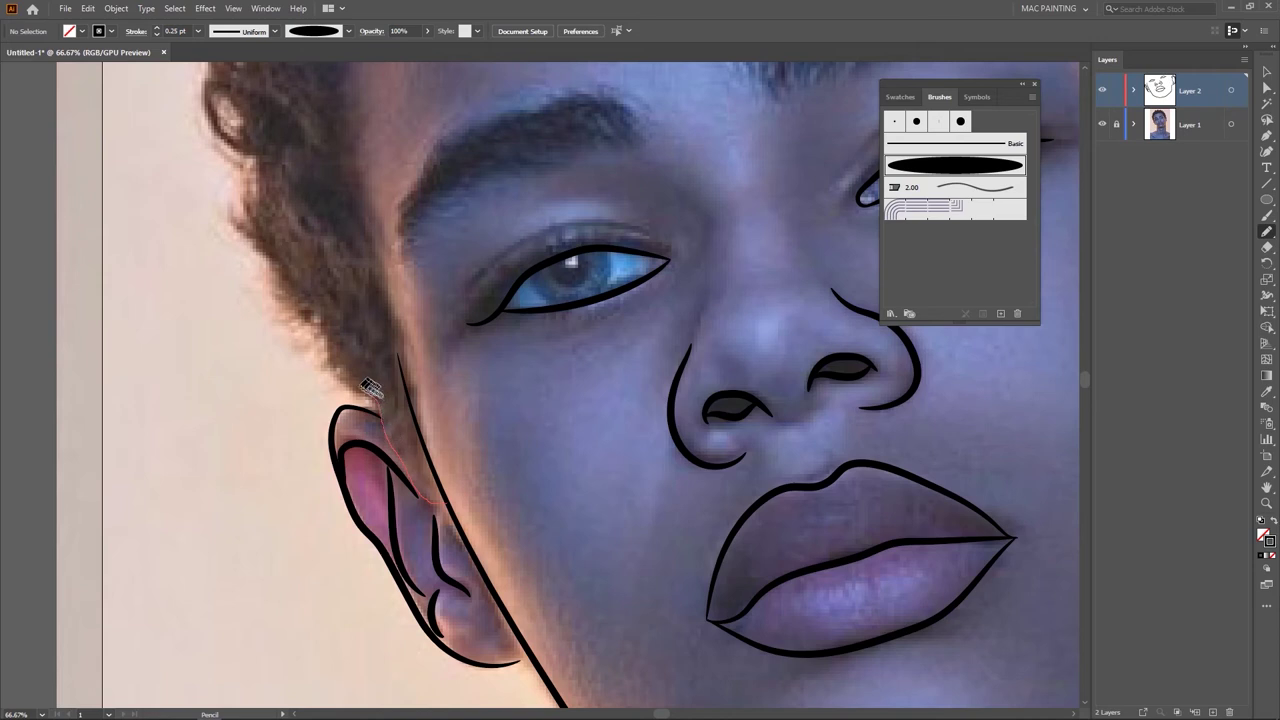
mouse_move(303, 296)
left_mouse_down()
mouse_move(245, 220)
mouse_move(256, 185)
mouse_move(347, 201)
mouse_move(390, 326)
left_mouse_up()
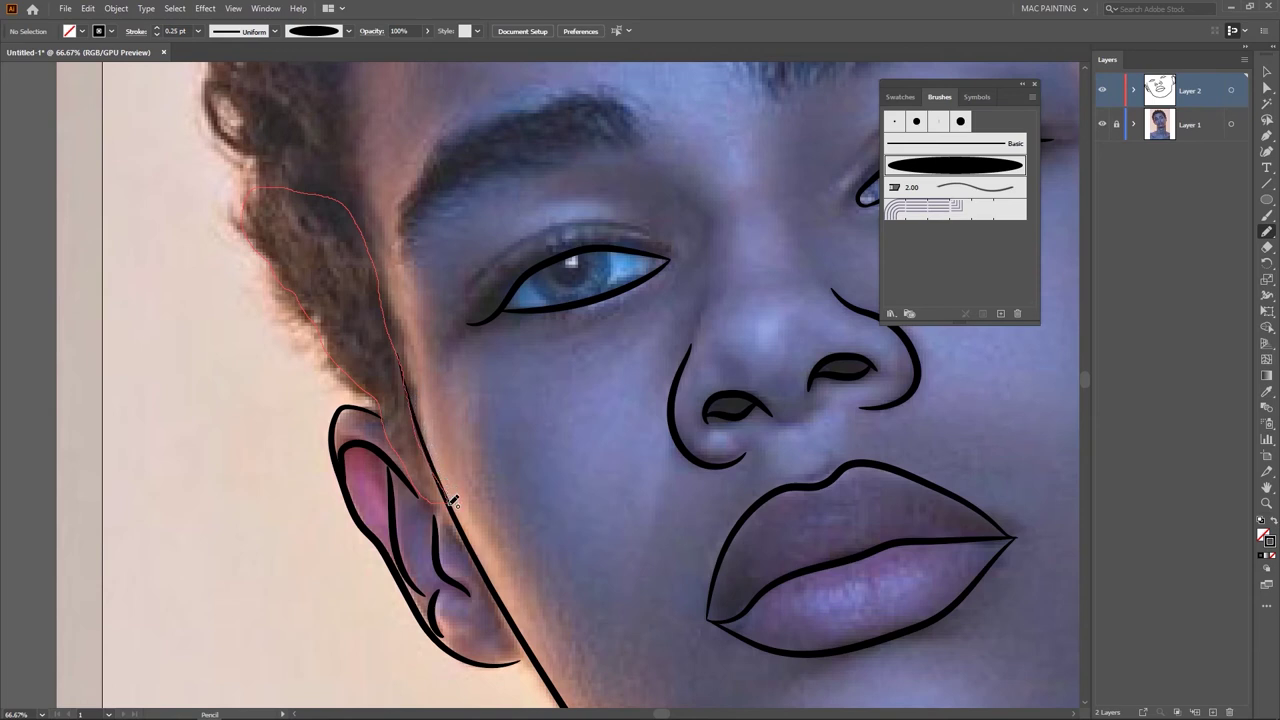
left_click_drag(449, 504, 450, 505)
Step: Swap the fill and stroke of the sideburn shape to make it solid black without an outline
left_click_drag(648, 487, 606, 504)
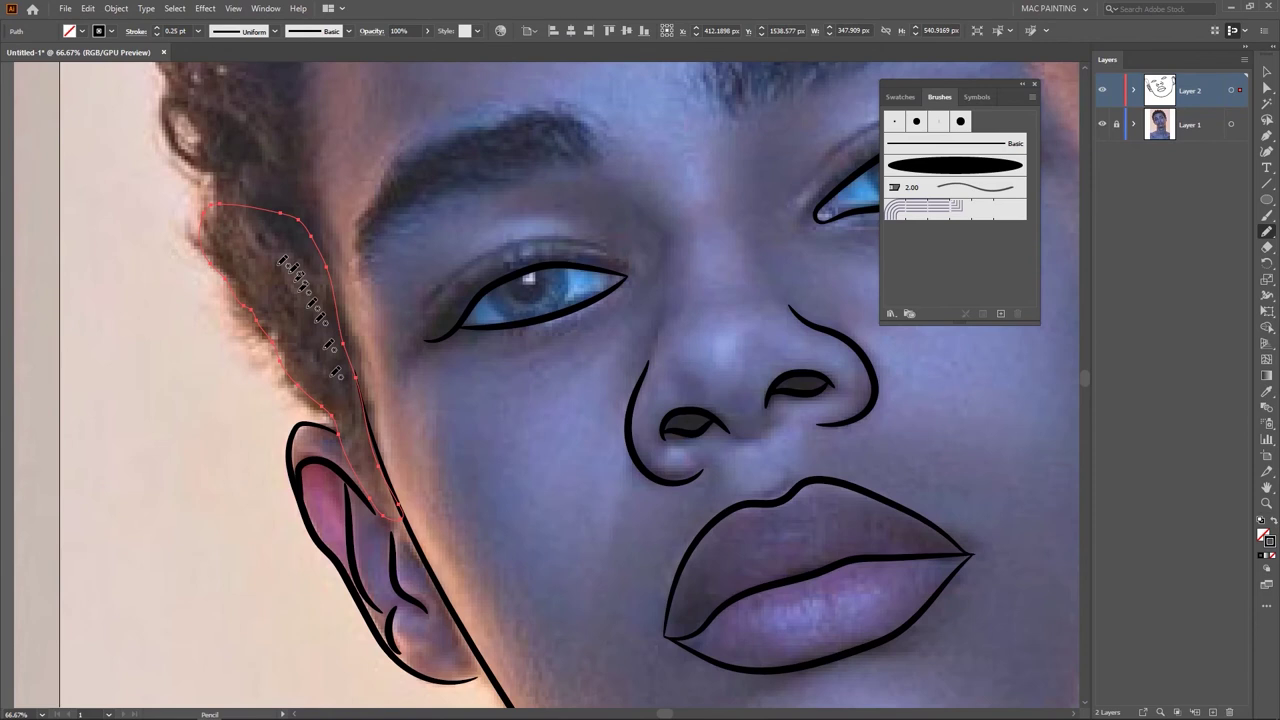
left_click_drag(441, 427, 451, 417)
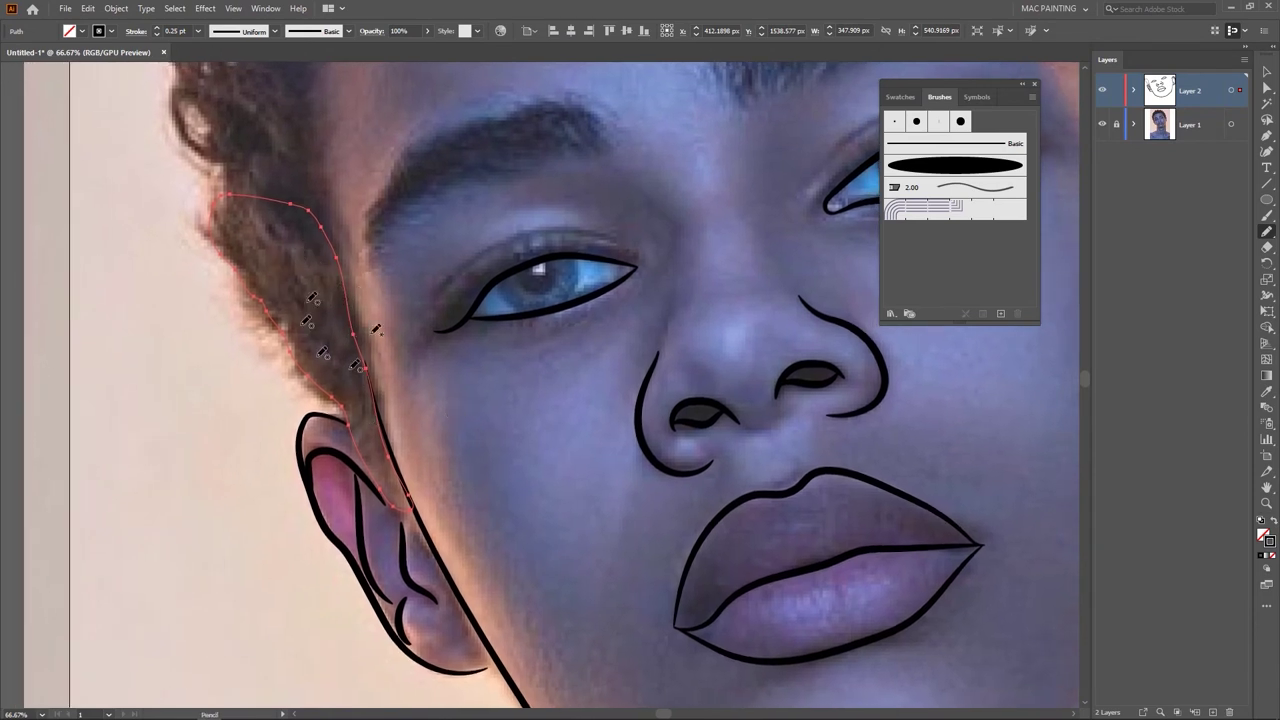
scroll(503, 377, "down", 2)
scroll(503, 377, "right", 3)
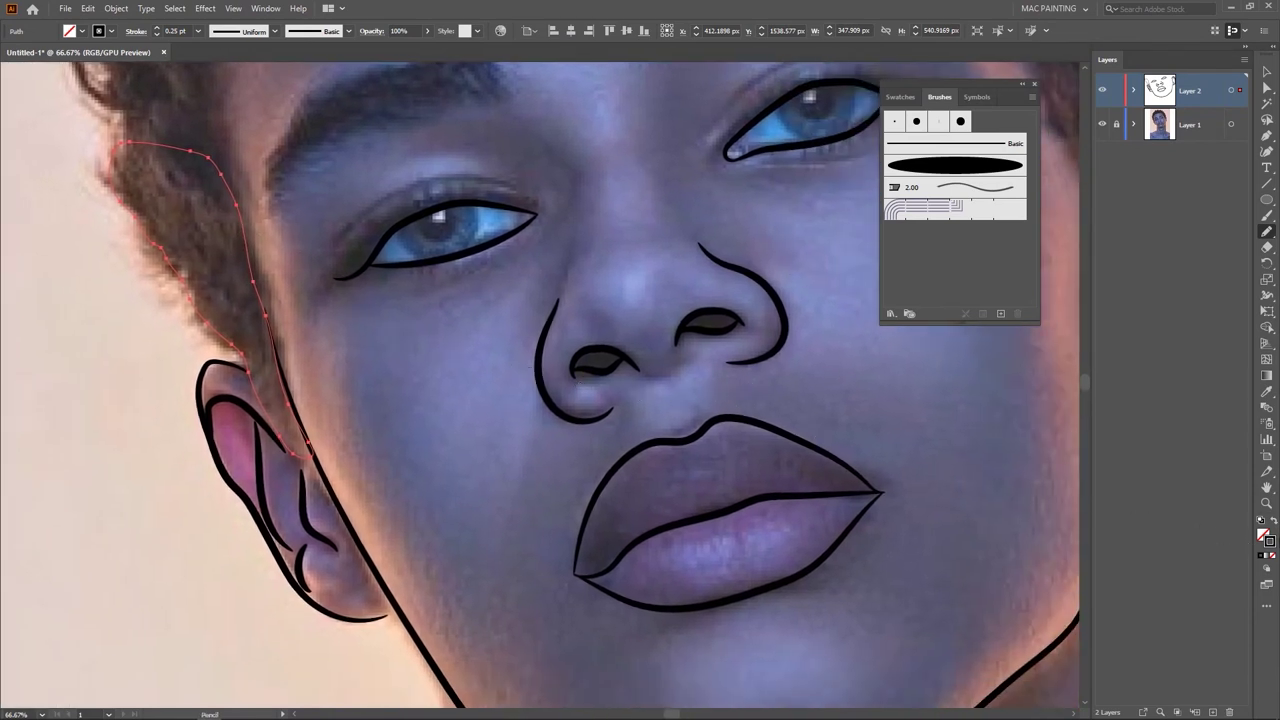
left_click(1263, 540)
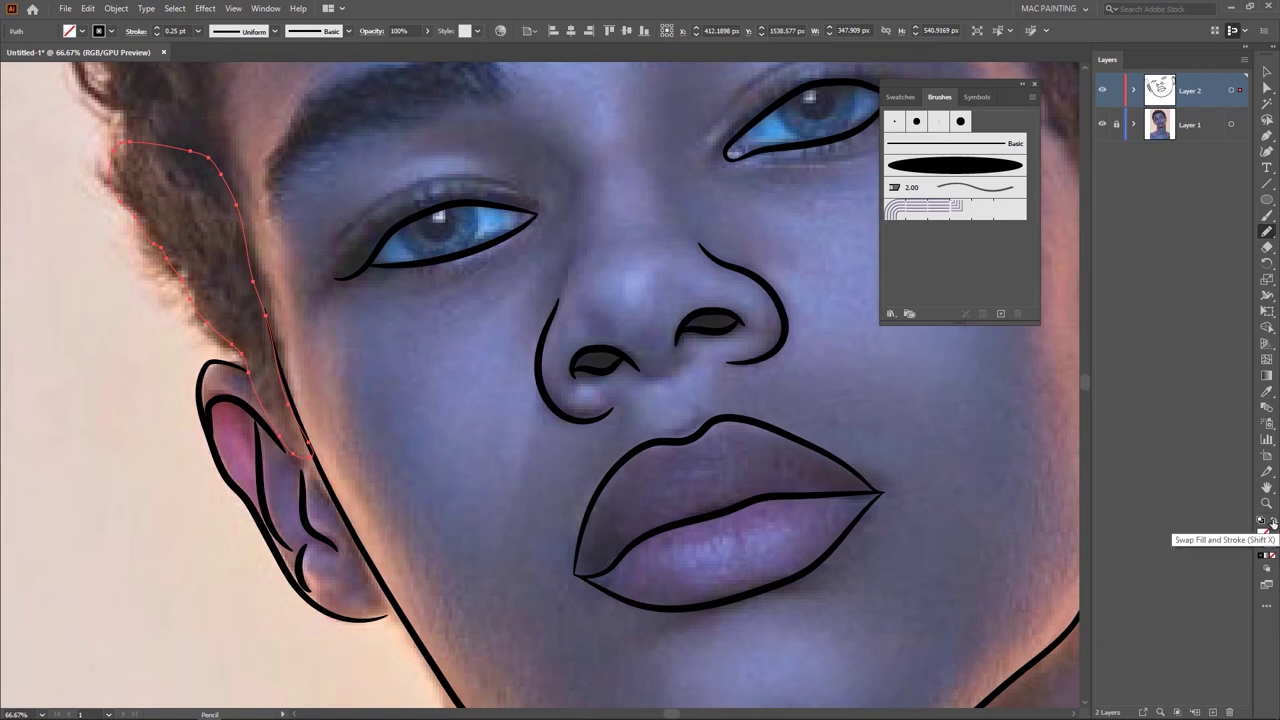
left_click(1274, 522)
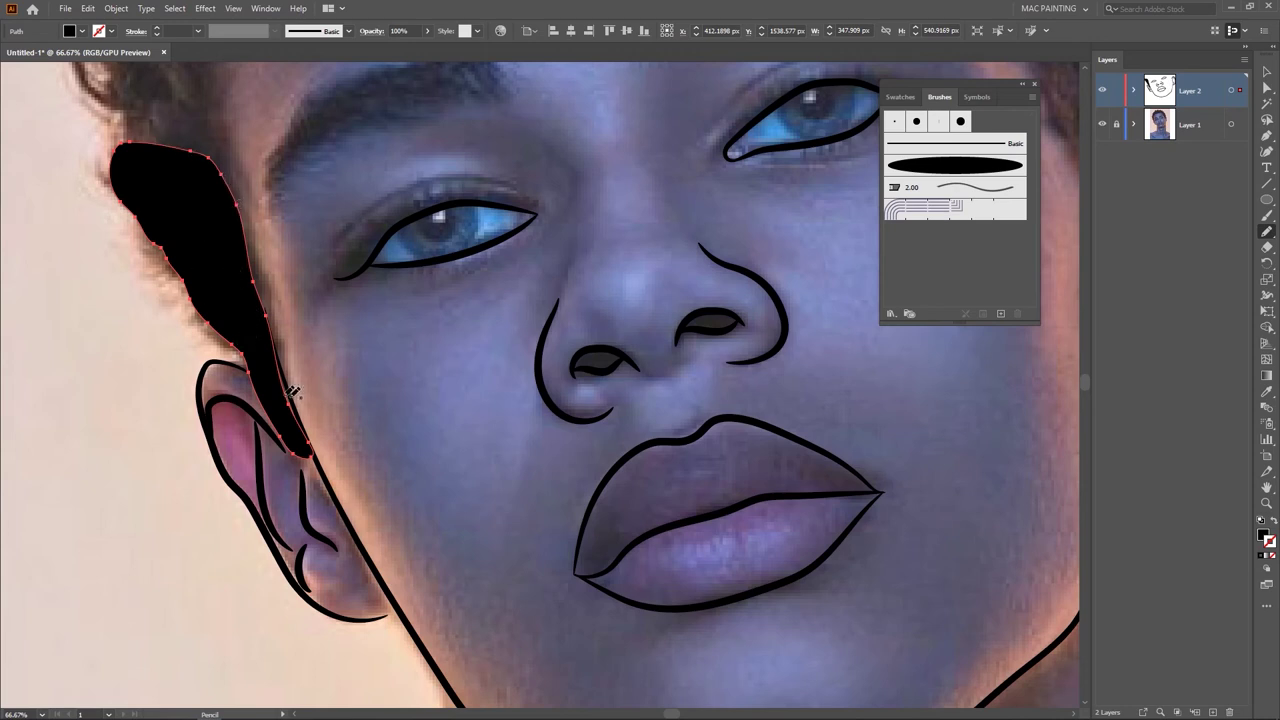
Step: Move the sideburn shape's lower edge anchor slightly outward onto the jawline stroke, and deselect the shape
left_click_drag(298, 386, 364, 427)
key("a")
left_click(355, 450)
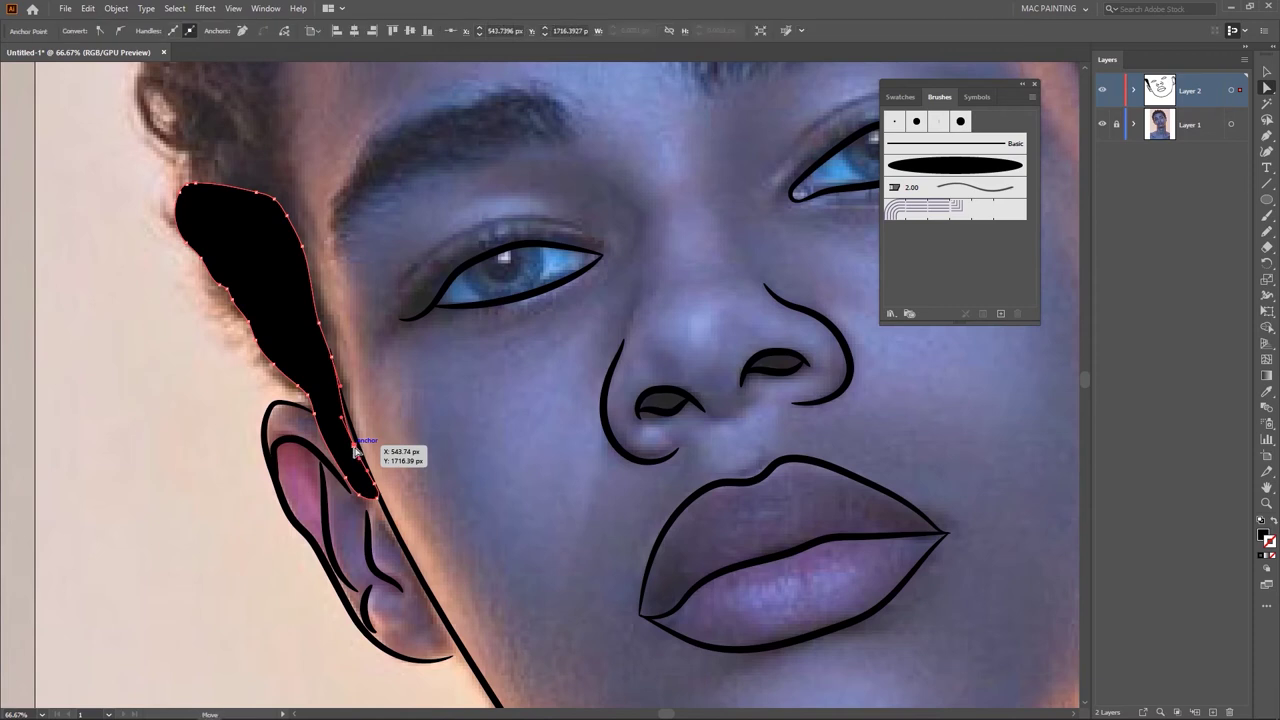
left_click_drag(355, 450, 359, 450)
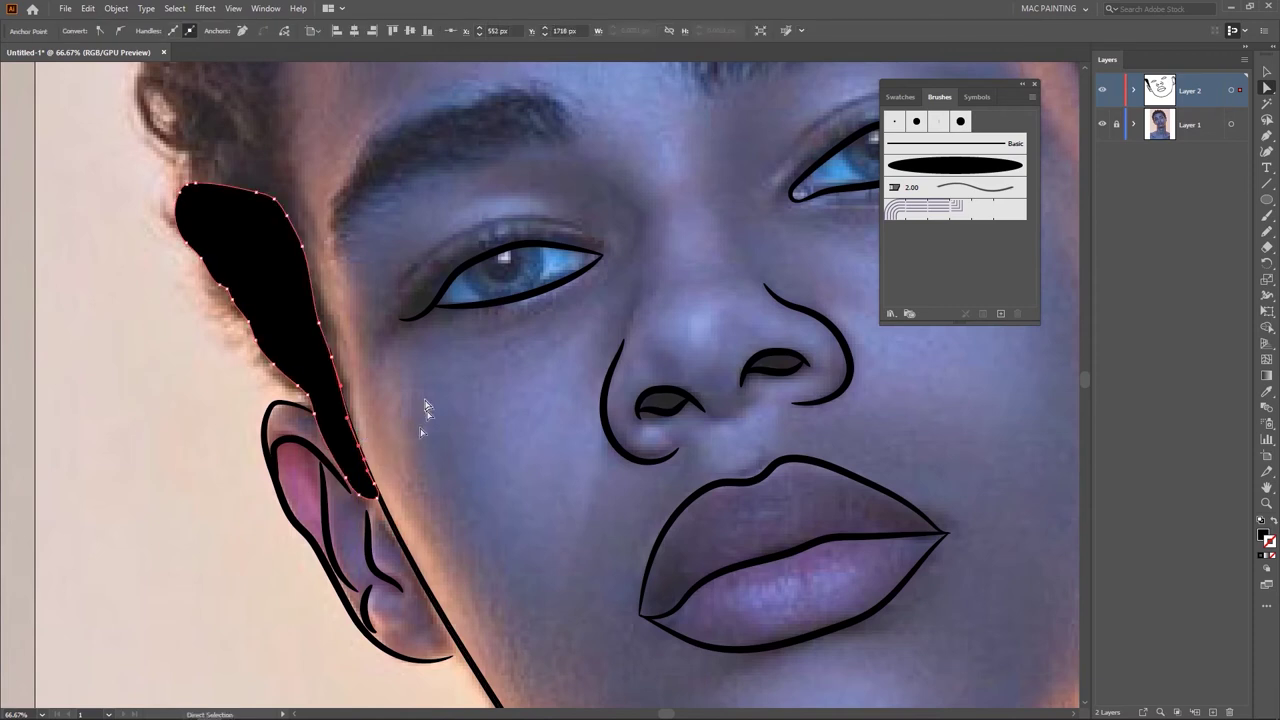
left_click(425, 430)
Step: Draw a closed black Pencil shape over the left side of the hair, from the sideburn up around the temple hairline
key("space")
left_click_drag(401, 376, 468, 617)
mouse_move(412, 480)
left_mouse_down()
mouse_move(476, 473)
mouse_move(371, 514)
left_mouse_up()
key("n")
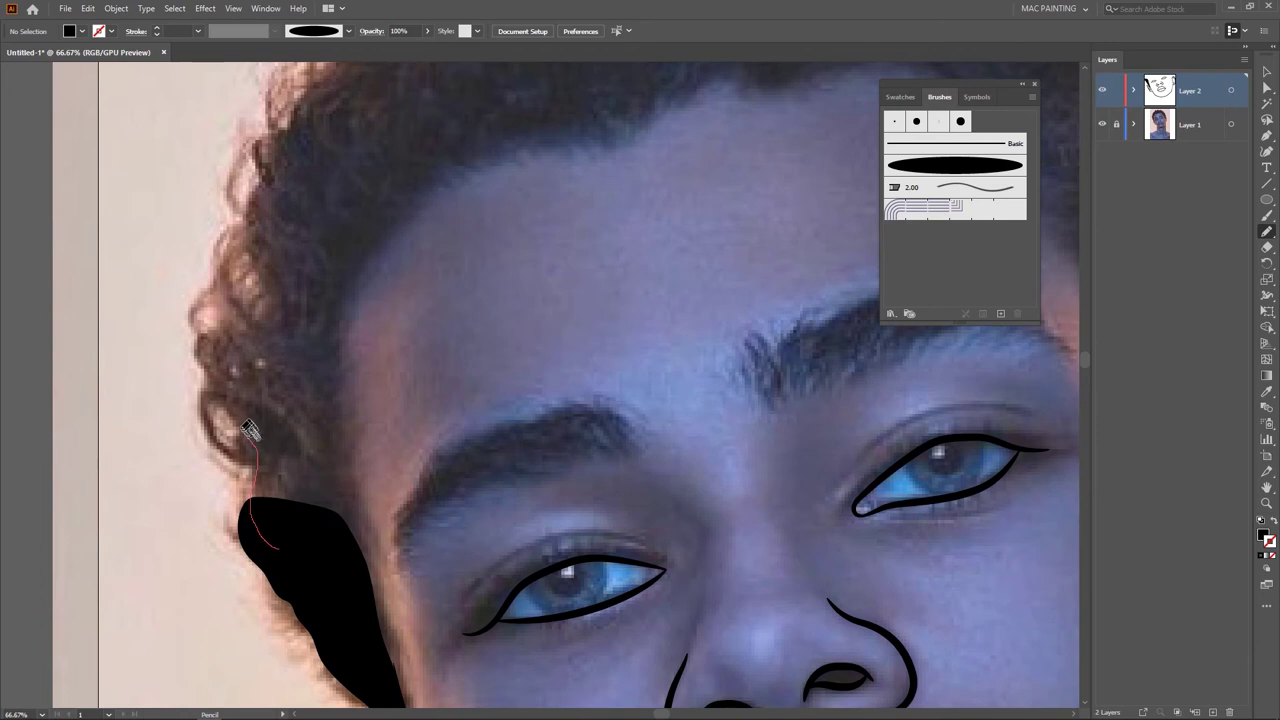
left_click_drag(224, 398, 210, 362)
mouse_move(222, 284)
left_mouse_down()
mouse_move(266, 160)
mouse_move(297, 142)
mouse_move(371, 128)
mouse_move(414, 145)
mouse_move(428, 168)
left_mouse_up()
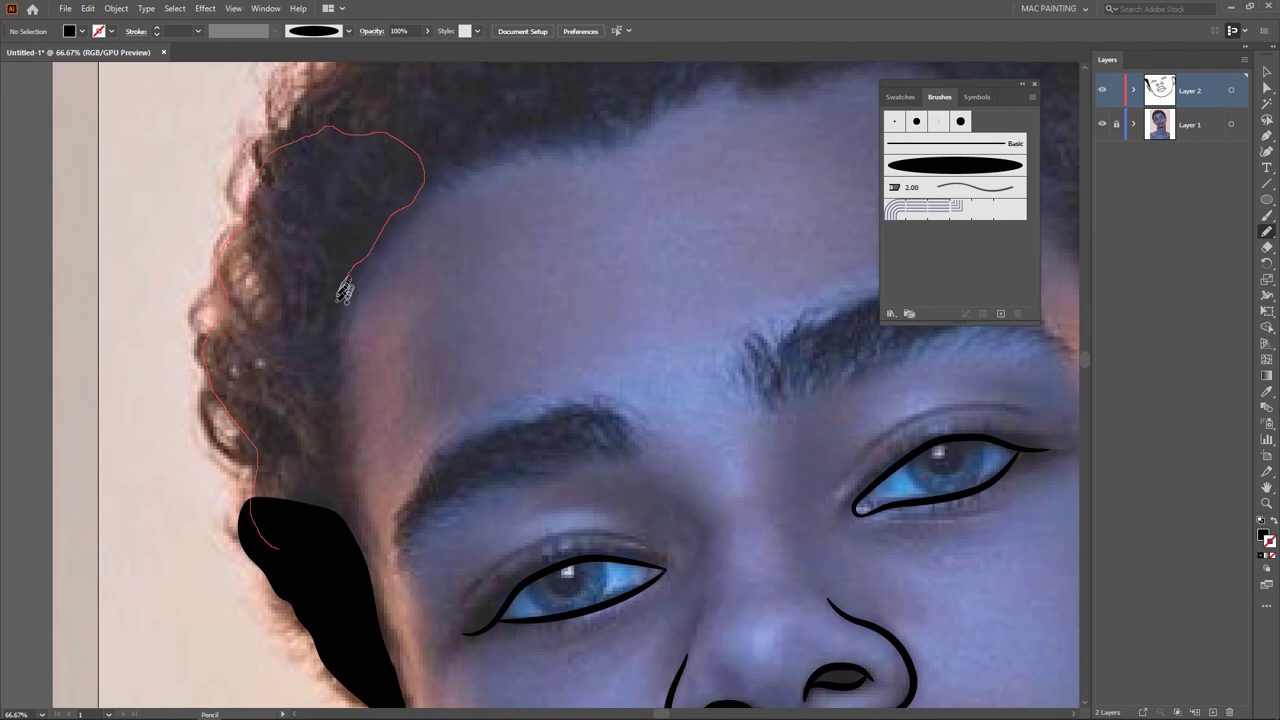
mouse_move(336, 327)
left_mouse_down()
mouse_move(343, 493)
mouse_move(330, 585)
mouse_move(279, 549)
left_mouse_up()
Step: Draw a closed black Pencil shape over the upper left of the hair, overlapping the side shape and following the forehead hairline
key("space")
left_click_drag(560, 491, 447, 606)
left_click_drag(424, 481, 393, 610)
left_click_drag(369, 546, 358, 645)
mouse_move(102, 603)
left_mouse_down()
mouse_move(115, 510)
mouse_move(140, 467)
mouse_move(263, 327)
mouse_move(336, 332)
mouse_move(441, 392)
mouse_move(436, 479)
mouse_move(102, 604)
left_mouse_up()
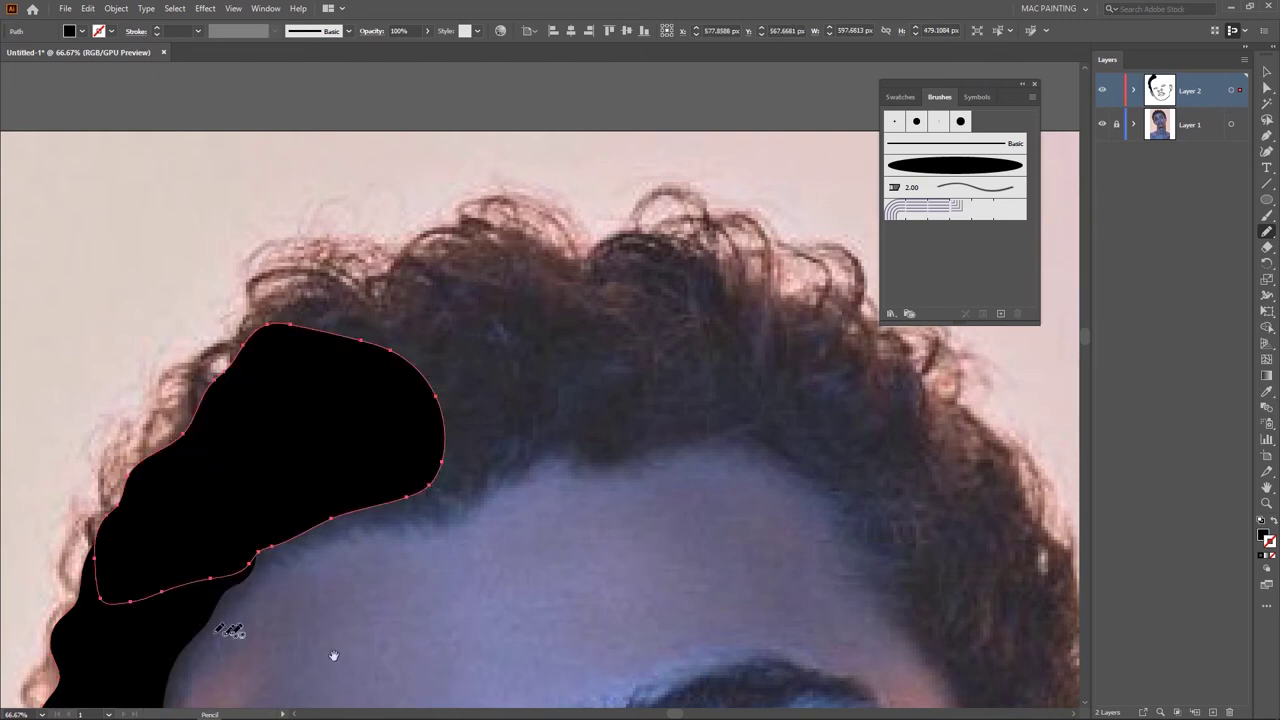
Step: Continue the hair with a closed black Pencil shape across the top of the head above the forehead
left_click_drag(460, 624, 342, 542)
mouse_move(383, 404)
left_mouse_down()
mouse_move(407, 453)
mouse_move(472, 502)
left_mouse_up()
mouse_move(186, 352)
left_mouse_down()
mouse_move(190, 305)
mouse_move(318, 278)
mouse_move(465, 213)
mouse_move(510, 226)
mouse_move(650, 222)
mouse_move(765, 322)
mouse_move(758, 375)
mouse_move(726, 392)
mouse_move(597, 414)
mouse_move(500, 412)
mouse_move(347, 465)
mouse_move(218, 405)
mouse_move(188, 353)
left_mouse_up()
Step: Draw the right side of the hair with the Pencil, down the hairline to the ear and back up the outer edge to the top
mouse_move(641, 365)
left_mouse_down()
mouse_move(451, 265)
mouse_move(316, 122)
left_mouse_up()
mouse_move(240, 155)
left_mouse_down()
mouse_move(406, 194)
mouse_move(477, 246)
mouse_move(516, 337)
mouse_move(568, 402)
mouse_move(634, 584)
left_mouse_up()
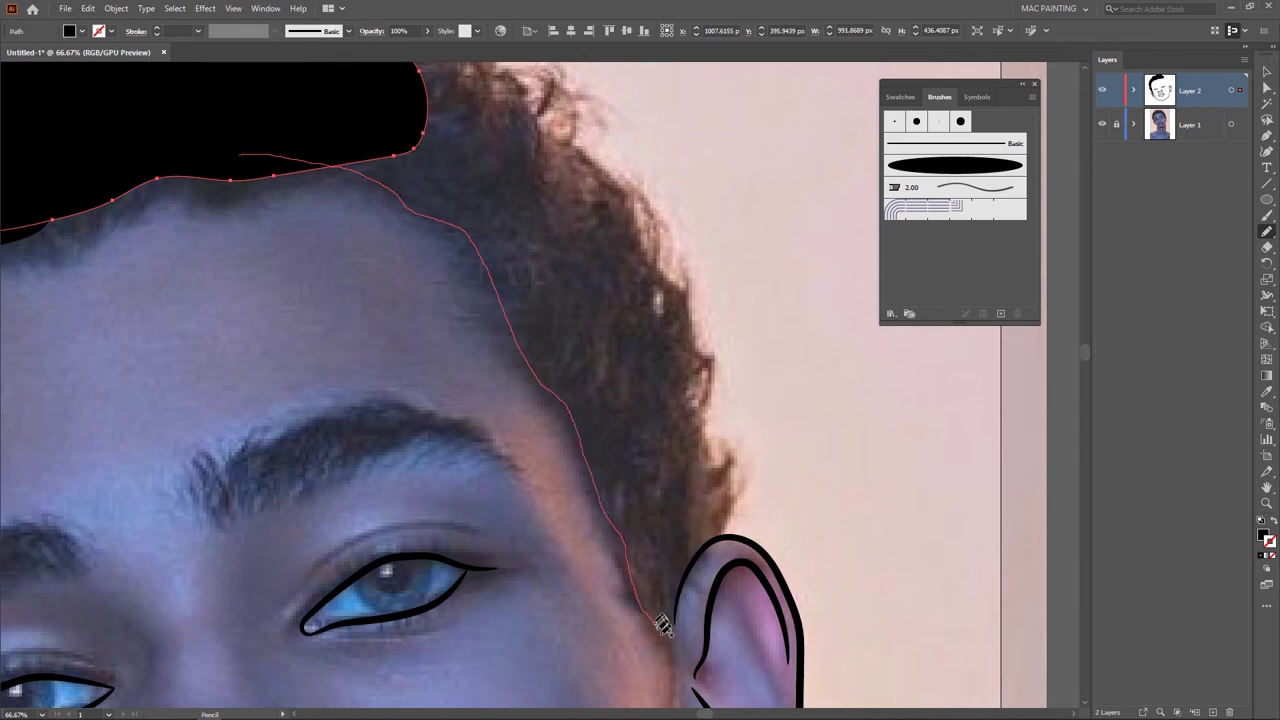
mouse_move(680, 602)
left_mouse_down()
mouse_move(715, 541)
mouse_move(718, 488)
mouse_move(673, 277)
mouse_move(629, 211)
mouse_move(468, 105)
mouse_move(327, 88)
mouse_move(241, 119)
mouse_move(242, 153)
left_mouse_up()
scroll(268, 268, "up", 5)
mouse_move(418, 300)
left_mouse_down()
mouse_move(508, 380)
mouse_move(400, 425)
mouse_move(228, 252)
left_mouse_up()
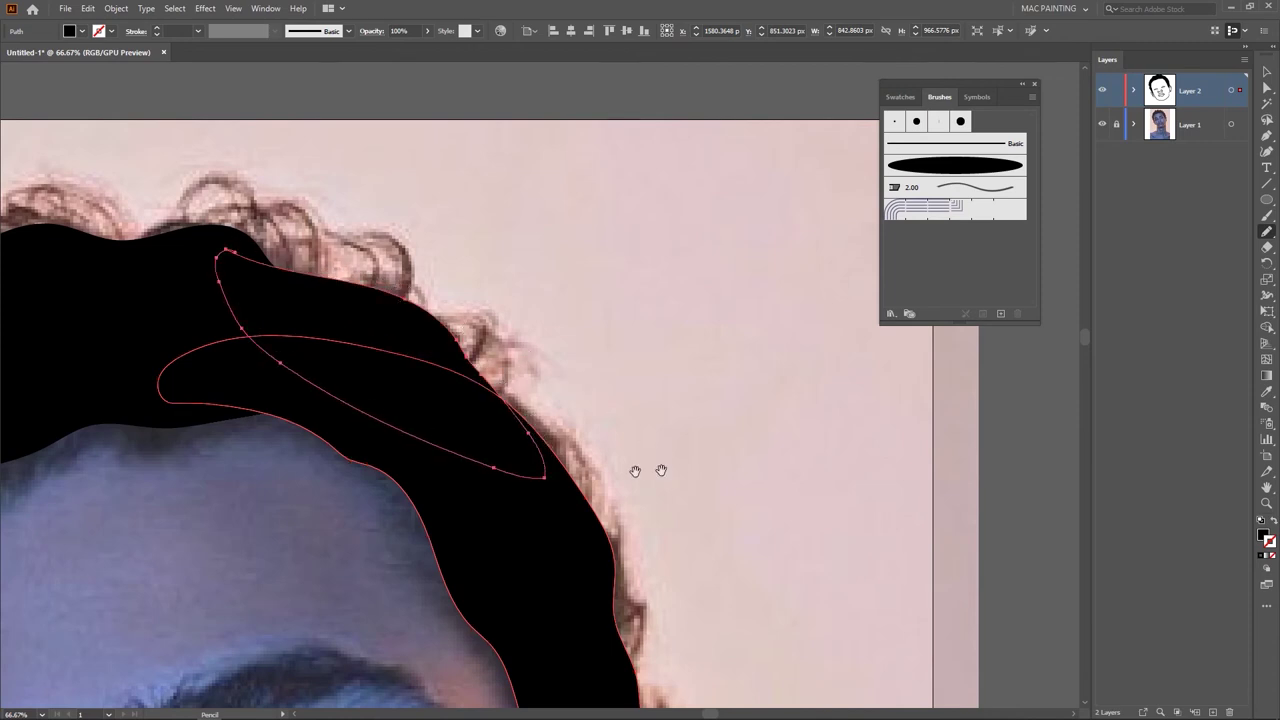
Step: Deselect the hair and toggle the photo on Layer 1 several times to compare the black hair shape with the portrait
left_click_drag(540, 415, 687, 277)
scroll(550, 435, "down", 5)
left_click_drag(545, 442, 547, 358)
key("v")
left_click(654, 379)
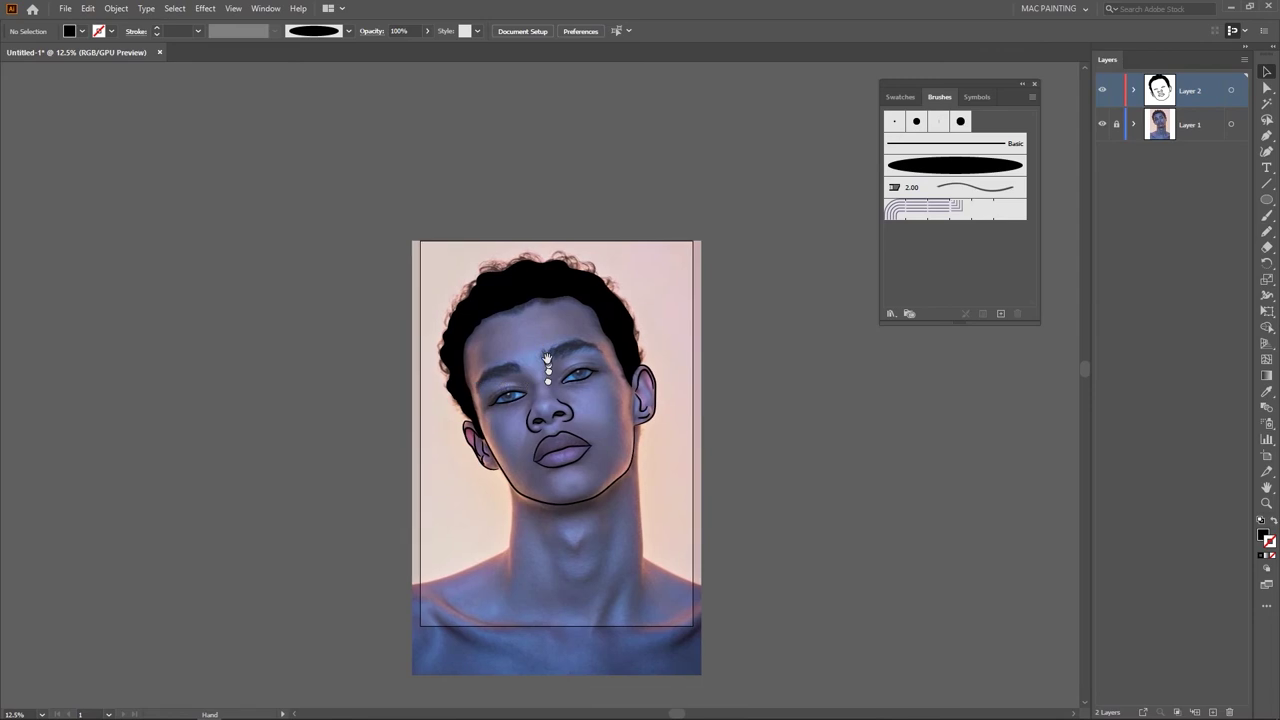
left_click(1102, 125)
left_click(1102, 125)
left_click(1102, 125)
left_click(1102, 125)
left_click(1102, 125)
left_click(1102, 125)
scroll(535, 420, "up", 4)
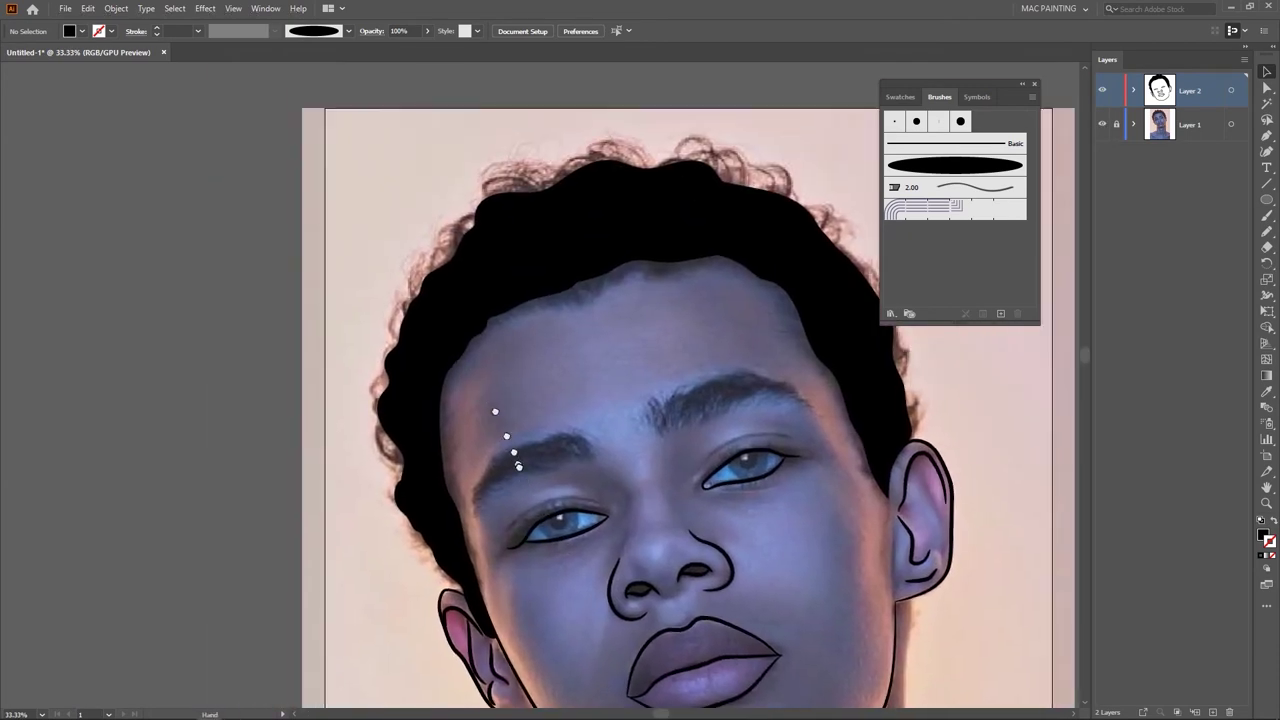
Step: Try to draw jagged hair tips with the Pencil along the inner edge of the left sideburn
left_click_drag(427, 402, 398, 372)
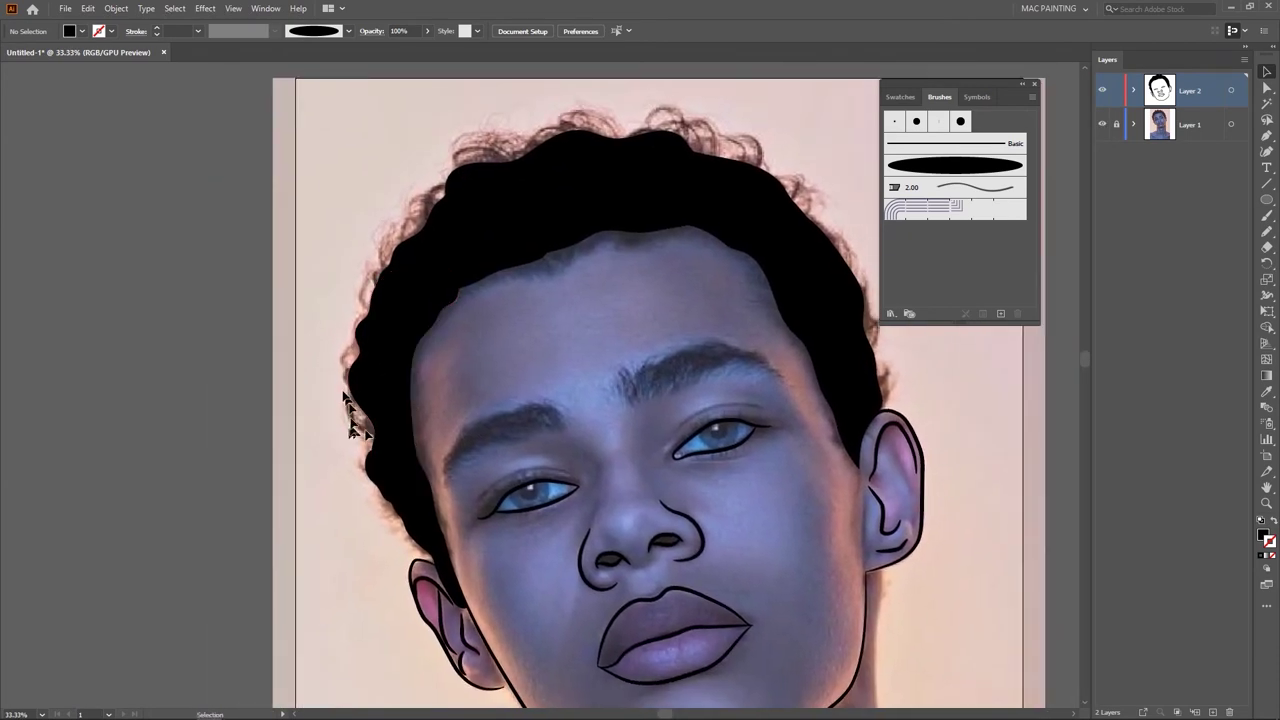
scroll(420, 420, "up", 3)
scroll(420, 420, "right", 2)
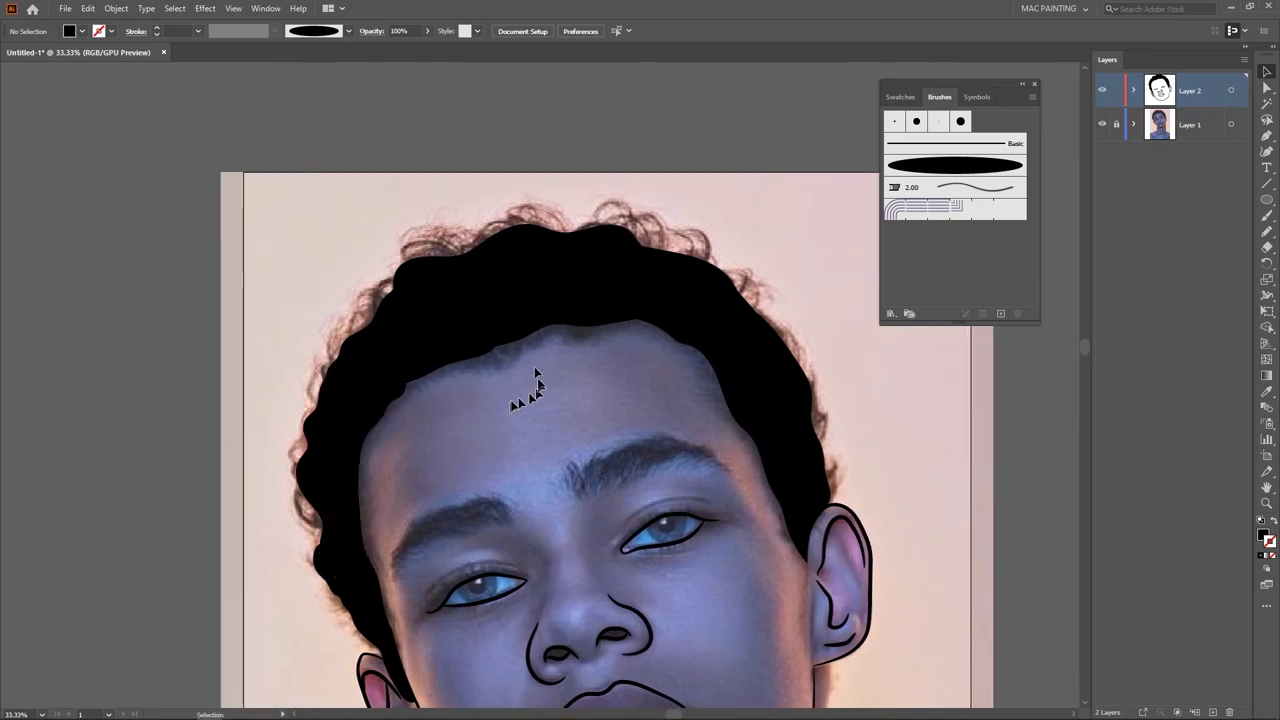
key("b")
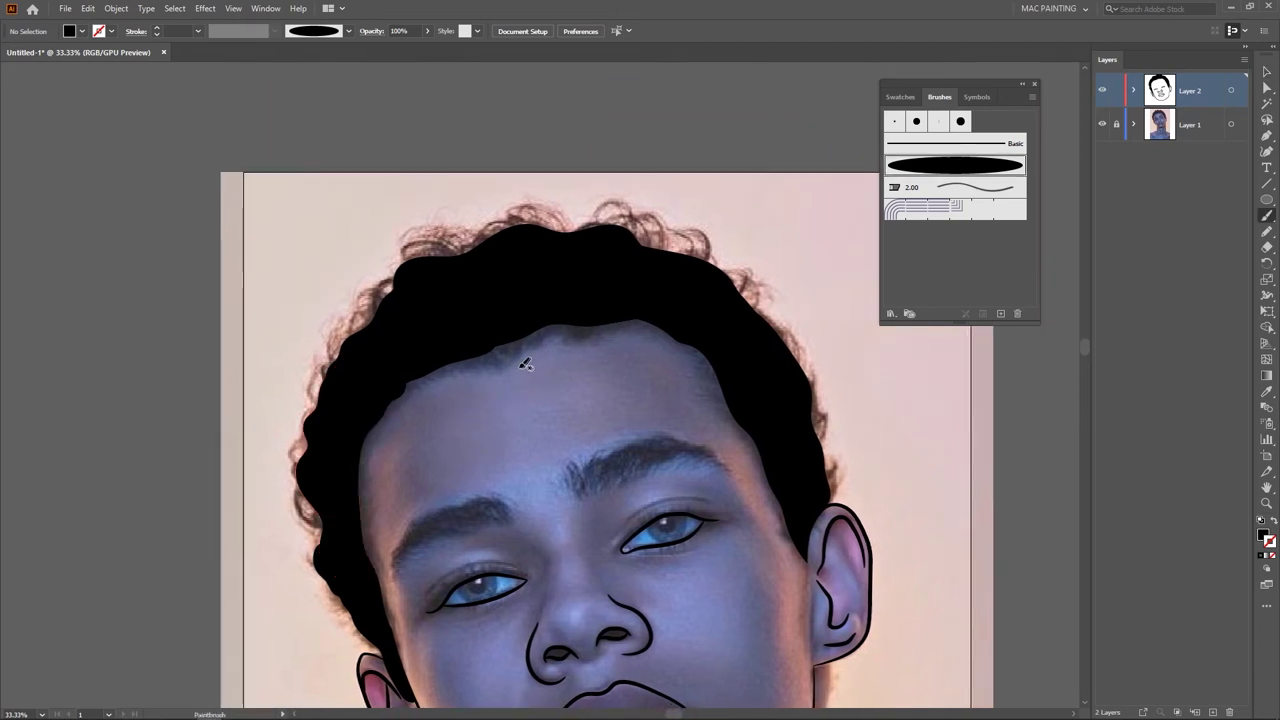
key("n")
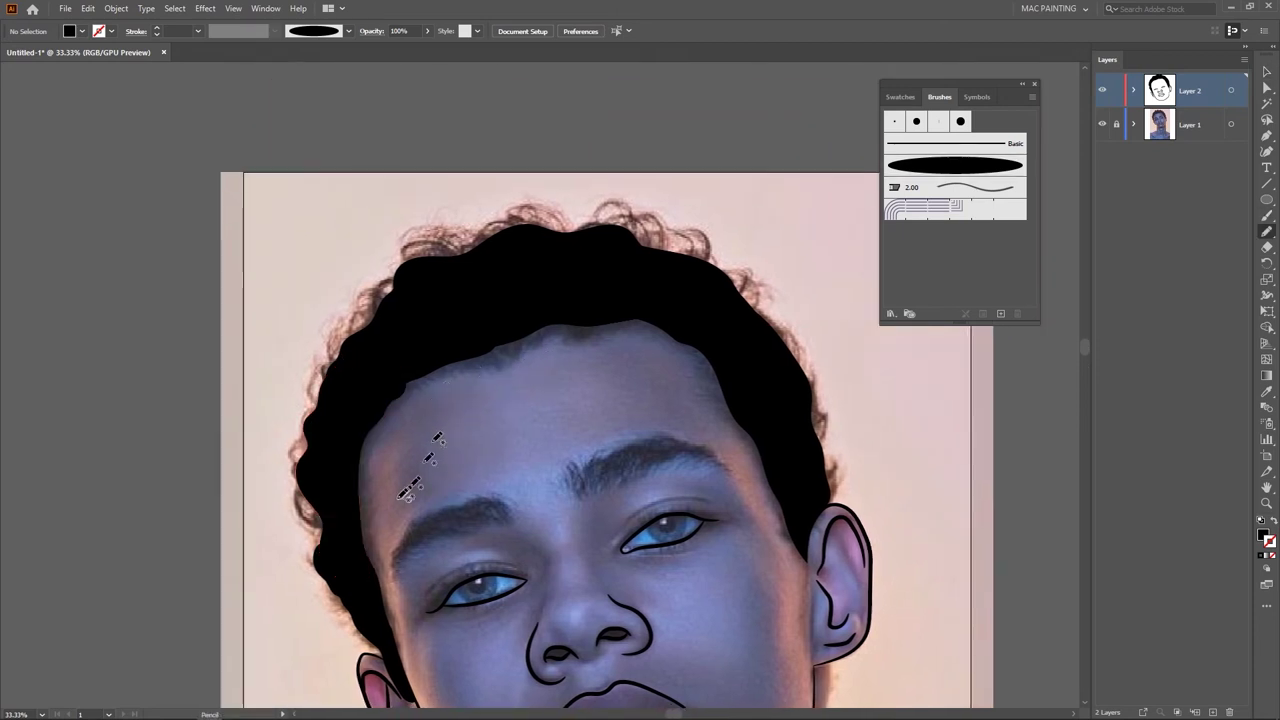
scroll(400, 493, "up", 1)
scroll(400, 500, "down", 3)
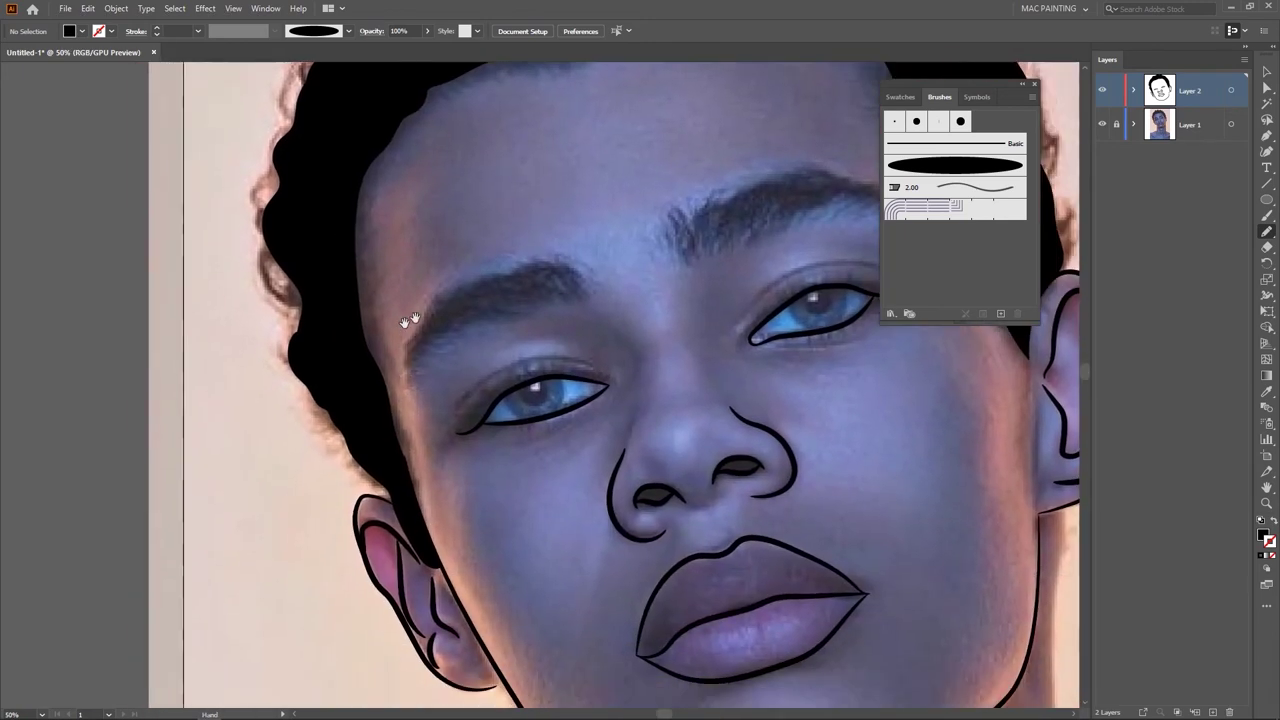
scroll(444, 389, "up", 1)
scroll(417, 528, "left", 1)
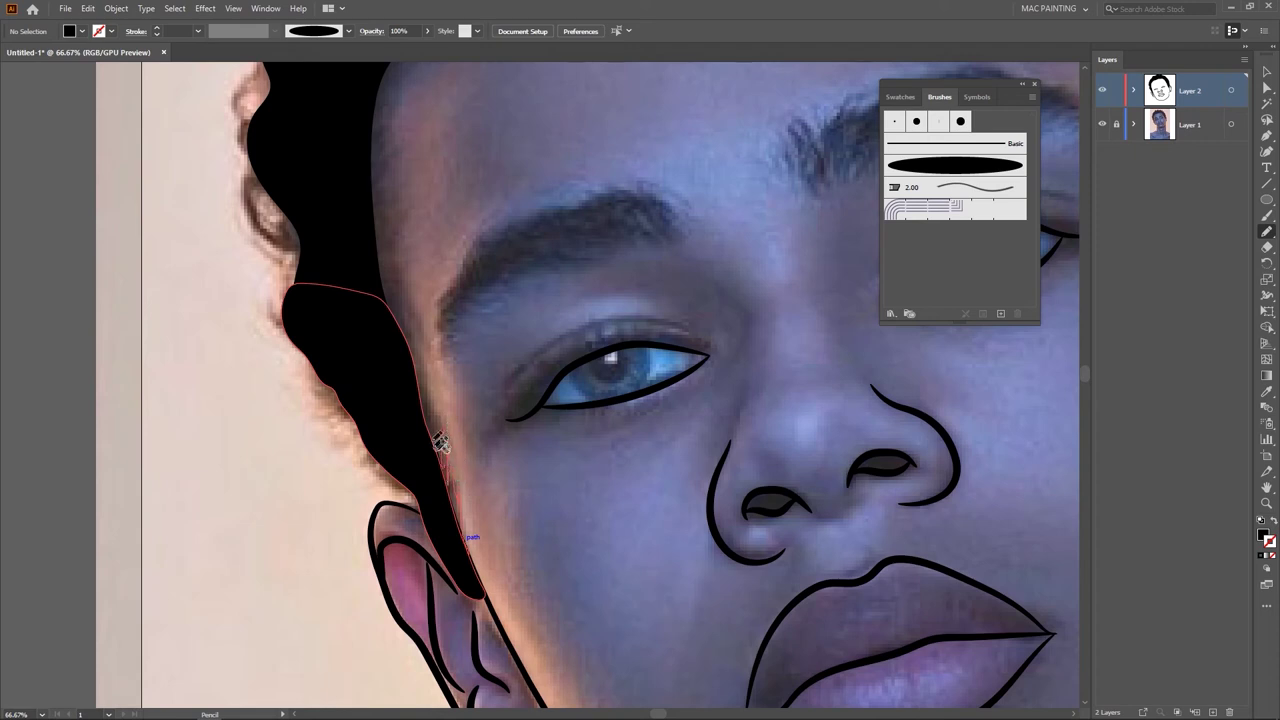
mouse_move(432, 420)
left_mouse_down()
mouse_move(427, 499)
mouse_move(478, 566)
left_mouse_up()
left_click(484, 567, "ctrl")
Step: Draw a closed black Pencil shape with spiky tips over the inner edge of the left sideburn above the ear
left_click_drag(532, 411, 454, 452)
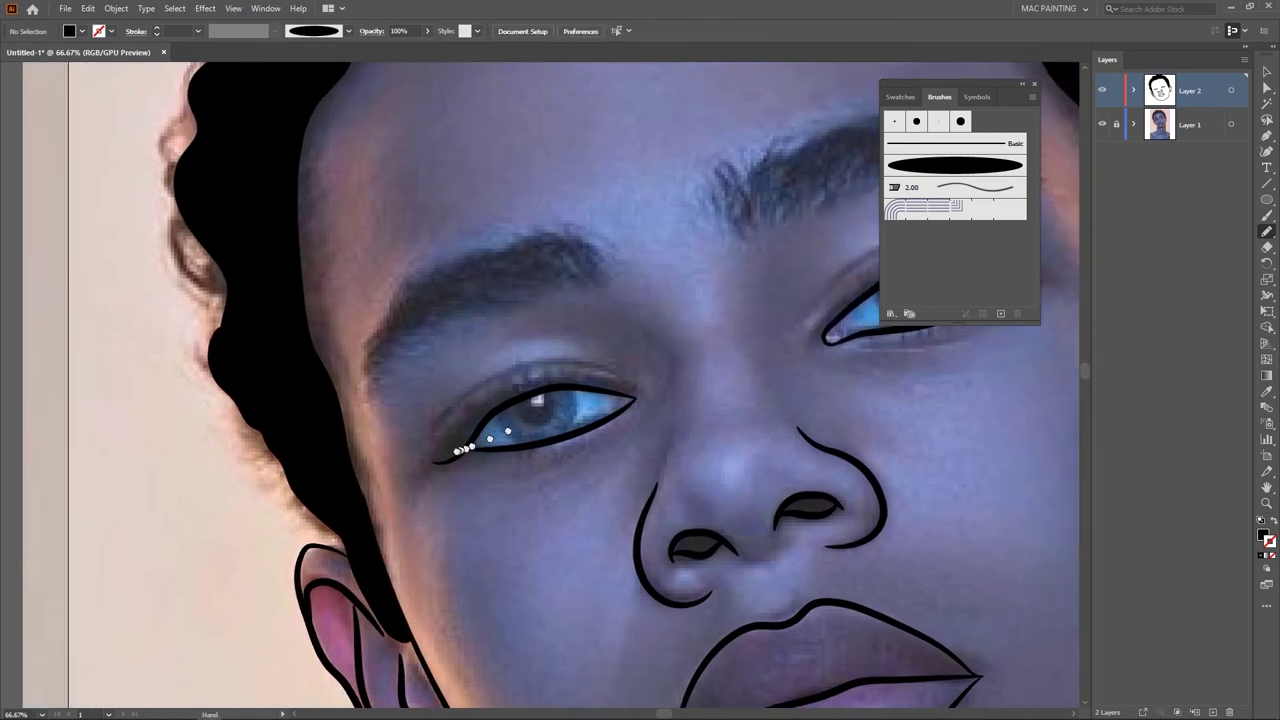
mouse_move(424, 354)
left_mouse_down()
mouse_move(431, 306)
mouse_move(458, 322)
mouse_move(514, 414)
left_mouse_up()
scroll(548, 368, "down", 2)
scroll(543, 367, "up", 3)
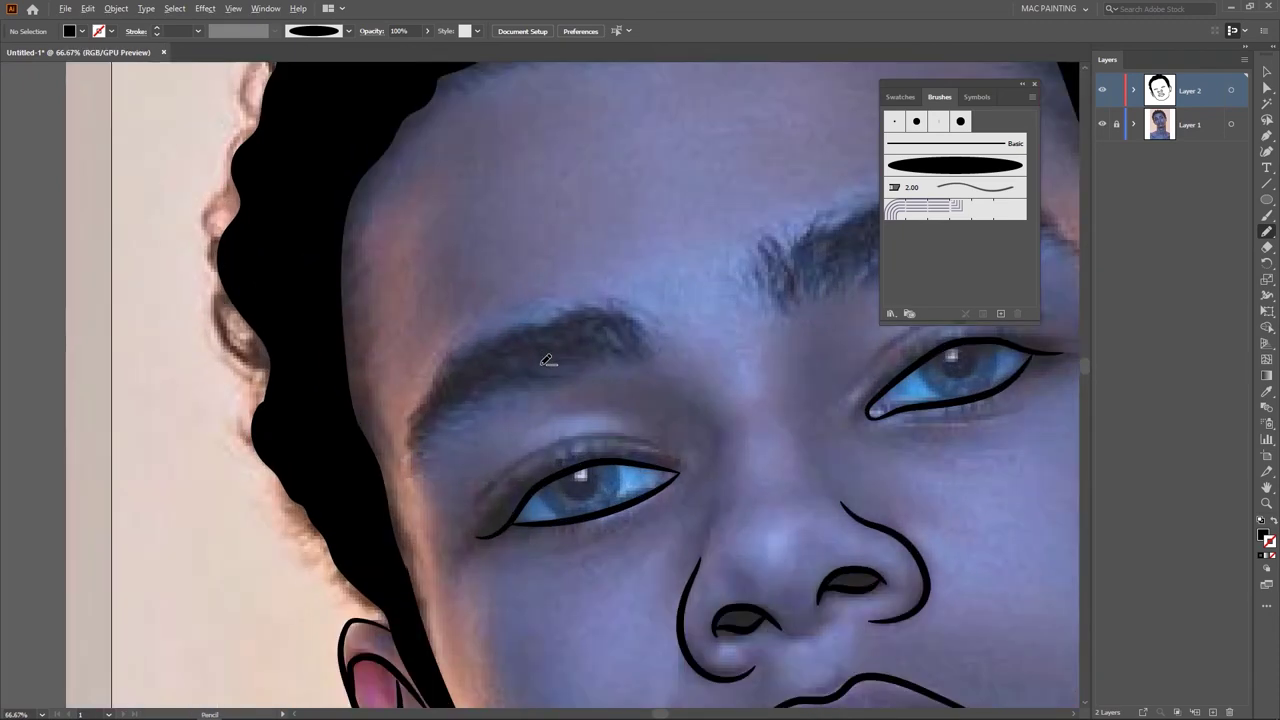
scroll(531, 428, "down", 3)
left_click_drag(500, 463, 458, 369)
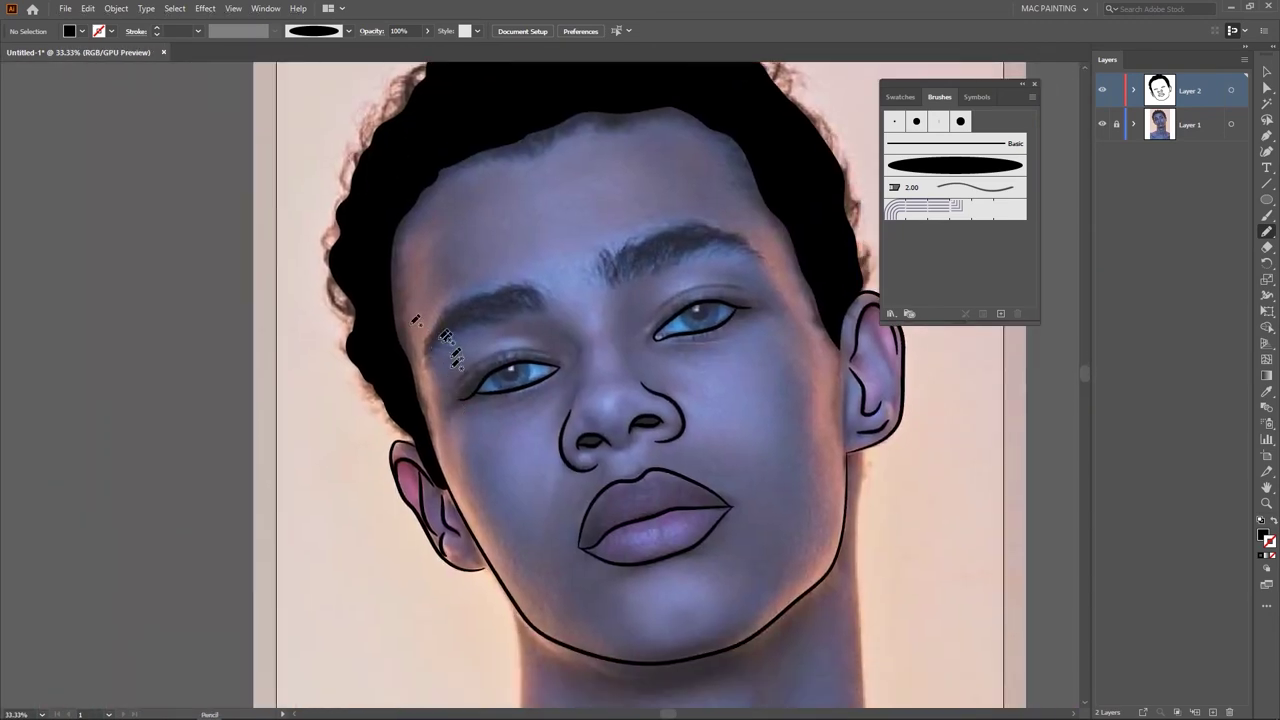
scroll(441, 430, "up", 1)
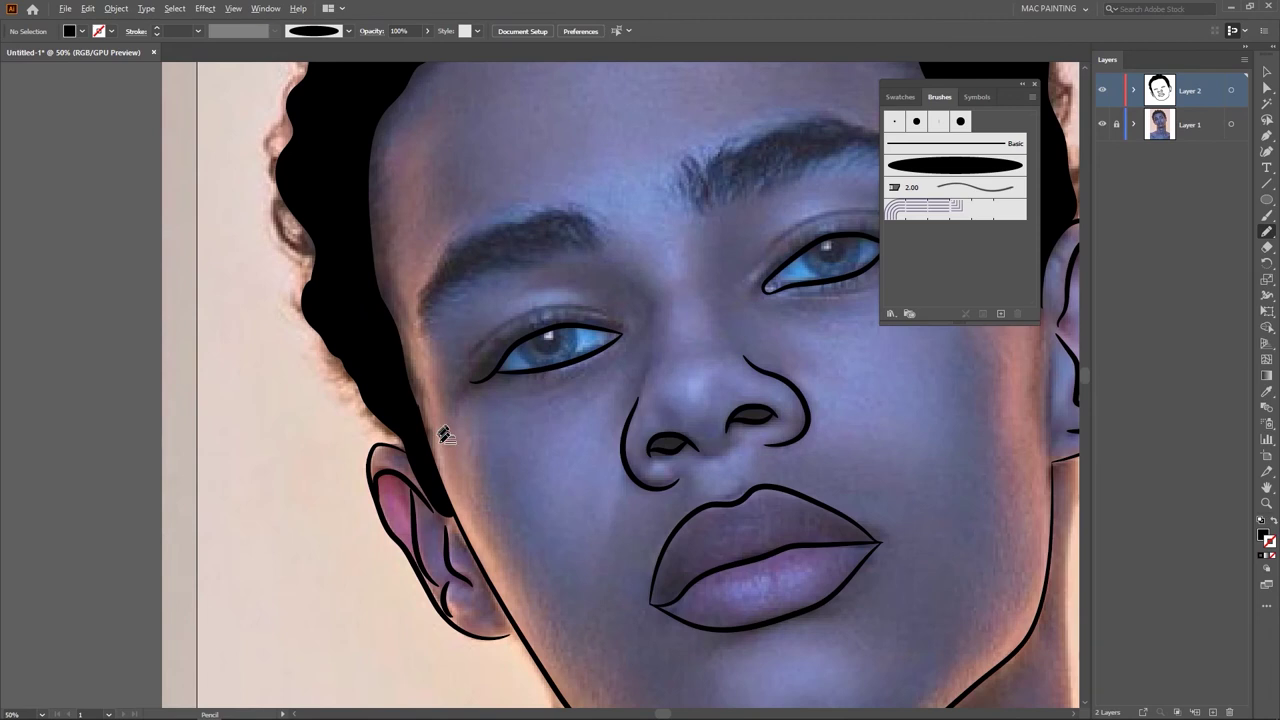
scroll(444, 435, "up", 2)
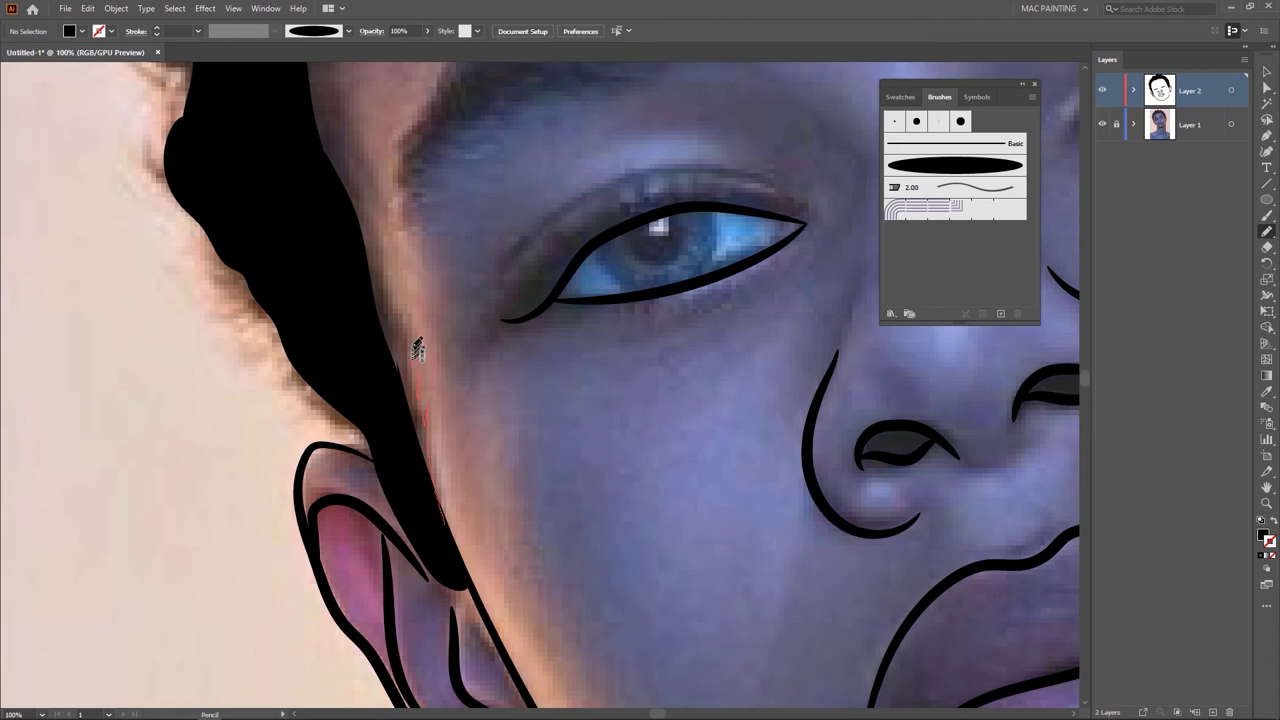
mouse_move(411, 352)
left_mouse_down()
mouse_move(402, 420)
mouse_move(428, 532)
left_mouse_up()
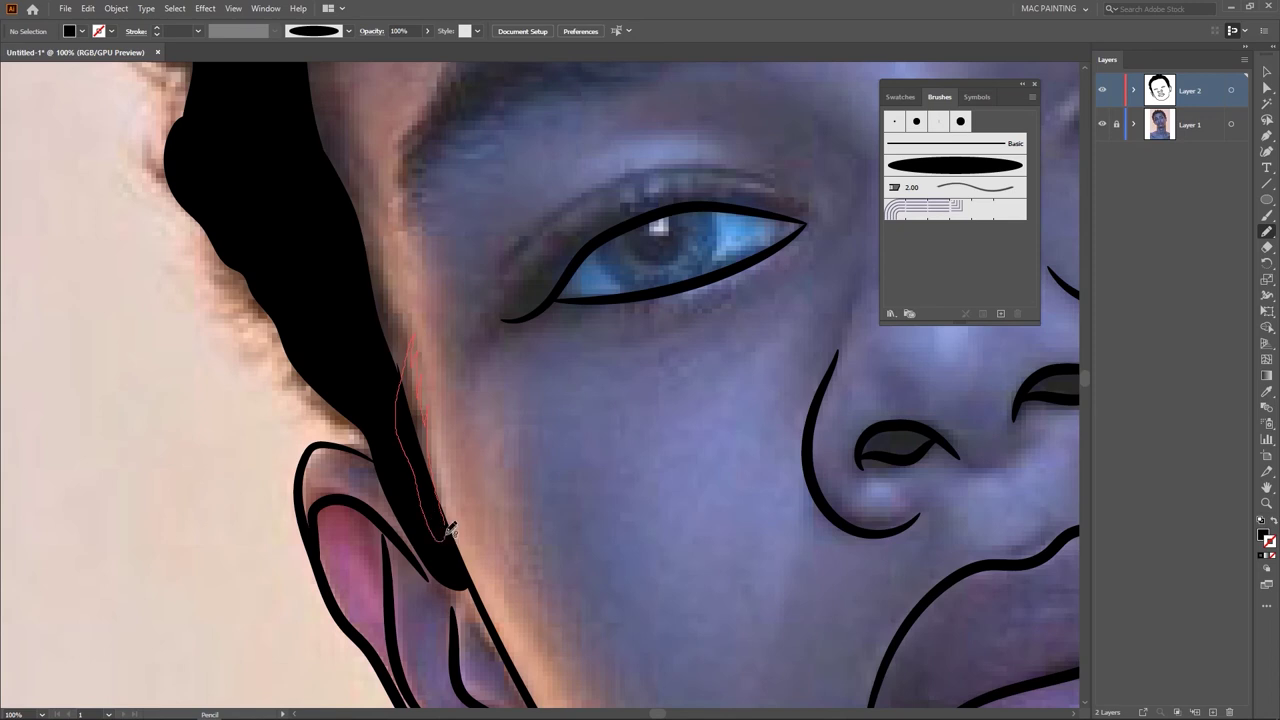
left_click_drag(448, 516, 446, 536)
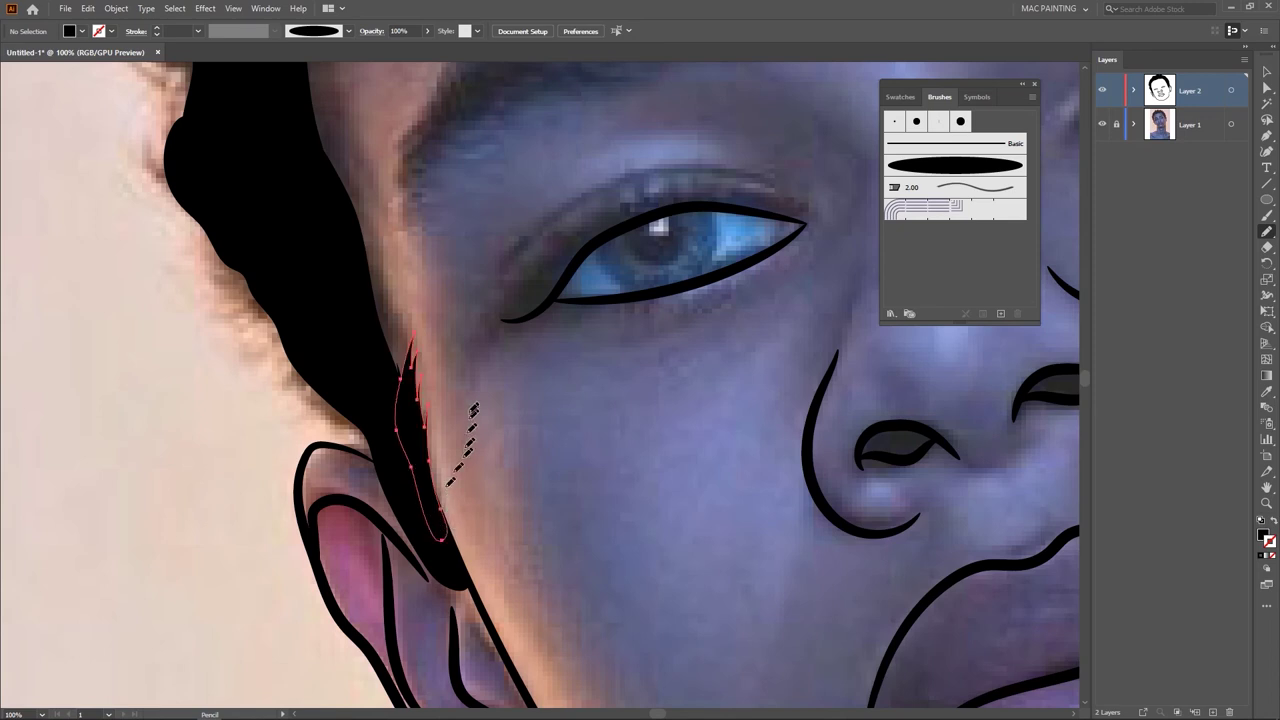
scroll(446, 536, "up", 3)
key("v")
left_click(455, 492)
Step: Continue the spiky black Pencil edge up the left temple beside the eye and eyebrow
mouse_move(412, 524)
left_mouse_down()
mouse_move(398, 552)
mouse_move(388, 540)
left_mouse_up()
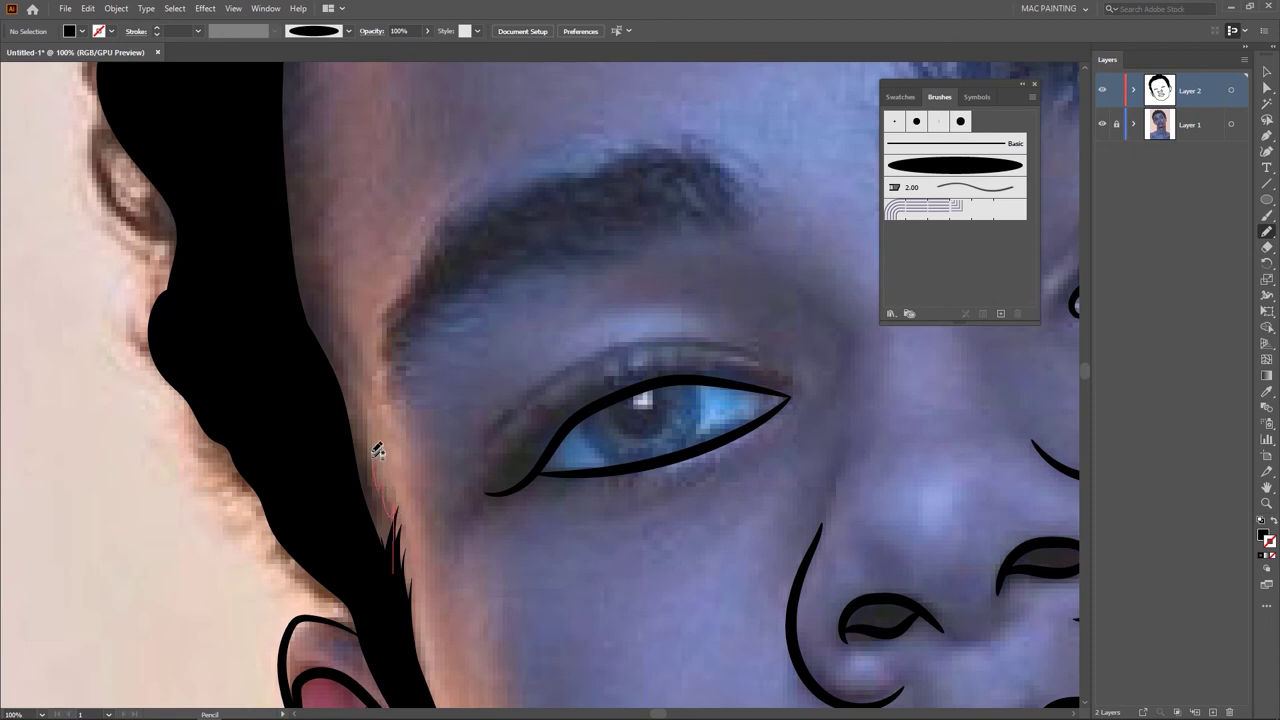
mouse_move(370, 420)
left_mouse_down()
mouse_move(336, 305)
mouse_move(307, 408)
mouse_move(380, 590)
left_mouse_up()
scroll(462, 465, "up", 5)
left_click(460, 465, "ctrl")
mouse_move(432, 470)
left_mouse_down()
mouse_move(540, 403)
mouse_move(420, 518)
left_mouse_up()
left_click_drag(414, 443, 368, 516)
mouse_move(298, 606)
left_mouse_down()
mouse_move(276, 392)
mouse_move(205, 392)
mouse_move(255, 637)
mouse_move(296, 622)
left_mouse_up()
Step: Add jagged black Pencil hair tips along the left part of the forehead hairline, up to its middle
scroll(314, 537, "up", 4)
mouse_move(303, 545)
left_mouse_down()
mouse_move(382, 380)
mouse_move(444, 321)
mouse_move(466, 319)
mouse_move(446, 314)
mouse_move(493, 304)
mouse_move(233, 431)
mouse_move(292, 570)
left_mouse_up()
scroll(512, 425, "up", 2)
scroll(512, 425, "right", 3)
mouse_move(237, 394)
left_mouse_down()
mouse_move(383, 380)
mouse_move(375, 365)
mouse_move(406, 381)
mouse_move(414, 358)
mouse_move(451, 378)
mouse_move(451, 356)
mouse_move(523, 364)
mouse_move(557, 316)
mouse_move(553, 347)
mouse_move(570, 310)
mouse_move(570, 342)
mouse_move(737, 171)
mouse_move(198, 330)
mouse_move(238, 395)
left_mouse_up()
key("space")
left_click_drag(631, 513, 328, 578)
key("ctrl+shift+a")
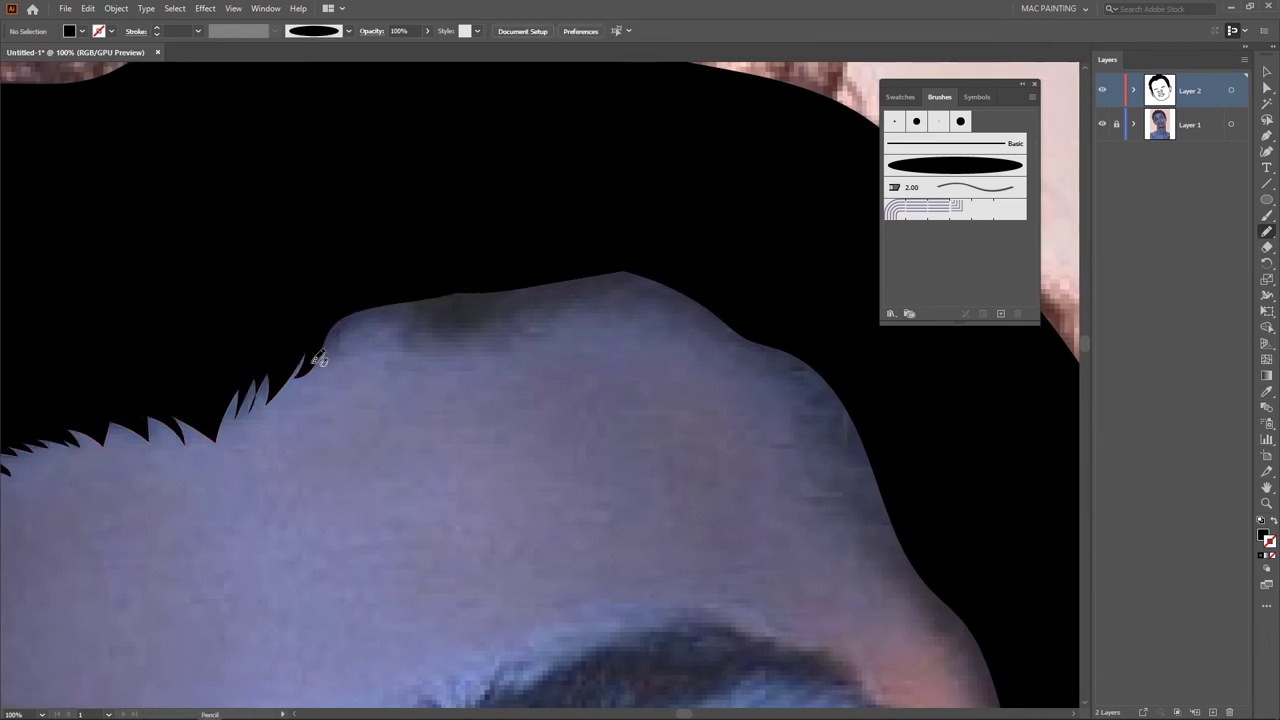
Step: Draw a closed black Pencil shape with a few spikes at mid-forehead that follows the hairline to the right temple, and deselect it
mouse_move(318, 360)
left_mouse_down()
mouse_move(382, 314)
mouse_move(374, 327)
mouse_move(413, 313)
mouse_move(417, 327)
mouse_move(601, 302)
mouse_move(680, 321)
mouse_move(771, 383)
mouse_move(803, 429)
mouse_move(822, 497)
mouse_move(872, 531)
mouse_move(911, 393)
mouse_move(301, 252)
mouse_move(322, 328)
left_mouse_up()
left_click_drag(737, 652, 197, 297)
mouse_move(316, 159)
left_mouse_down()
mouse_move(425, 306)
mouse_move(482, 466)
mouse_move(596, 640)
mouse_move(590, 500)
mouse_move(363, 117)
mouse_move(320, 160)
left_mouse_up()
key("v")
left_click(709, 289)
Step: Inspect the reworked hairline and the outer hair edges at both sides of the head against the photo
scroll(506, 271, "down", 4)
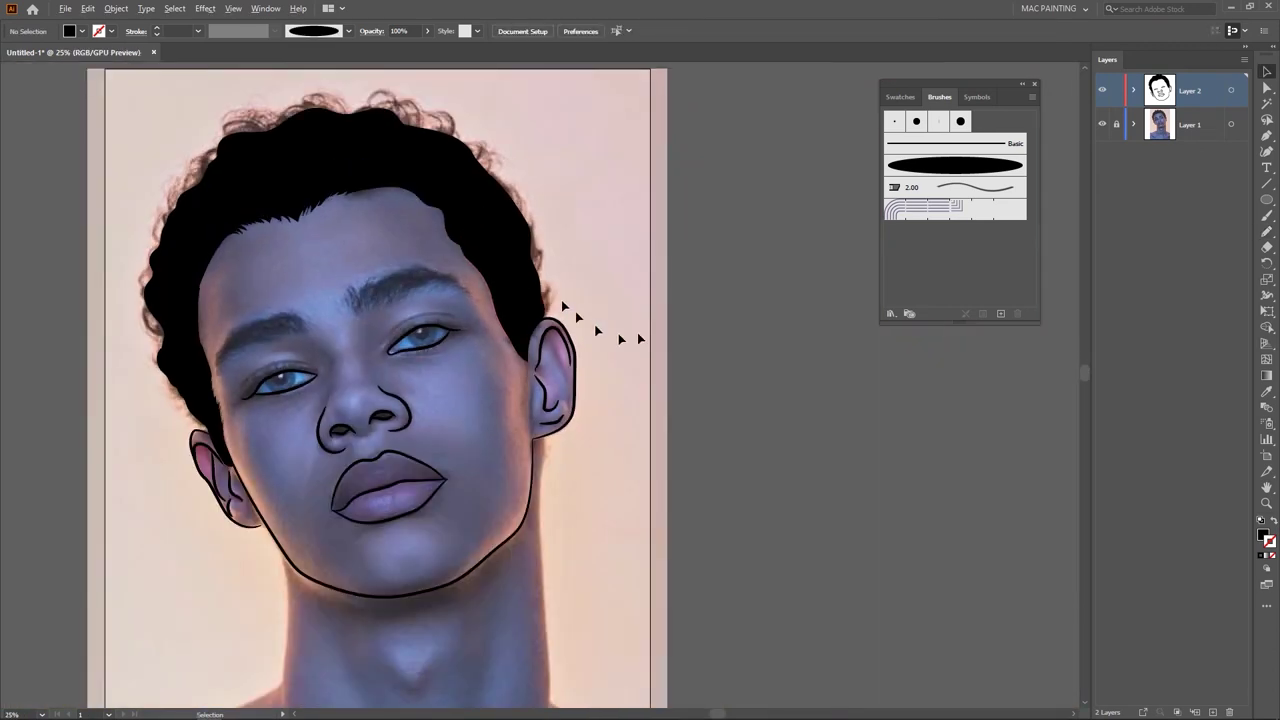
left_click_drag(455, 280, 571, 296)
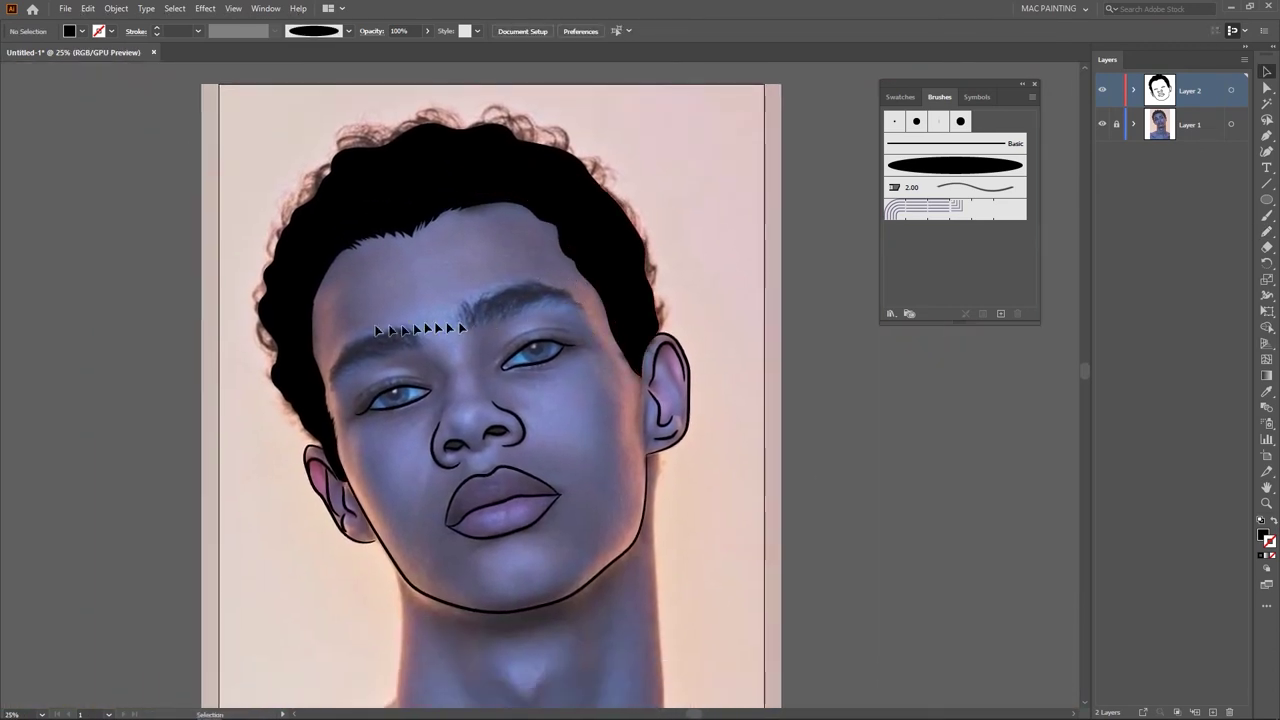
scroll(375, 328, "up", 2)
left_click_drag(306, 286, 339, 348)
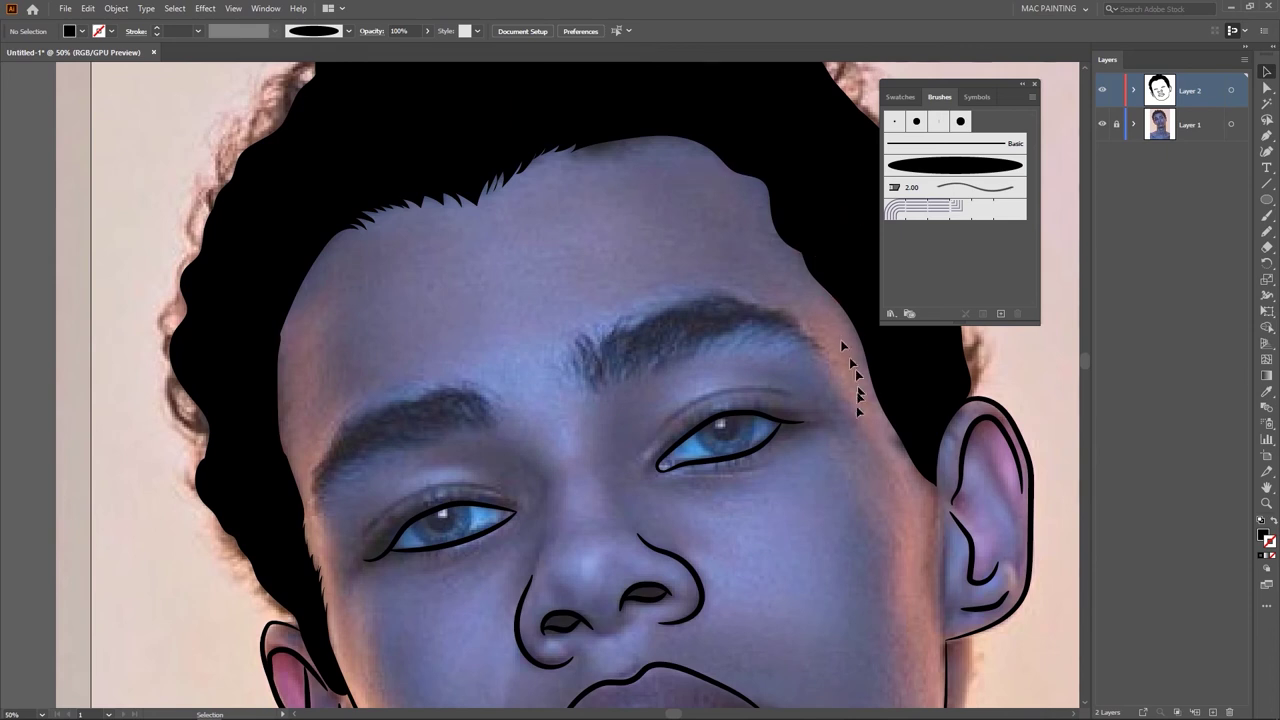
left_click_drag(686, 343, 499, 352)
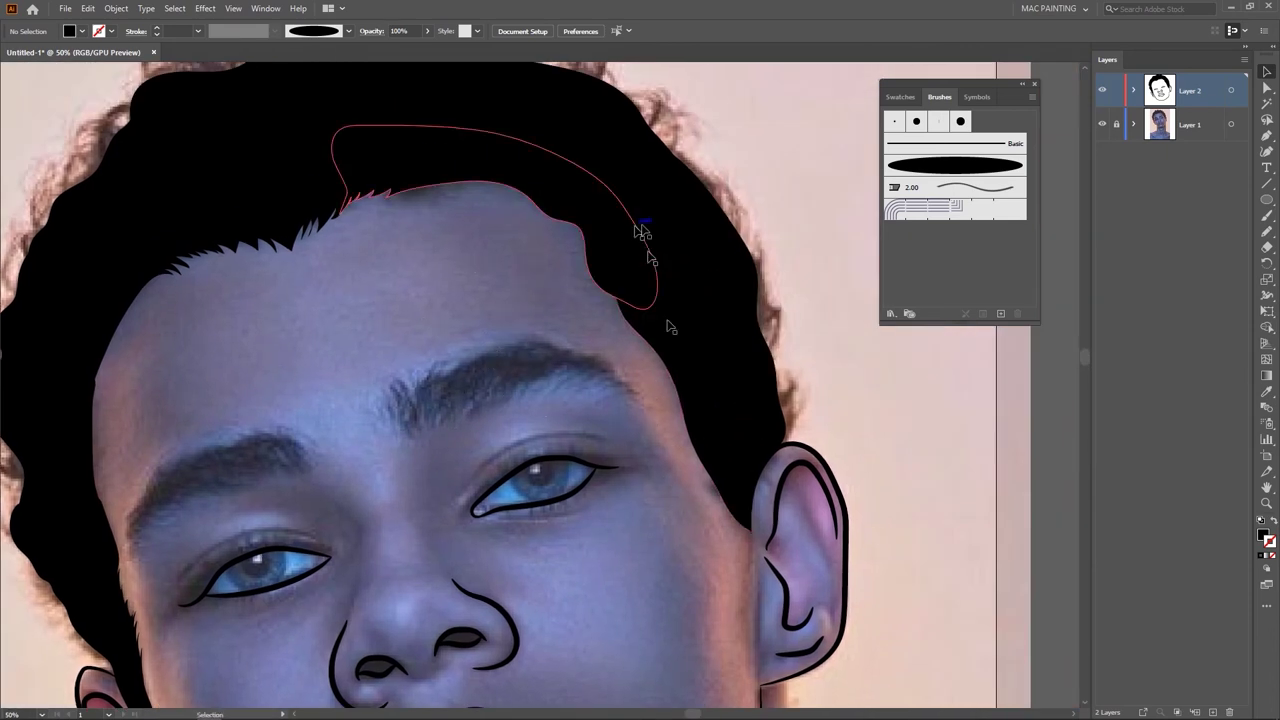
left_click_drag(563, 240, 766, 477)
left_click_drag(382, 452, 496, 353)
scroll(440, 400, "down", 5)
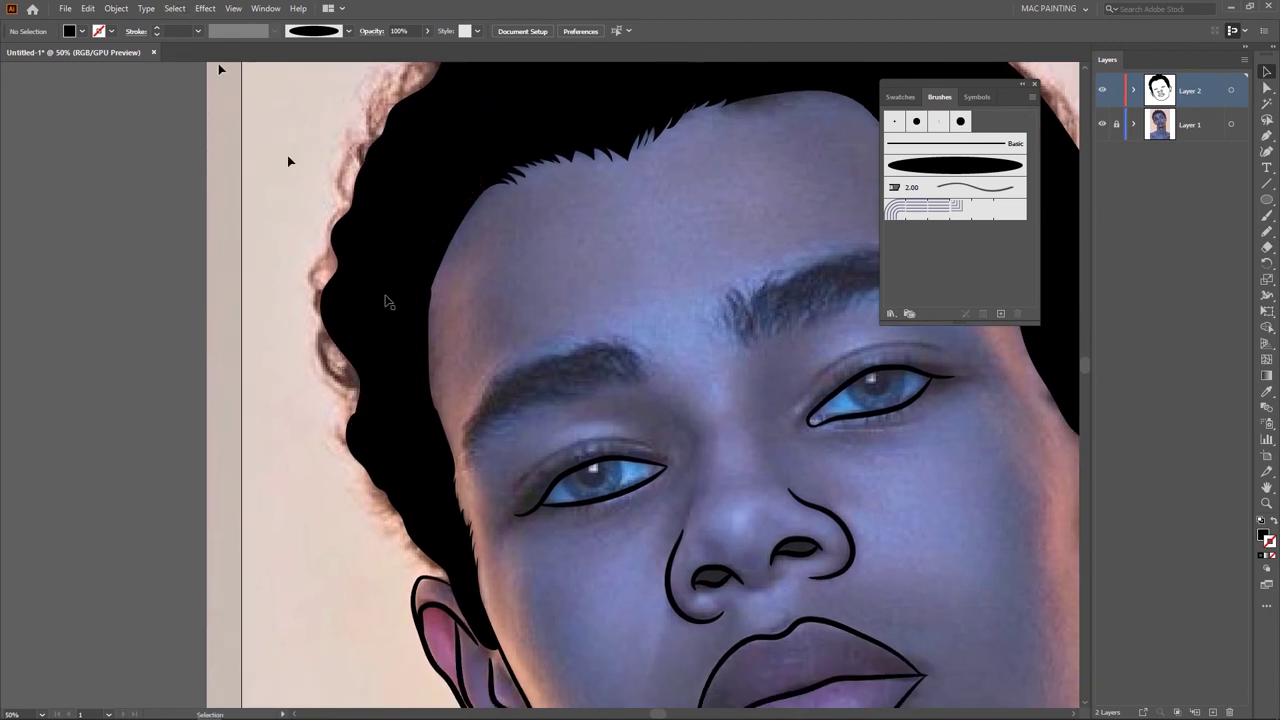
Step: Paint a test stroke beside the hair with the tapered Paintbrush and reduce the stroke weight to 0.25 pt
left_click(1267, 215)
left_click_drag(238, 388, 240, 228)
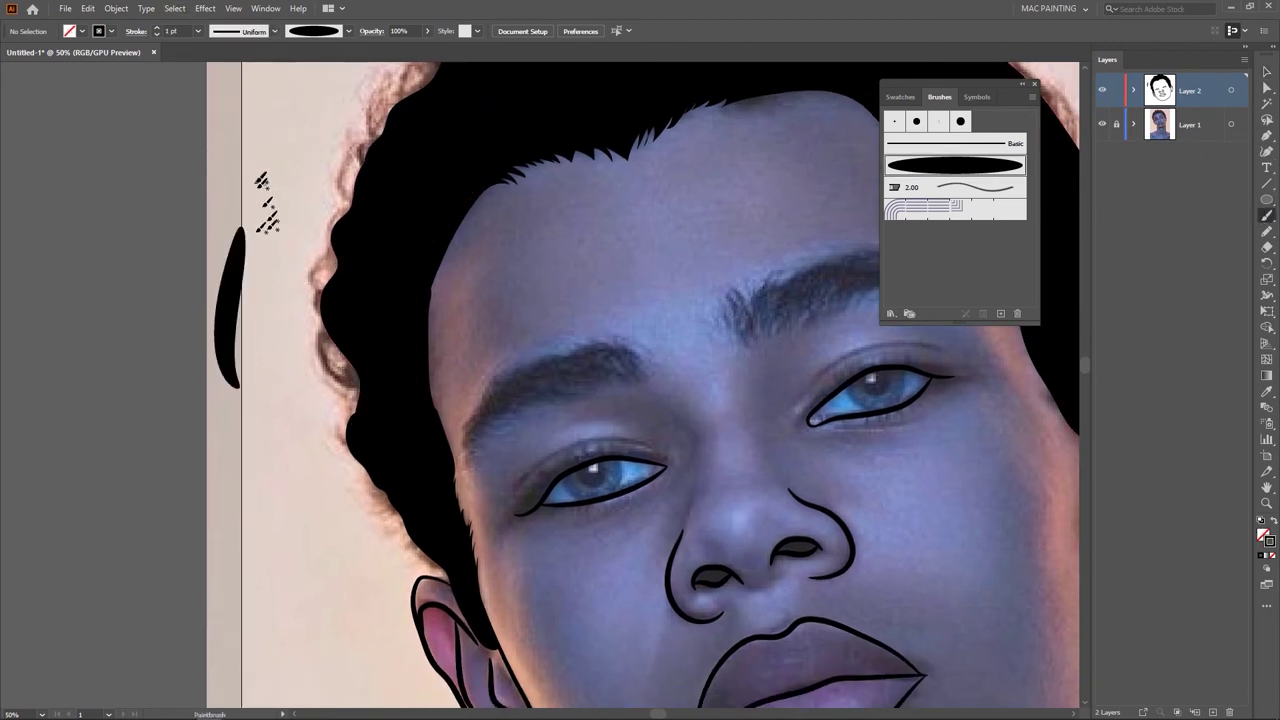
left_click(156, 36)
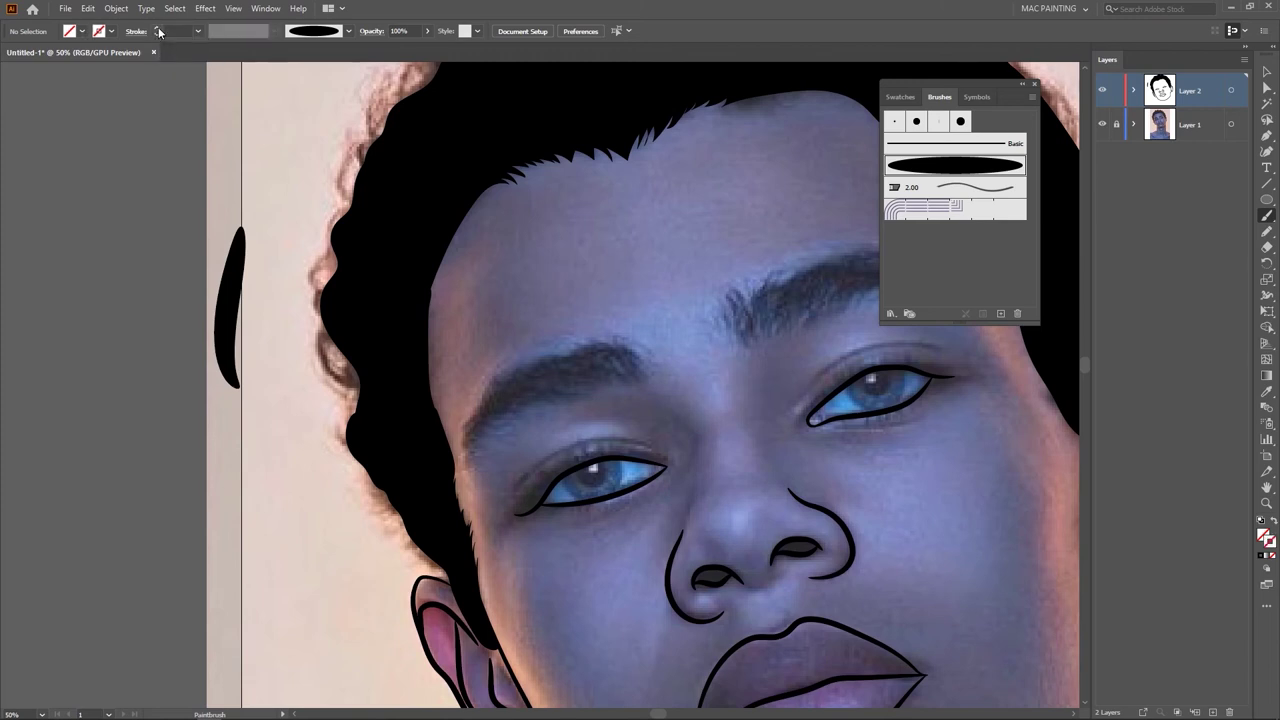
Step: Paint thin curved curls with the tapered brush along the lower left outer edge of the hair, undoing the last stray stroke
key("space")
mouse_move(376, 300)
left_mouse_down()
mouse_move(286, 252)
mouse_move(292, 234)
left_mouse_up()
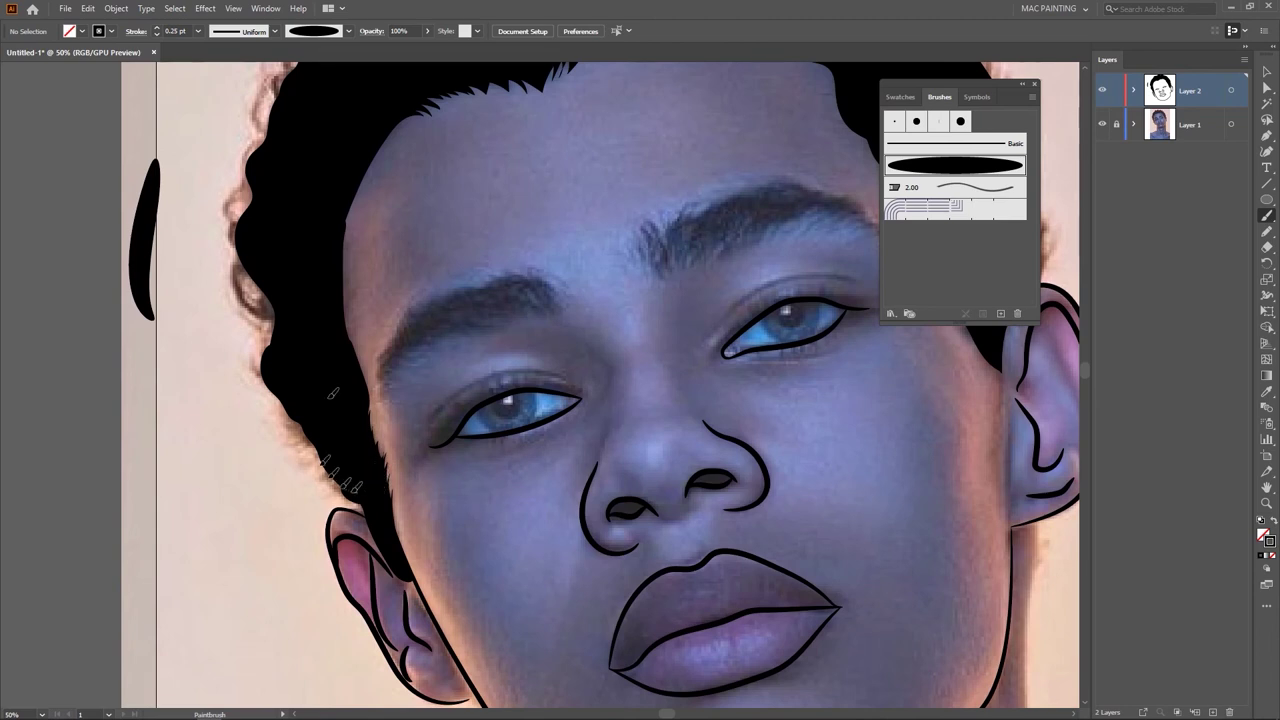
left_click_drag(326, 464, 262, 354)
left_click(298, 355, "ctrl")
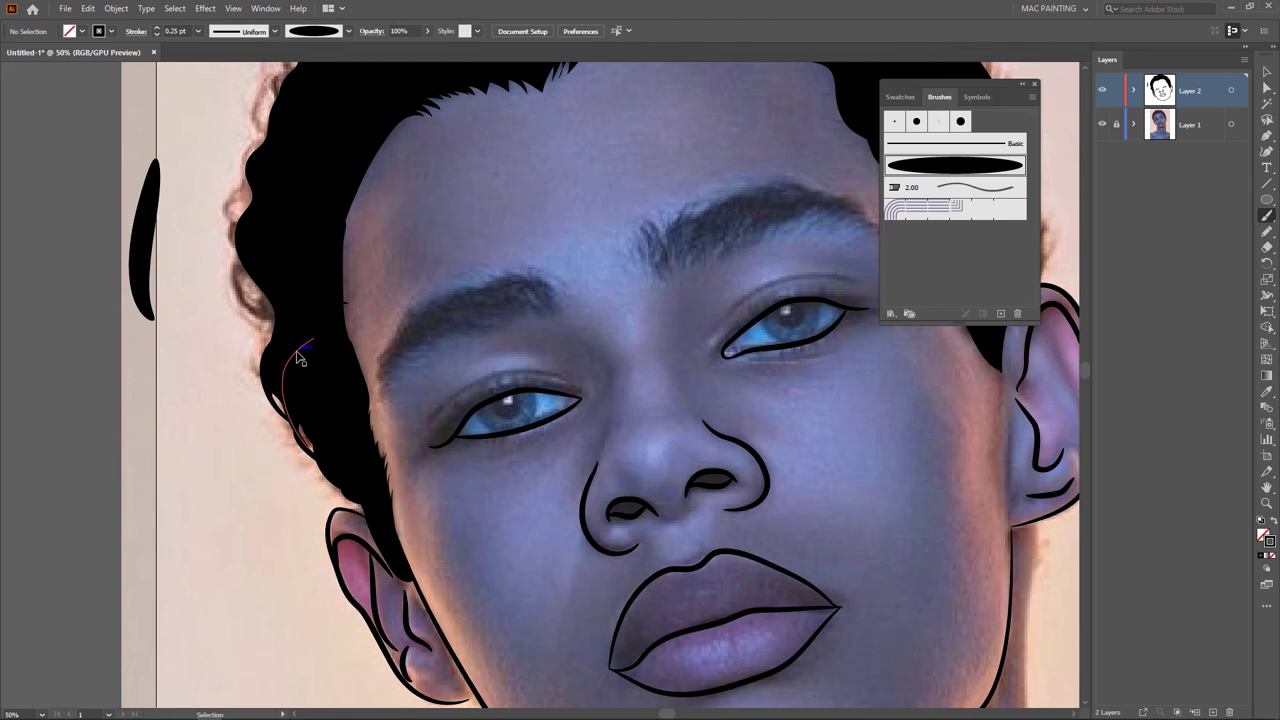
mouse_move(284, 356)
left_mouse_down()
mouse_move(267, 330)
mouse_move(316, 278)
left_mouse_up()
left_click_drag(284, 334, 294, 205)
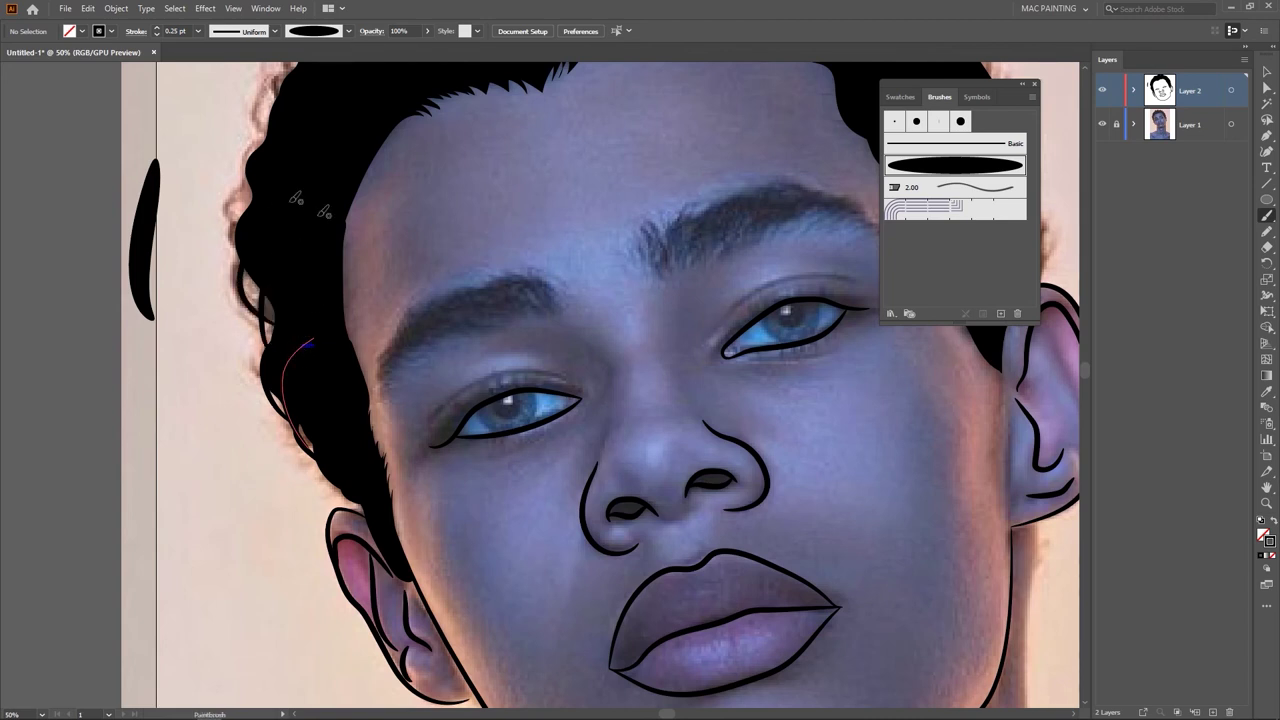
mouse_move(280, 298)
left_mouse_down()
mouse_move(319, 225)
mouse_move(335, 291)
left_mouse_up()
left_click_drag(306, 445, 376, 378)
key("ctrl+z")
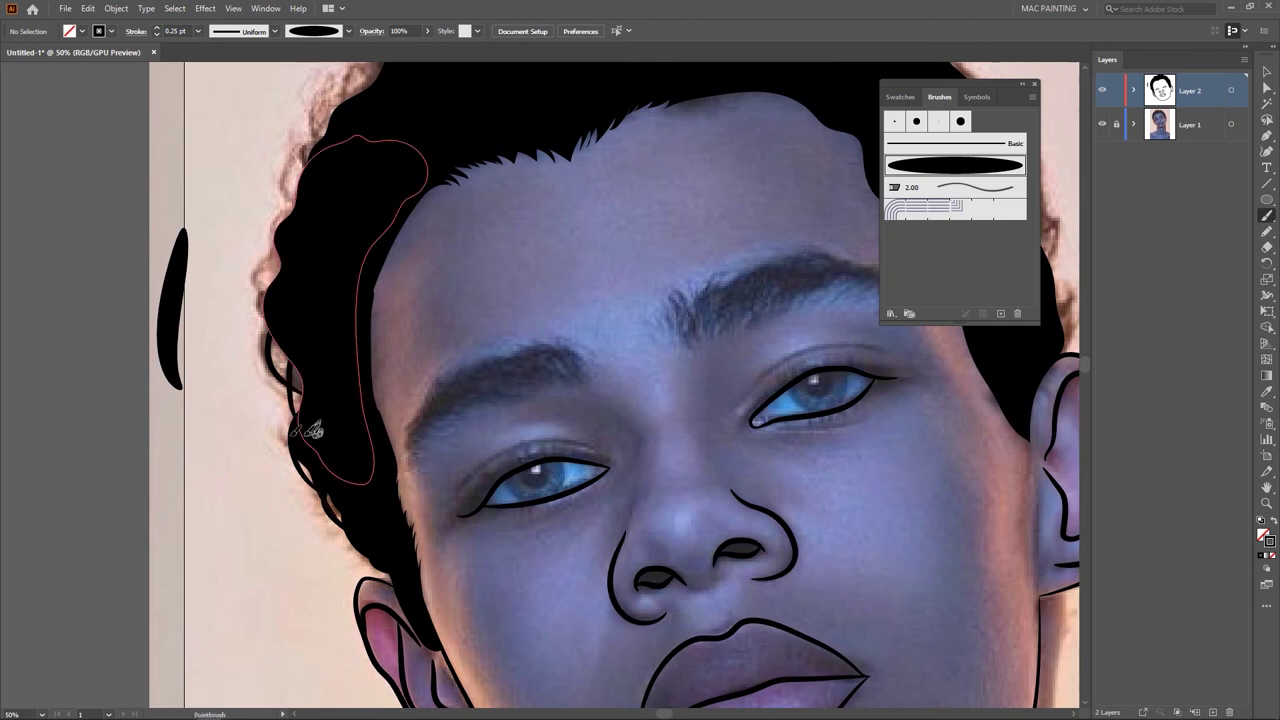
Step: Continue the thin overlapping curls up the left outer edge of the hair toward the top of the head
left_click_drag(313, 441, 298, 358)
mouse_move(284, 300)
left_mouse_down()
mouse_move(337, 237)
mouse_move(332, 309)
left_mouse_up()
left_click_drag(282, 308, 334, 192)
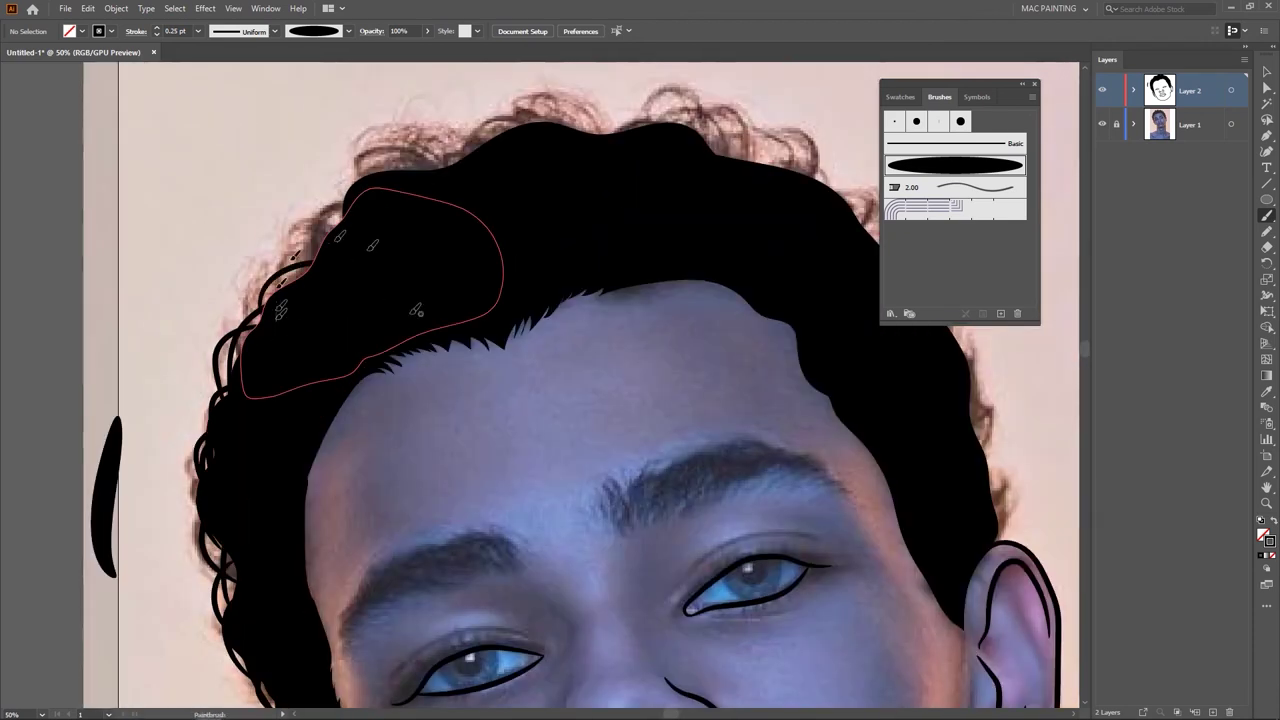
scroll(340, 300, "up", 1)
scroll(340, 300, "left", 1)
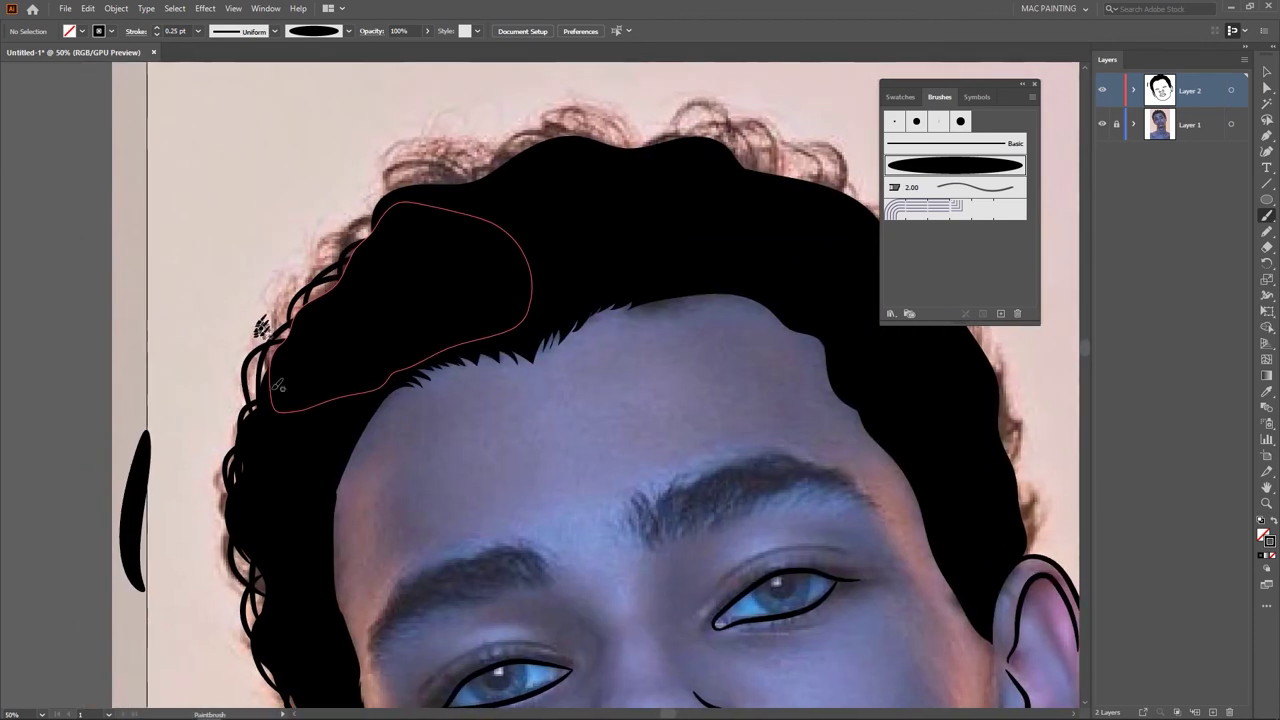
Step: Paint looping curls over the upper left and top edge of the hair, following the curls in the photo
left_click_drag(358, 285, 395, 208)
left_click_drag(490, 220, 436, 250)
mouse_move(342, 256)
left_mouse_down()
mouse_move(340, 225)
mouse_move(364, 222)
mouse_move(352, 215)
mouse_move(342, 225)
mouse_move(464, 162)
mouse_move(581, 179)
left_mouse_up()
left_click_drag(608, 237, 507, 280)
left_click_drag(384, 205, 467, 228)
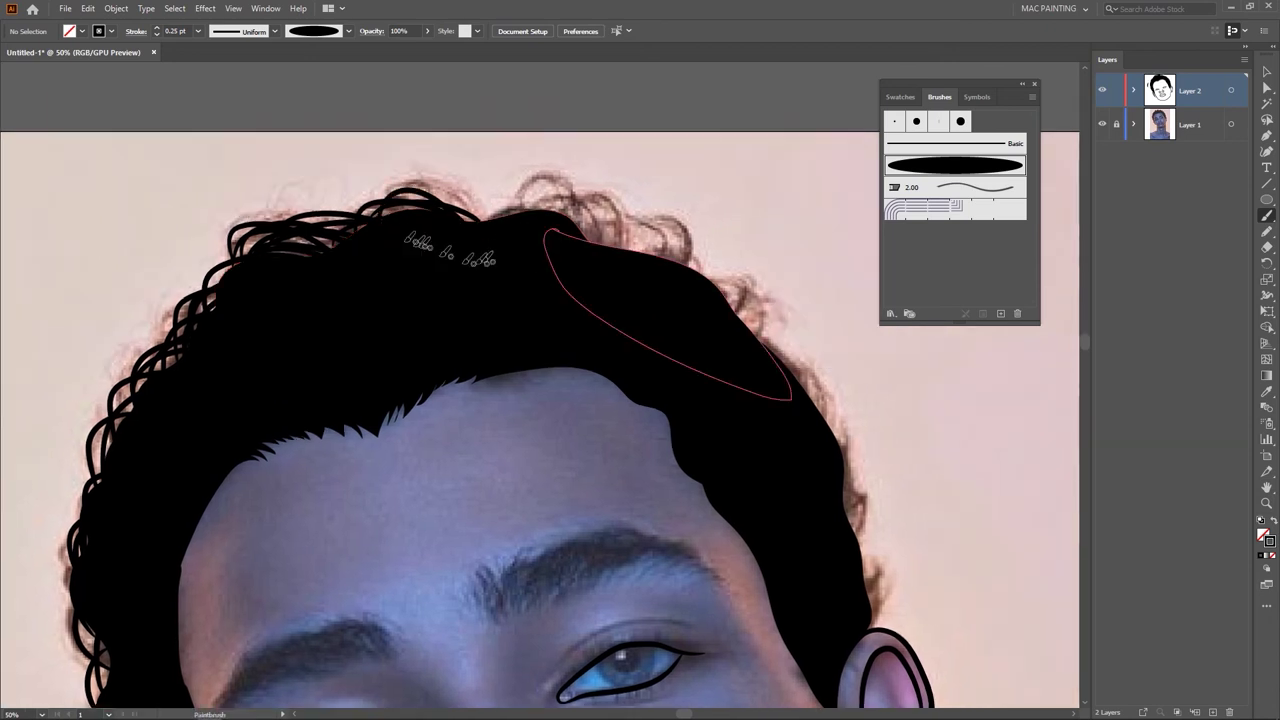
Step: Add thin arched curls across the top of the hair toward its upper right side
mouse_move(388, 204)
left_mouse_down()
mouse_move(526, 258)
mouse_move(514, 237)
mouse_move(584, 245)
mouse_move(414, 255)
mouse_move(520, 264)
left_mouse_up()
left_click_drag(440, 222, 545, 260)
left_click_drag(461, 232, 585, 274)
scroll(615, 316, "down", 1)
scroll(615, 316, "right", 1)
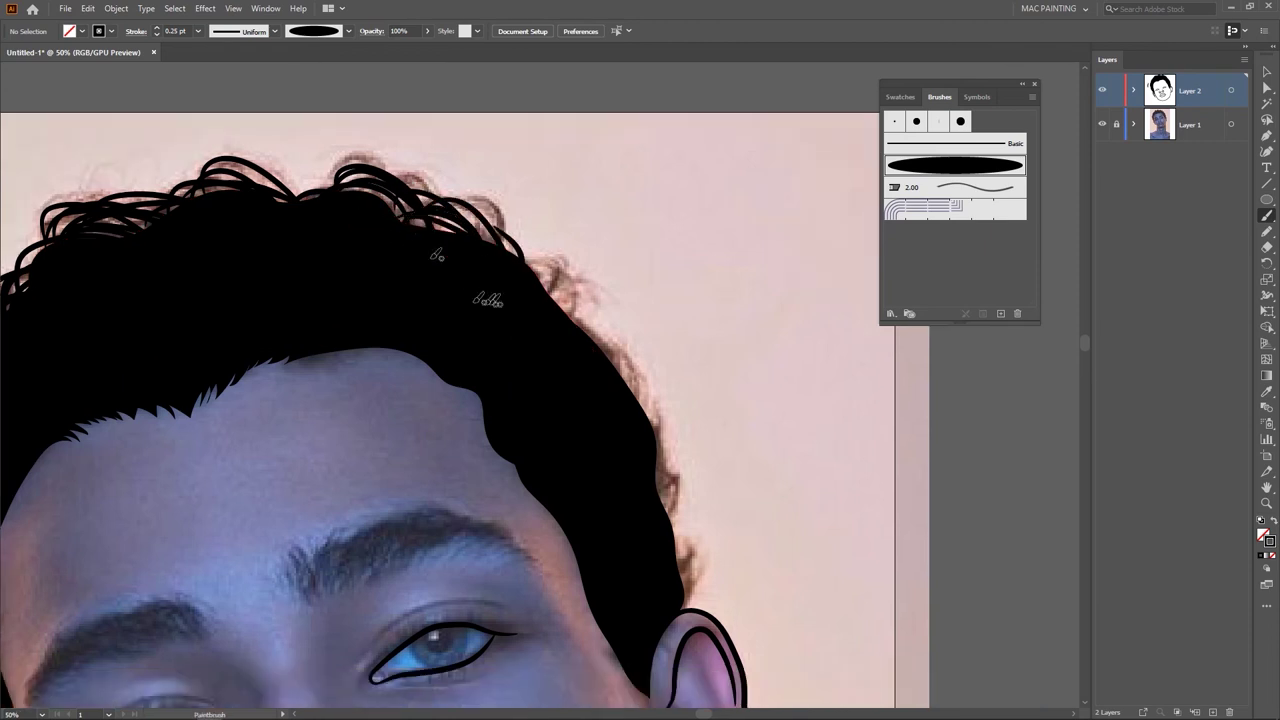
Step: Paint larger curved curls around the upper right outer edge of the hair
mouse_move(470, 210)
left_mouse_down()
mouse_move(488, 292)
mouse_move(581, 328)
left_mouse_up()
left_click_drag(520, 252, 632, 384)
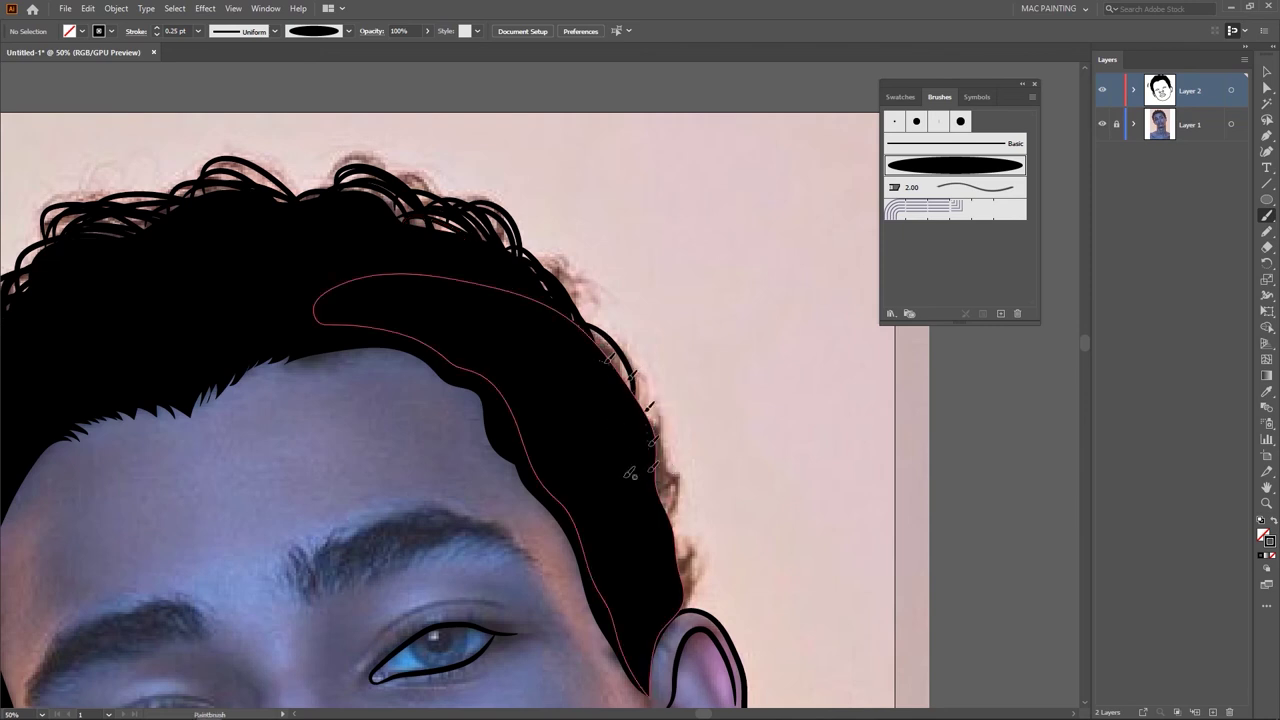
mouse_move(541, 261)
left_mouse_down()
mouse_move(550, 340)
mouse_move(594, 325)
left_mouse_up()
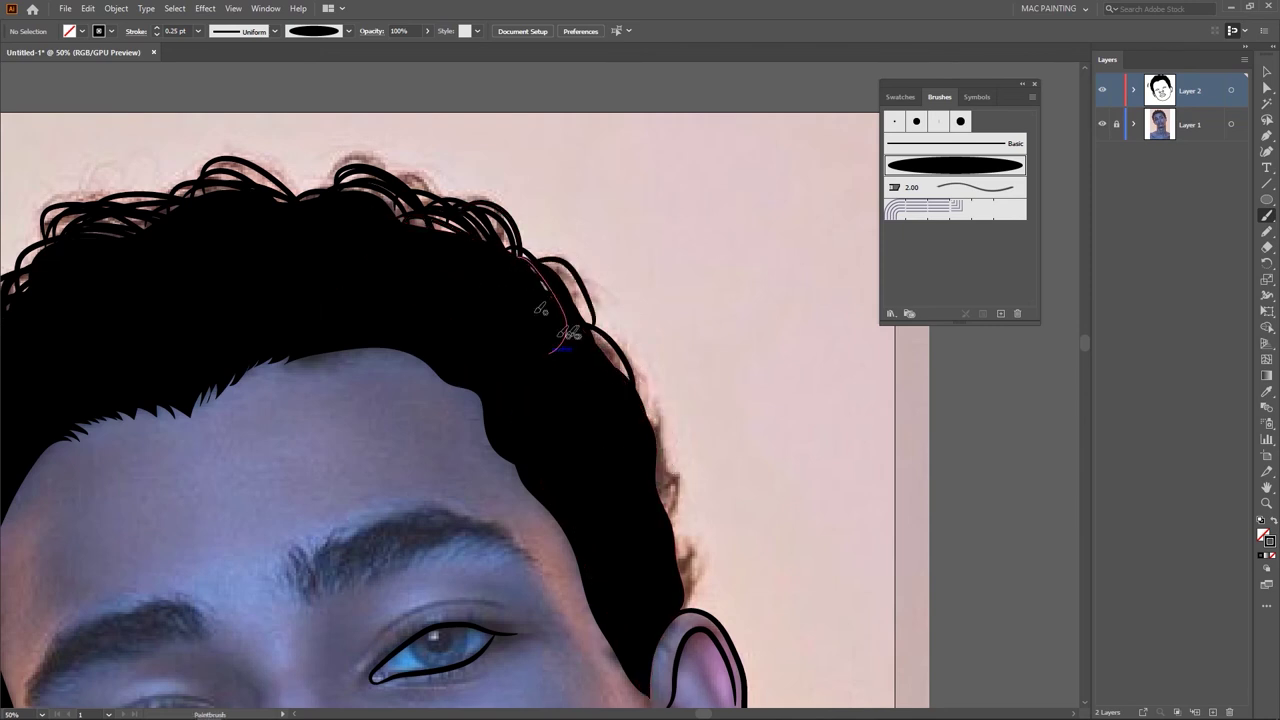
mouse_move(530, 267)
left_mouse_down()
mouse_move(626, 338)
mouse_move(657, 472)
left_mouse_up()
Step: Finish the curls down the right outer edge of the hair to the top of the ear
left_click_drag(641, 392, 662, 458)
mouse_move(634, 431)
left_mouse_down()
mouse_move(603, 366)
mouse_move(636, 456)
left_mouse_up()
mouse_move(646, 448)
left_mouse_down()
mouse_move(636, 486)
mouse_move(648, 544)
left_mouse_up()
left_click_drag(606, 487, 615, 543)
left_click_drag(634, 438, 664, 506)
Step: Toggle the photo on Layer 1 several times to compare the curly hair outline with the portrait
scroll(660, 492, "down", 3)
mouse_move(583, 503)
left_mouse_down()
mouse_move(731, 449)
mouse_move(530, 325)
left_mouse_up()
left_click(1103, 124)
left_click(1103, 124)
left_click(1103, 124)
left_click(1103, 124)
left_click(1103, 124)
left_click(1103, 124)
Step: Trace the eyebrow above the right-hand eye as a closed Pencil outline with jagged hair tips along both edges
scroll(555, 328, "up", 3)
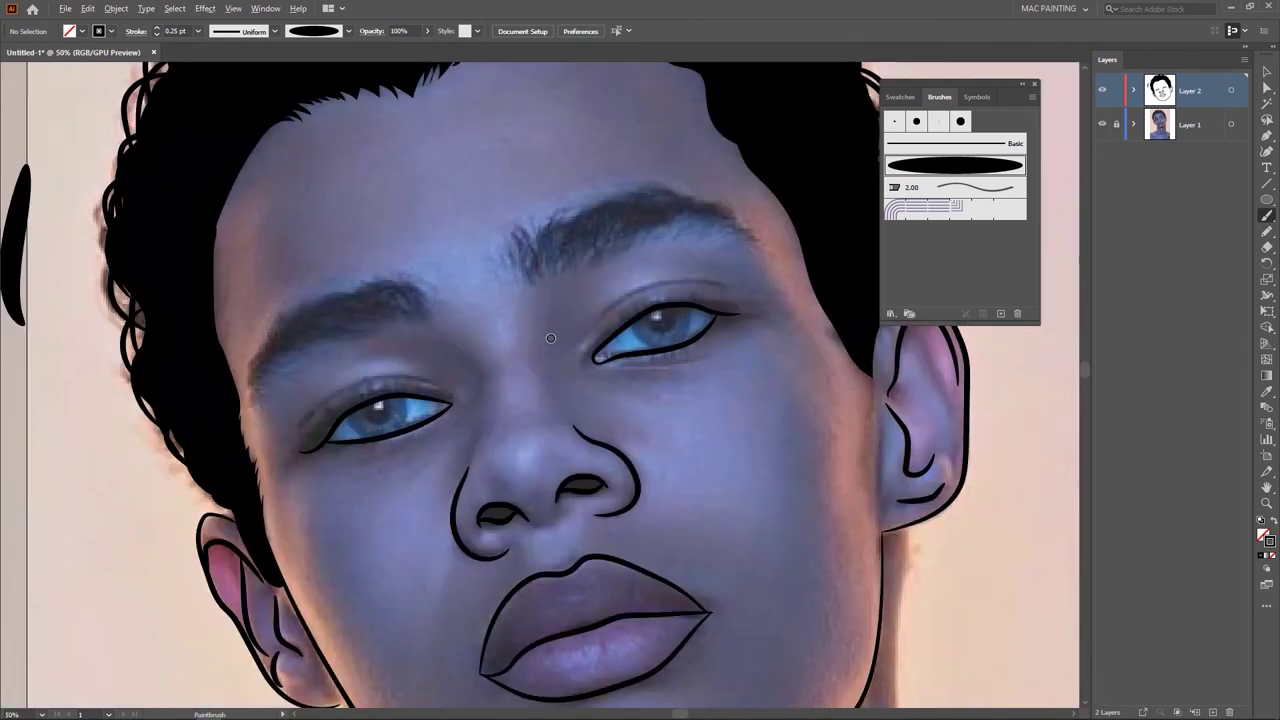
mouse_move(557, 267)
left_mouse_down()
mouse_move(514, 366)
mouse_move(497, 266)
left_mouse_up()
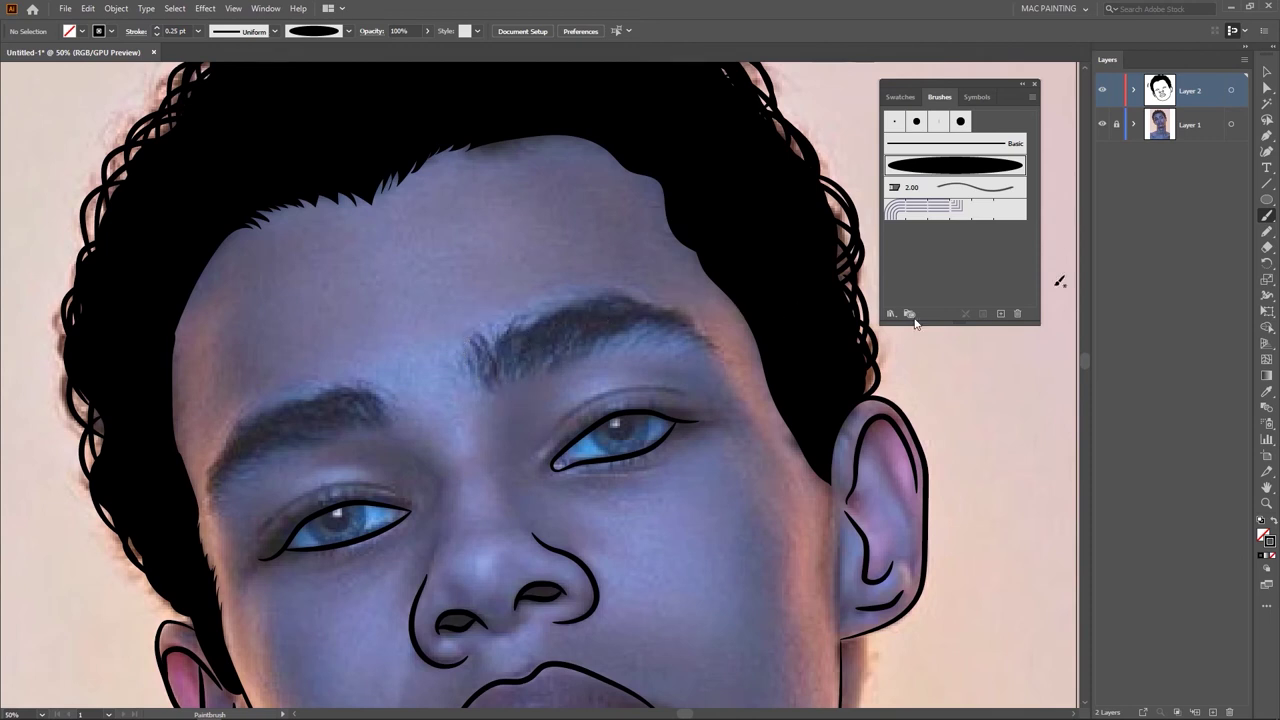
left_click(1266, 231)
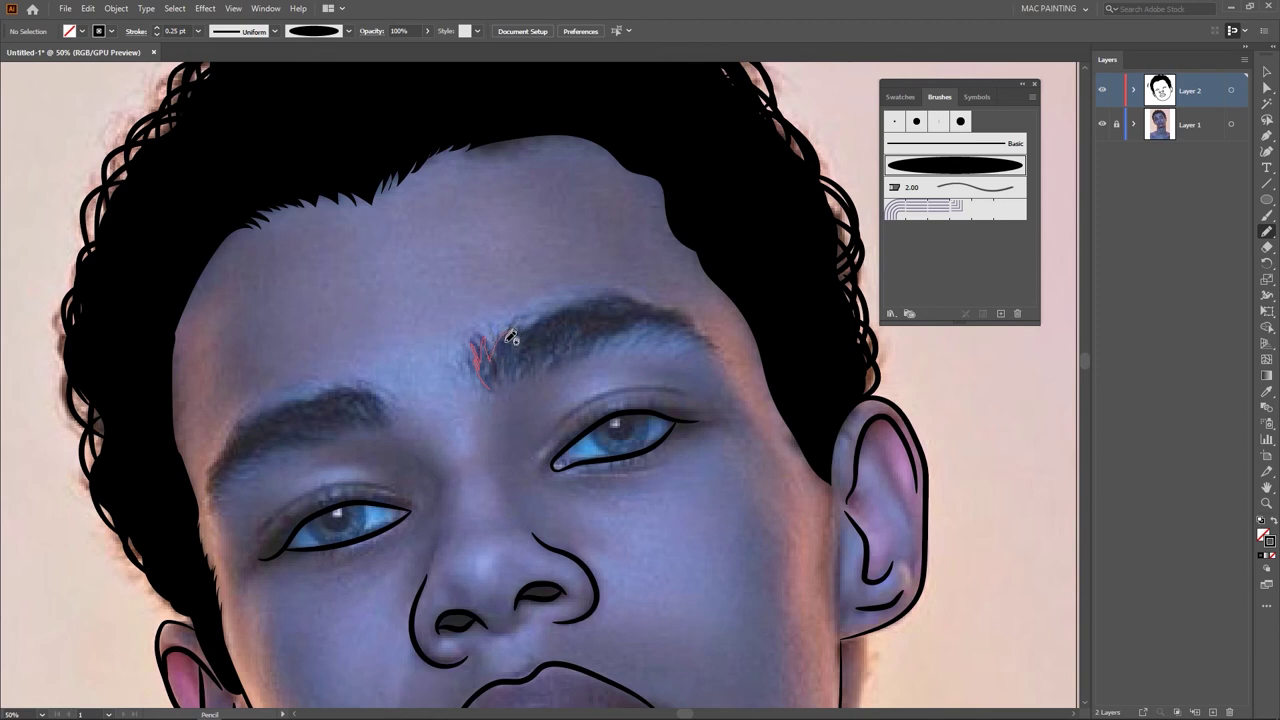
left_click_drag(507, 337, 607, 311)
left_click_drag(652, 304, 684, 317)
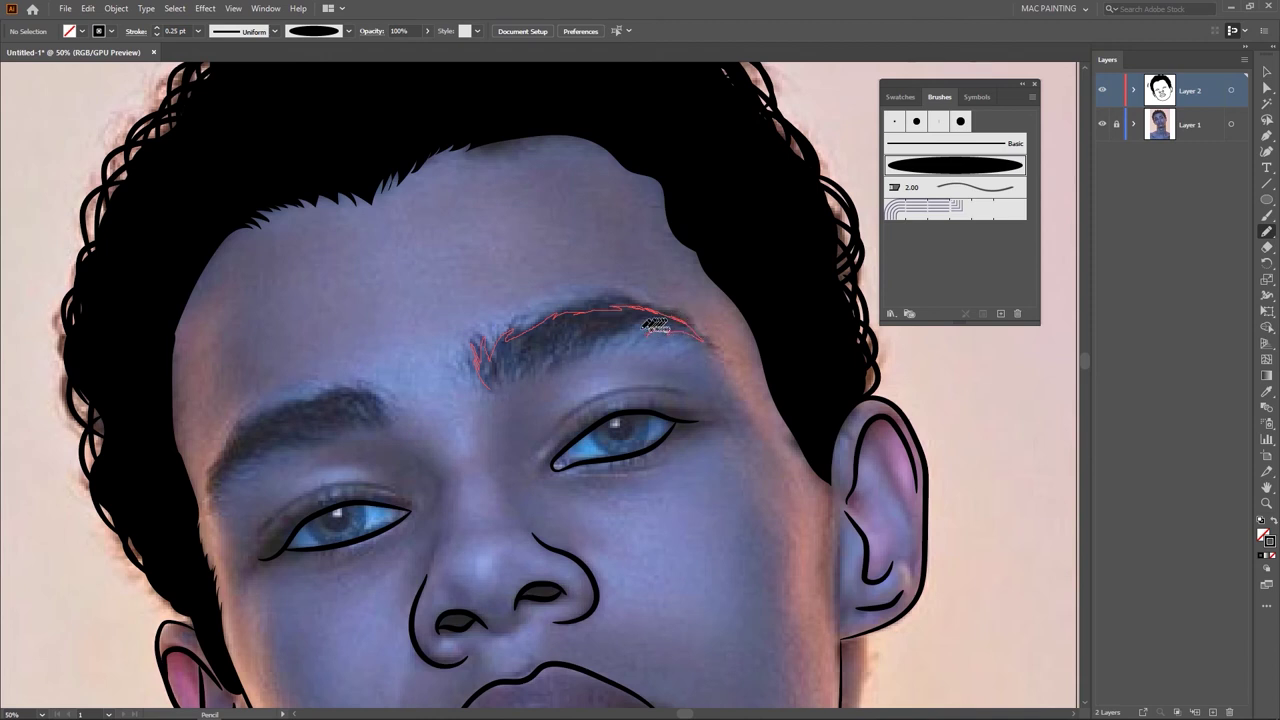
left_click_drag(635, 329, 615, 341)
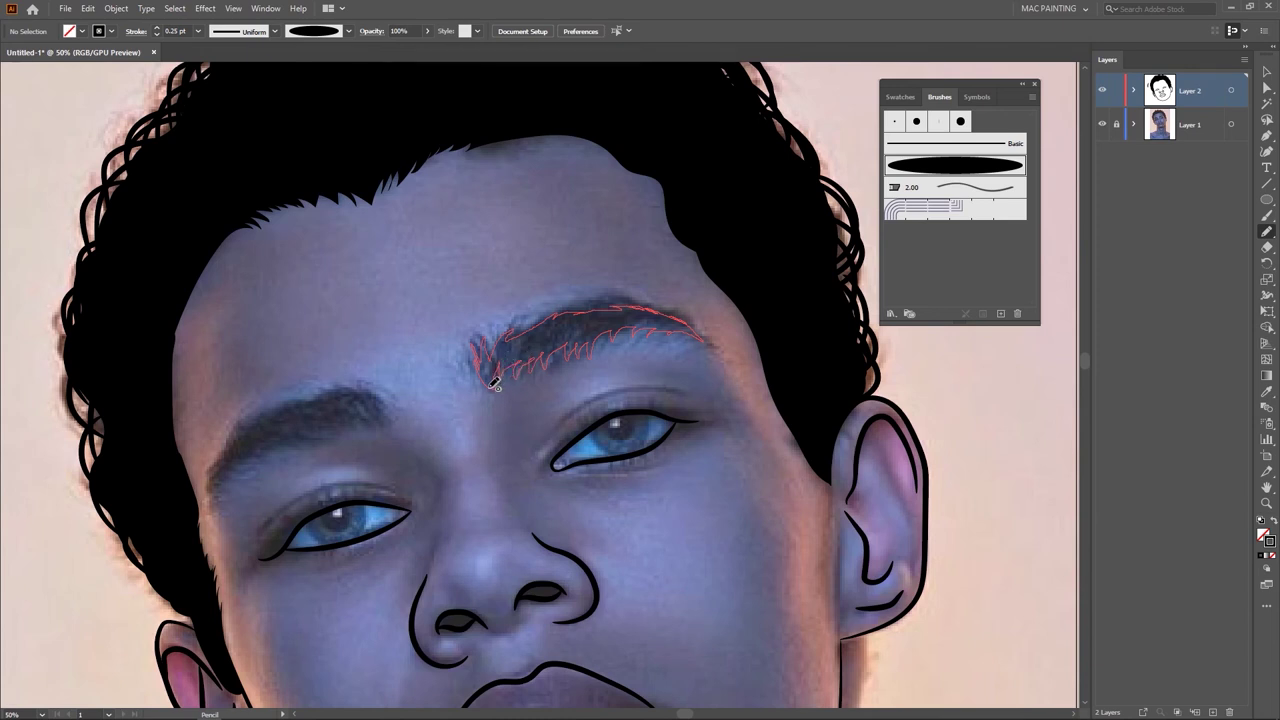
left_click_drag(484, 380, 490, 388)
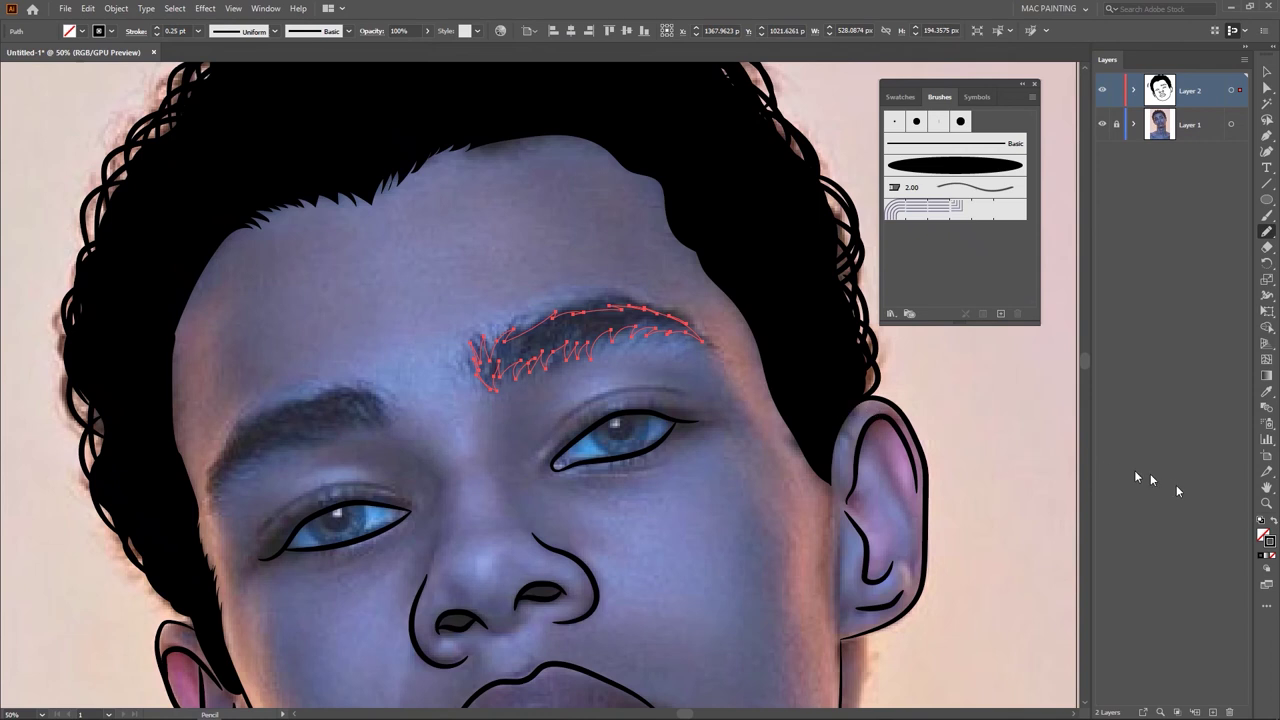
Step: Swap fill and stroke on the traced right-hand eyebrow so it is solid black with no stroke, and deselect it
left_click(1274, 523)
key("v")
left_click(519, 428)
scroll(519, 423, "down", 3)
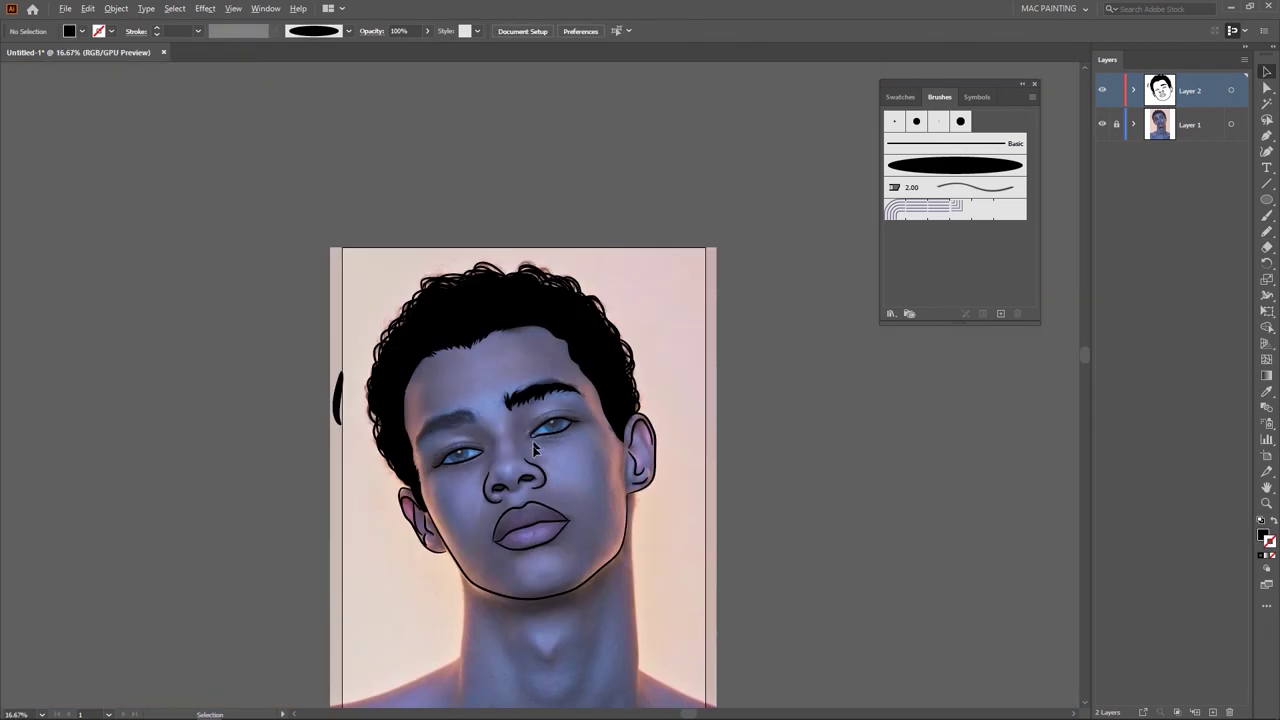
Step: Trace the eyebrow above the left-hand eye as a jagged, solid black Pencil shape and deselect it
scroll(533, 447, "up", 2)
scroll(447, 422, "up", 1)
scroll(447, 428, "up", 2)
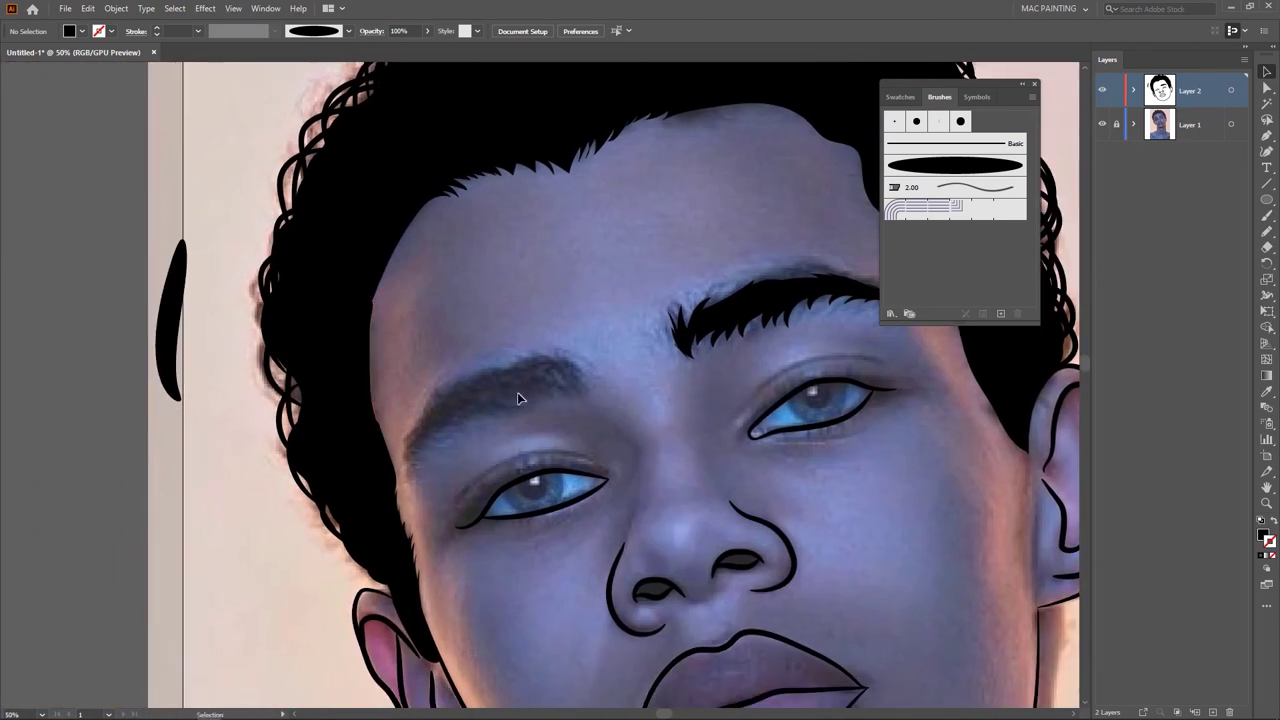
key("n")
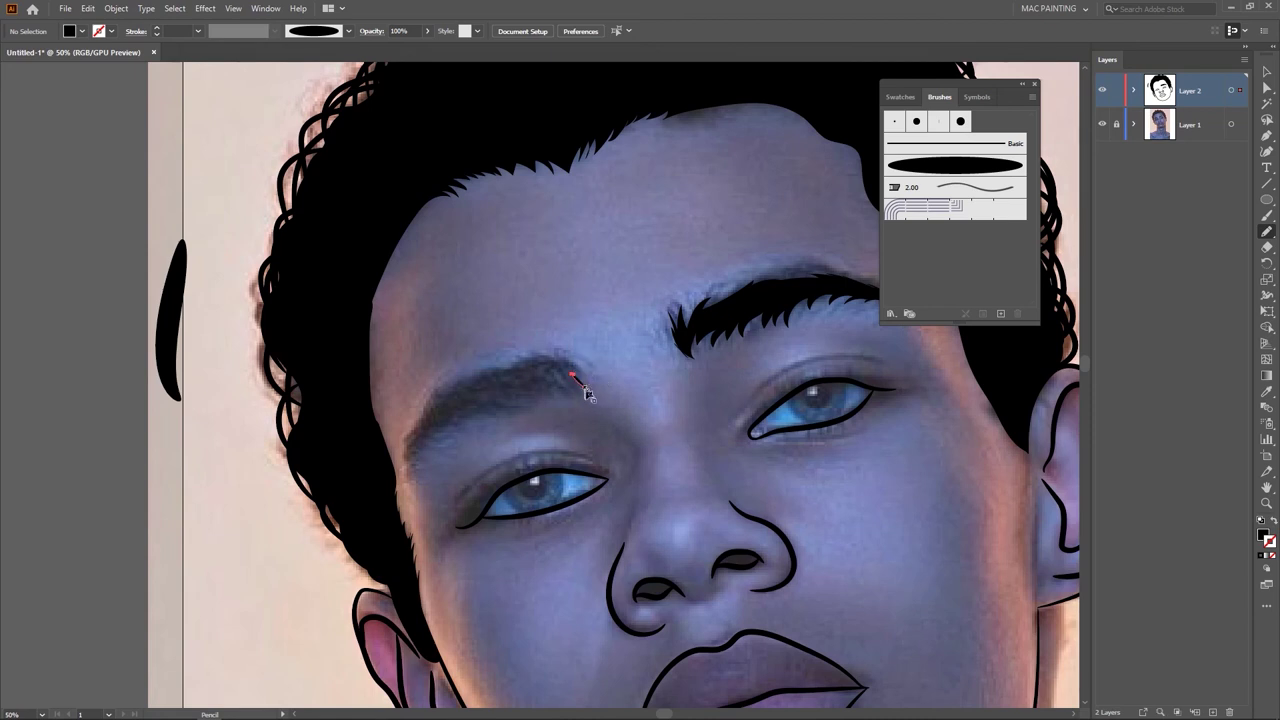
mouse_move(587, 382)
left_mouse_down()
mouse_move(558, 355)
mouse_move(541, 361)
left_mouse_up()
mouse_move(520, 364)
left_mouse_down()
mouse_move(447, 391)
mouse_move(416, 441)
left_mouse_up()
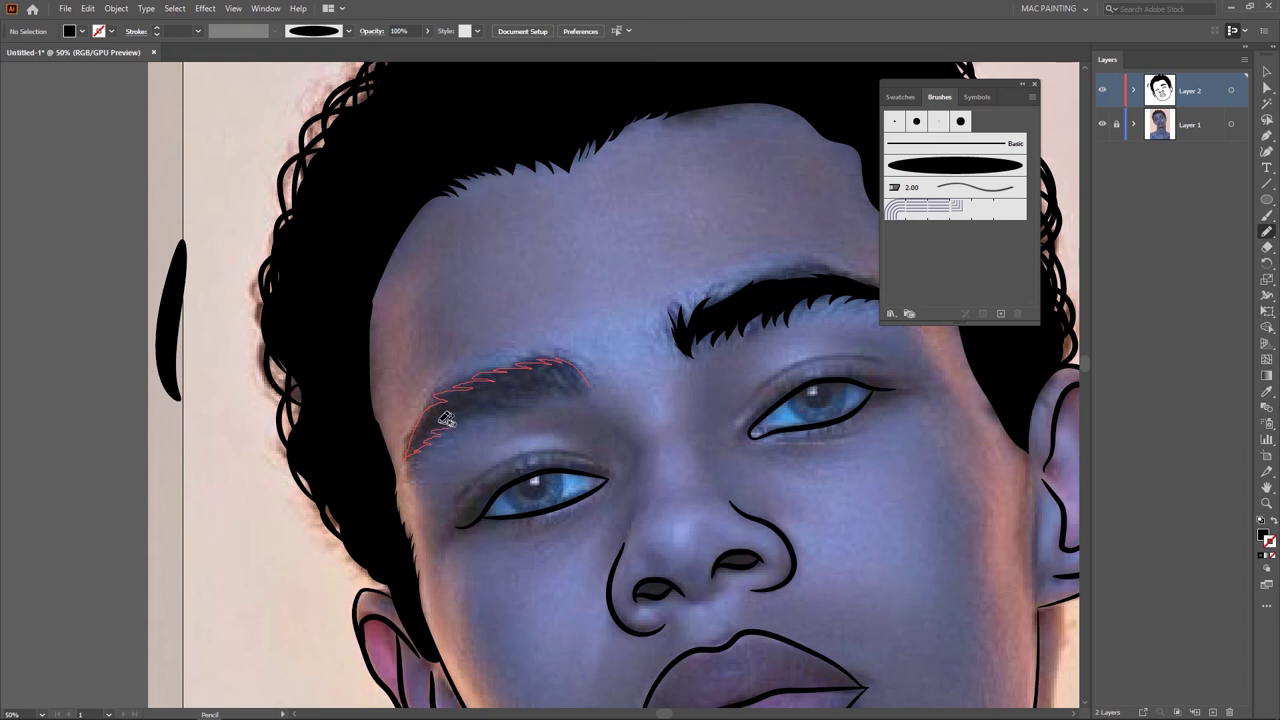
left_click_drag(465, 413, 511, 411)
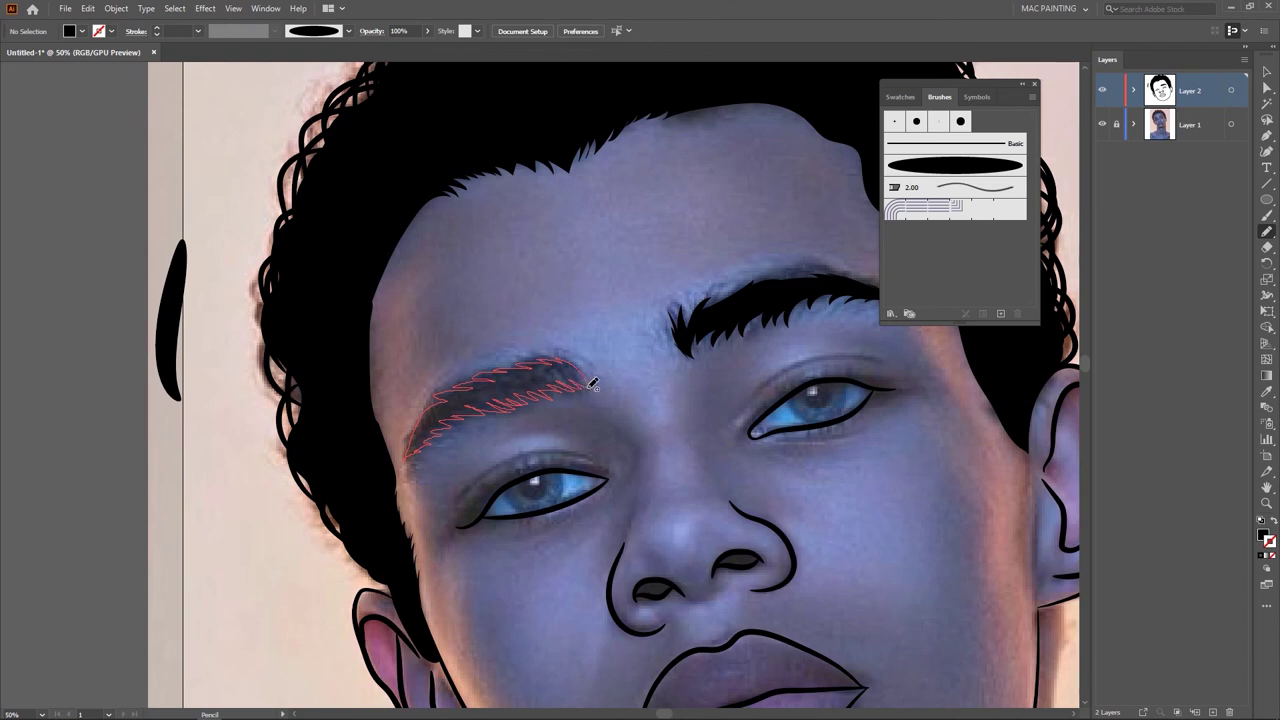
left_click_drag(591, 381, 592, 383)
key("v")
left_click(612, 357)
Step: Toggle the photo on Layer 1 to compare the two filled eyebrows with the portrait
scroll(660, 405, "down", 3)
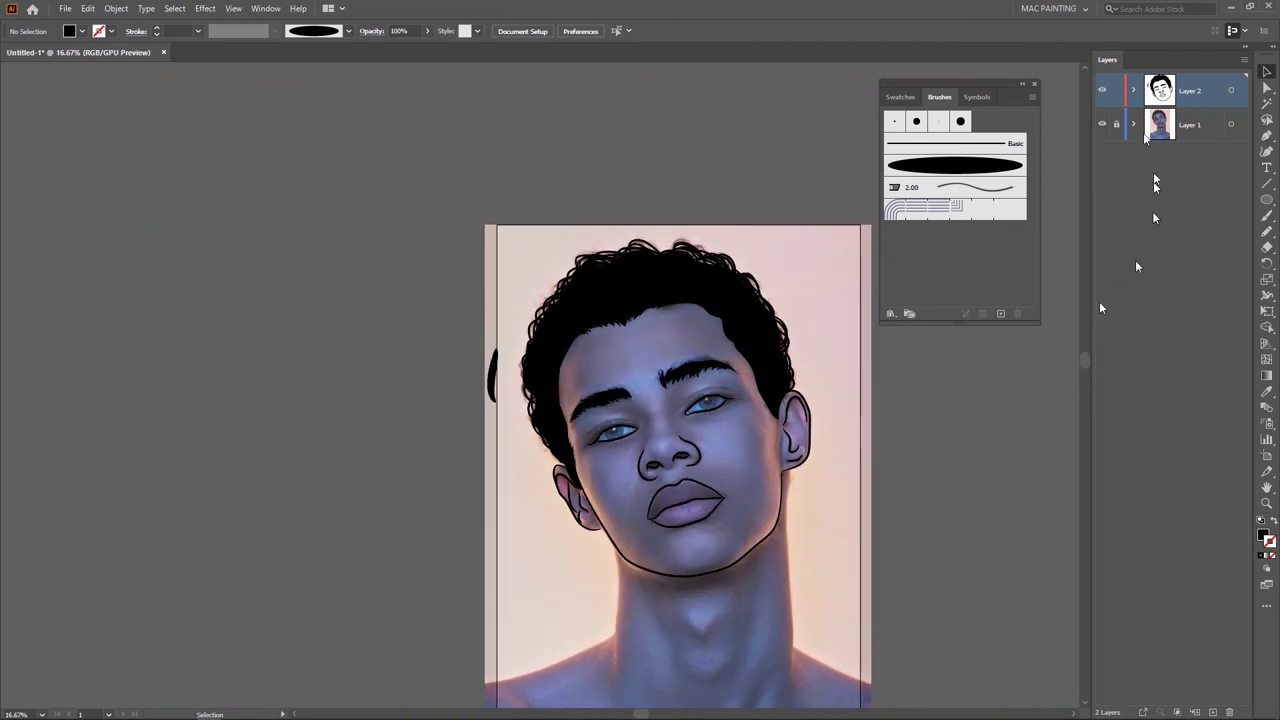
left_click(1102, 125)
left_click(1102, 125)
left_click(1102, 125)
left_click(1102, 125)
Step: Paint a test stroke on the forehead with the tapered brush and set the stroke weight to 0.25 pt
scroll(721, 449, "up", 2)
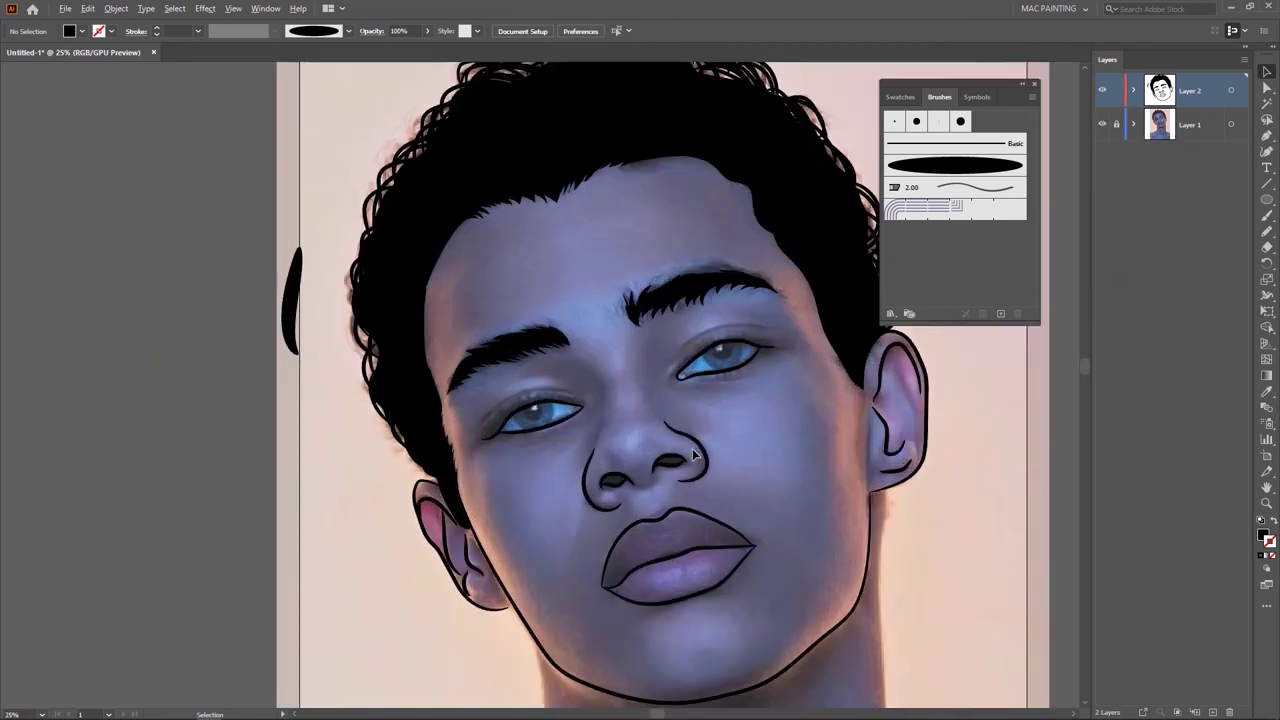
scroll(643, 341, "up", 2)
left_click_drag(588, 274, 459, 410)
left_click_drag(734, 357, 582, 344)
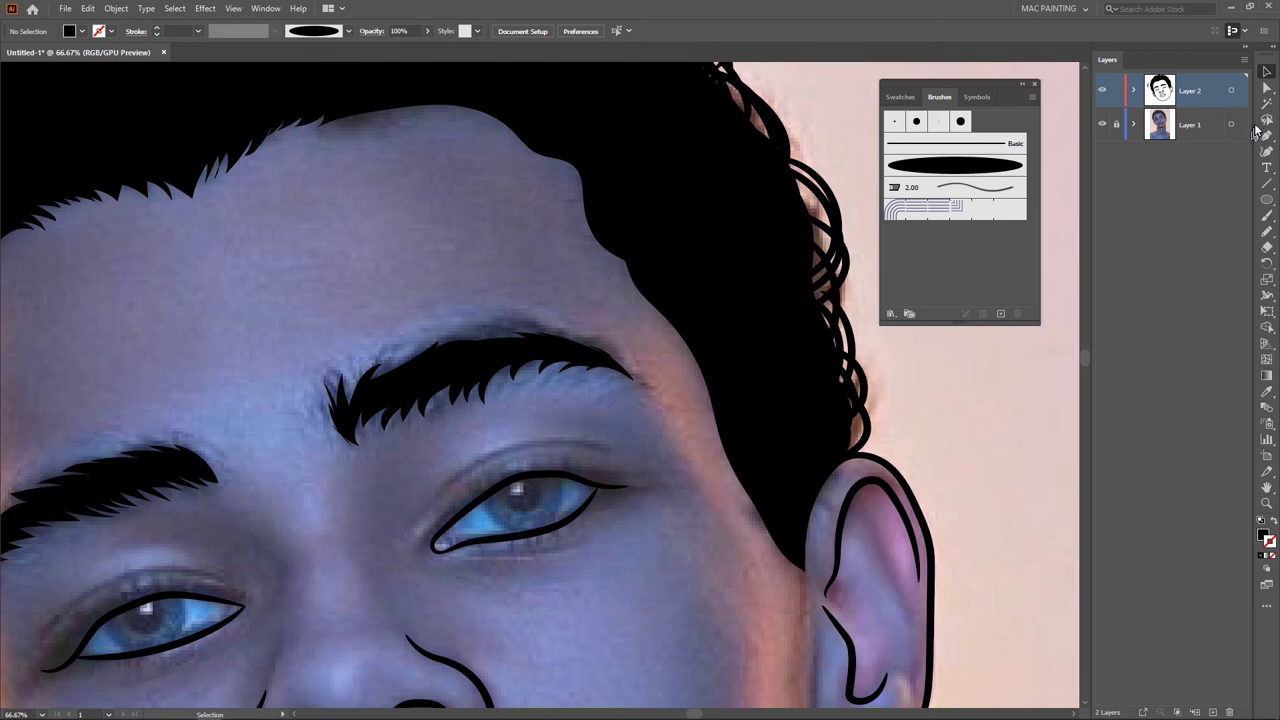
left_click(1267, 218)
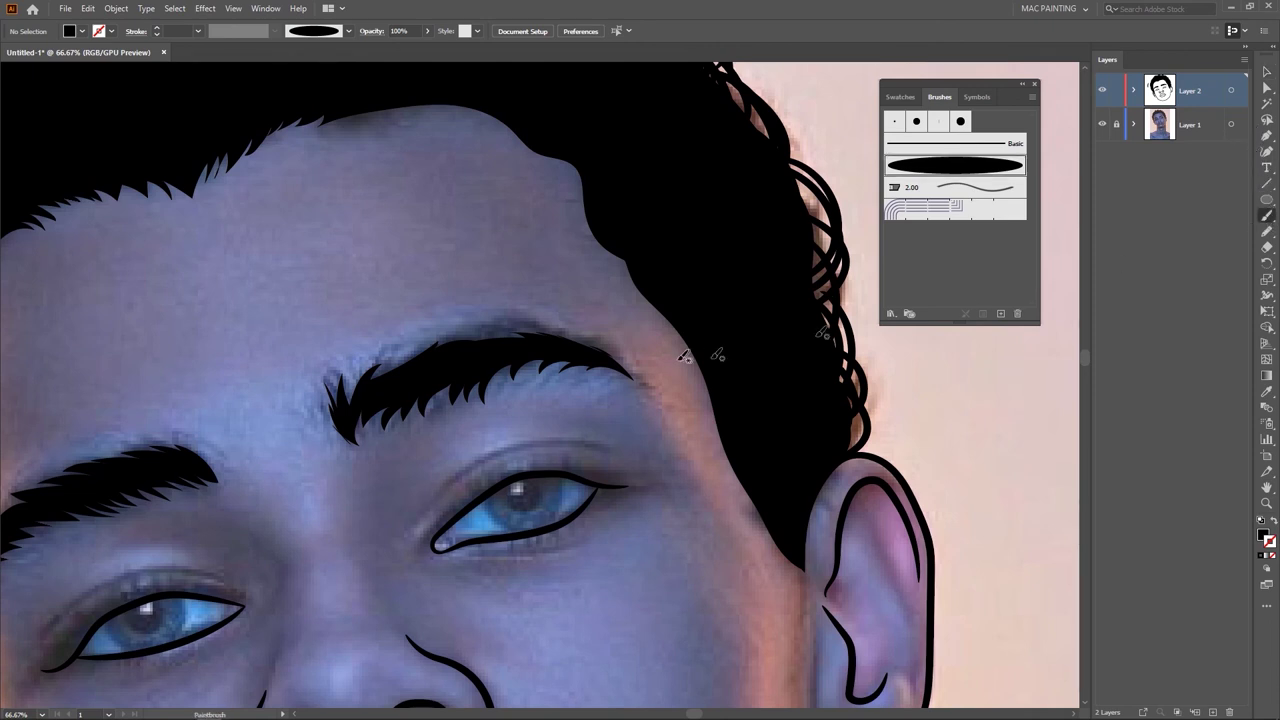
scroll(417, 428, "up", 1)
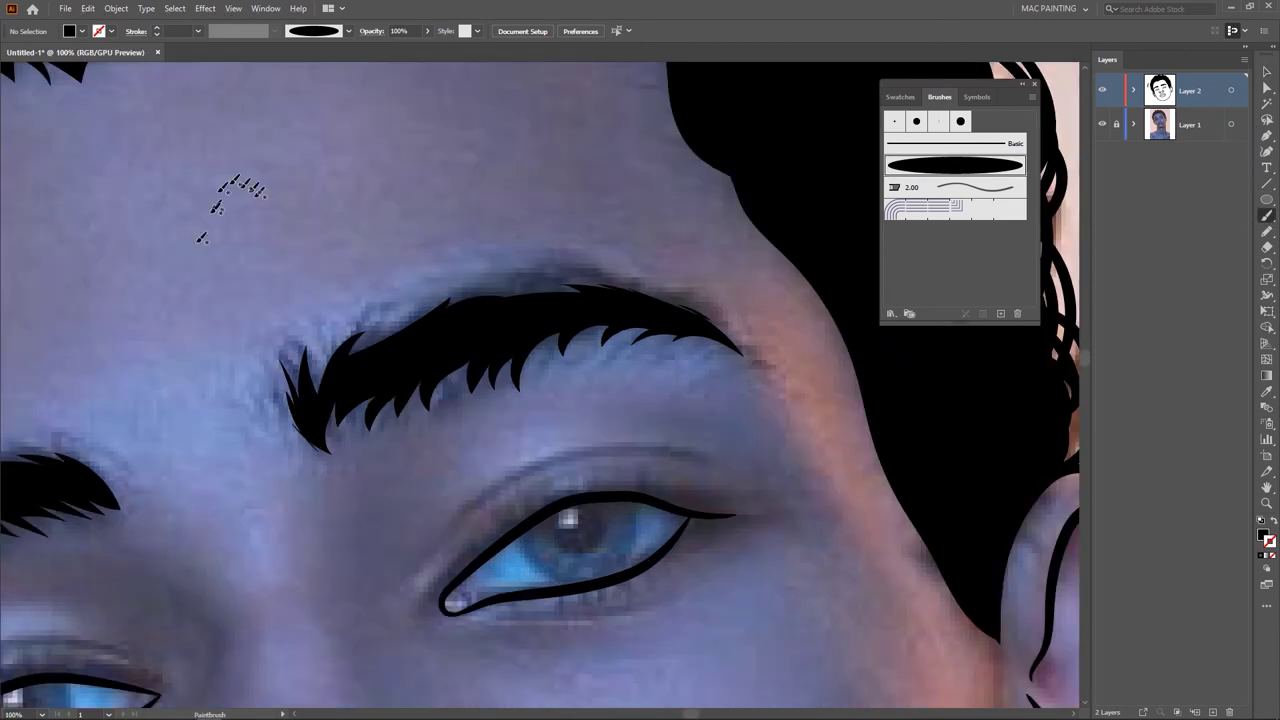
left_click_drag(276, 152, 182, 292)
left_click_drag(408, 303, 504, 327)
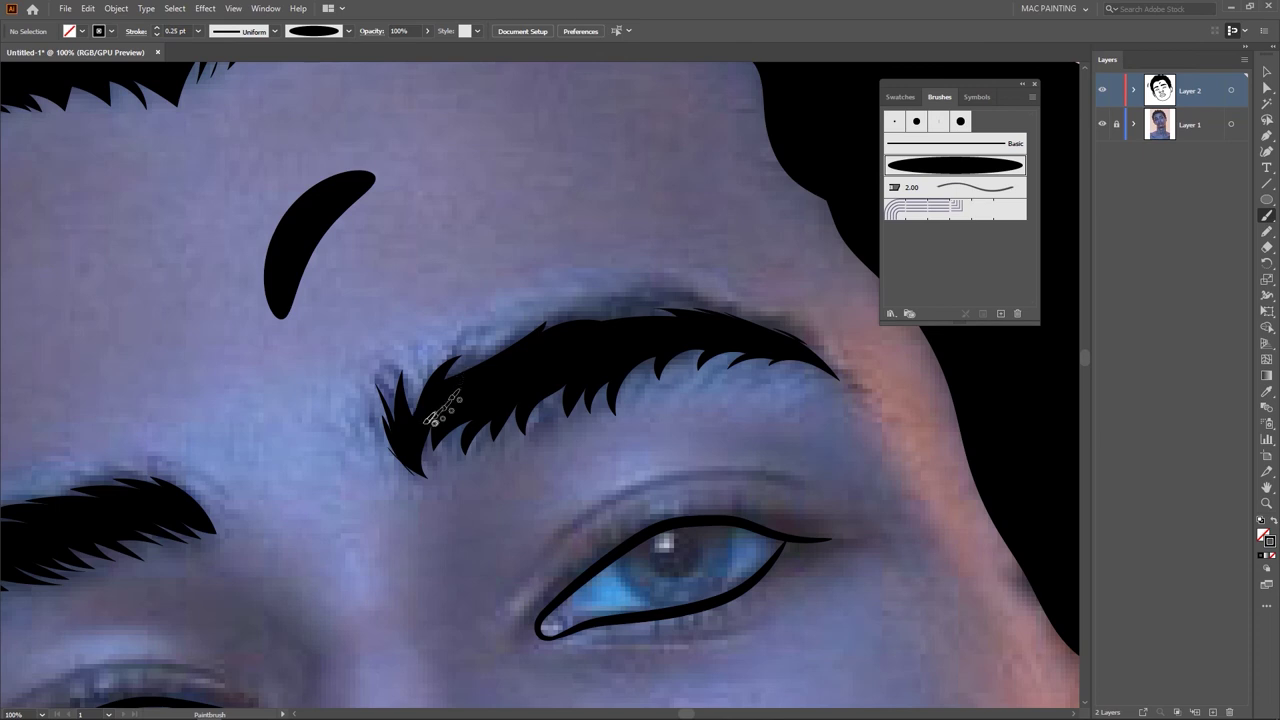
Step: Thicken the upper and lower edges of the right-hand eyebrow with short, tapered 0.25 pt brush strokes
mouse_move(410, 423)
left_mouse_down()
mouse_move(468, 363)
mouse_move(401, 418)
mouse_move(443, 340)
mouse_move(413, 438)
mouse_move(496, 354)
left_mouse_up()
left_click_drag(449, 395, 525, 335)
mouse_move(476, 374)
left_mouse_down()
mouse_move(614, 319)
mouse_move(706, 313)
left_mouse_up()
left_click_drag(597, 319, 663, 318)
mouse_move(395, 430)
left_mouse_down()
mouse_move(404, 379)
mouse_move(429, 371)
mouse_move(414, 400)
mouse_move(466, 363)
left_mouse_up()
left_click_drag(450, 452, 654, 358)
left_click_drag(749, 367, 769, 359)
key("v")
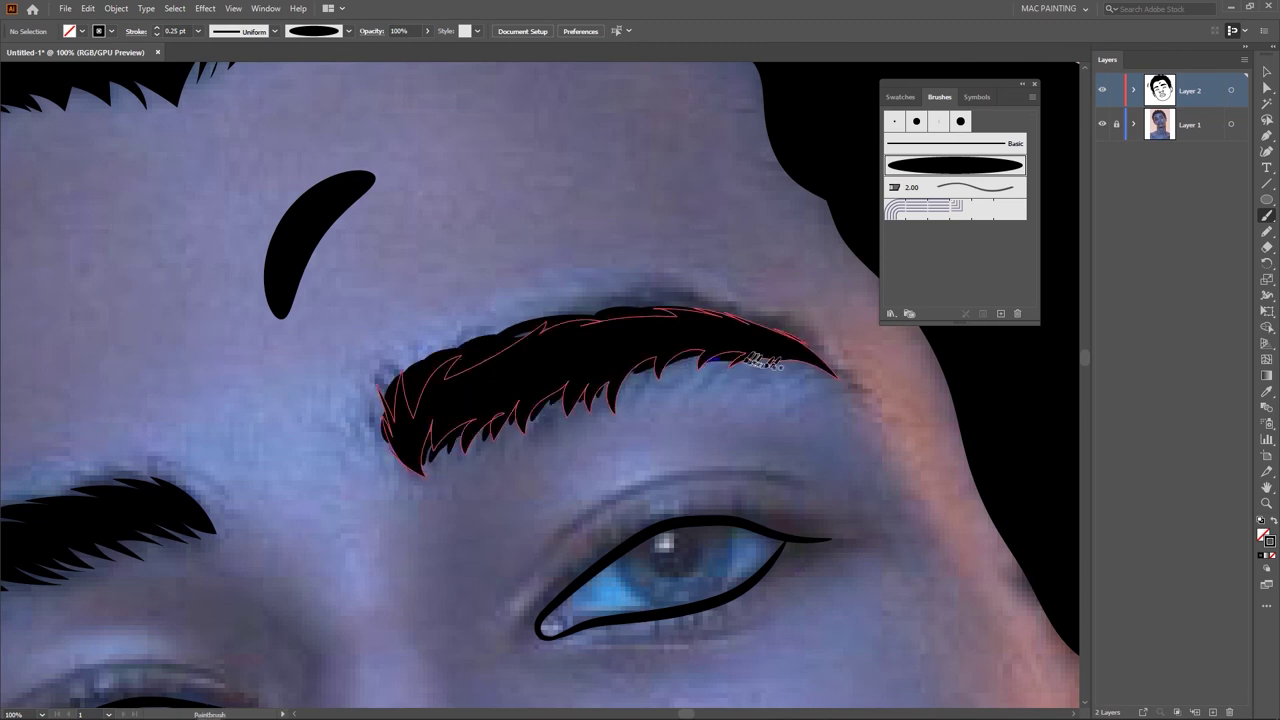
Step: Add short tapered brush strokes along both edges of the left-hand eyebrow and remove the leftover test strokes
scroll(742, 350, "down", 3)
key("ctrl+1")
key("b")
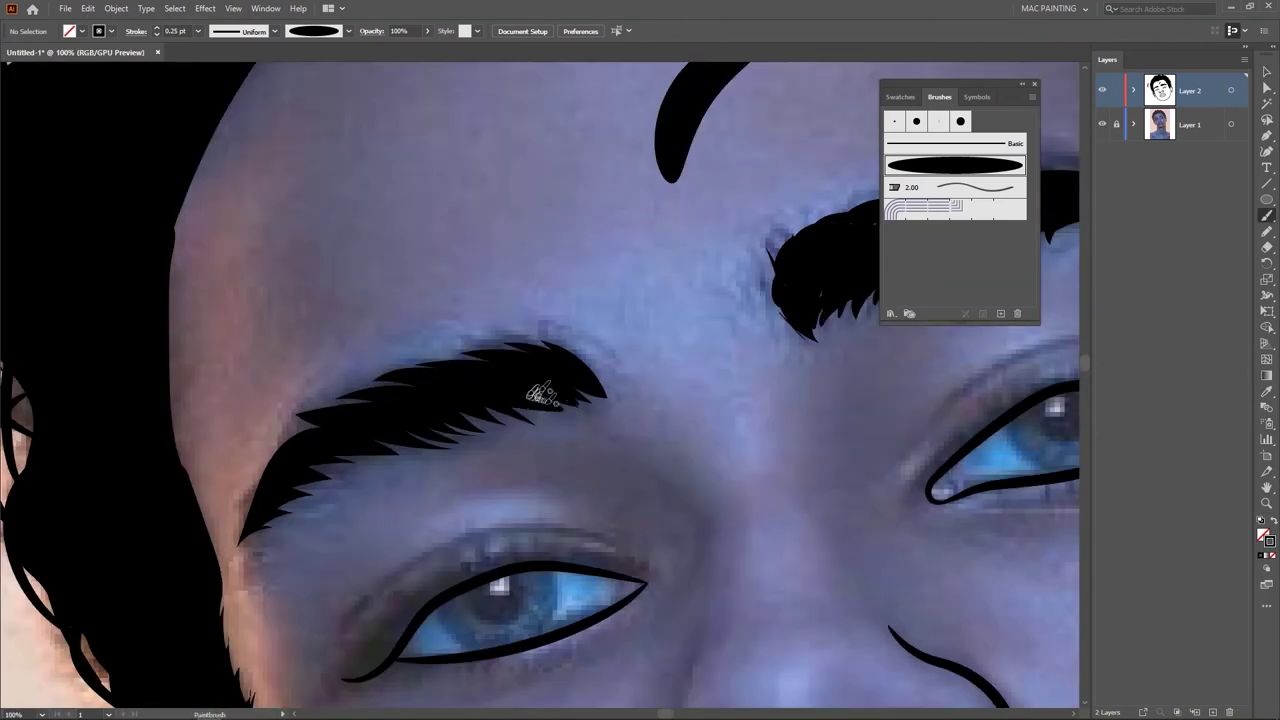
left_click_drag(292, 482, 329, 477)
left_click_drag(335, 460, 379, 463)
left_click_drag(462, 412, 508, 422)
left_click_drag(332, 414, 420, 378)
left_click_drag(440, 370, 486, 356)
key("ctrl+0")
key("v")
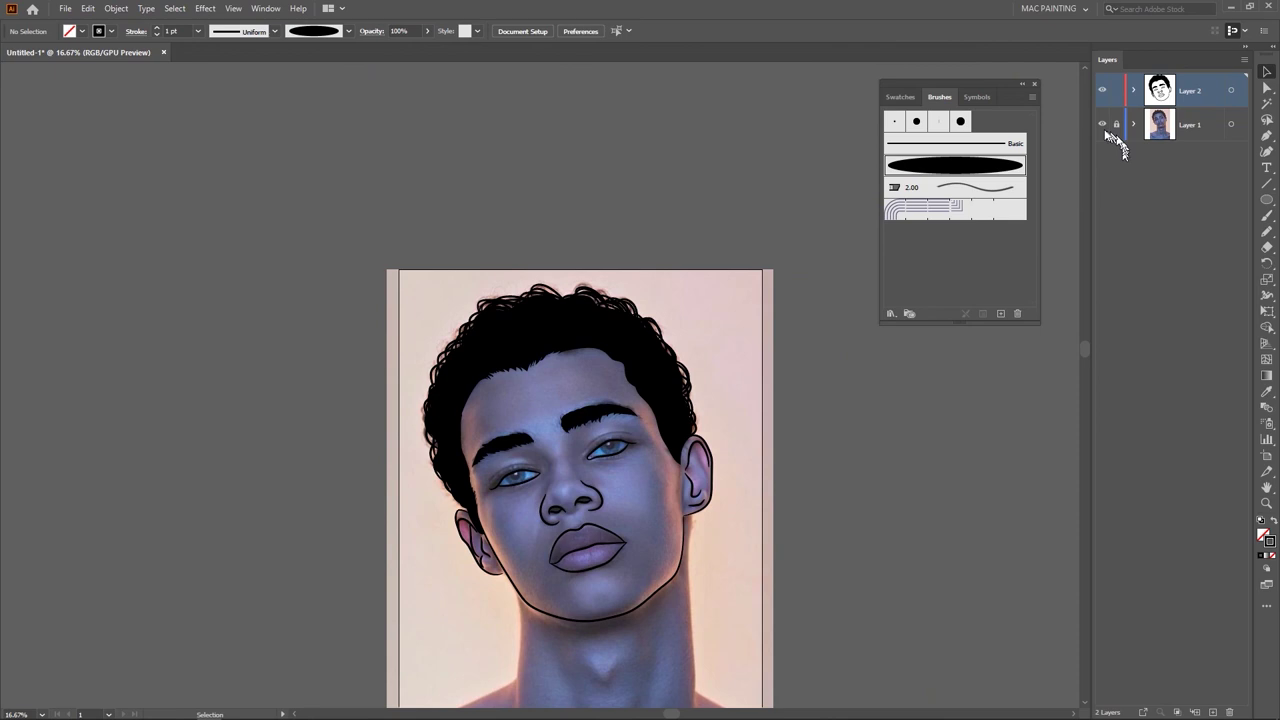
Step: Hide the photo on Layer 1 to examine the line art with the finished eyebrows, and show it again
left_click(1102, 124)
left_click_drag(645, 460, 622, 343)
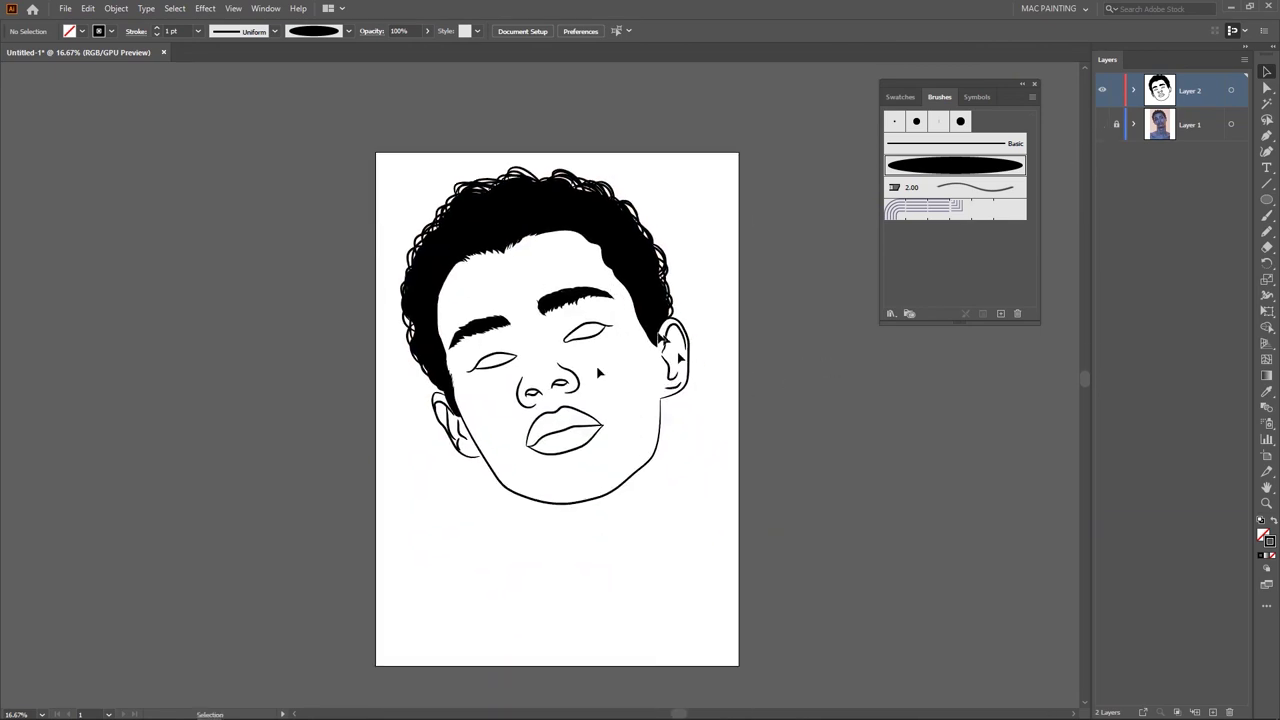
scroll(612, 428, "down", 1)
scroll(617, 450, "up", 1)
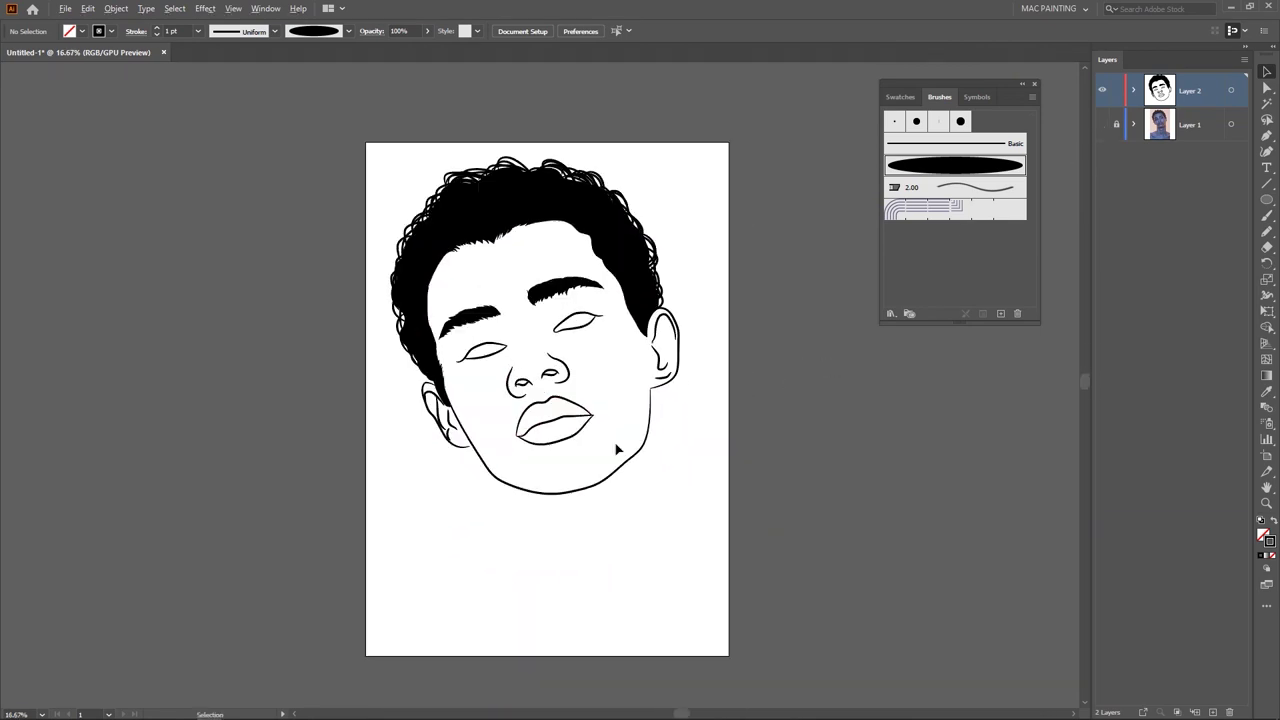
scroll(617, 450, "up", 1)
left_click_drag(551, 392, 662, 458)
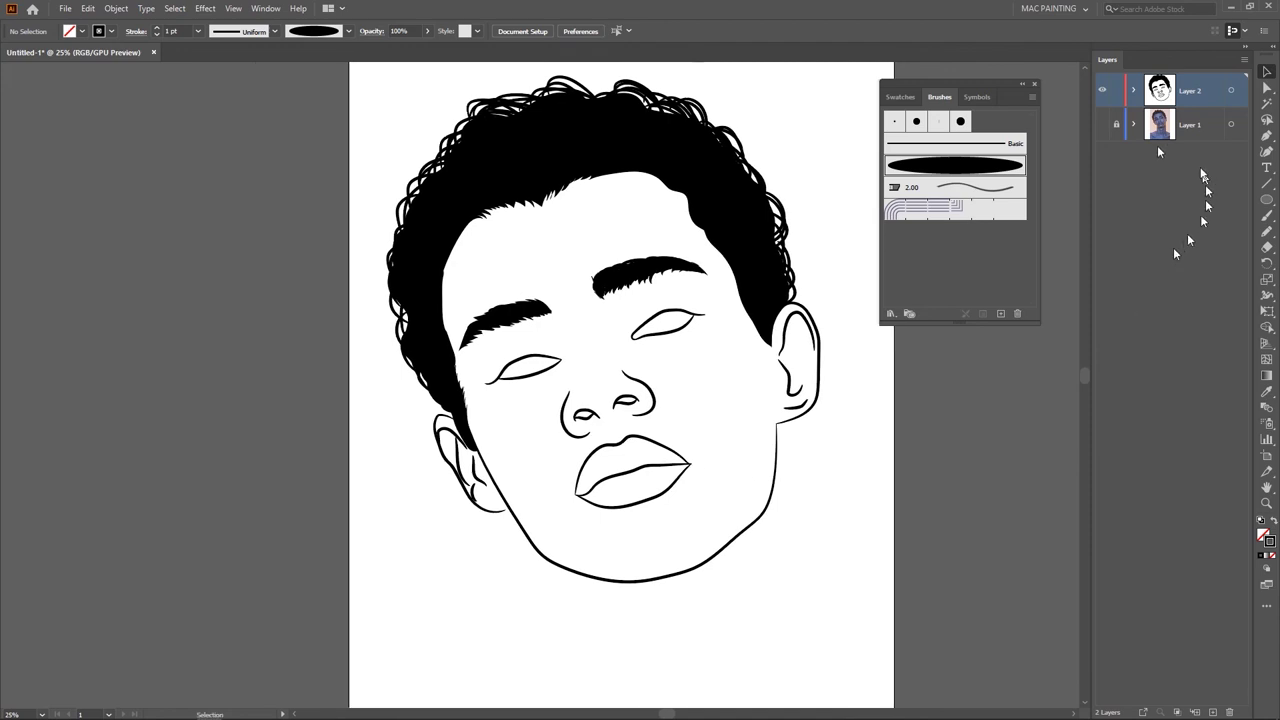
left_click(1101, 125)
Step: Trace the iris of the right-hand eye with the Pencil between the eyelid lines and fill it solid black without a stroke
scroll(609, 466, "up", 3)
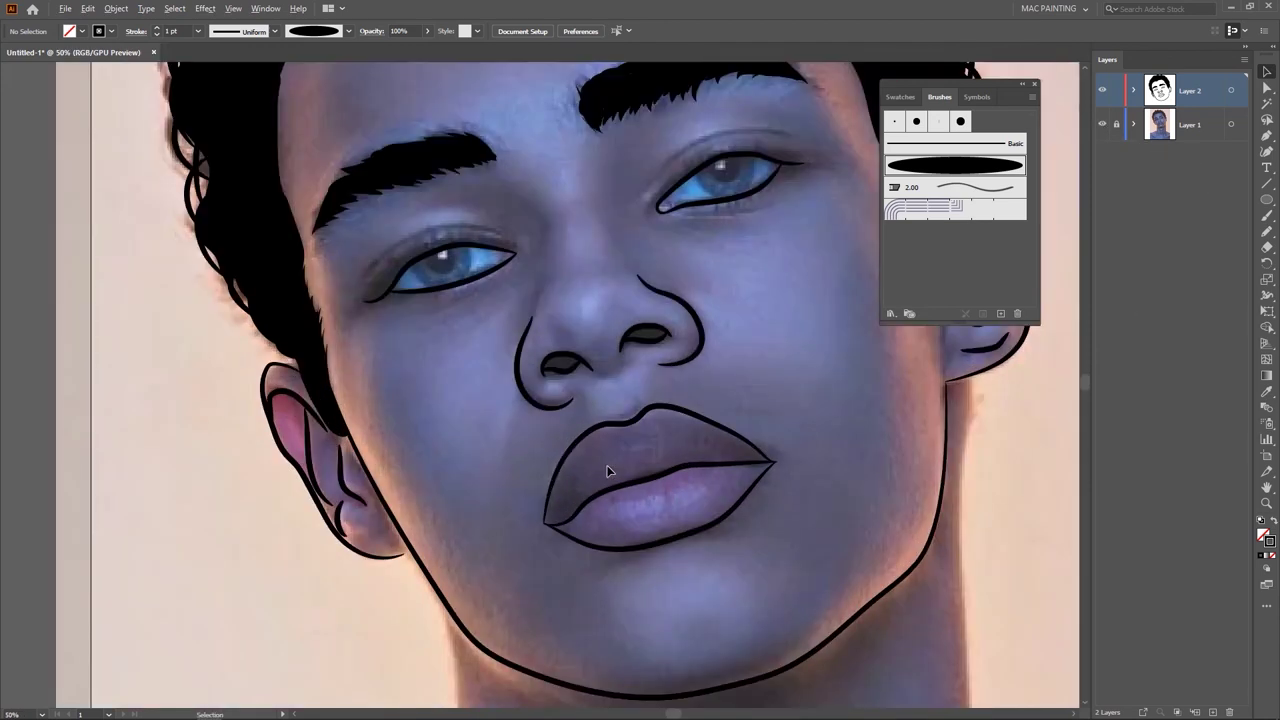
left_click_drag(634, 317, 575, 491)
left_click_drag(629, 399, 615, 527)
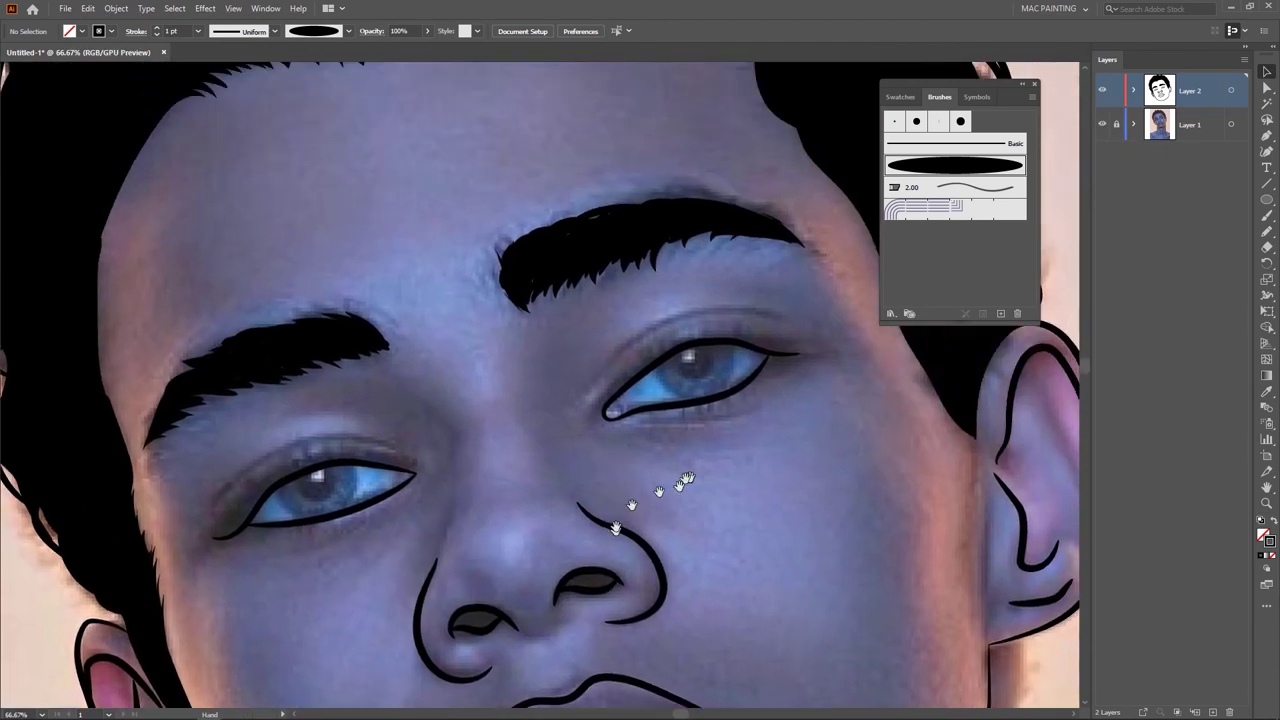
left_click_drag(714, 470, 580, 484)
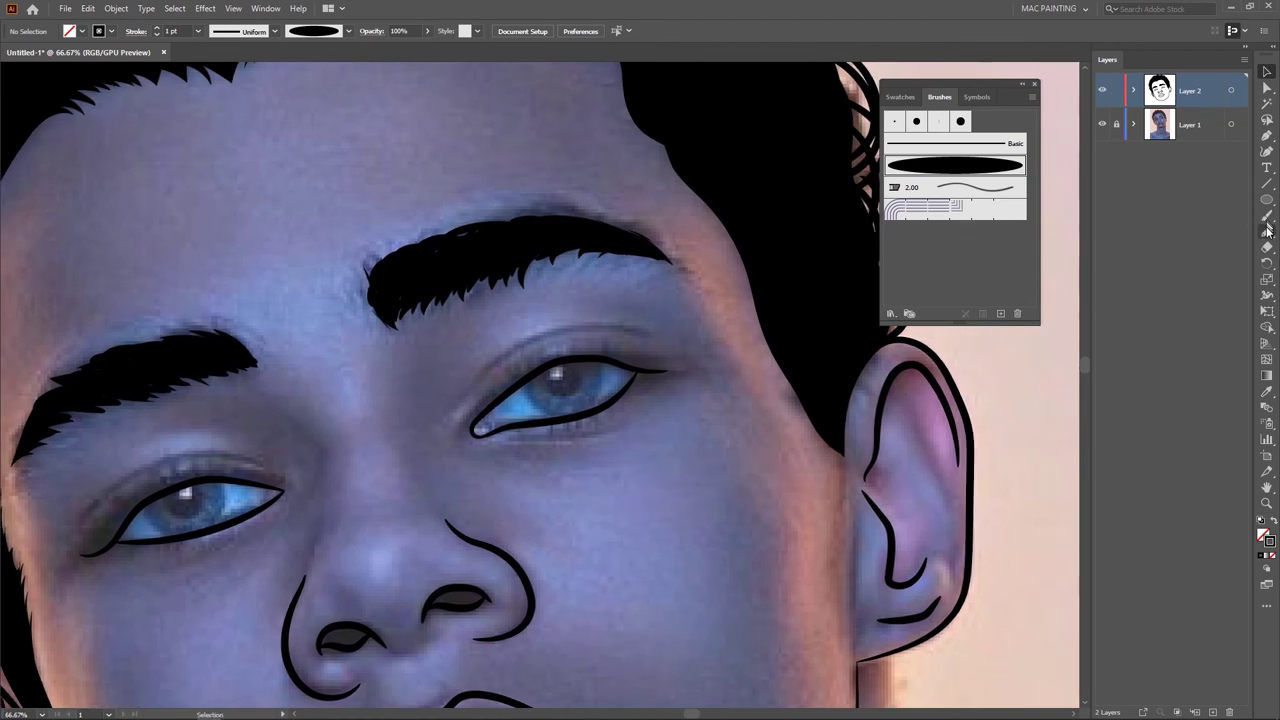
key("space")
left_click_drag(568, 448, 515, 444)
scroll(516, 421, "up", 2)
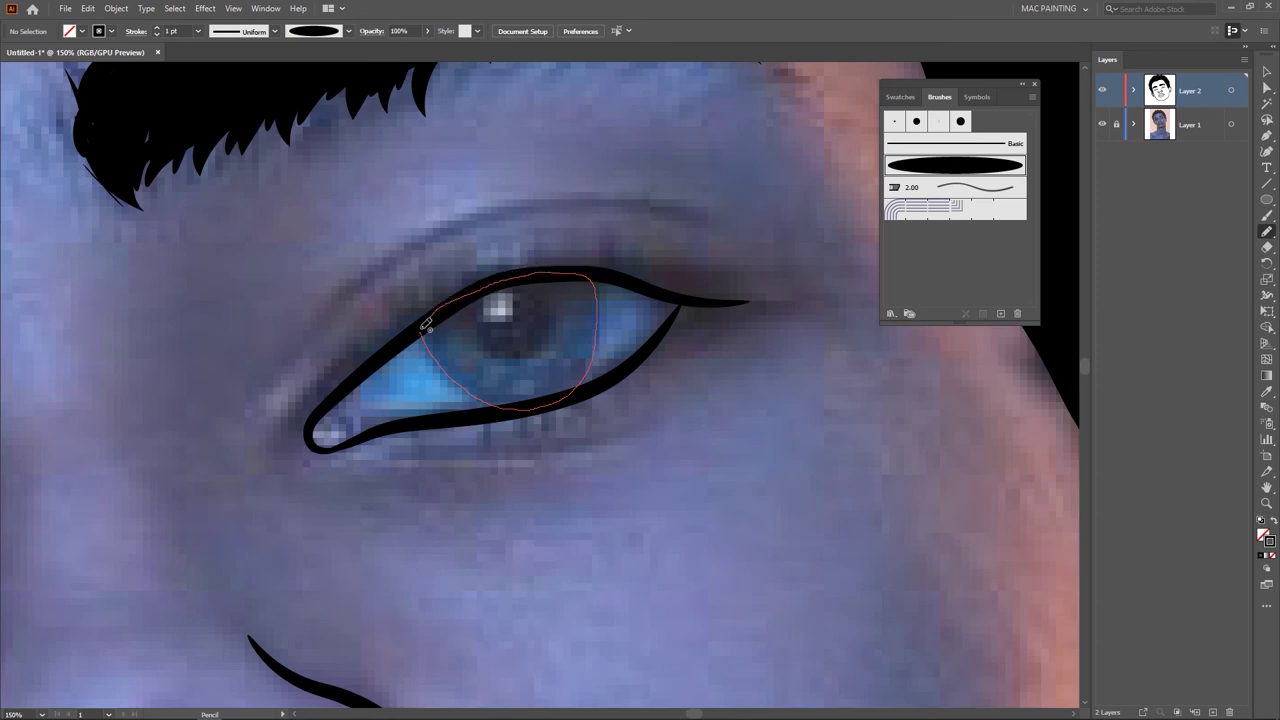
left_click_drag(422, 332, 423, 330)
left_click_drag(405, 452, 511, 378)
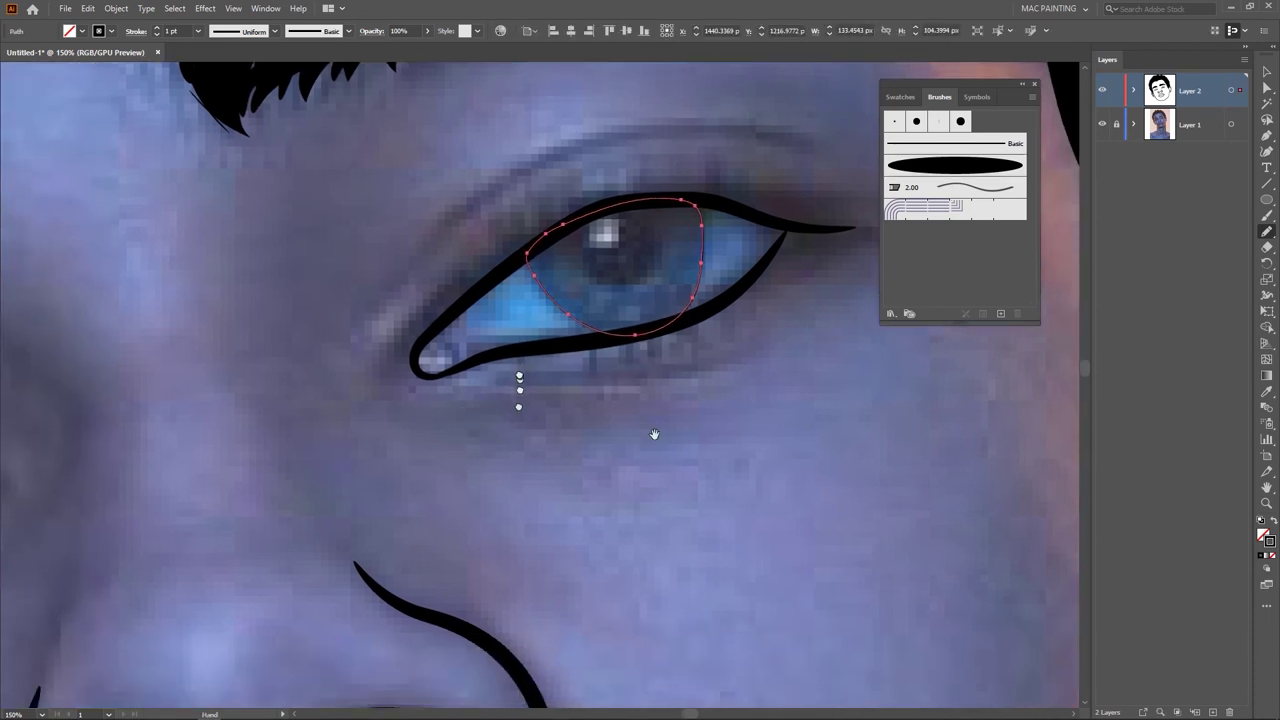
left_click_drag(314, 630, 438, 539)
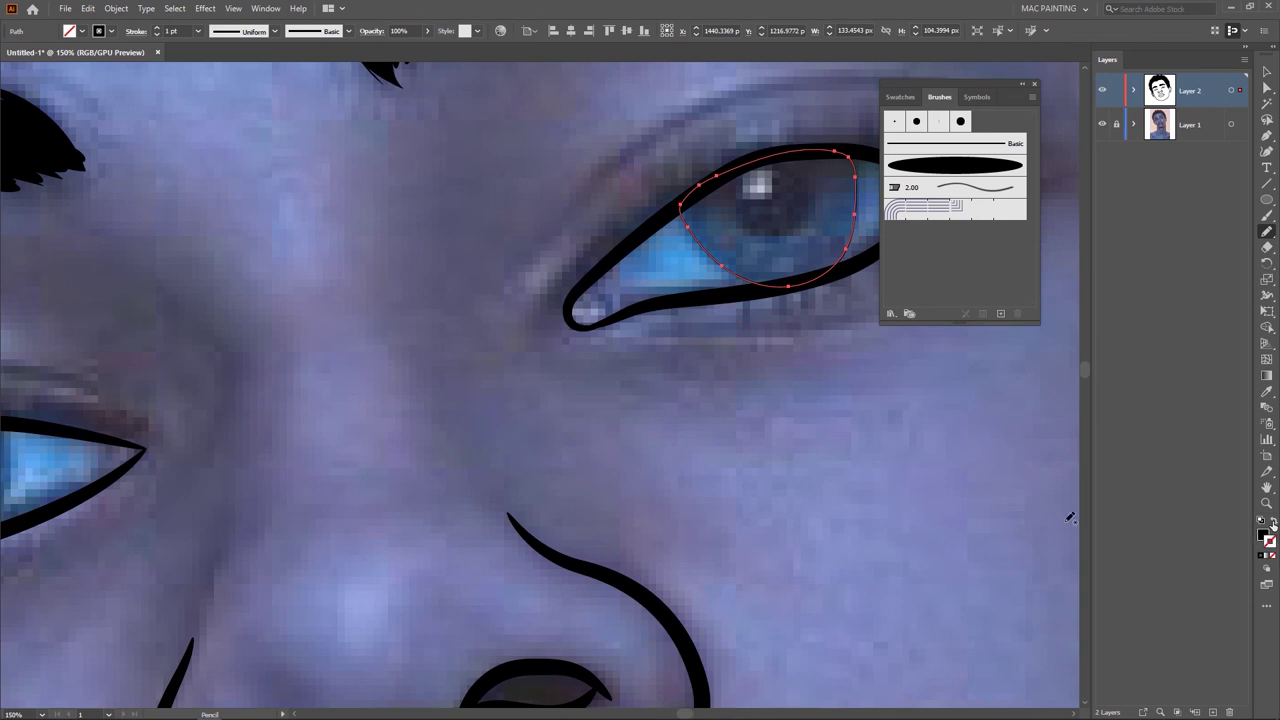
left_click(1272, 522)
Step: Trace the iris of the left-hand eye as a solid black Pencil shape between the eyelid lines
scroll(386, 457, "left", 8)
mouse_move(404, 508)
left_mouse_down()
mouse_move(440, 529)
mouse_move(503, 522)
mouse_move(541, 497)
mouse_move(558, 452)
left_mouse_up()
mouse_move(552, 404)
left_mouse_down()
mouse_move(502, 402)
mouse_move(376, 456)
left_mouse_up()
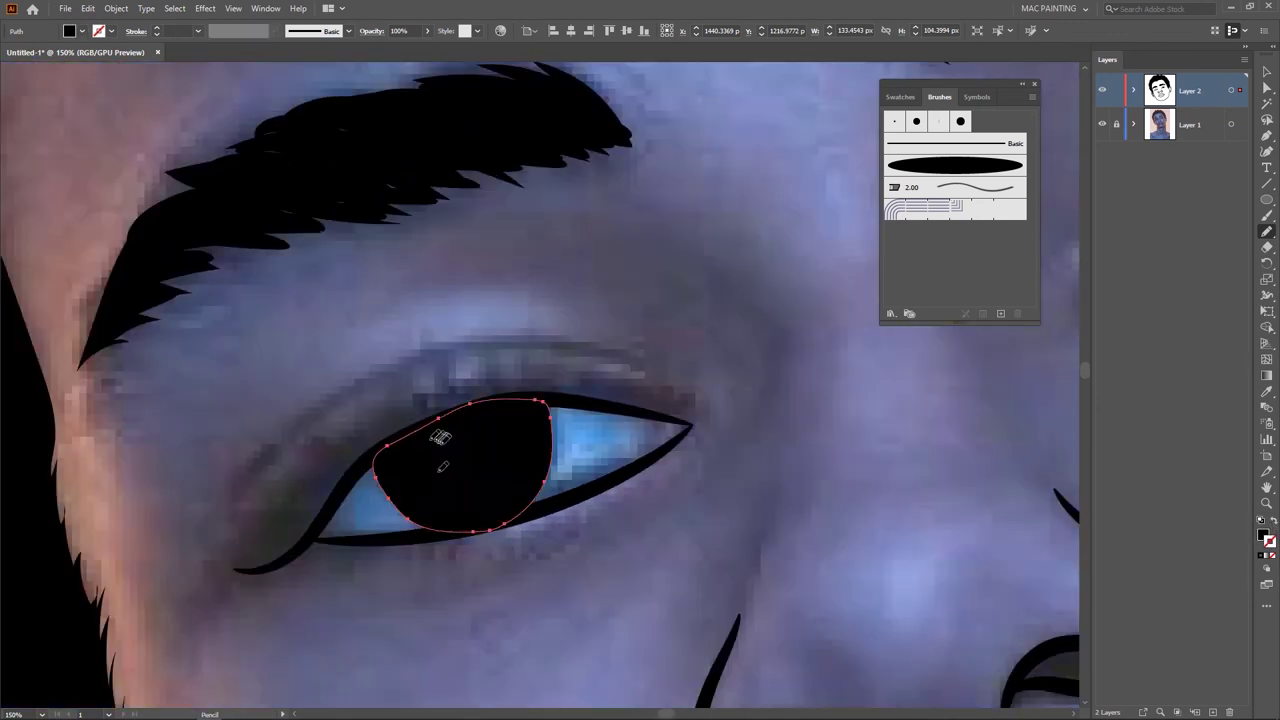
scroll(443, 464, "down", 1)
scroll(390, 526, "left", 2)
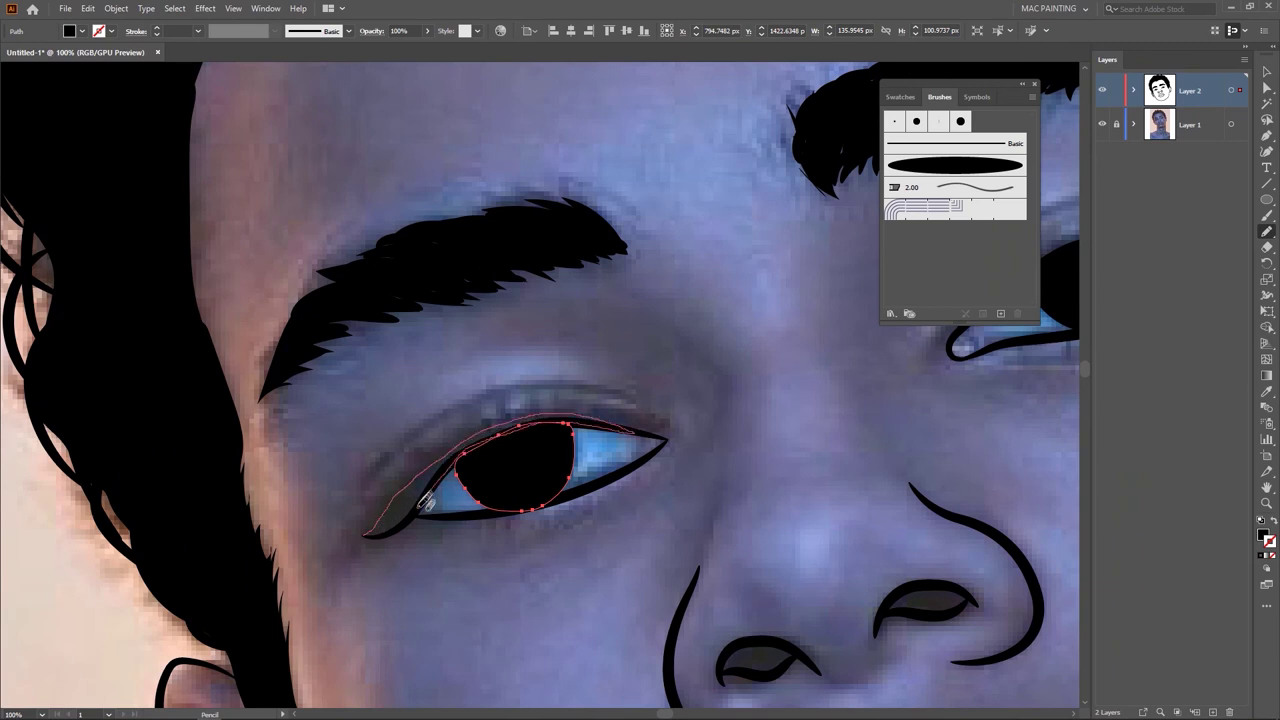
Step: Draw a solid black Pencil shape along the upper lid and outer corner of the left-hand eye
left_click_drag(369, 534, 371, 536)
left_click(742, 430, "ctrl")
scroll(745, 437, "down", 3)
scroll(835, 427, "up", 3)
Step: Draw a solid black Pencil shape along the upper lid and outer corner of the right-hand eye
mouse_move(835, 427)
left_mouse_down()
mouse_move(543, 363)
mouse_move(417, 553)
left_mouse_up()
left_click_drag(270, 470, 350, 428)
mouse_move(477, 455)
left_mouse_down()
mouse_move(397, 441)
mouse_move(325, 448)
mouse_move(277, 480)
left_mouse_up()
left_click_drag(212, 527, 207, 532)
key("v")
left_click(532, 542)
Step: Hide the photo on Layer 1 to examine the line art with the filled eyes, and show it again
scroll(532, 542, "down", 4)
mouse_move(514, 536)
left_mouse_down()
mouse_move(584, 442)
mouse_move(560, 518)
left_mouse_up()
left_click(1102, 126)
scroll(654, 388, "down", 3)
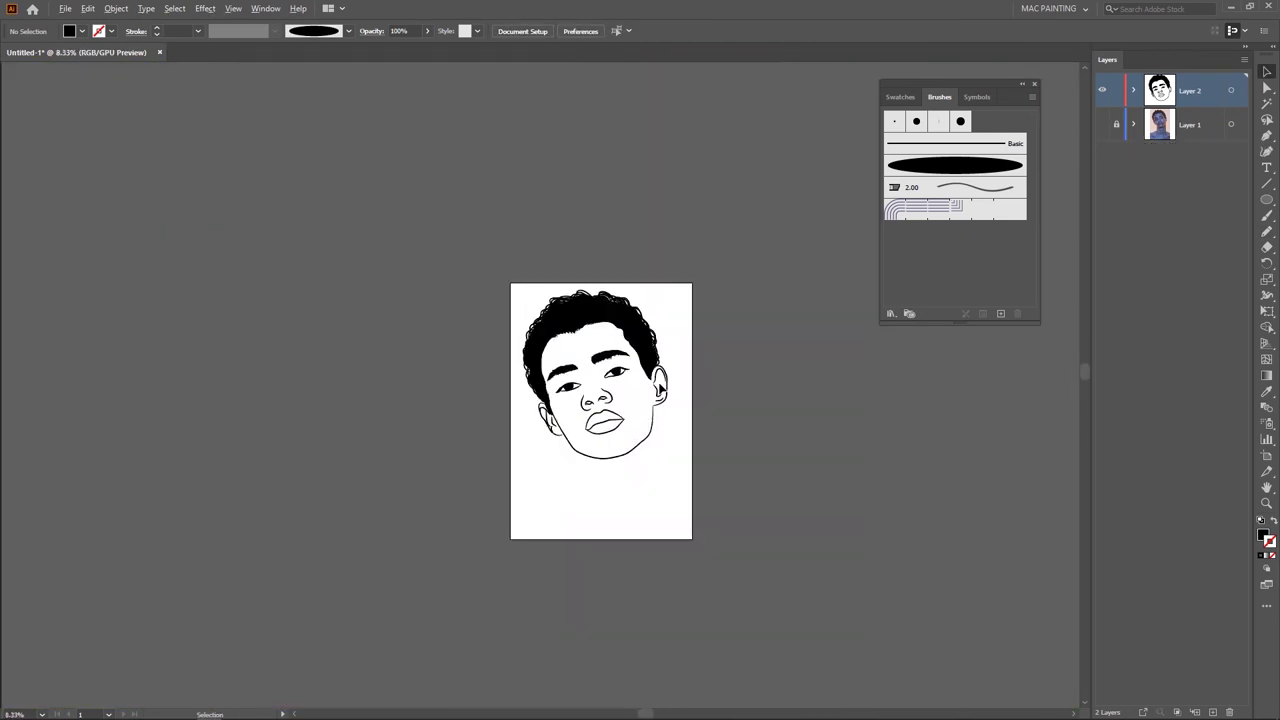
scroll(659, 387, "up", 2)
left_click(1102, 126)
Step: Paint a tapered 0.25 pt brush line along the upper lid crease of the left-hand eye
scroll(483, 418, "up", 4)
left_click_drag(483, 420, 419, 576)
key("b")
left_click_drag(341, 437, 298, 450)
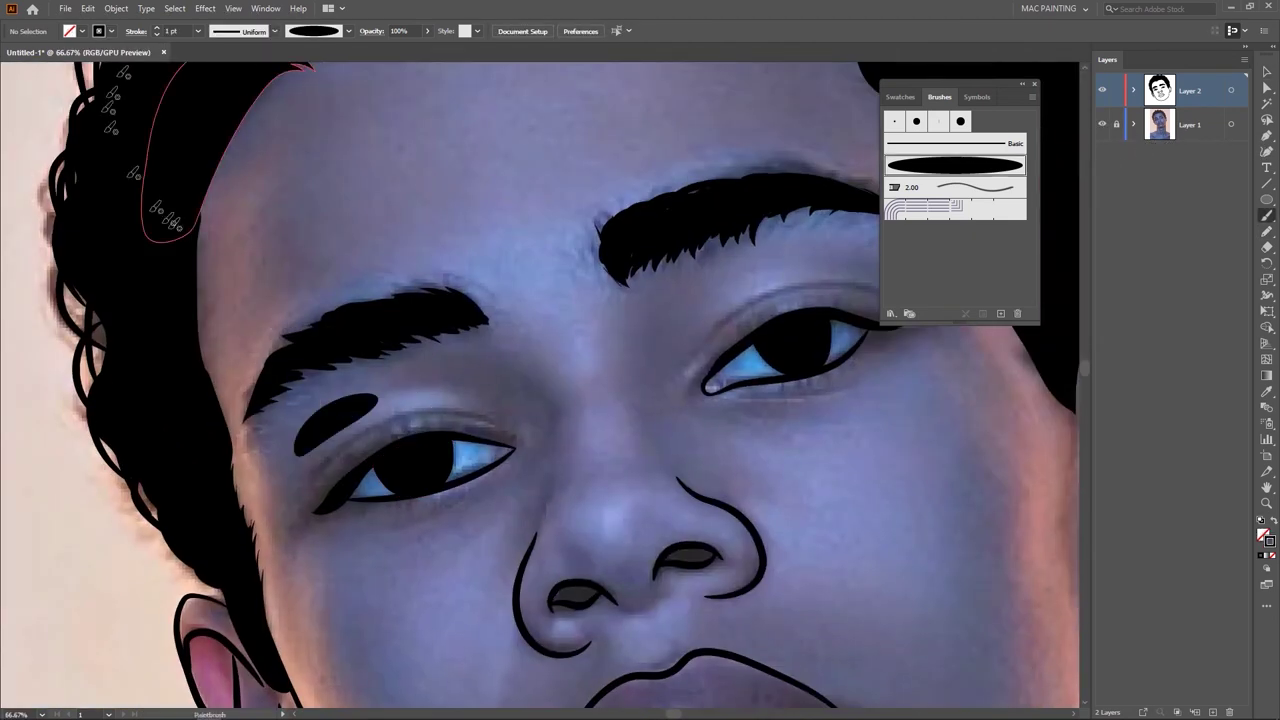
left_click_drag(440, 407, 490, 416)
left_click_drag(671, 398, 384, 487)
Step: Paint a tapered 0.25 pt brush line along the upper lid crease of the right-hand eye
left_click_drag(401, 458, 407, 443)
left_click_drag(515, 375, 588, 378)
key("ctrl+z")
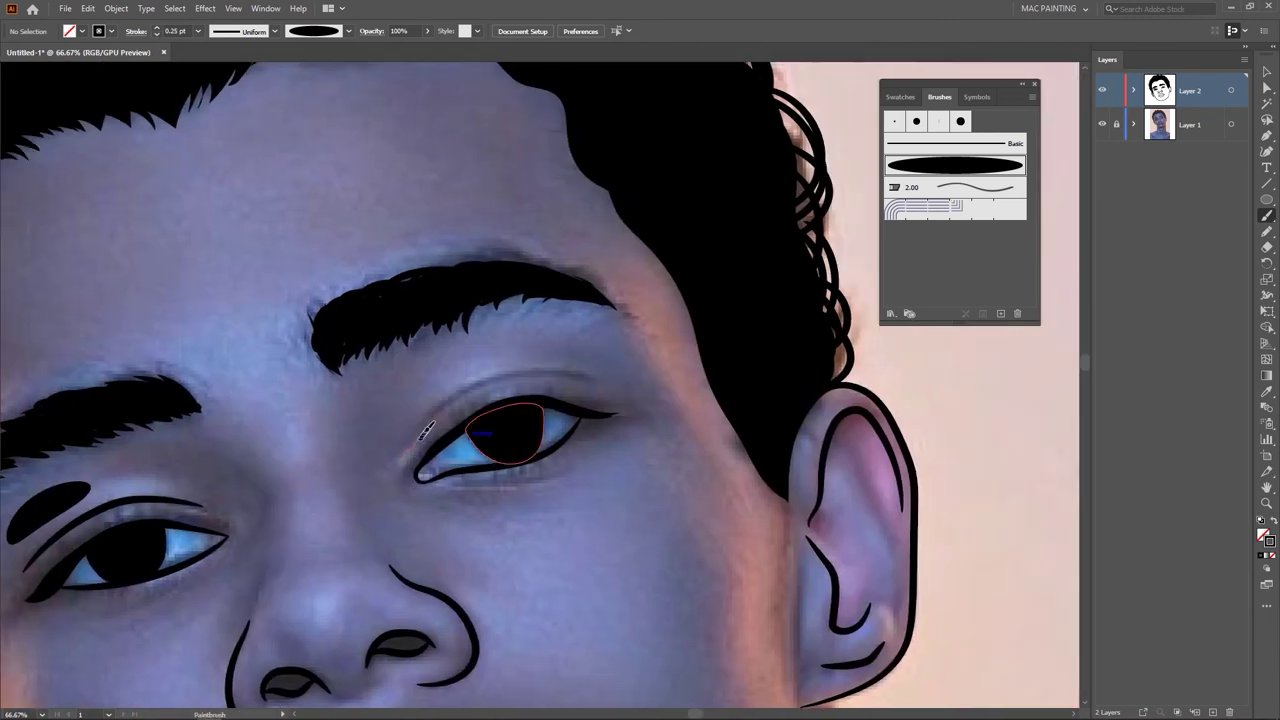
left_click_drag(410, 447, 458, 397)
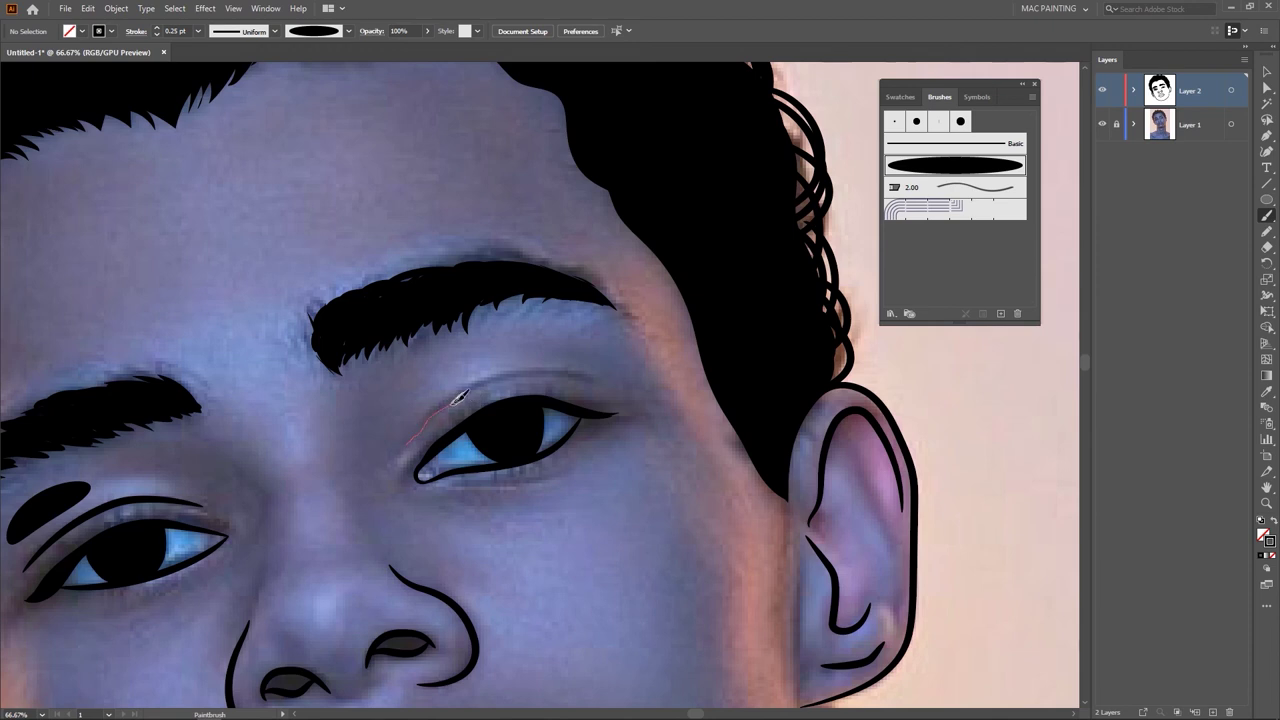
left_click_drag(565, 368, 594, 374)
Step: Delete the stray thick 1 pt brush stroke between the left-hand eyebrow and eye
left_click_drag(1267, 231, 1175, 264)
key("v")
left_click(563, 529)
scroll(563, 529, "up", 1)
scroll(563, 529, "down", 3)
left_click(308, 517)
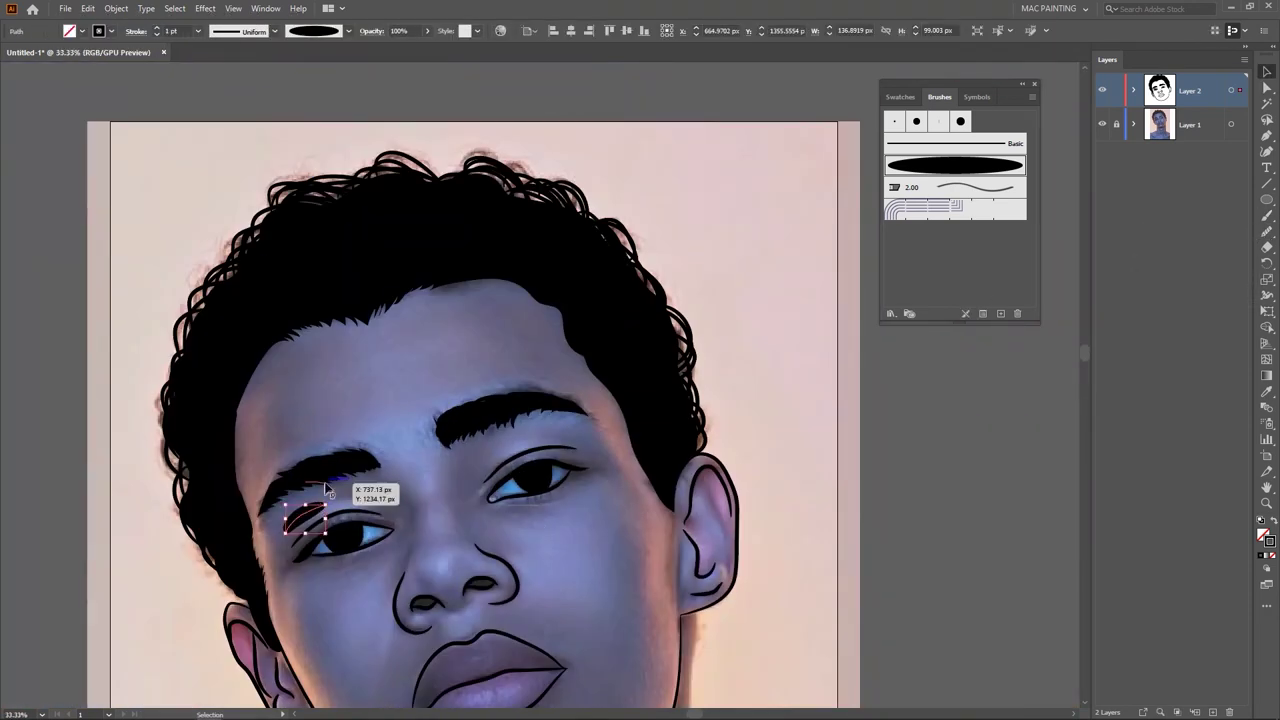
key("Delete")
Step: Hide the photo on Layer 1 so only the line art on Layer 2 is displayed
scroll(573, 472, "down", 4)
left_click_drag(573, 472, 579, 324)
left_click(1102, 124)
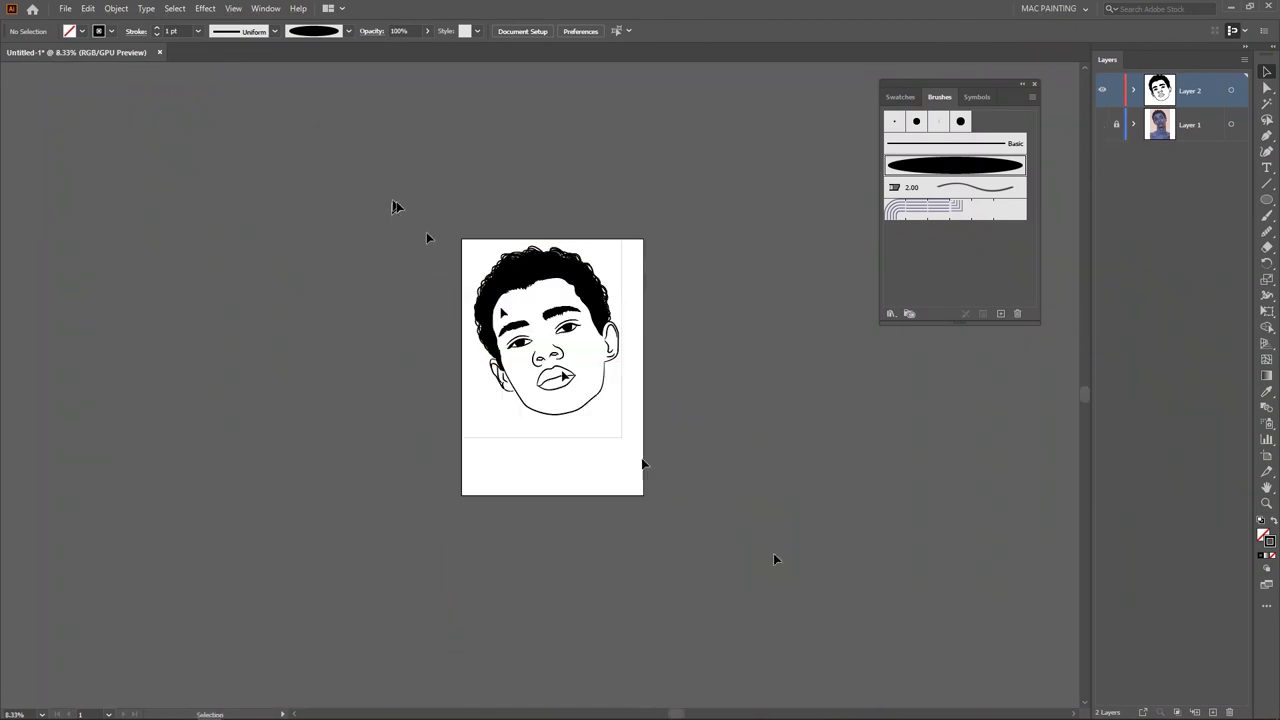
Step: Examine the line art as a whole and up close, checking where the ear outlines meet the jaw and hair
left_click_drag(396, 201, 800, 540)
left_click_drag(552, 278, 557, 320)
left_click(665, 399)
scroll(604, 423, "up", 3)
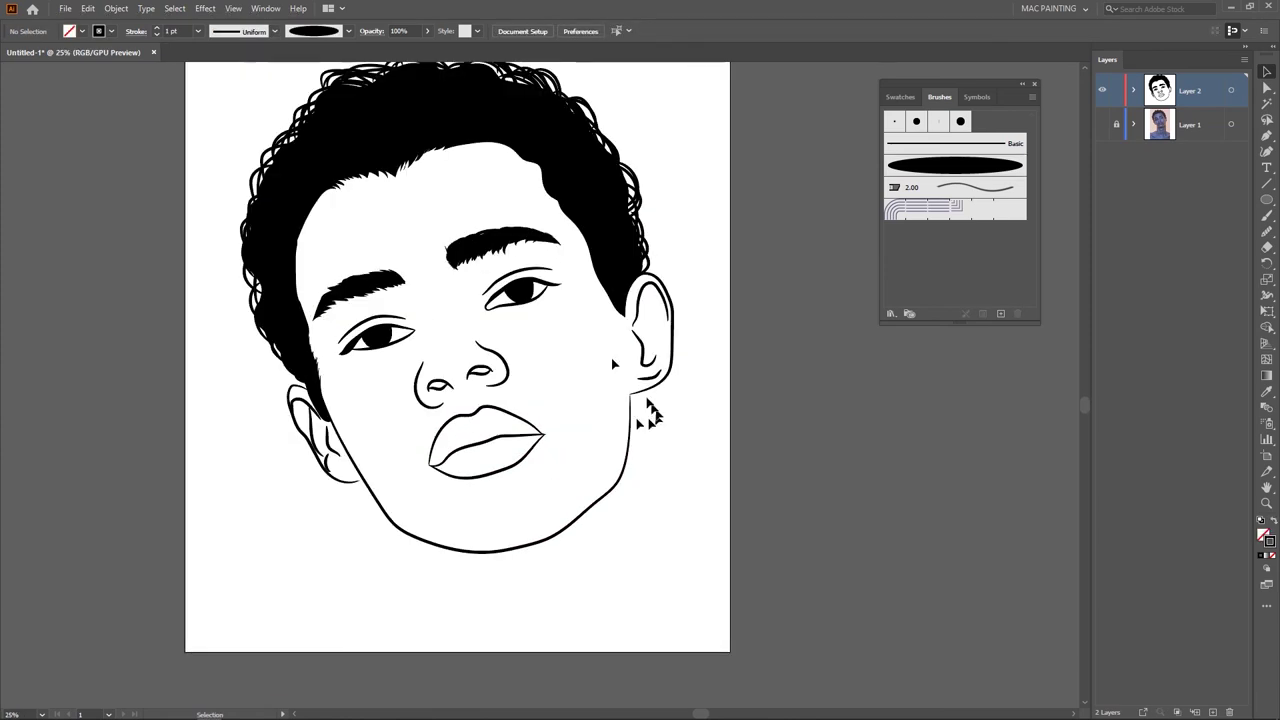
scroll(572, 466, "up", 1)
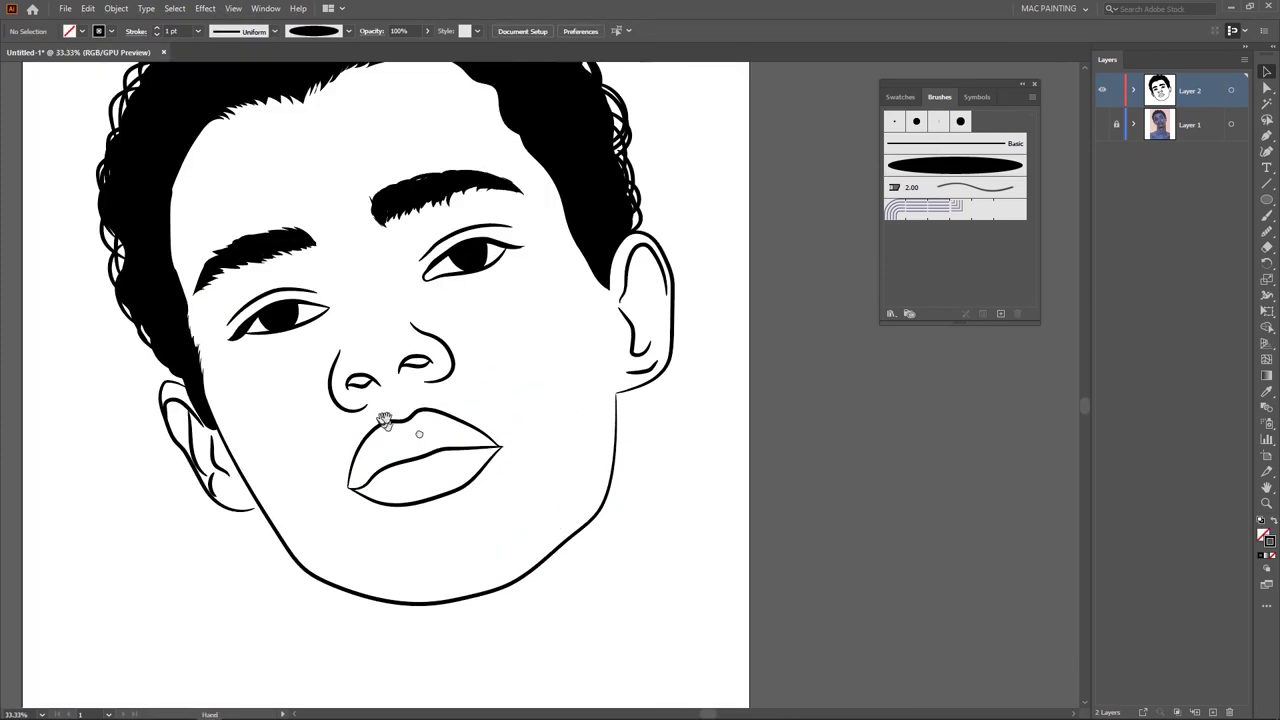
left_click_drag(384, 420, 429, 442)
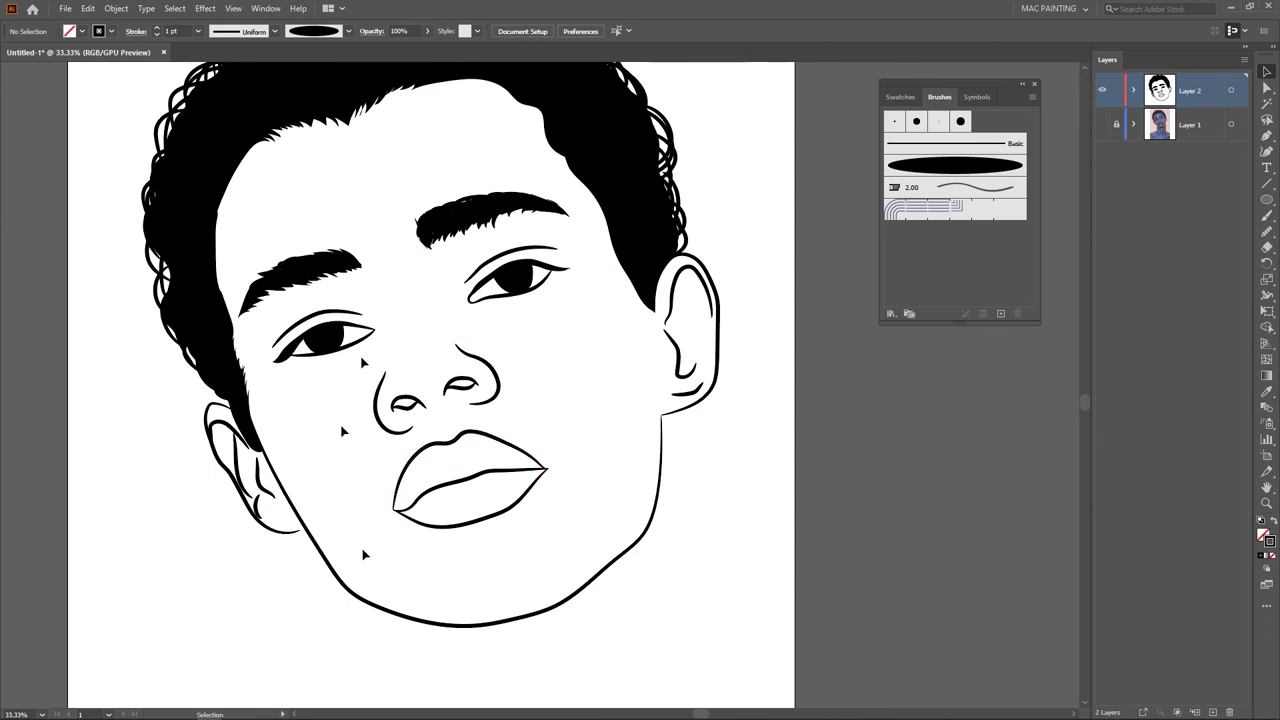
left_click_drag(575, 467, 491, 480)
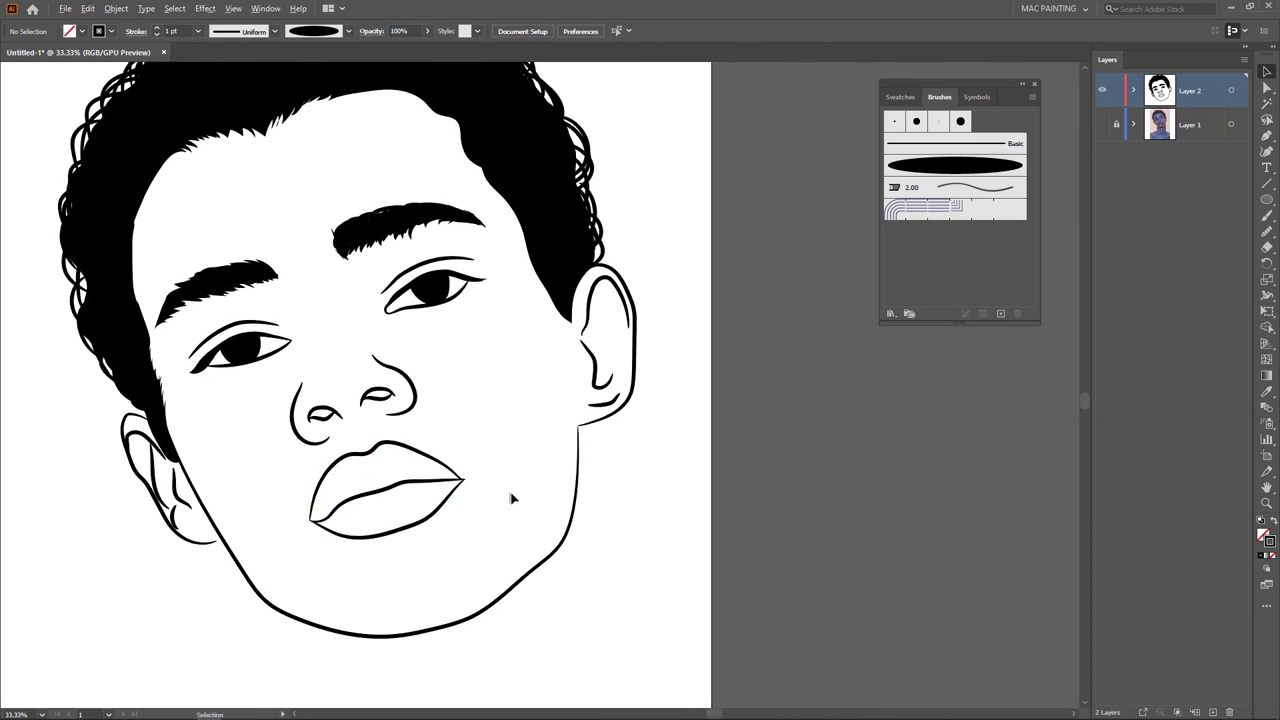
scroll(512, 498, "up", 1)
left_click_drag(471, 524, 509, 538)
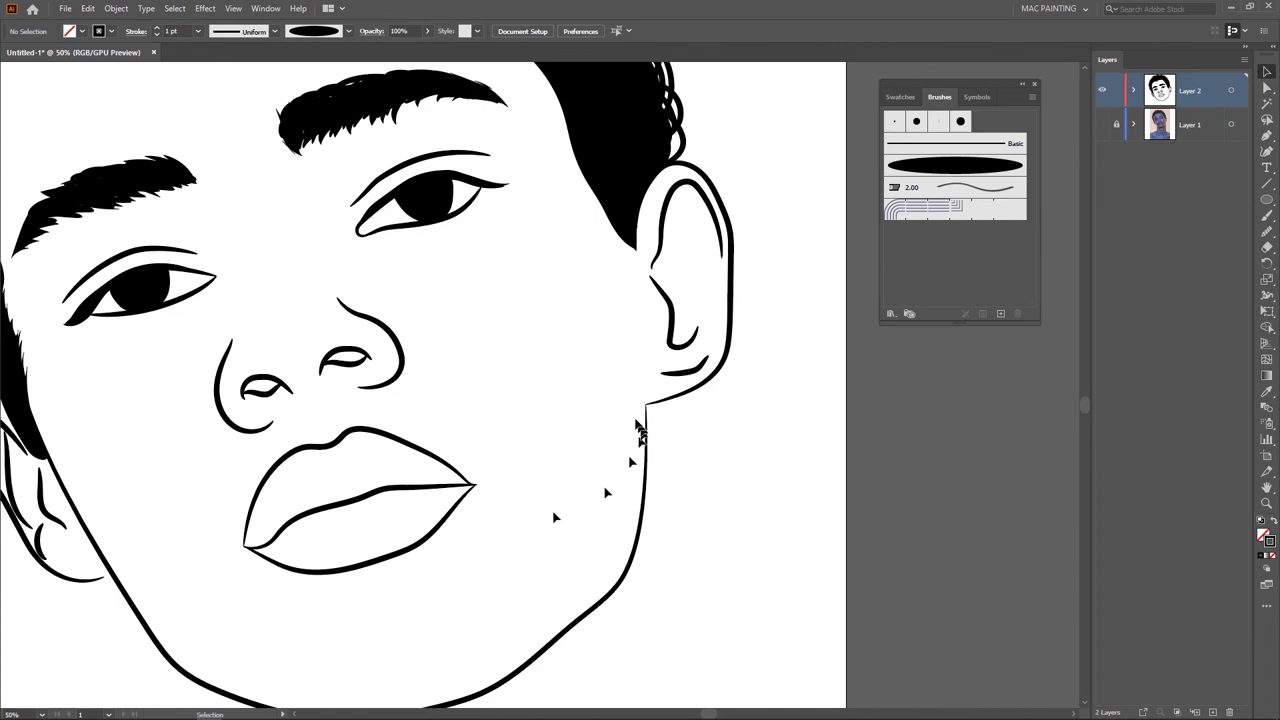
scroll(648, 414, "up", 5)
left_click_drag(657, 357, 708, 348)
left_click_drag(636, 436, 569, 462)
scroll(458, 458, "down", 6)
left_click_drag(371, 497, 596, 468)
left_click_drag(324, 480, 599, 445)
scroll(438, 555, "up", 2)
Step: Move the lower end point of the left-hand ear's outer outline onto the jaw line to close the gap
left_click(390, 551)
key("a")
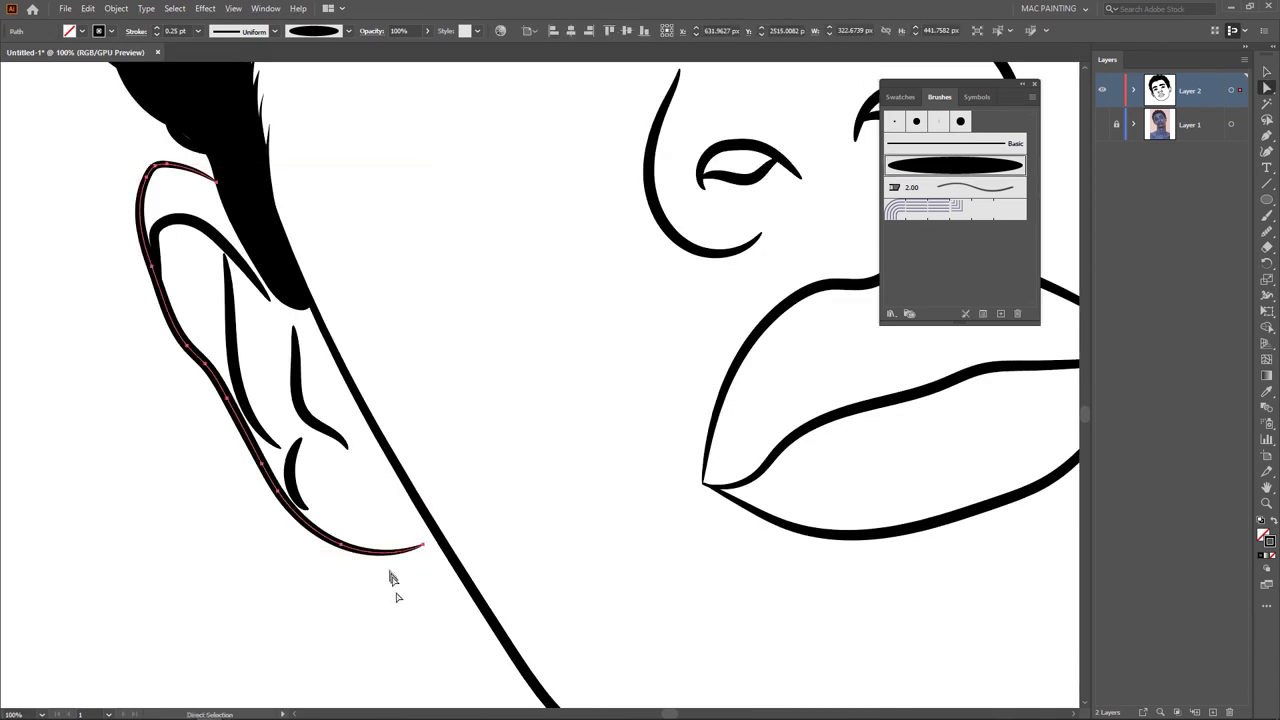
left_click(395, 588)
mouse_move(409, 553)
left_mouse_down()
mouse_move(432, 545)
mouse_move(411, 557)
left_mouse_up()
left_click(470, 552)
Step: Move the upper end point of the left-hand ear's outer outline into the black sideburn shape
left_click_drag(544, 501, 508, 592)
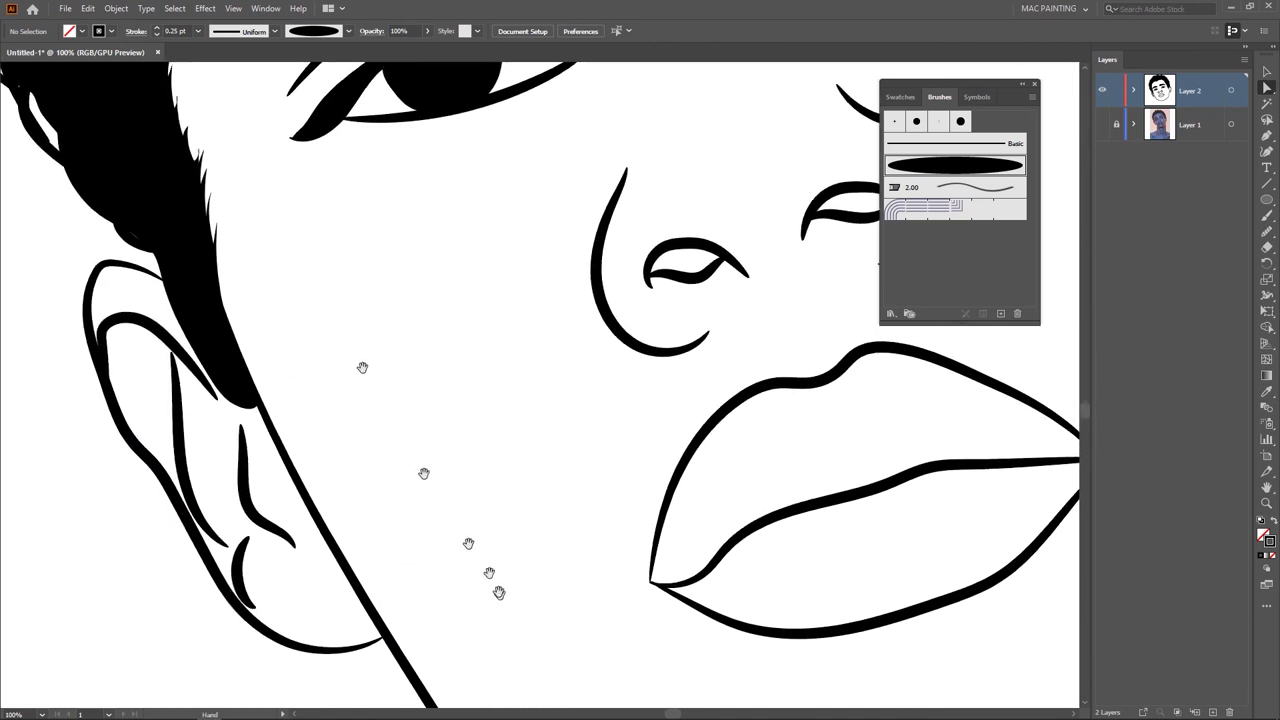
left_click_drag(363, 366, 484, 498)
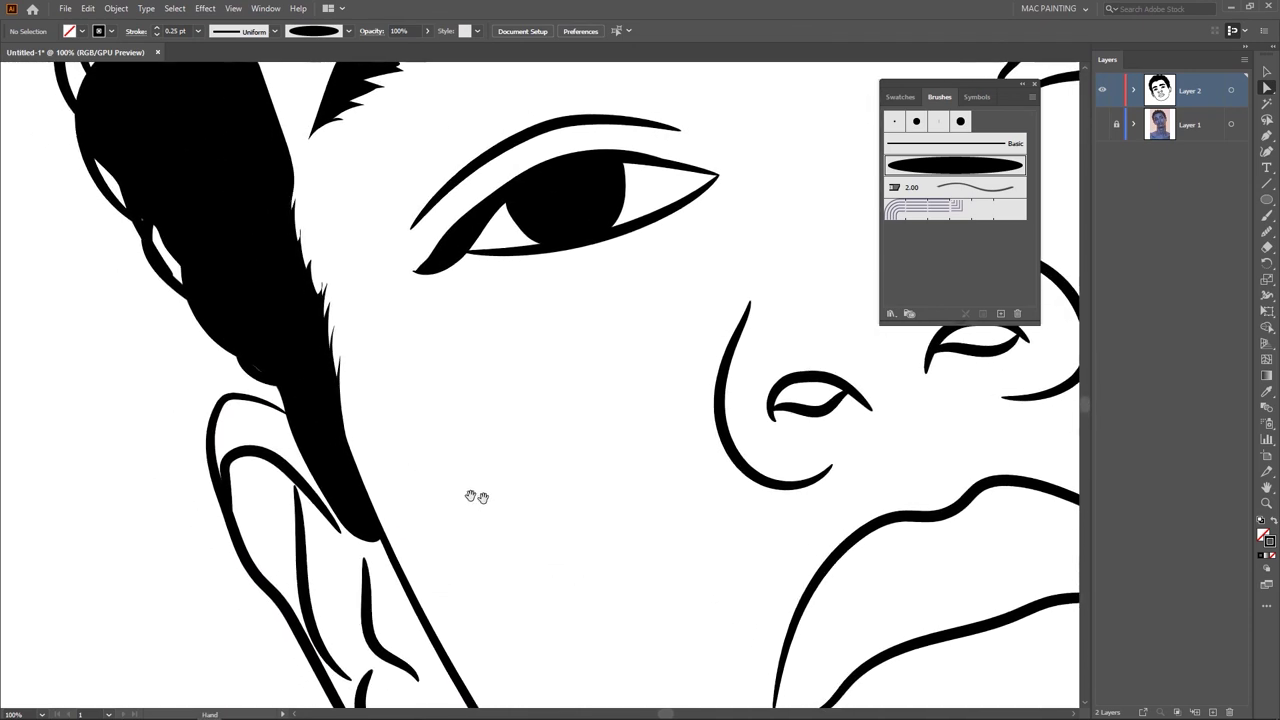
left_click(282, 409)
left_click(289, 414)
left_click_drag(288, 415, 296, 418)
Step: Examine the whole line art portrait on the artboard with the adjusted ear outline
left_click_drag(526, 397, 537, 523)
left_click_drag(631, 417, 513, 412)
scroll(565, 495, "down", 5)
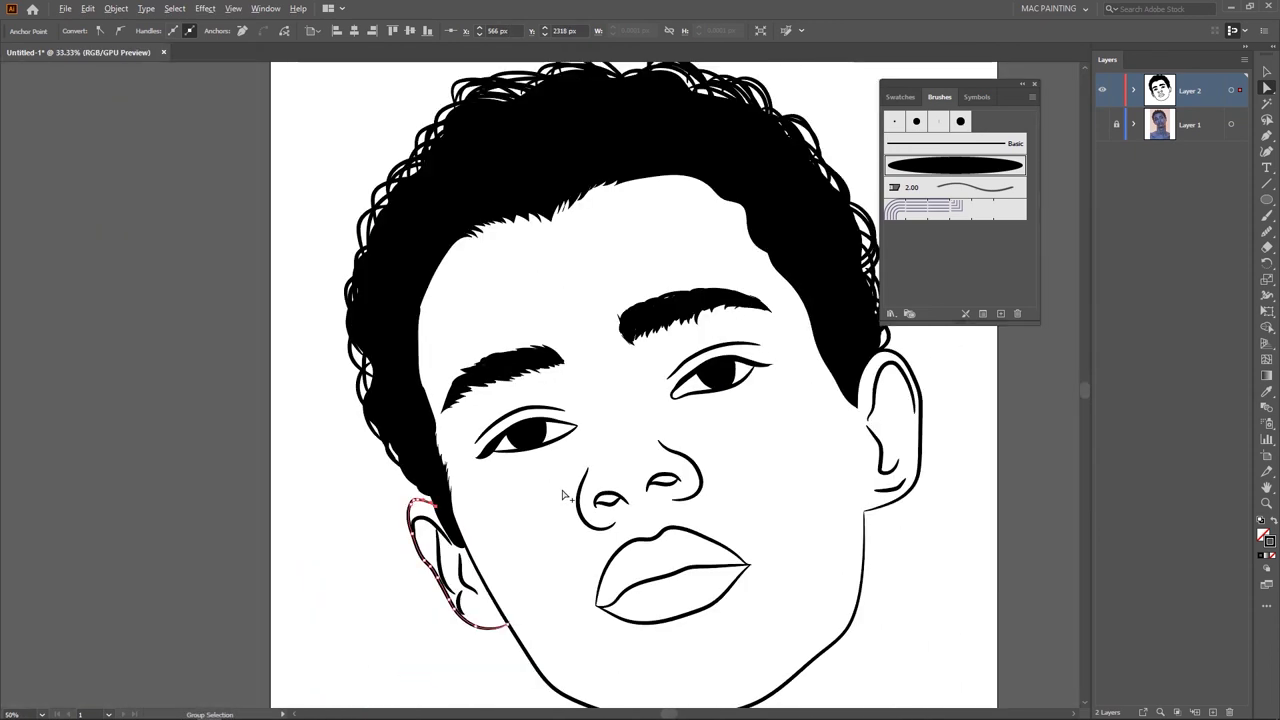
scroll(810, 530, "right", 4)
scroll(500, 420, "left", 4)
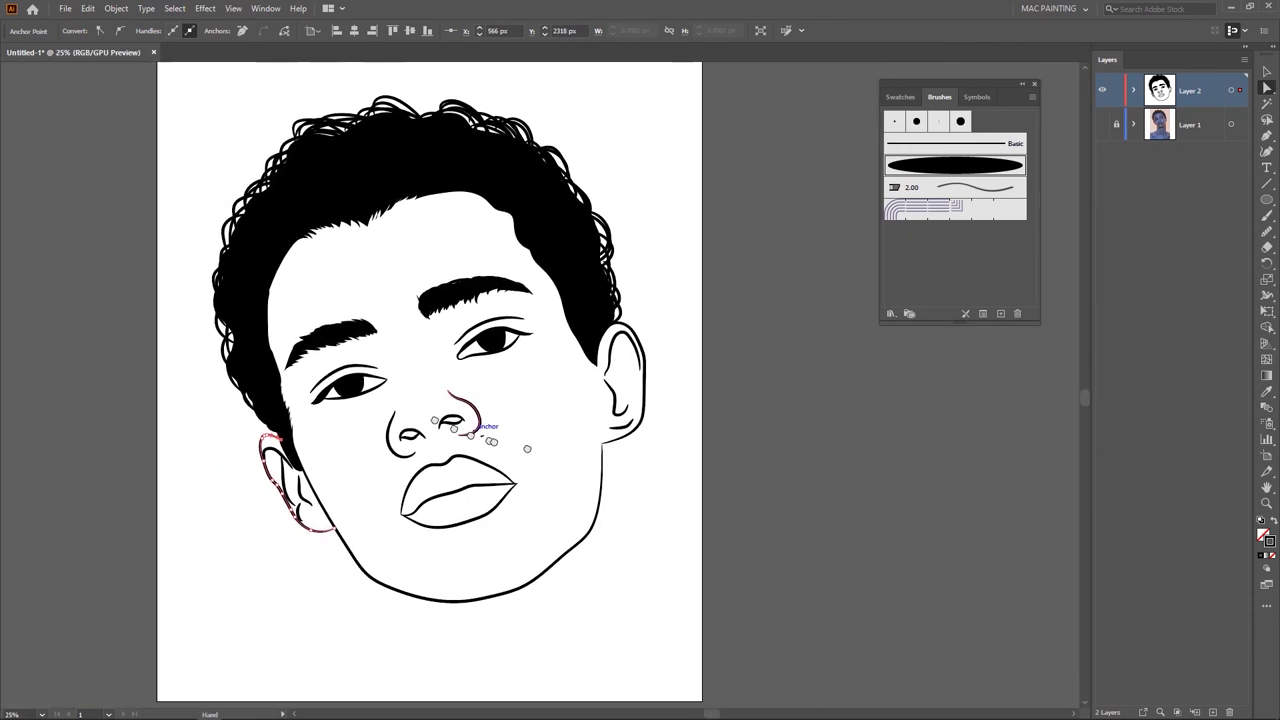
scroll(612, 450, "down", 1)
scroll(612, 450, "down", 1)
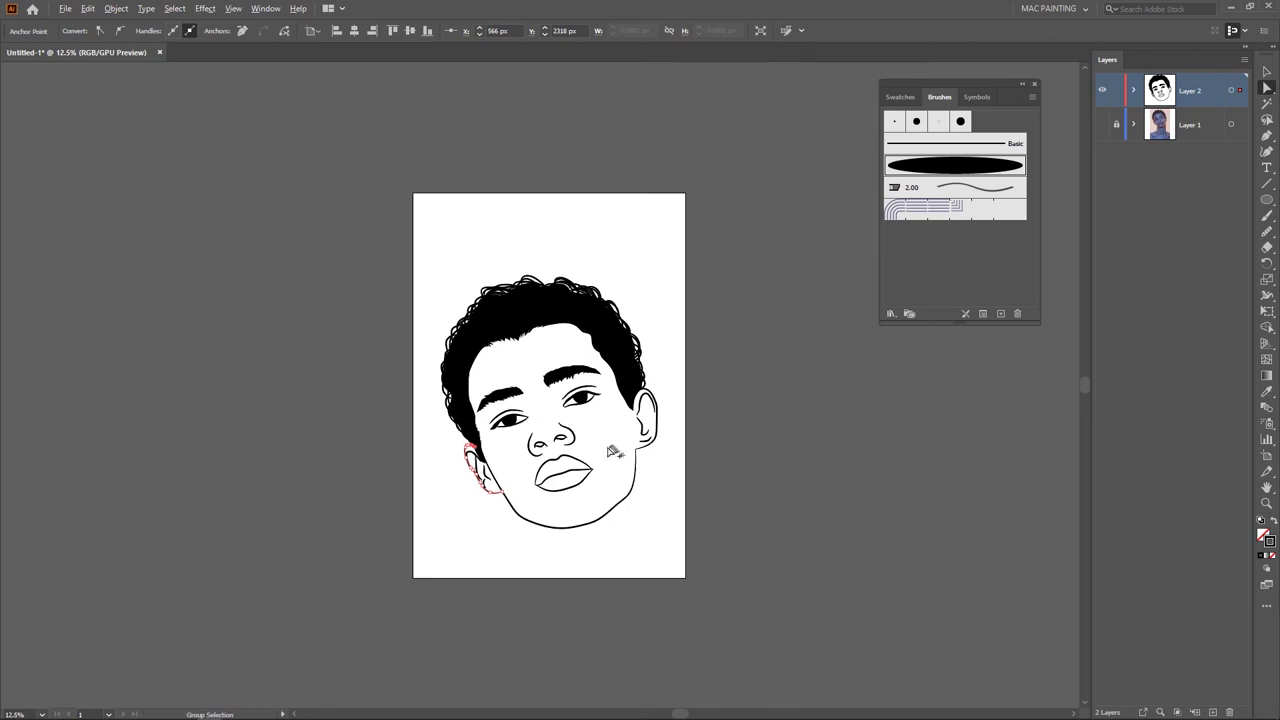